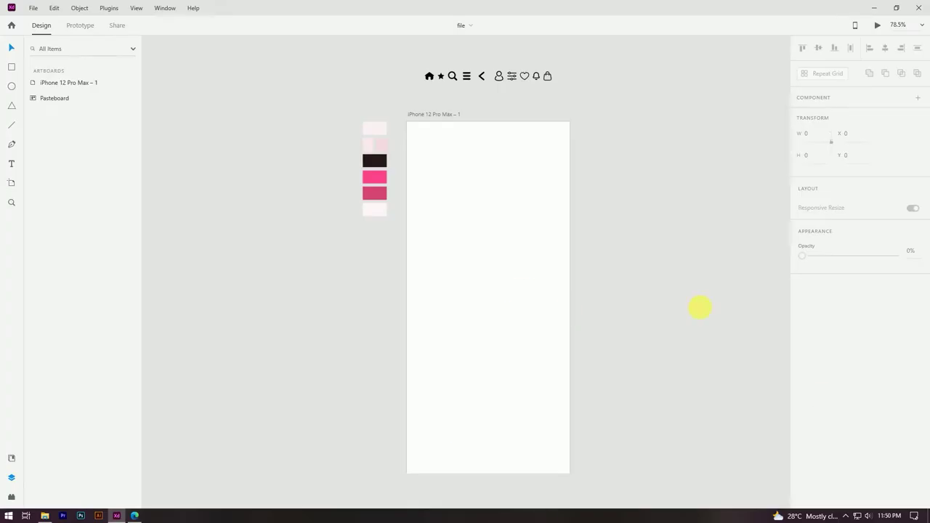
Step: Review the prepared icon row above the phone artboard and the column of colour swatches beside it
left_click(560, 259)
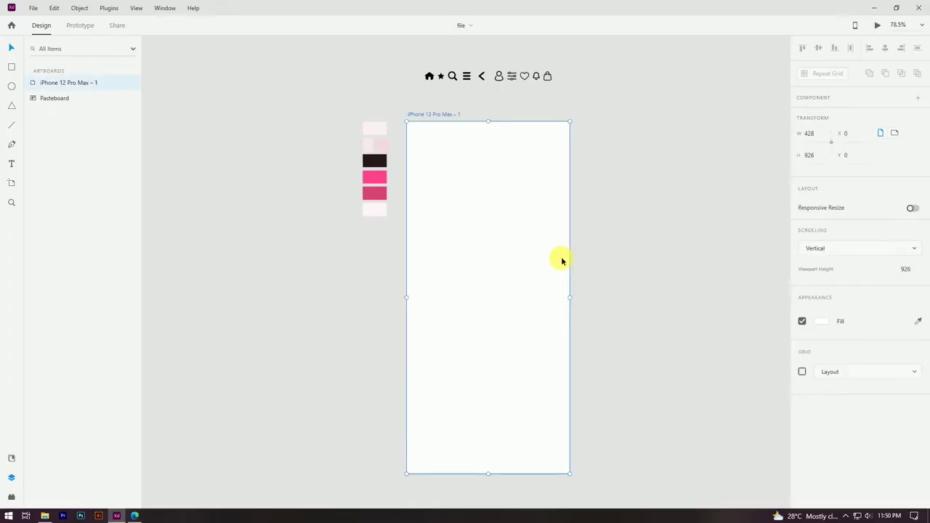
left_click(666, 233)
scroll(596, 69, "up", 5)
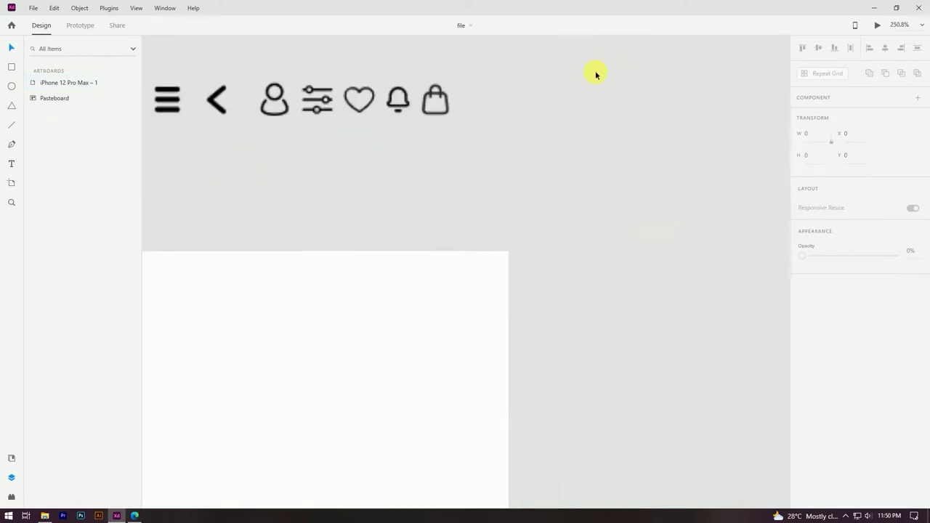
left_click_drag(269, 115, 511, 150)
scroll(407, 109, "down", 1)
left_click_drag(191, 71, 721, 190)
left_click(334, 87)
left_click_drag(218, 85, 645, 187)
left_click(527, 108)
scroll(528, 107, "down", 4)
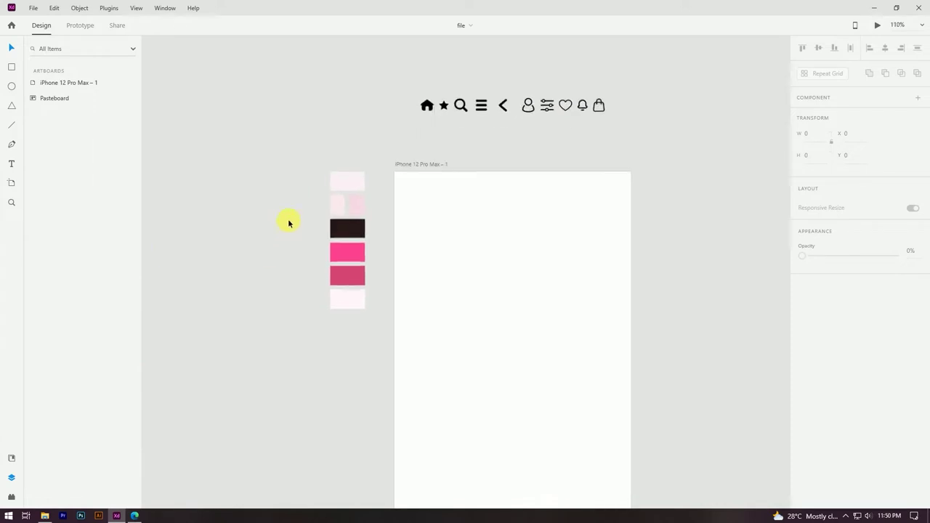
scroll(286, 220, "up", 3)
left_click_drag(339, 107, 459, 429)
left_click(348, 104)
left_click_drag(349, 105, 468, 396)
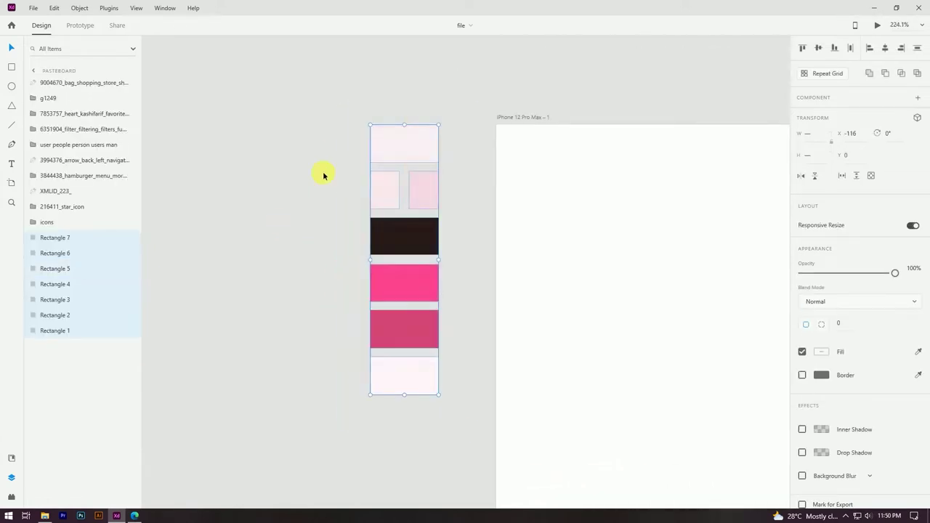
left_click(324, 174)
scroll(266, 122, "down", 3)
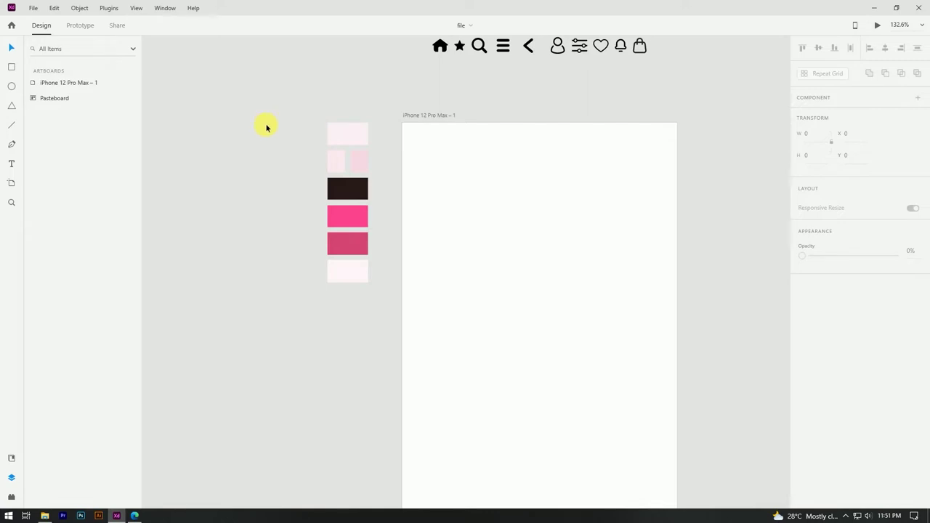
scroll(248, 141, "down", 2)
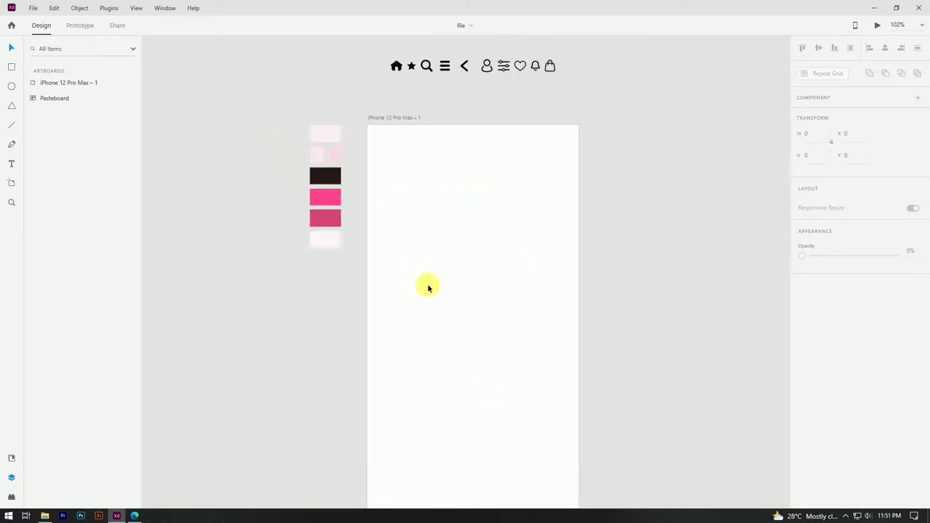
Step: Fill the iPhone 12 Pro Max artboard with the light pink sampled from the topmost colour swatch
left_click(469, 268)
scroll(486, 258, "down", 2)
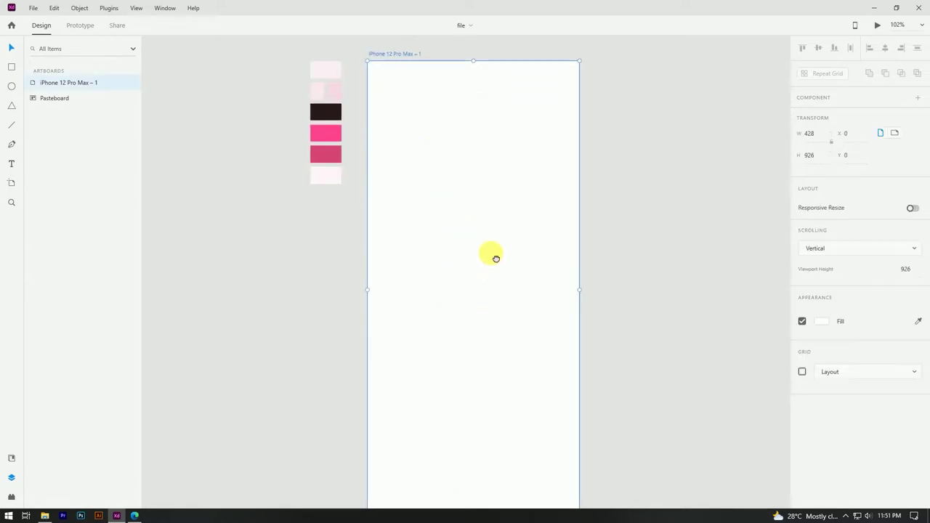
scroll(460, 242, "down", 1)
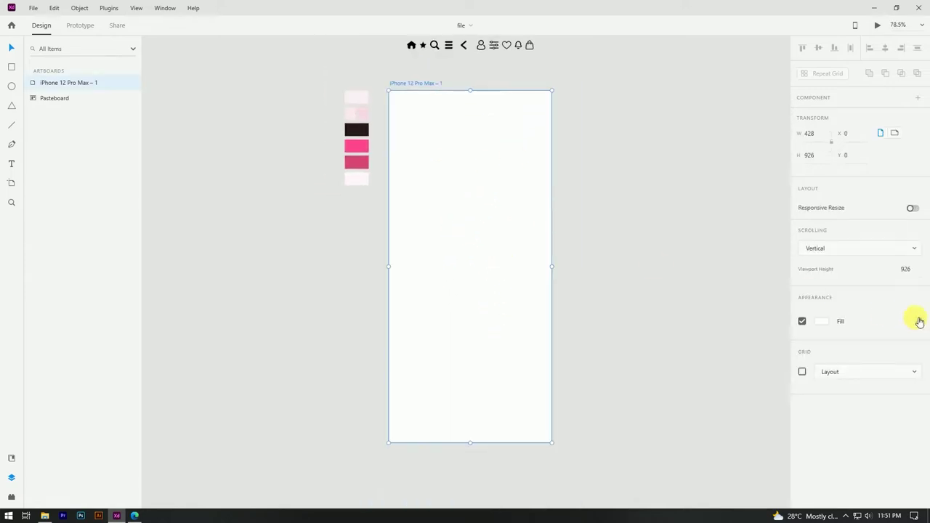
left_click(355, 97)
left_click(302, 201)
left_click_drag(305, 199, 292, 220)
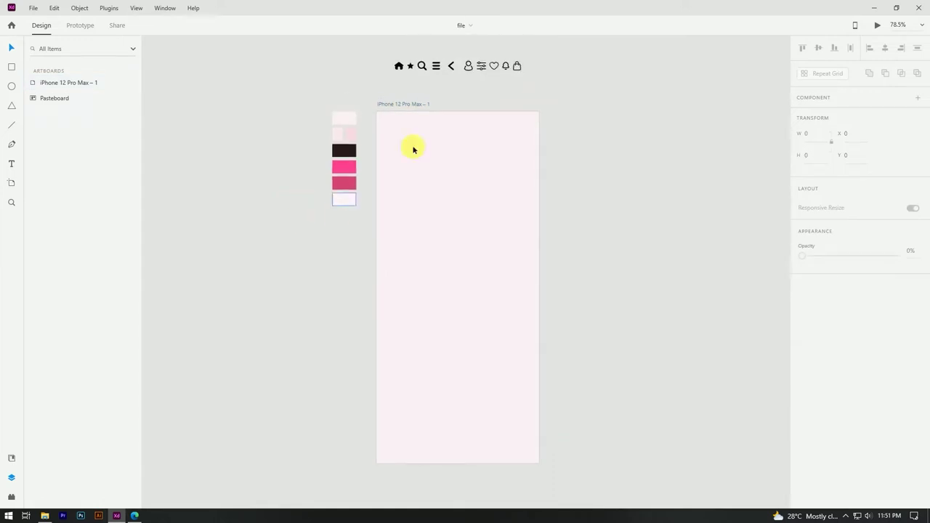
left_click_drag(358, 287, 352, 284)
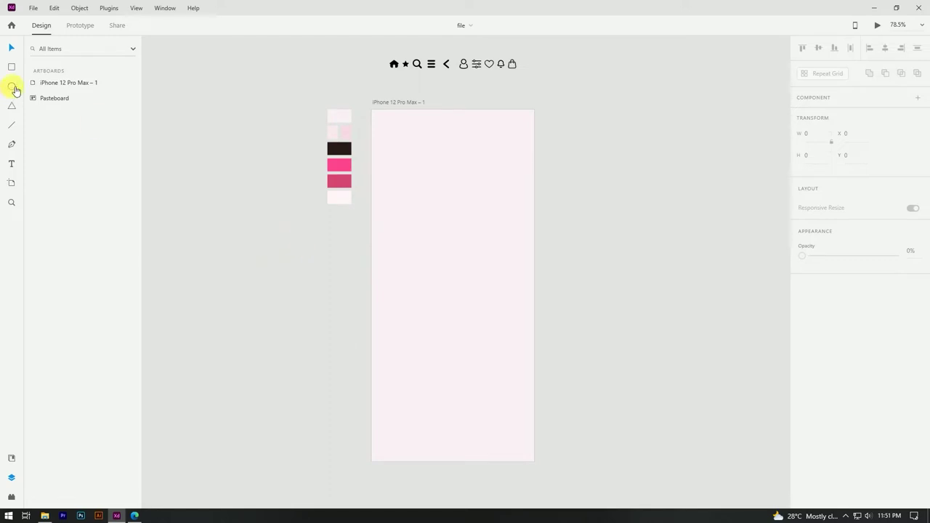
Step: Draw a circle about 470 px in diameter, centred across the artboard's upper half, and remove its border
mouse_move(453, 171)
left_mouse_down()
mouse_move(457, 190)
mouse_move(492, 216)
mouse_move(550, 239)
mouse_move(772, 276)
left_mouse_up()
key("ctrl+z")
left_click(14, 49)
left_click_drag(513, 174, 525, 212)
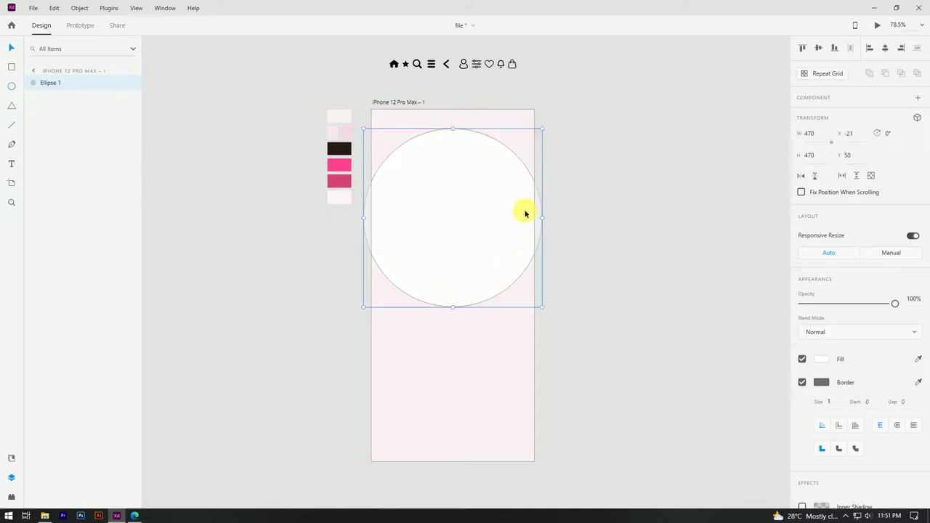
left_click(802, 382)
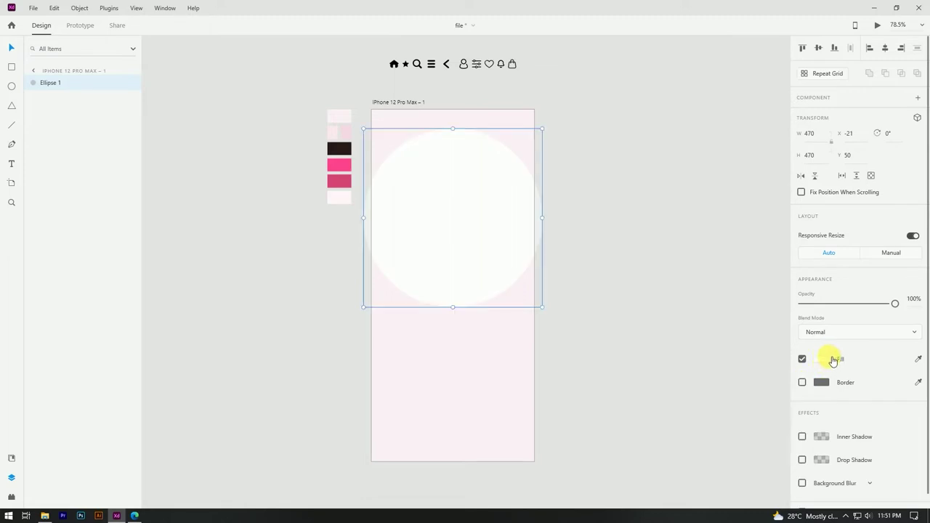
Step: Change the circle's fill to a linear gradient and set its upper stop to the lighter half-width pink swatch, #FBE9EF
left_click(827, 359)
left_click(704, 289)
left_click(706, 311)
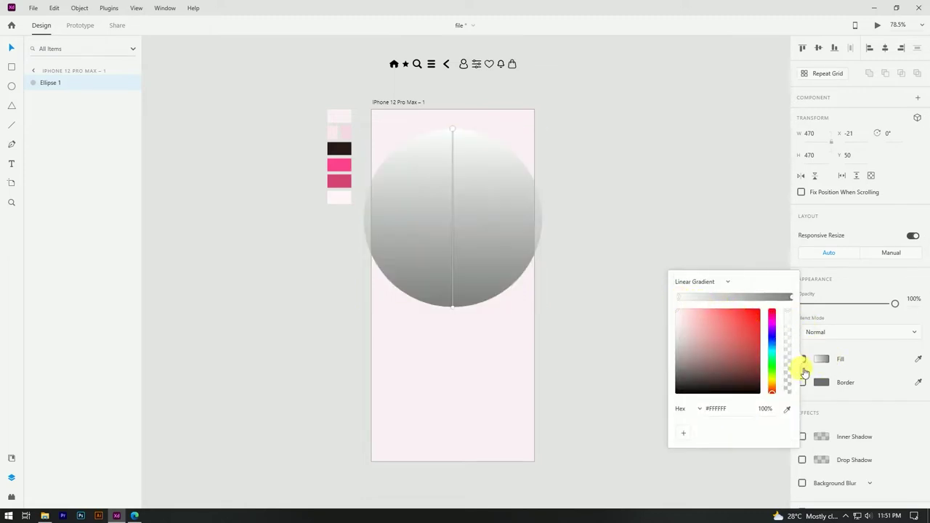
left_click(787, 410)
left_click(338, 131)
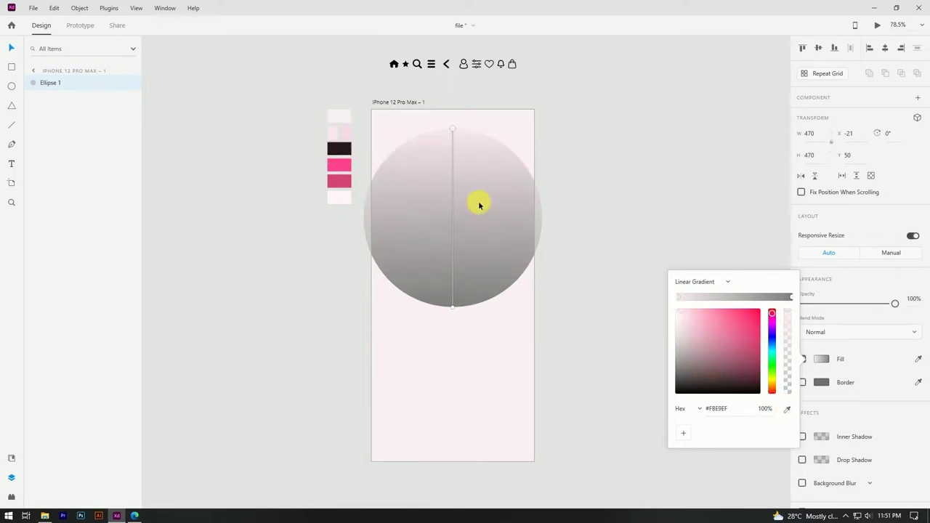
Step: Set the gradient's lower stop to the darker half-width pink swatch, #F7D8E3, and finish editing the fill
left_click(454, 306)
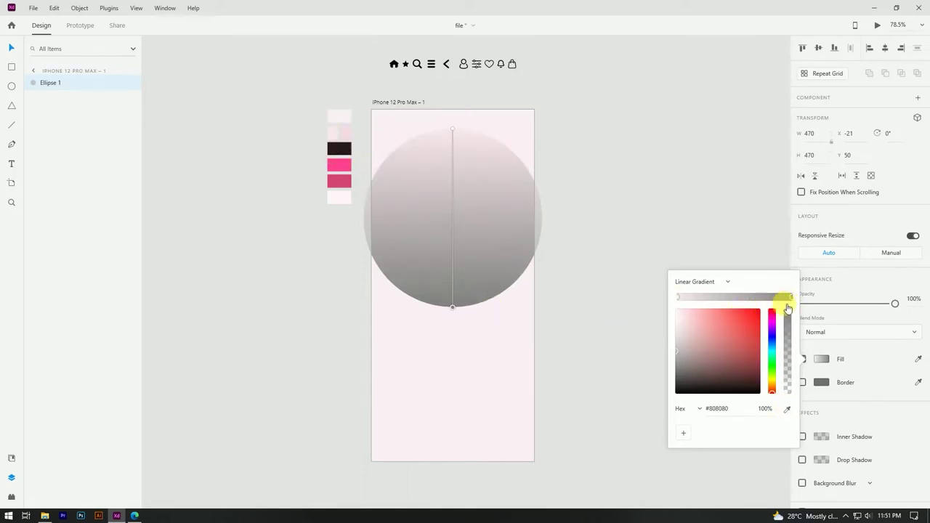
left_click(787, 409)
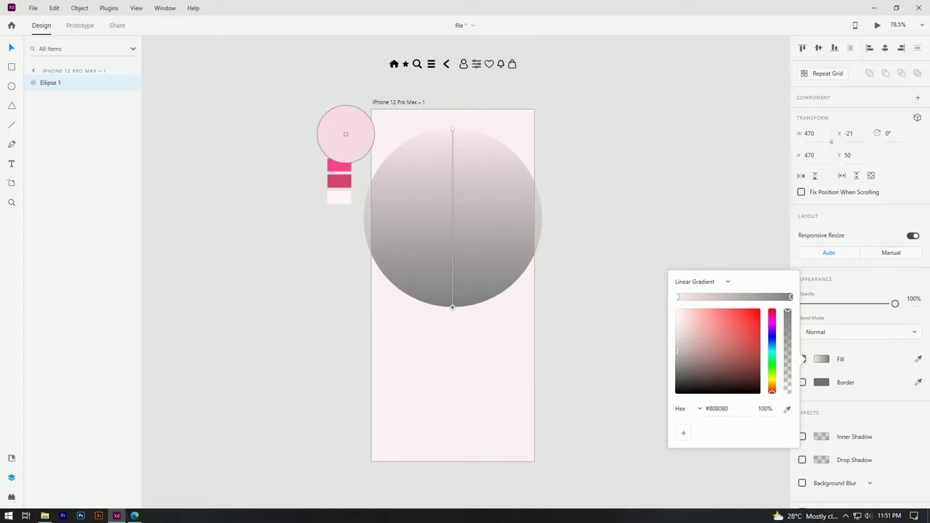
left_click(345, 135)
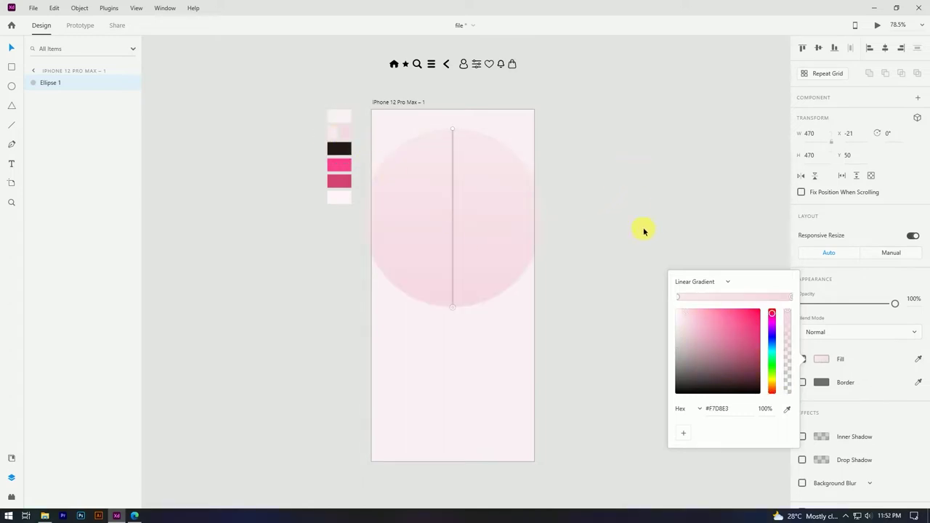
left_click(686, 299)
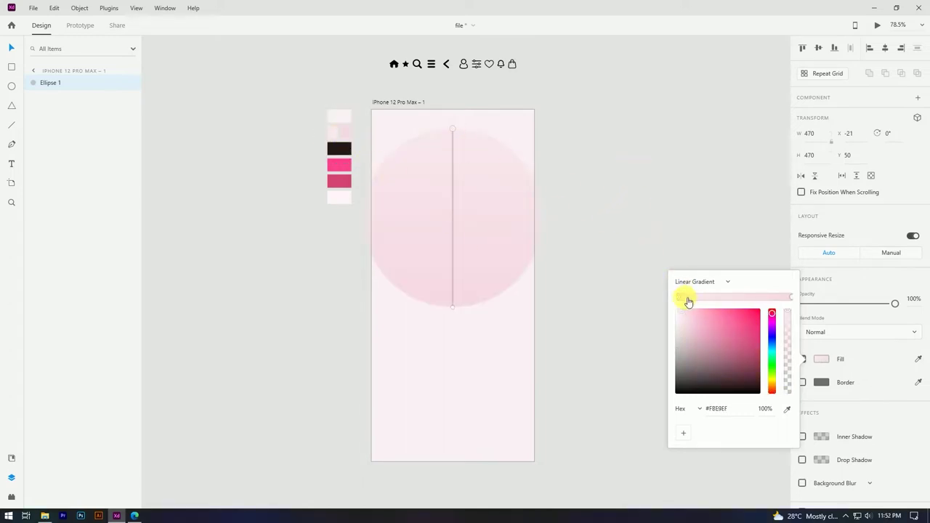
left_click_drag(685, 314, 683, 312)
left_click(618, 234)
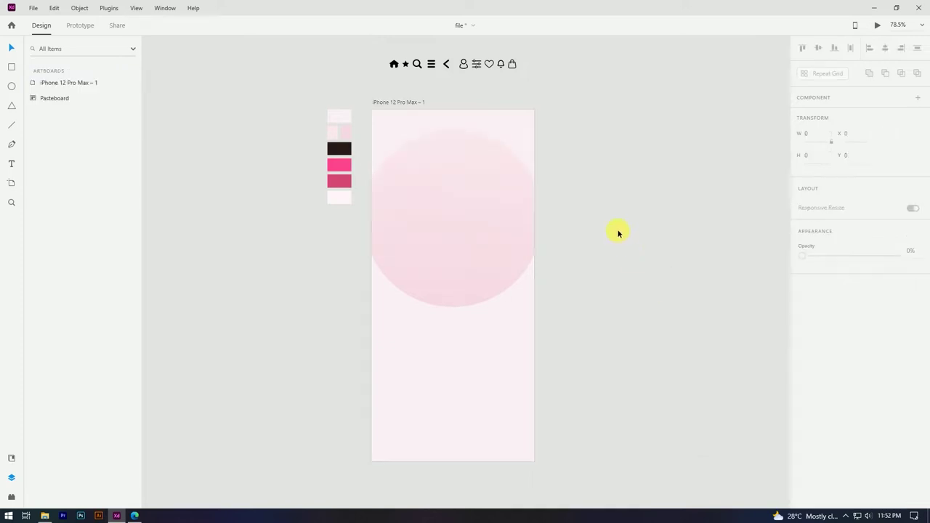
Step: Enlarge the gradient circle slightly about its centre to about 476 px
scroll(598, 155, "up", 2)
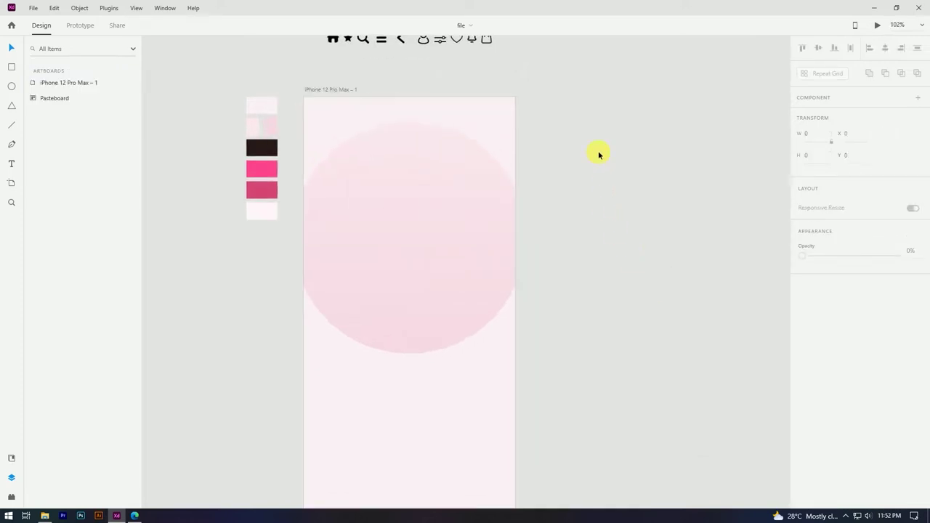
scroll(602, 153, "down", 2)
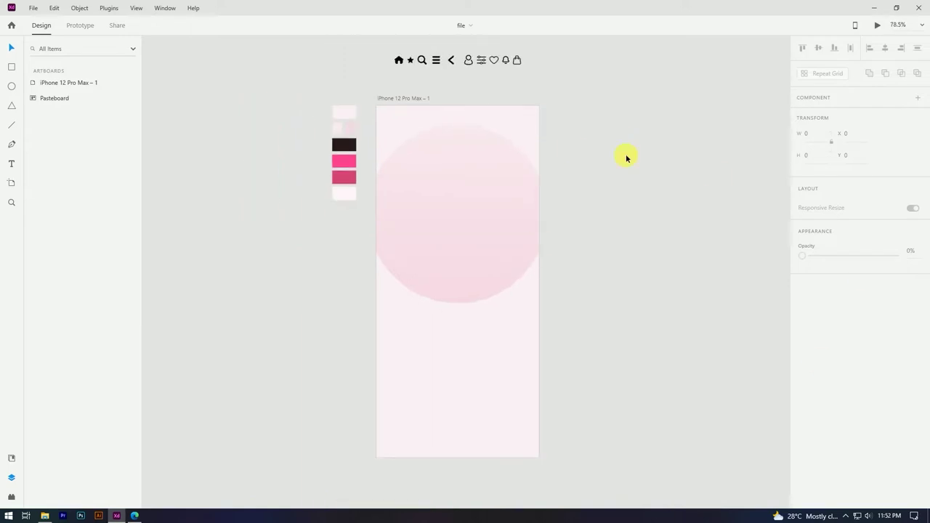
left_click(469, 214)
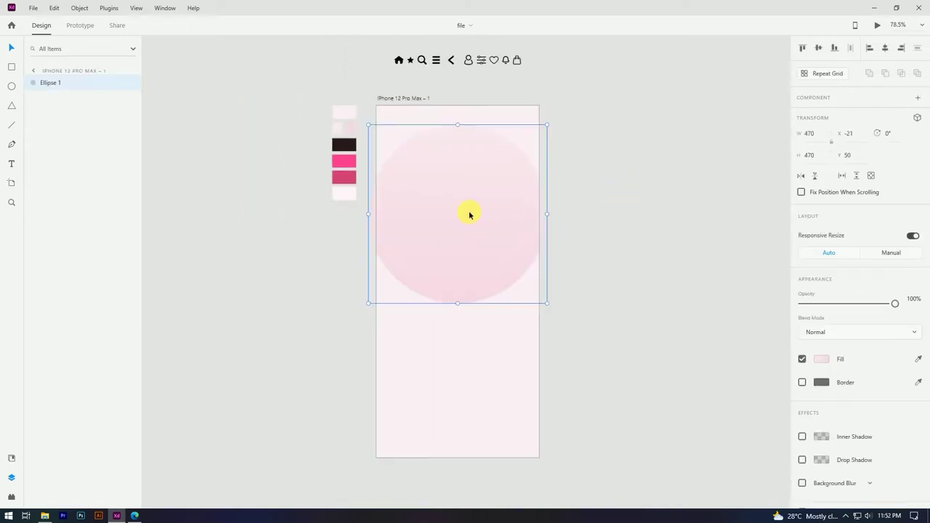
key("alt")
left_click_drag(552, 130, 556, 127)
left_click(629, 218)
Step: Duplicate the gradient circle in place and shrink the copy about their common centre to about 302 px
left_click(467, 216)
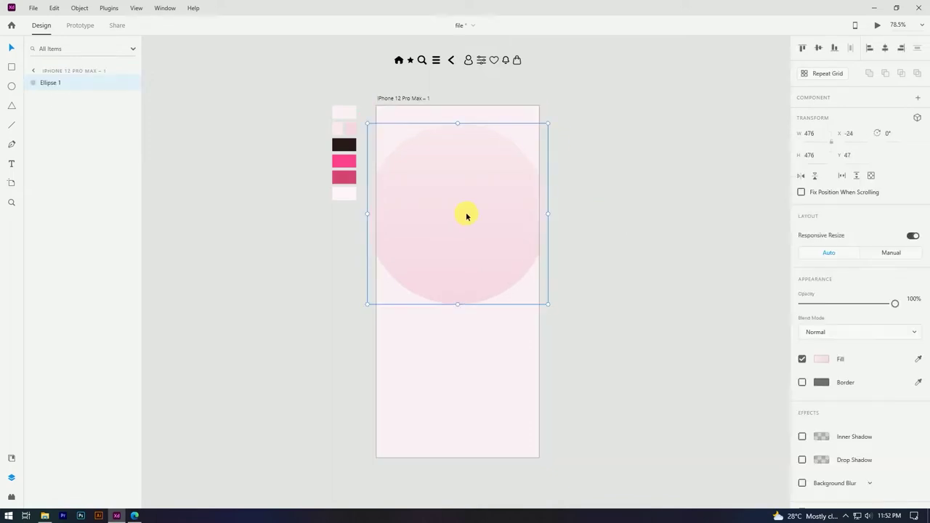
right_click(467, 216)
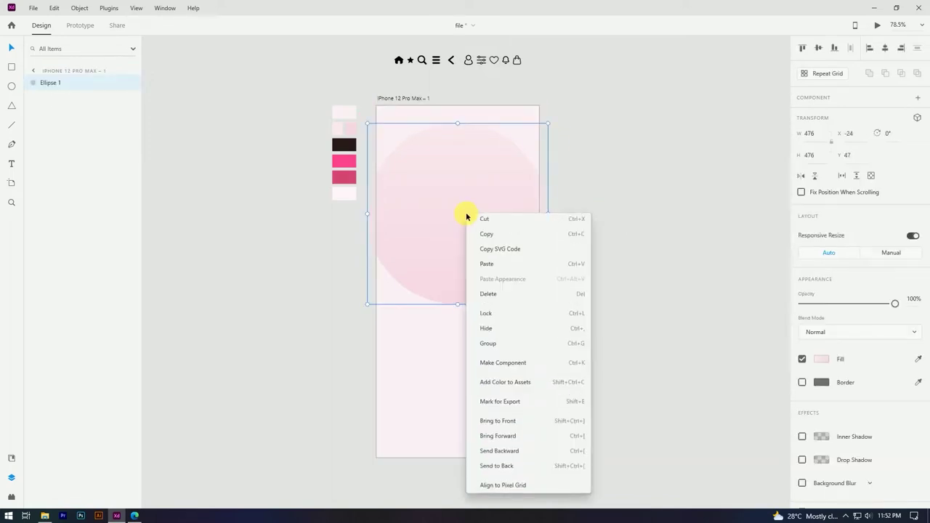
left_click(547, 236)
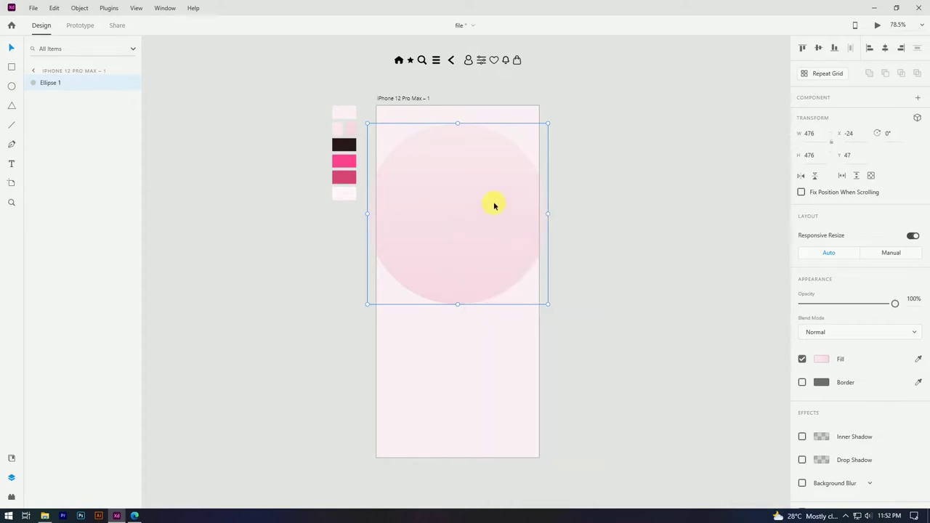
right_click(493, 204)
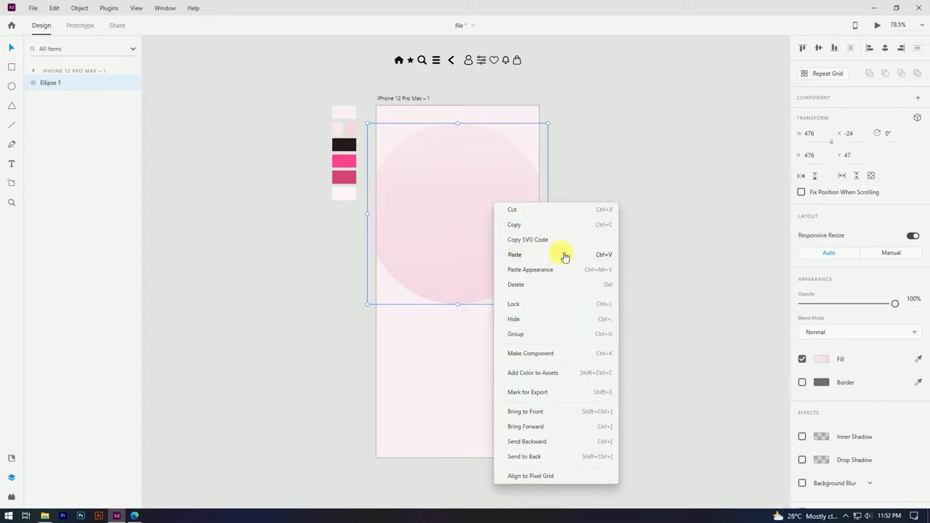
left_click(565, 256)
left_click_drag(471, 208, 438, 247)
key("ctrl+z")
left_click_drag(549, 125, 517, 157)
Step: Fill the smaller inner circle with the light pink sampled from the artboard background
left_click(918, 359)
left_click(501, 122)
left_click(525, 177)
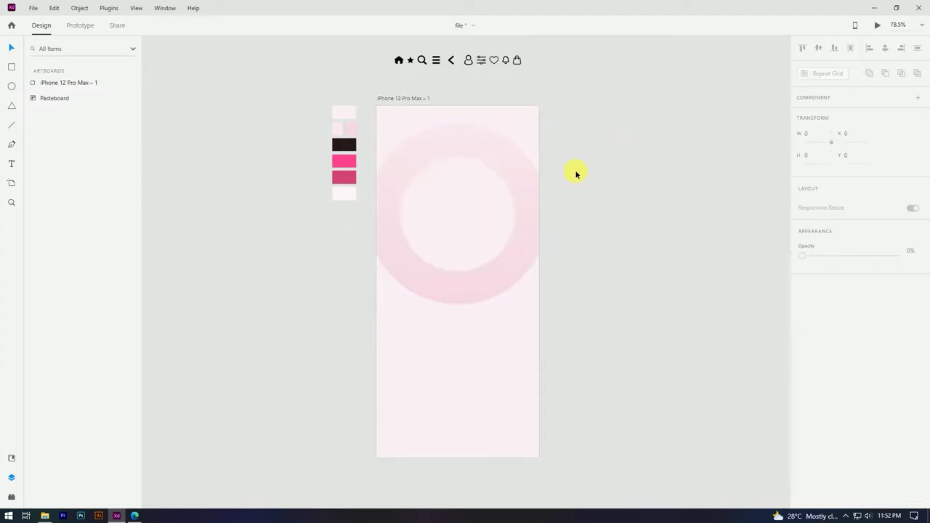
scroll(458, 198, "down", 2)
scroll(513, 186, "up", 2)
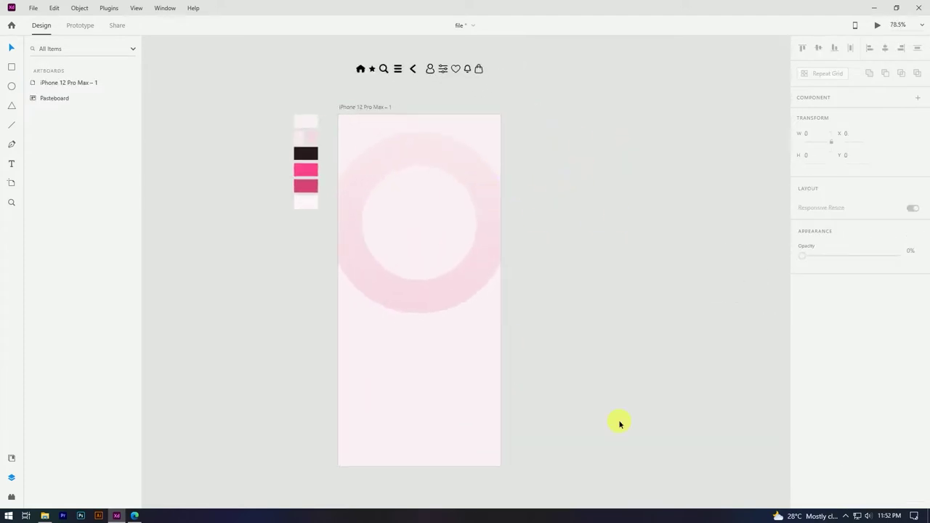
Step: Duplicate the inner circle straight below the gradient circle, at about Y 556, and fill the copy with white
left_click_drag(584, 294, 583, 244)
scroll(590, 147, "down", 2)
left_click(472, 172)
left_click_drag(472, 169, 480, 289)
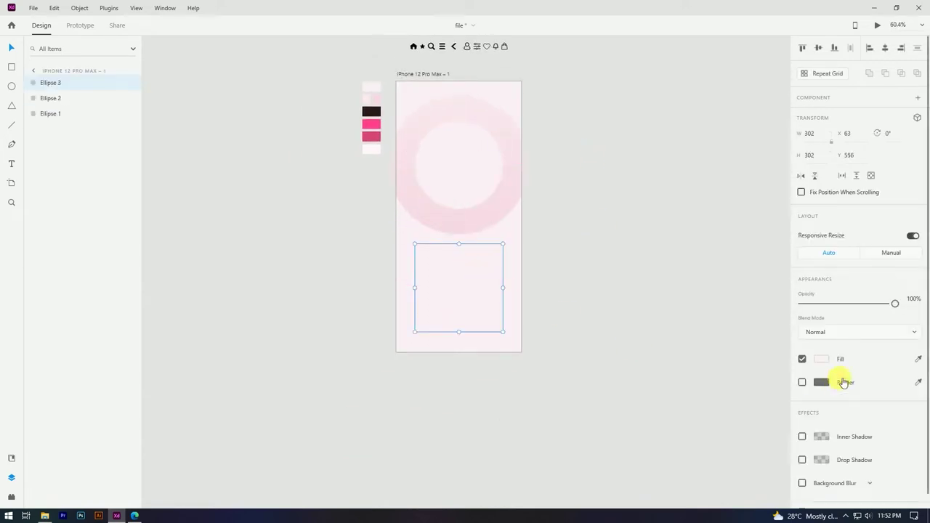
left_click(821, 360)
left_click_drag(737, 334, 642, 276)
left_click(594, 249)
Step: Enlarge the white circle to about 828 px and centre it horizontally over the artboard's lower part, at about X -200, Y 399
left_click(492, 281)
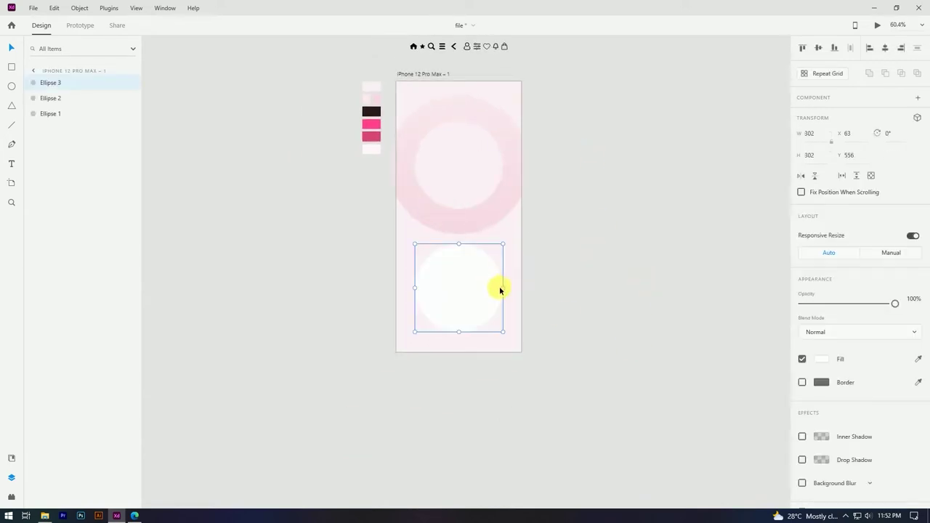
left_click_drag(505, 290, 584, 295)
left_click_drag(511, 275, 513, 284)
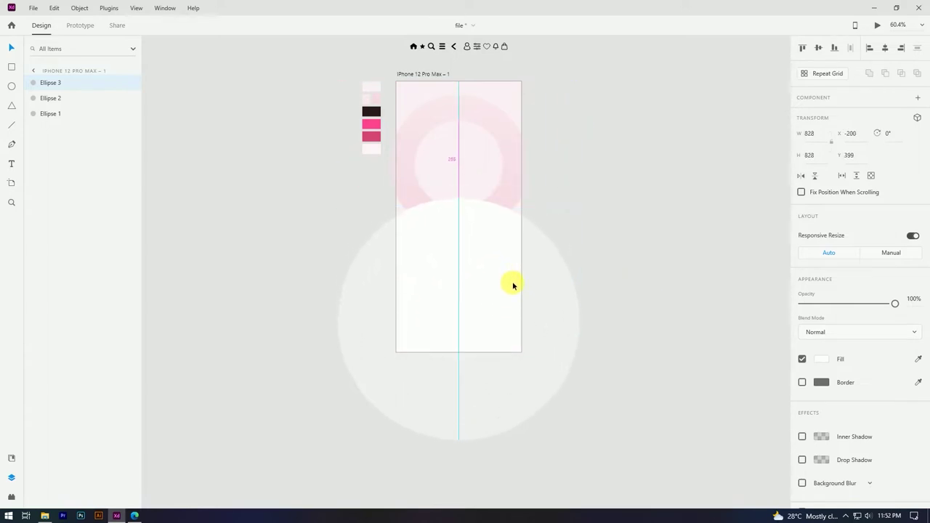
left_click(637, 218)
scroll(391, 255, "down", 1)
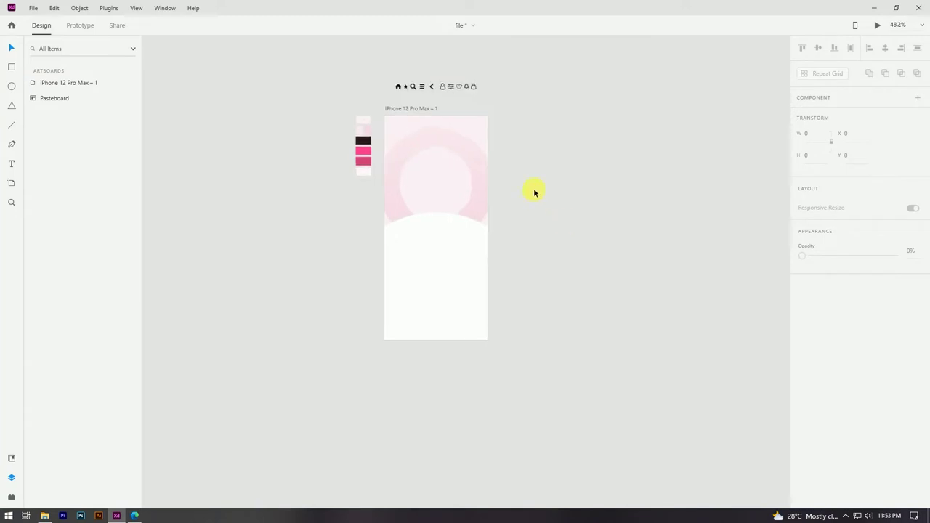
Step: Move the inner and outer pink circles up slightly together, and shift the large white circle up a little too
scroll(521, 181, "up", 3)
left_click(429, 118)
left_click(394, 150, "shift")
left_click_drag(395, 150, 395, 147)
left_click(507, 157)
left_click_drag(409, 258, 409, 254)
left_click(536, 193)
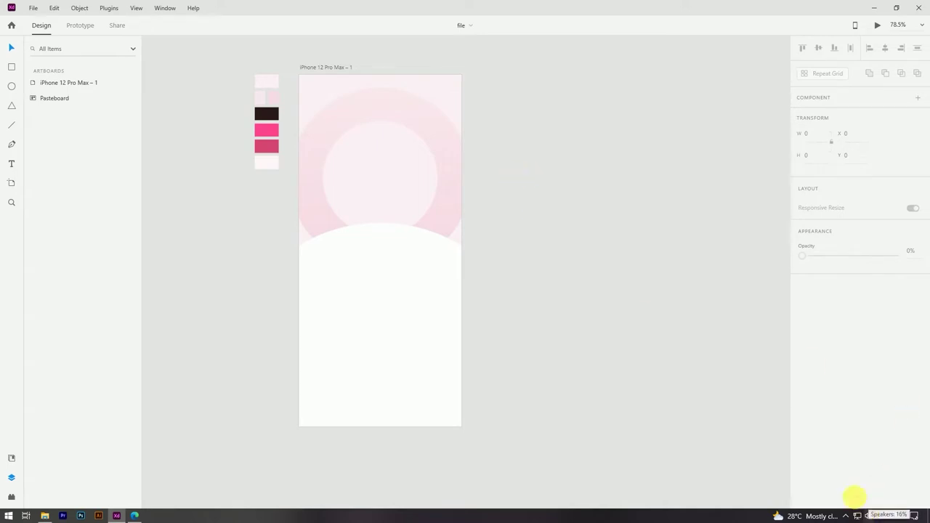
Step: Switch to File Explorer and bring up the "Icon and image" folder containing the ice cream pictures
scroll(581, 244, "down", 2)
scroll(533, 206, "up", 2)
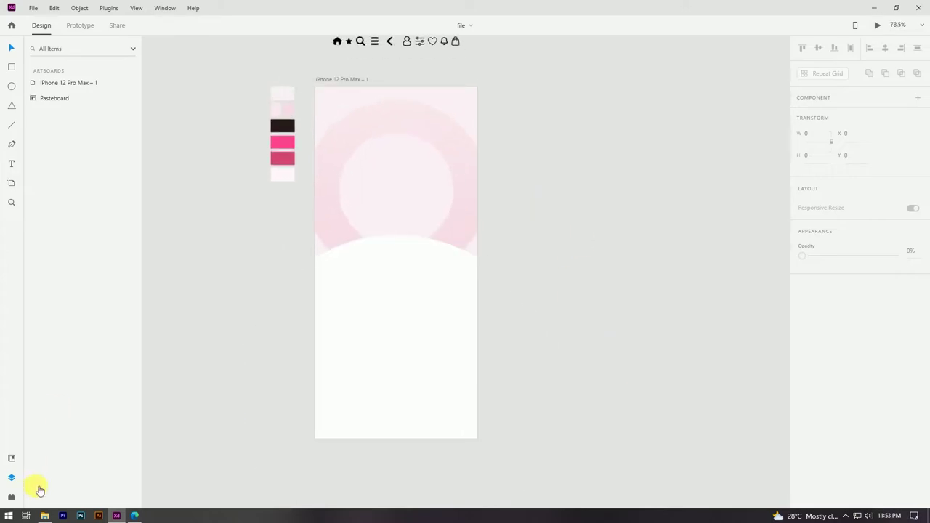
left_click(45, 517)
right_click(446, 245)
left_click(494, 285)
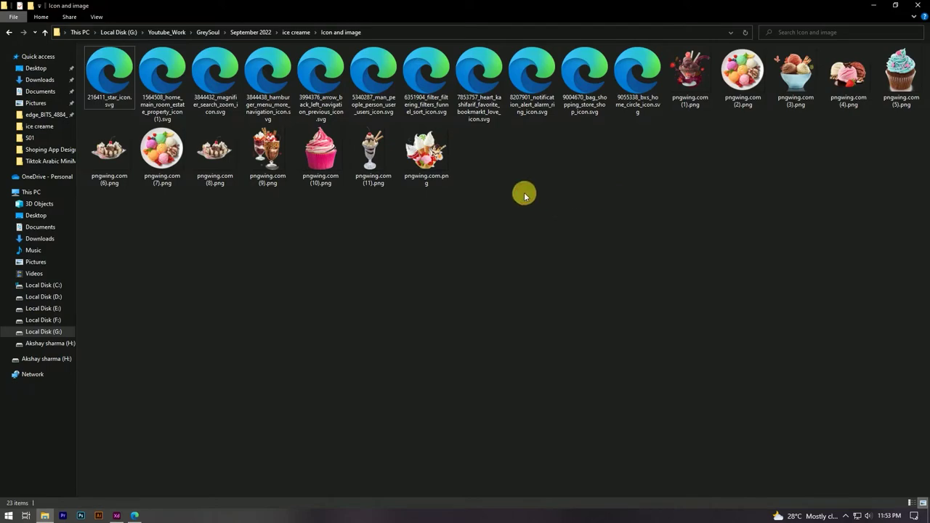
Step: Place the pngwing.com ice cream image on the artboard, scaled to about 292 × 276 px, and move it over the inner pink circle
left_click(420, 151)
left_click_drag(420, 151, 276, 315)
scroll(341, 218, "down", 5)
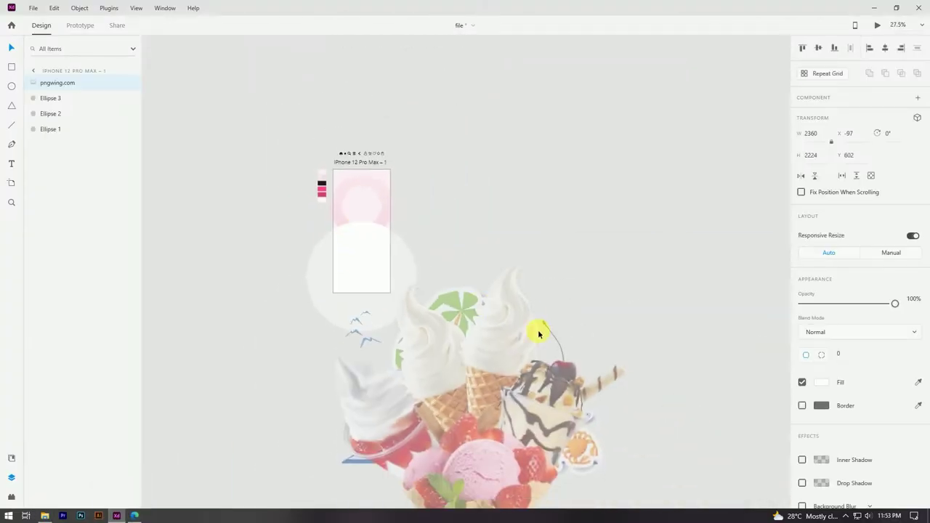
left_click_drag(483, 303, 402, 194)
left_click_drag(532, 112, 418, 243)
scroll(356, 245, "up", 4)
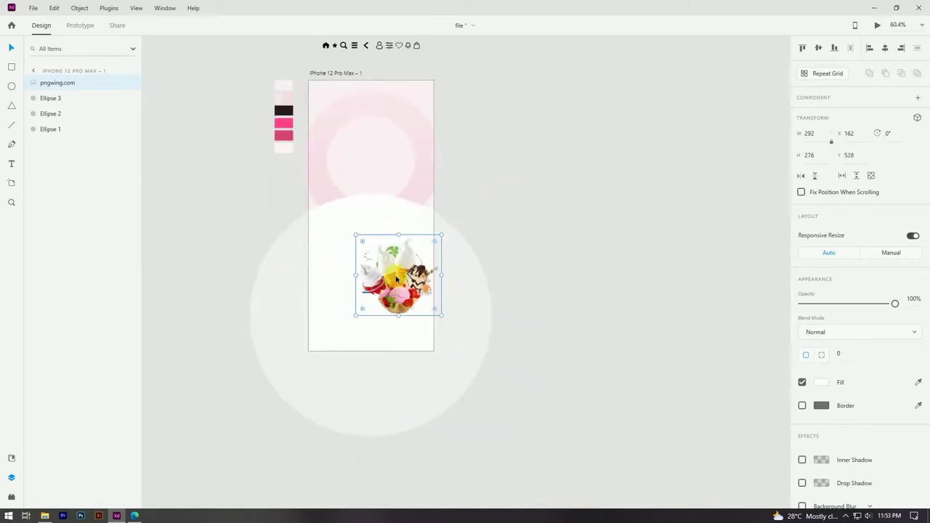
left_click_drag(402, 288, 361, 116)
scroll(360, 120, "up", 3)
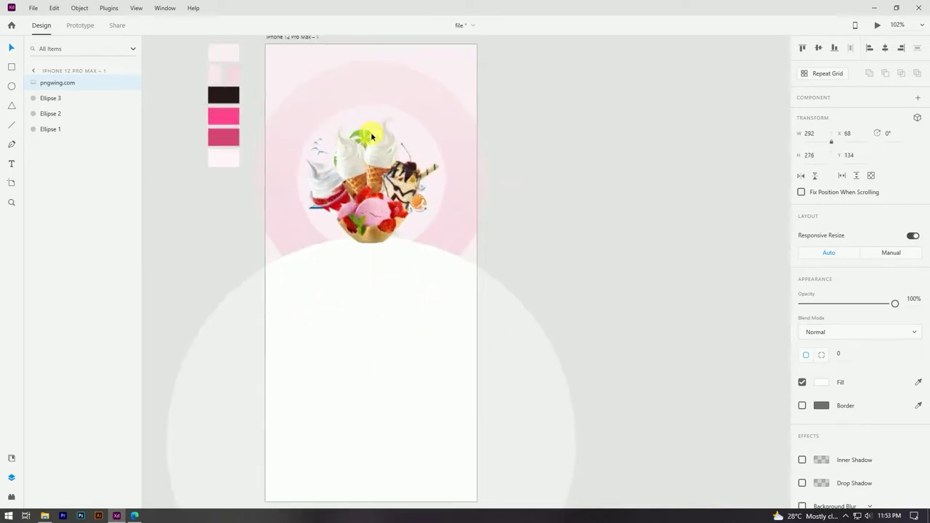
Step: Enlarge the ice cream image to about 416 × 391 px and send it behind the large white circle
left_click_drag(370, 111, 378, 58)
left_click_drag(378, 154, 378, 158)
key("ctrl+bracketleft")
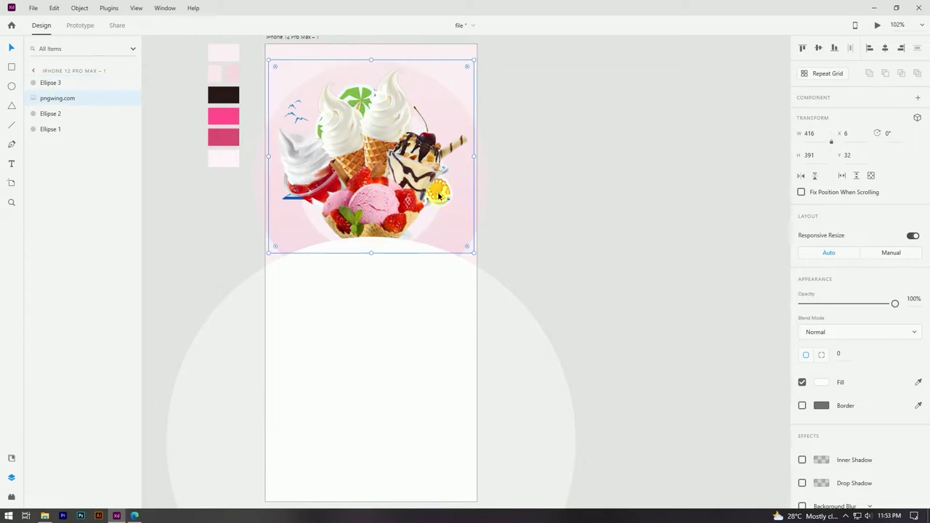
Step: Enlarge the ice cream image to the full artboard width, about 428 × 403 px, at X 0, Y 20
left_click(544, 191)
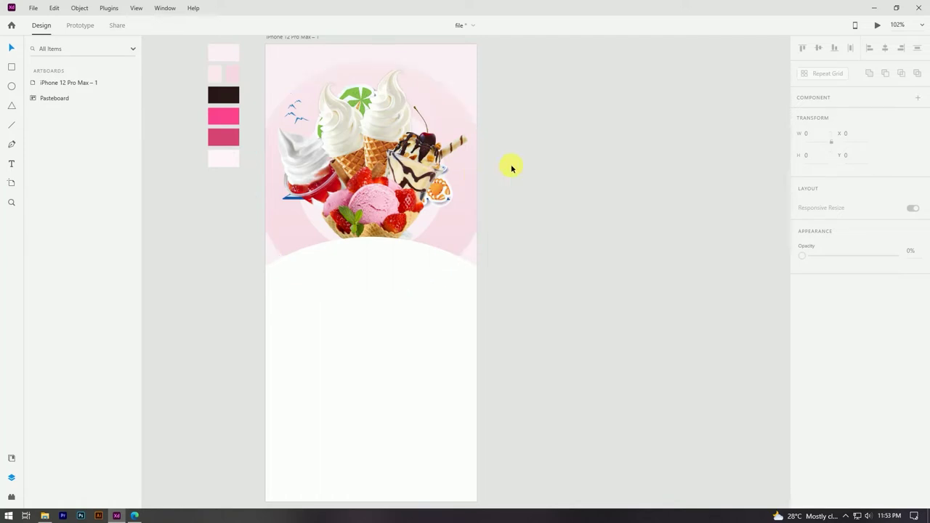
left_click(433, 127)
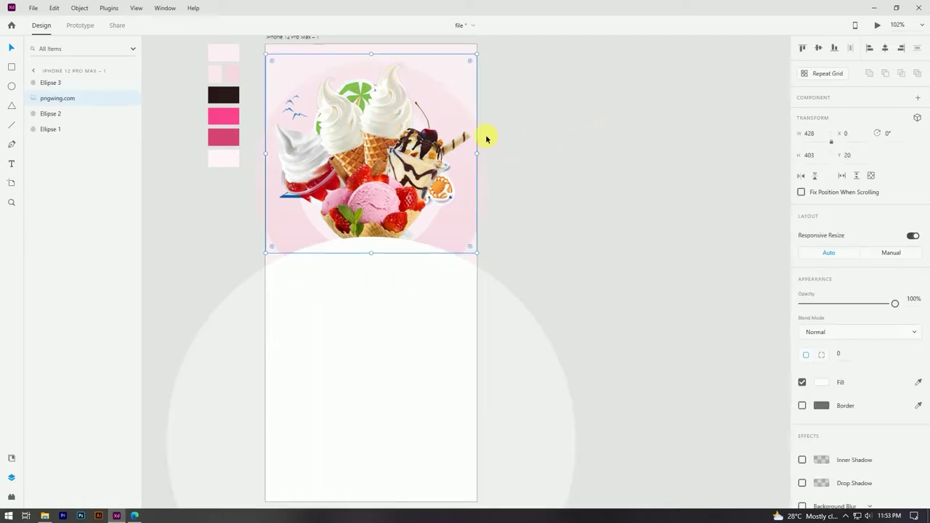
left_click(485, 134)
scroll(439, 154, "down", 2)
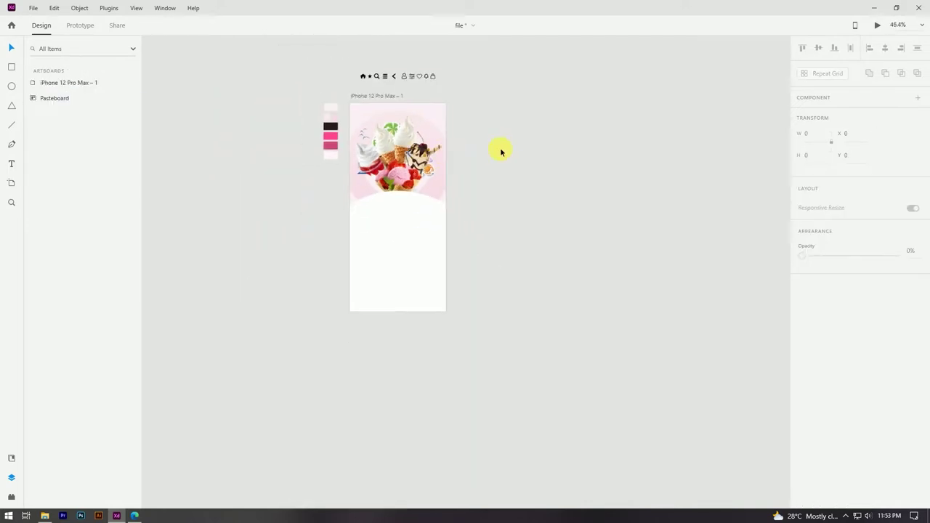
scroll(482, 145, "up", 2)
left_click_drag(472, 155, 503, 157)
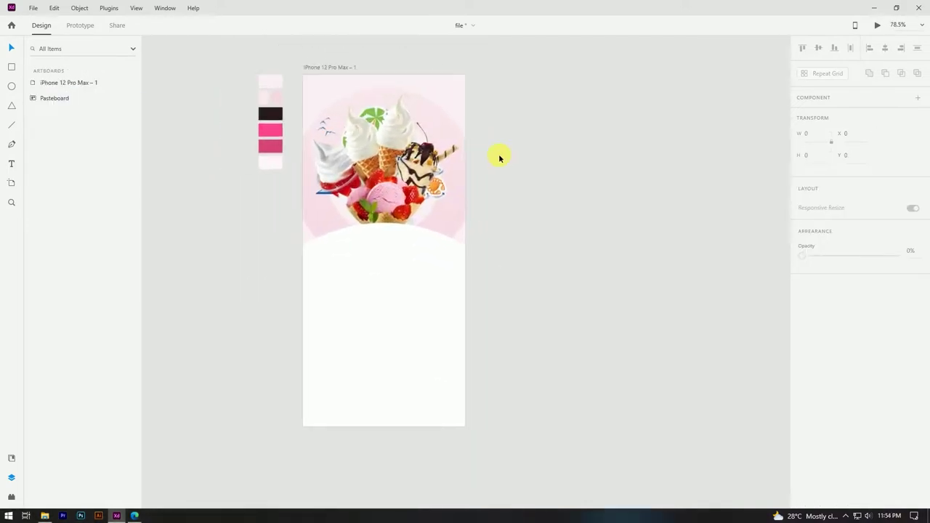
Step: Add vertical guides to the artboard about 41 px in from its left and right edges
scroll(514, 196, "up", 1)
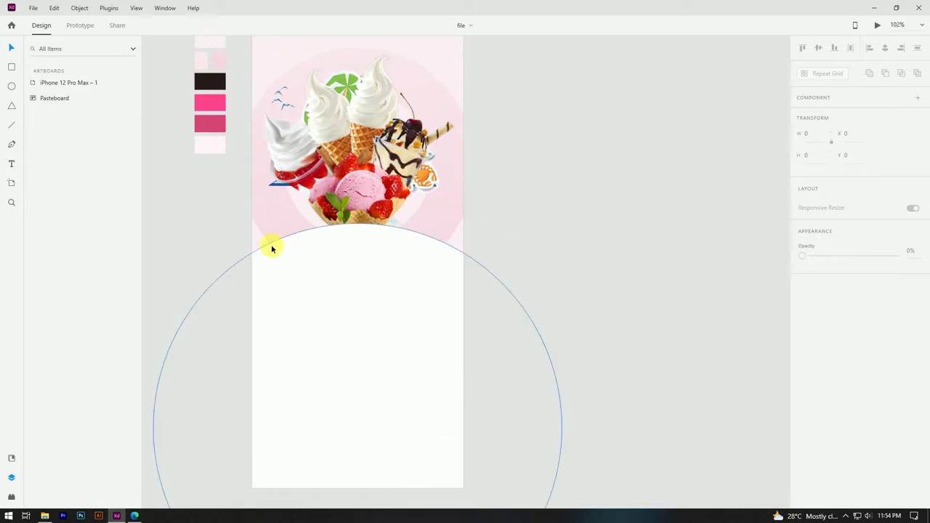
left_click_drag(252, 237, 277, 239)
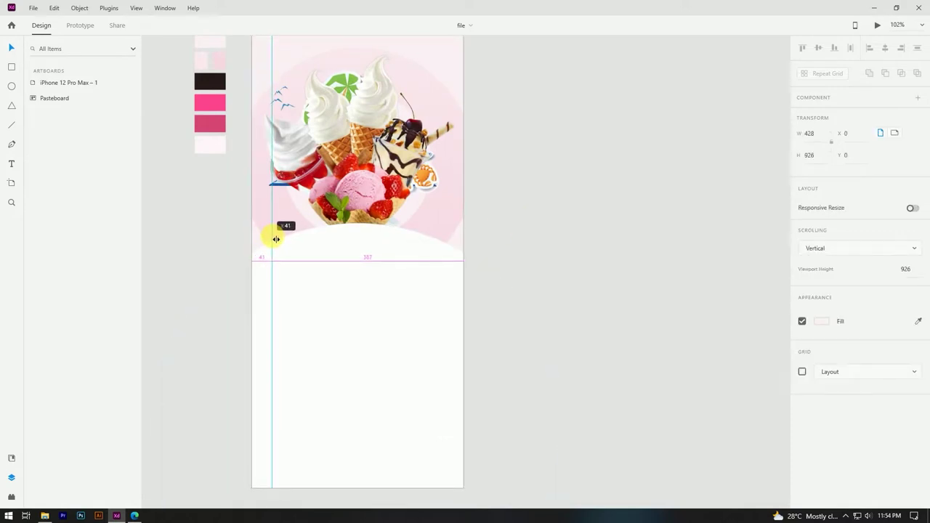
left_click_drag(276, 239, 442, 245)
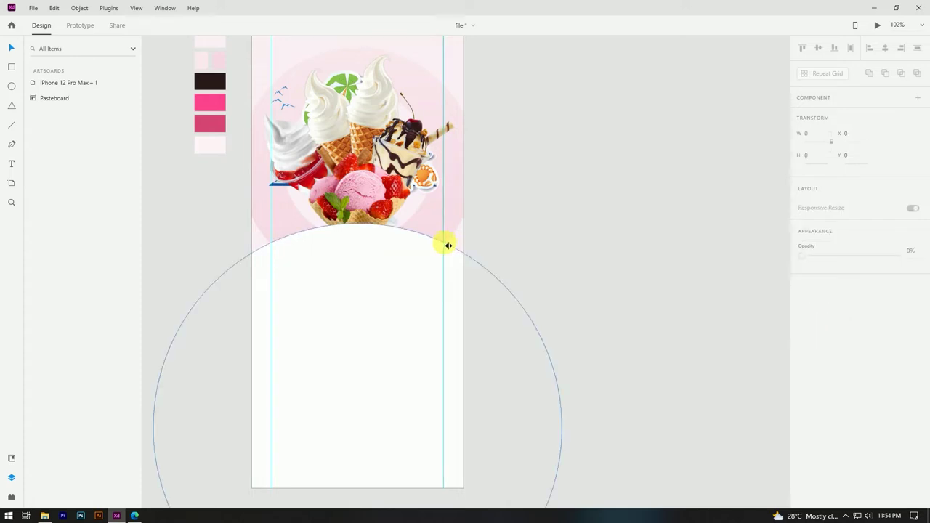
scroll(365, 274, "down", 5)
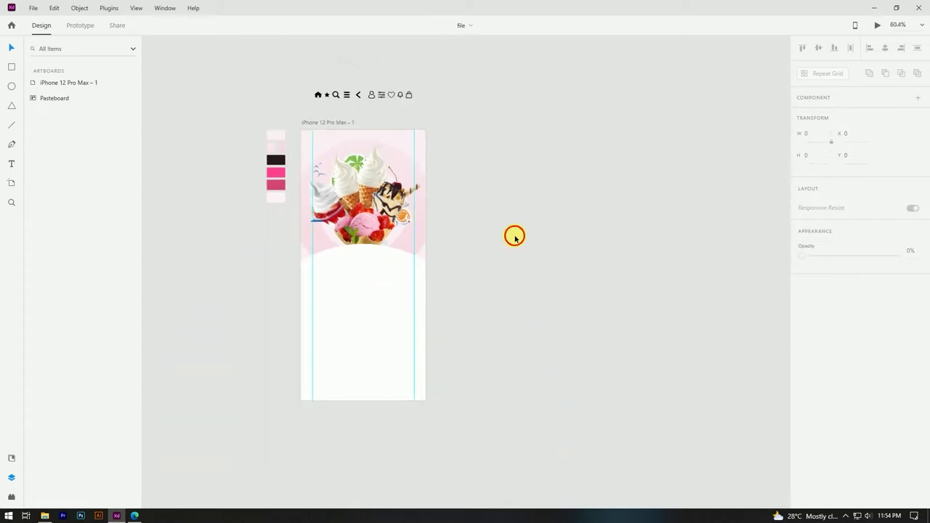
left_click(868, 516)
left_click(550, 361)
Step: Draw a borderless rectangle of about 347 × 74 px between the two guides in the artboard's lower part
scroll(487, 233, "up", 3)
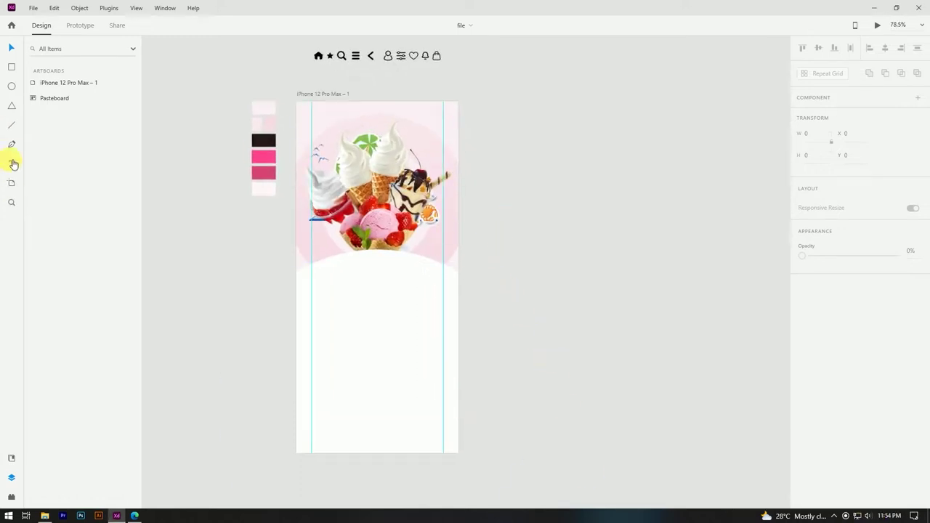
left_click(16, 70)
mouse_move(311, 377)
left_mouse_down()
mouse_move(375, 436)
mouse_move(443, 404)
left_mouse_up()
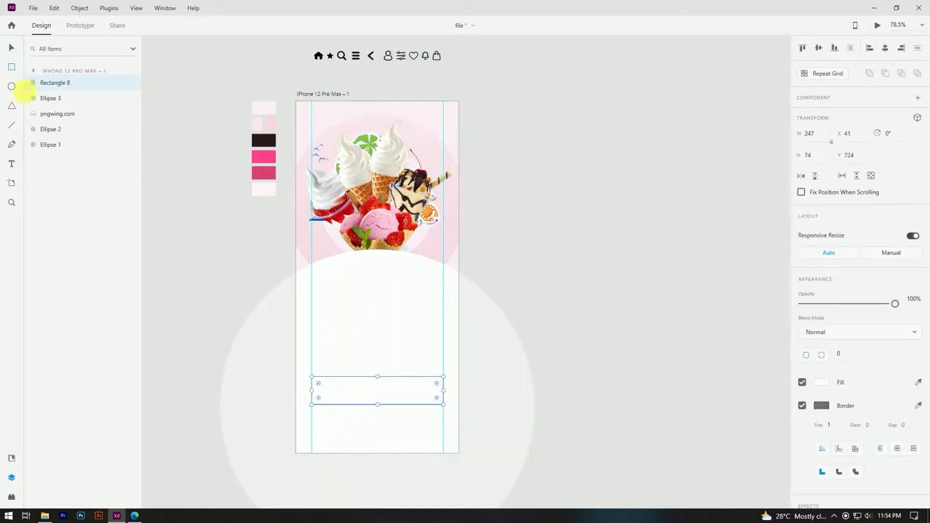
left_click(11, 48)
left_click(802, 405)
Step: Fill the new rectangle with the bright pink #FC428D sampled from the colour swatches beside the artboard
left_click(821, 382)
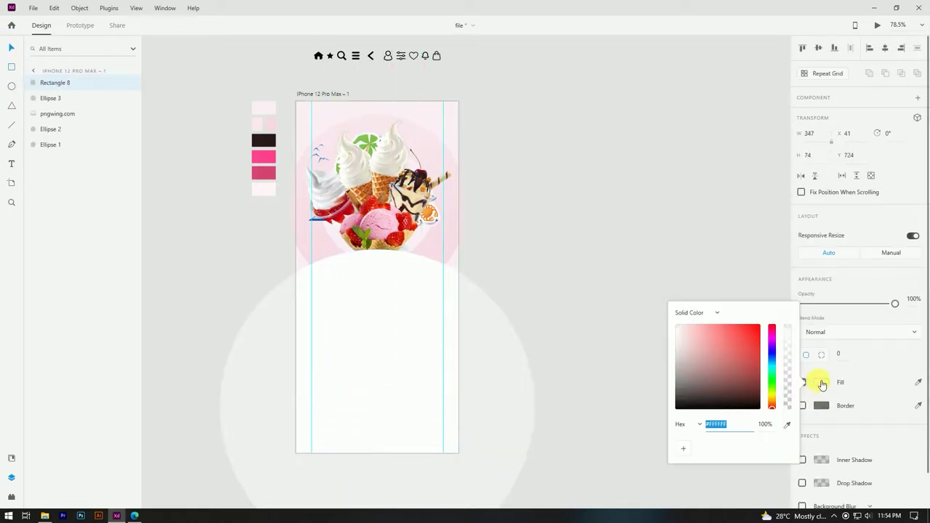
left_click(787, 423)
left_click(264, 156)
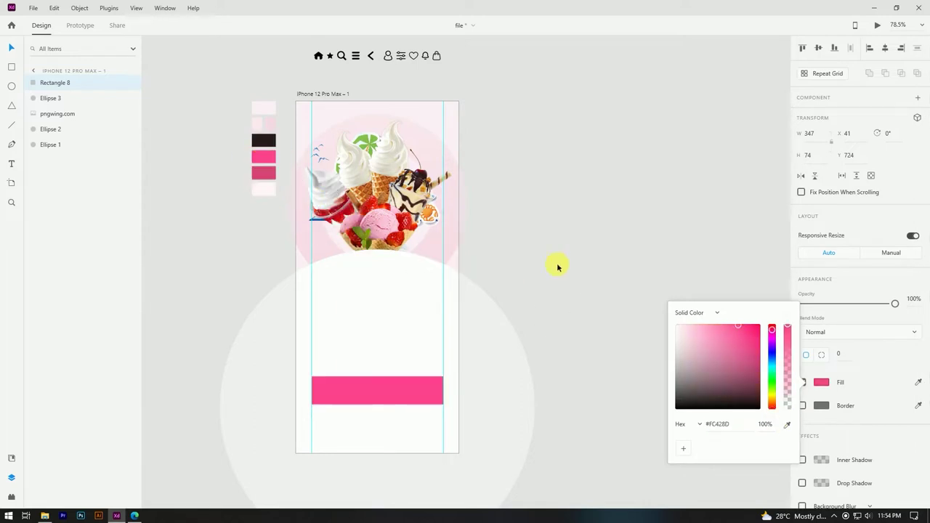
left_click(556, 266)
Step: Move the pink rectangle down to about Y 756 and round its corners fully, to a radius of 37
scroll(436, 363, "down", 3)
scroll(398, 366, "up", 3)
left_click(396, 349)
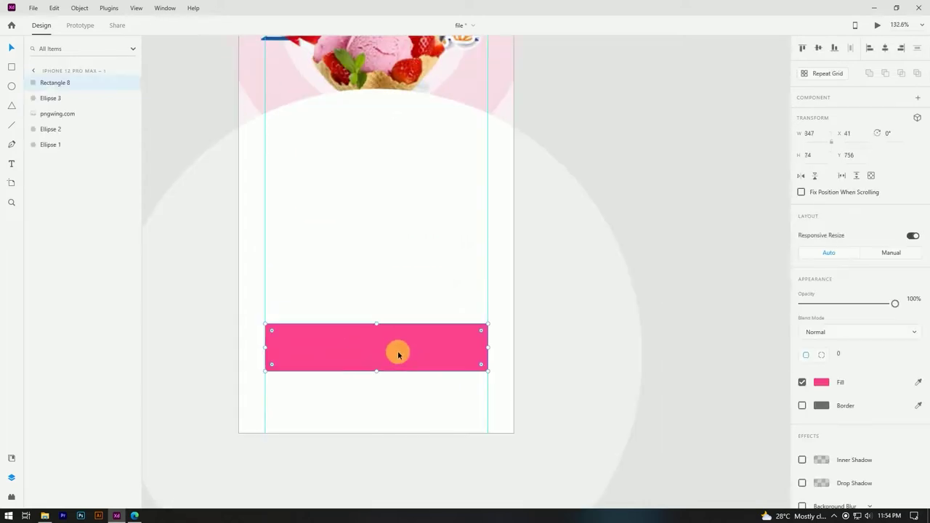
left_click_drag(271, 331, 348, 357)
left_click(595, 308)
scroll(596, 308, "down", 3)
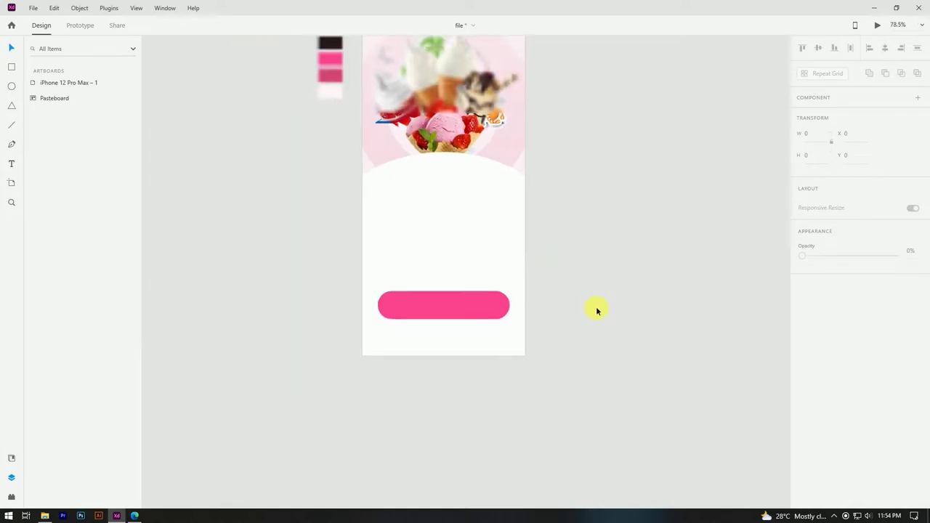
Step: Reduce the rounded pink button's height to about 66 px
scroll(411, 326, "up", 3)
left_click(469, 313)
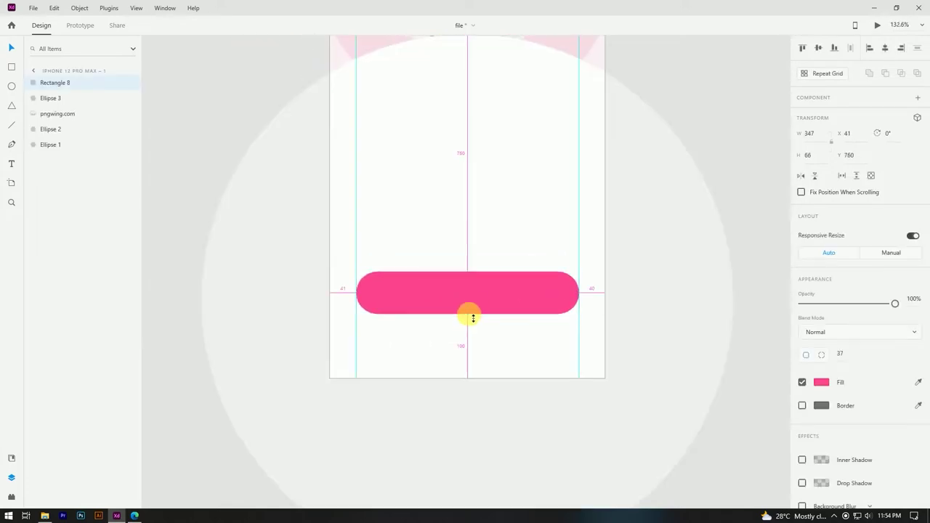
scroll(465, 305, "down", 4)
left_click(186, 236)
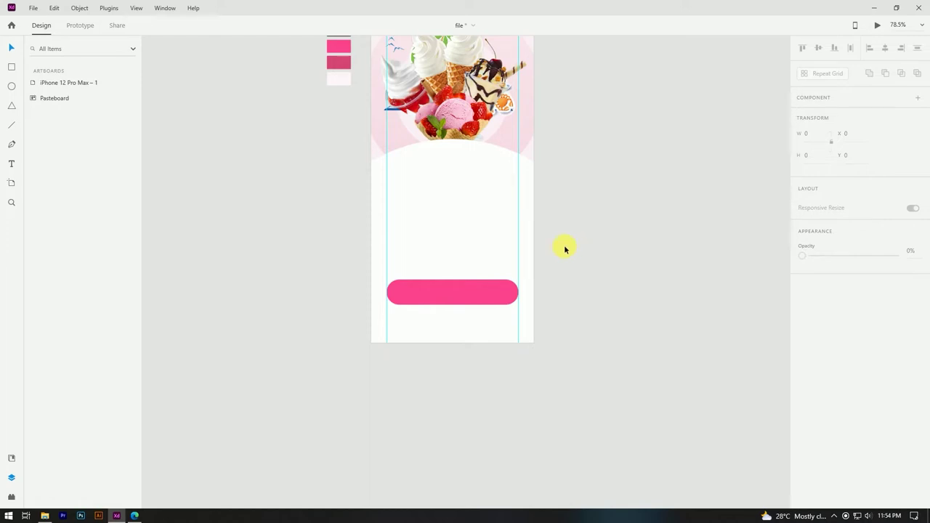
Step: Add the text "Get Started" at the centre of the pink button
scroll(561, 251, "up", 3)
left_click(11, 164)
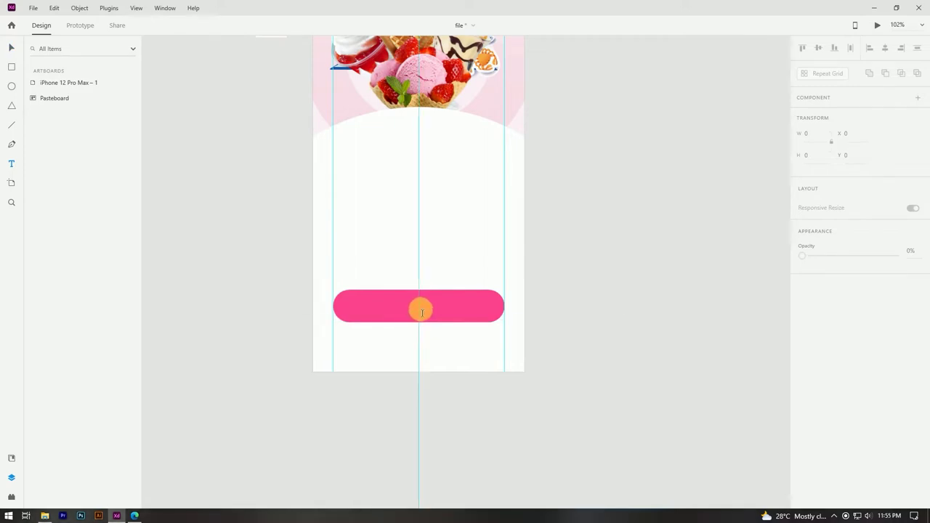
left_click(419, 313)
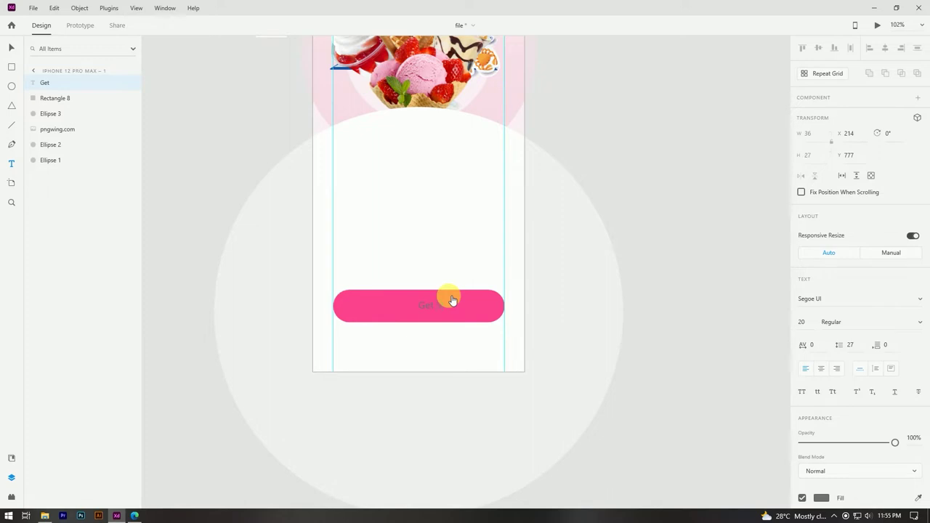
type("Get Started")
left_click(12, 47)
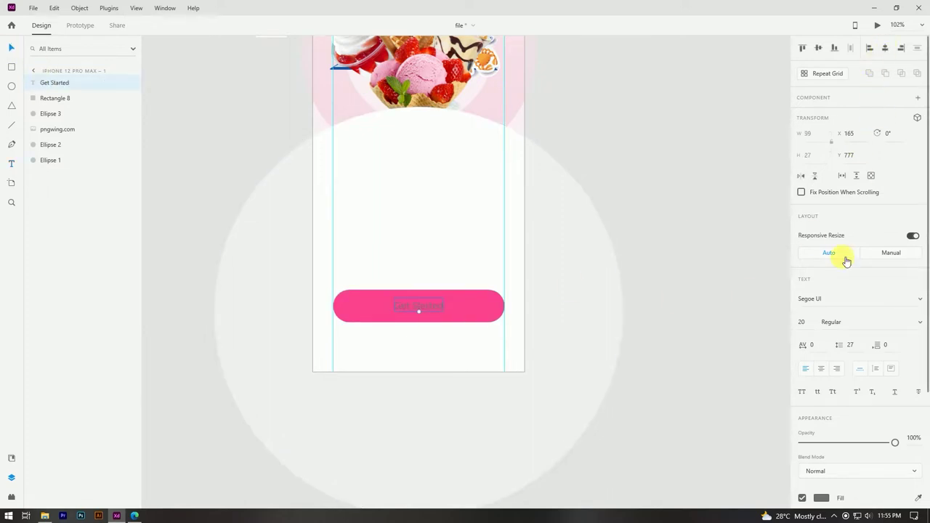
Step: Fill the "Get Started" text with white (#FFFFFF) and set its font to Poppins
scroll(830, 438, "down", 4)
left_click(820, 357)
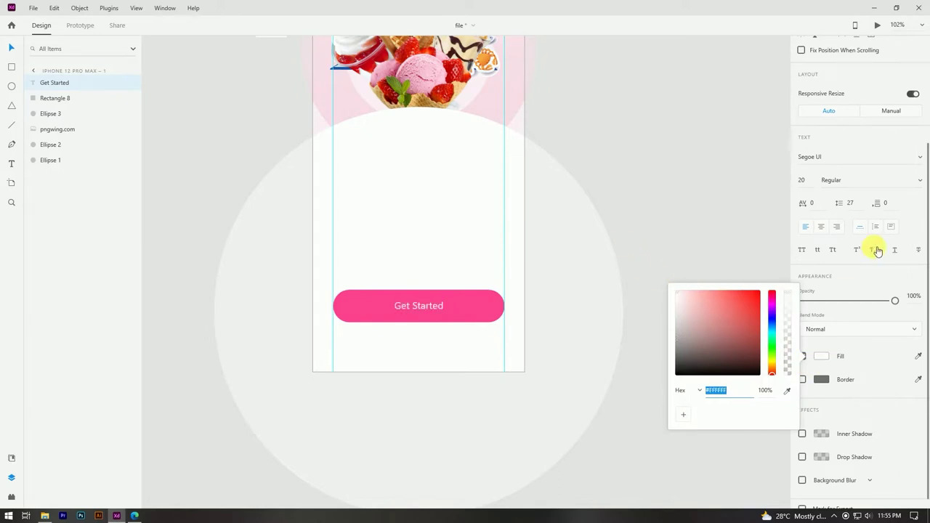
left_click(839, 158)
type("Poppins")
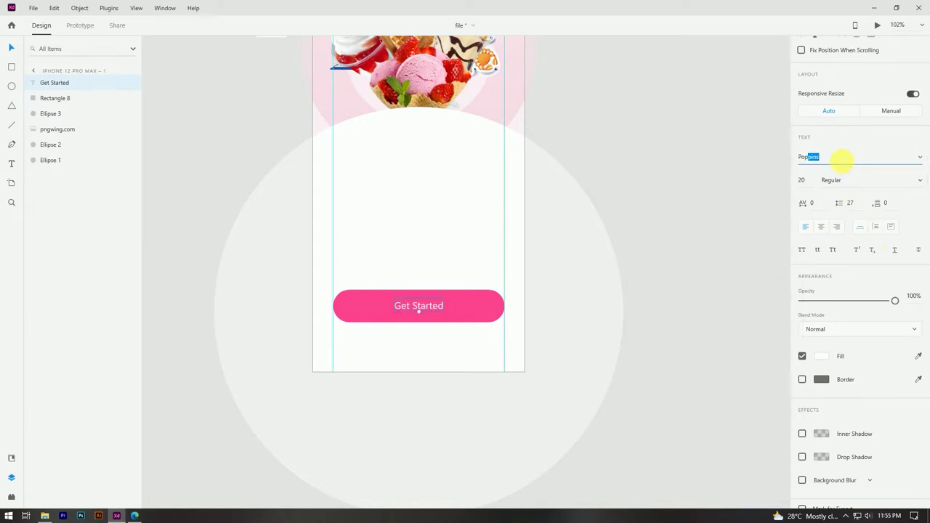
key("Return")
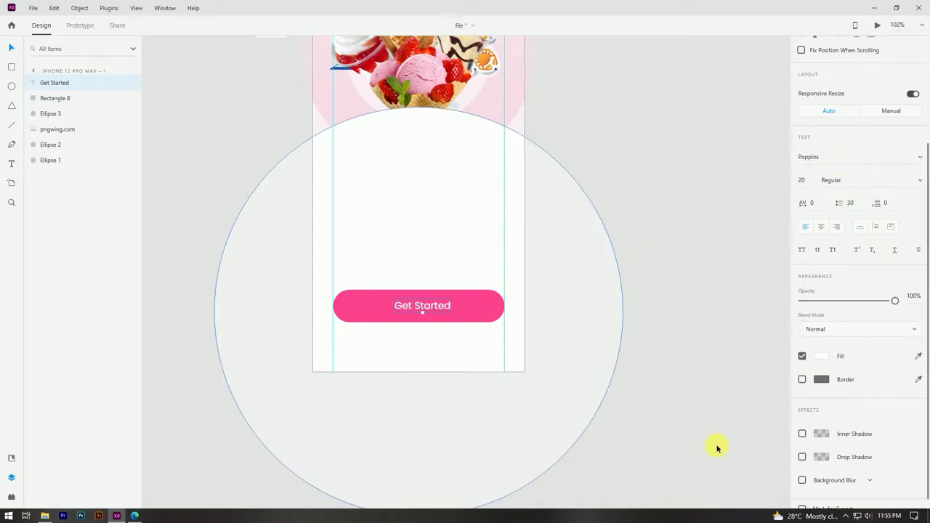
Step: Set the "Get Started" text weight to Medium and re-centre the text on the pink button
left_click(918, 187)
left_click(847, 259)
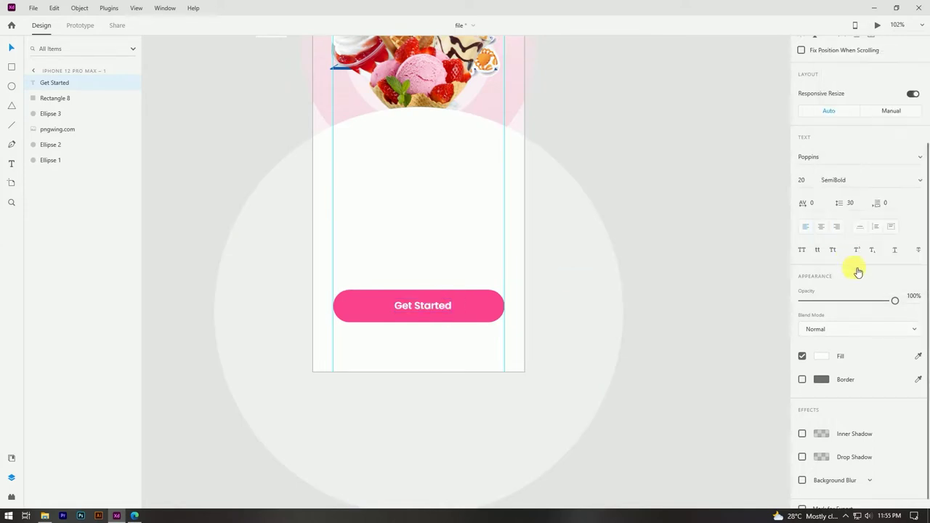
scroll(441, 311, "up", 4)
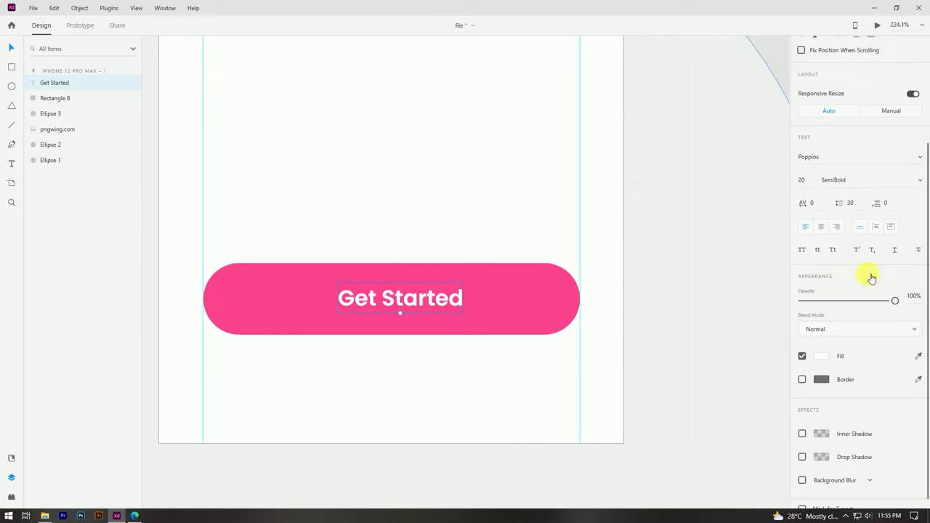
left_click(917, 180)
left_click(844, 219)
left_click_drag(423, 313, 409, 301)
scroll(696, 283, "down", 3)
left_click(685, 197)
Step: Select the pink button together with its label and shift both slightly down
scroll(614, 255, "down", 2)
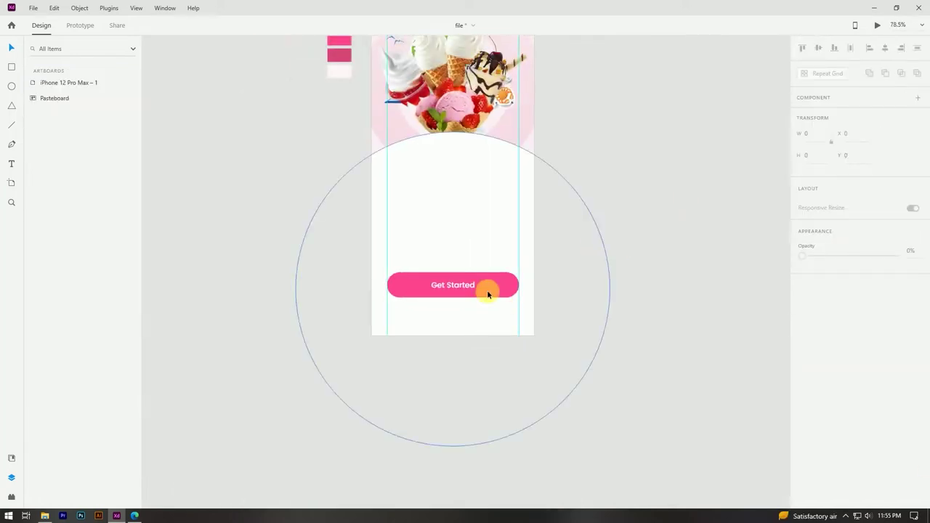
scroll(583, 258, "down", 1)
scroll(596, 255, "up", 3)
scroll(292, 334, "up", 3)
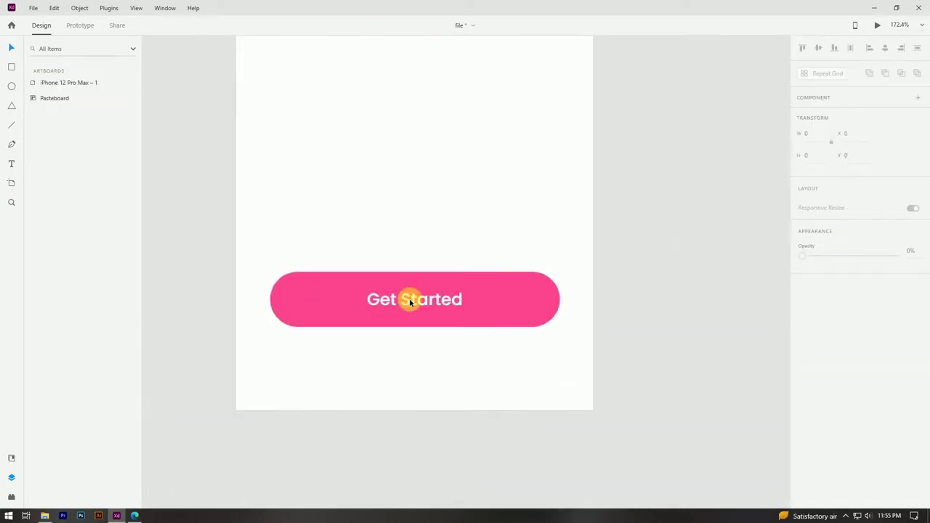
left_click(409, 302)
left_click(492, 303, "shift")
left_click_drag(484, 303, 480, 310)
Step: Lock the large white circle behind the button
scroll(391, 329, "down", 1)
scroll(391, 329, "down", 3)
left_click(459, 254)
key("ctrl+l")
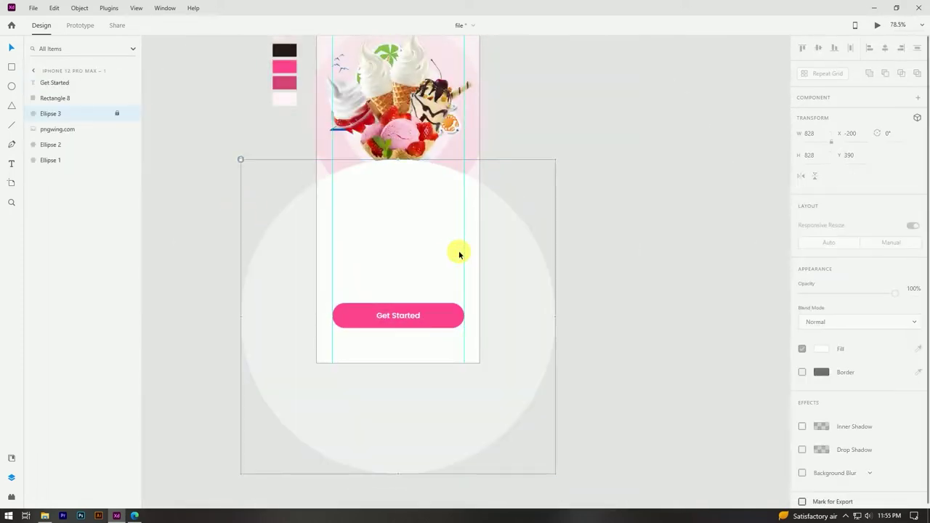
left_click(621, 196)
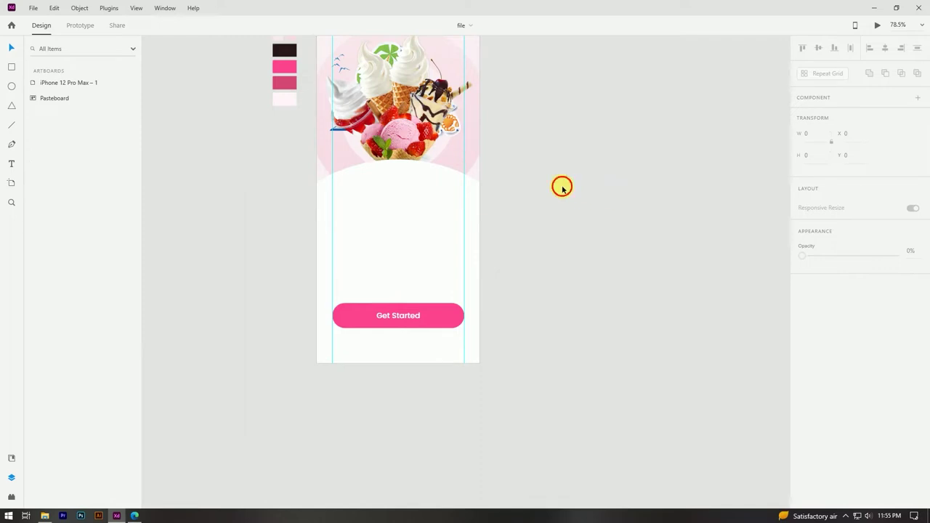
Step: Lower the "Get Started" button and label a little further towards the artboard's bottom edge and save the file
scroll(496, 136, "up", 2)
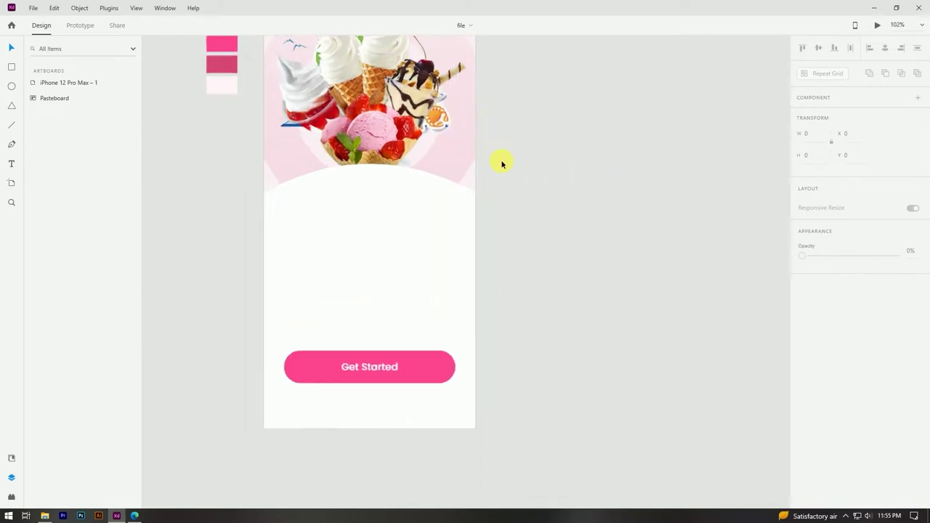
left_click_drag(307, 409, 407, 367)
left_click(586, 216)
key("ctrl+s")
Step: Duplicate the "Get Started" text straight up to about Y 472 below the ice cream image and fill the copy with the dark swatch colour
left_click(17, 161)
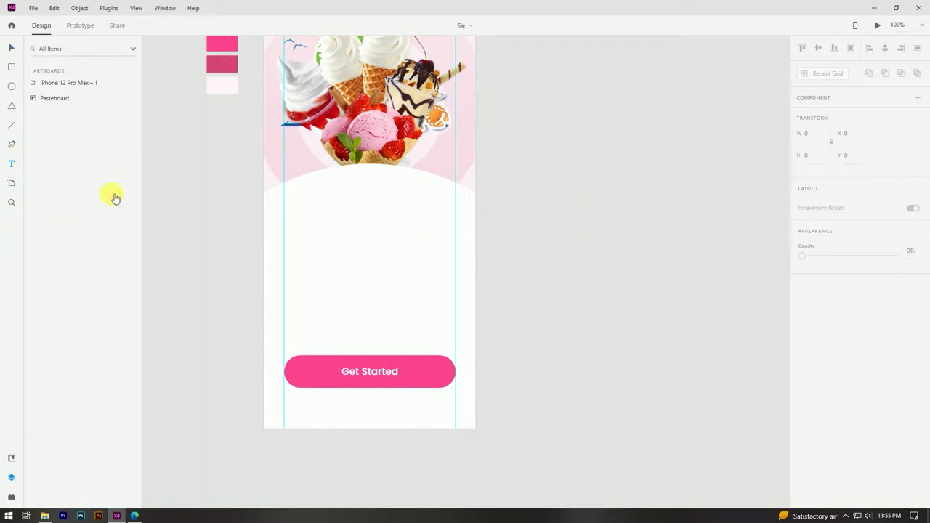
left_click(10, 46)
scroll(301, 266, "up", 2)
left_click_drag(397, 437, 409, 276)
left_click(919, 496)
left_click(241, 84)
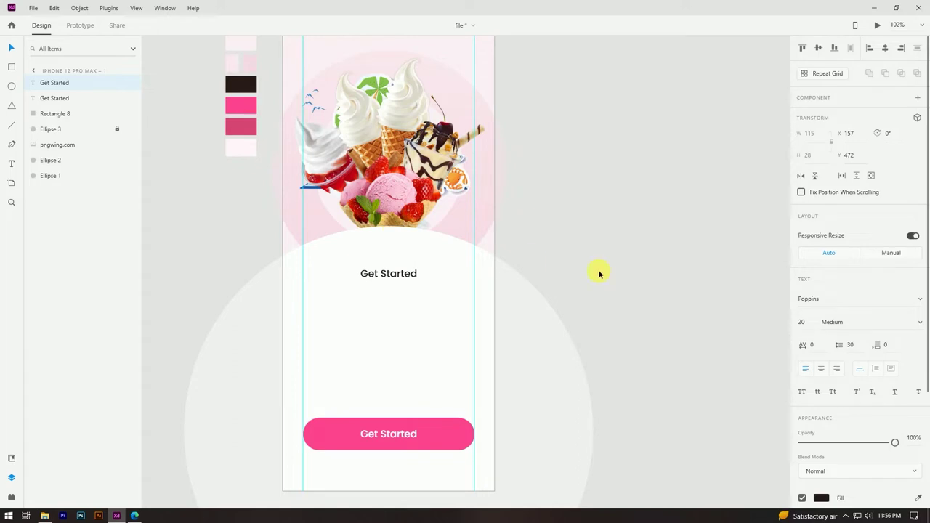
Step: Replace the dark "Get Started" copy with the two-line heading "Feel inside cold With our delicious", centre-align it and centre it horizontally on the artboard
double_click(383, 274)
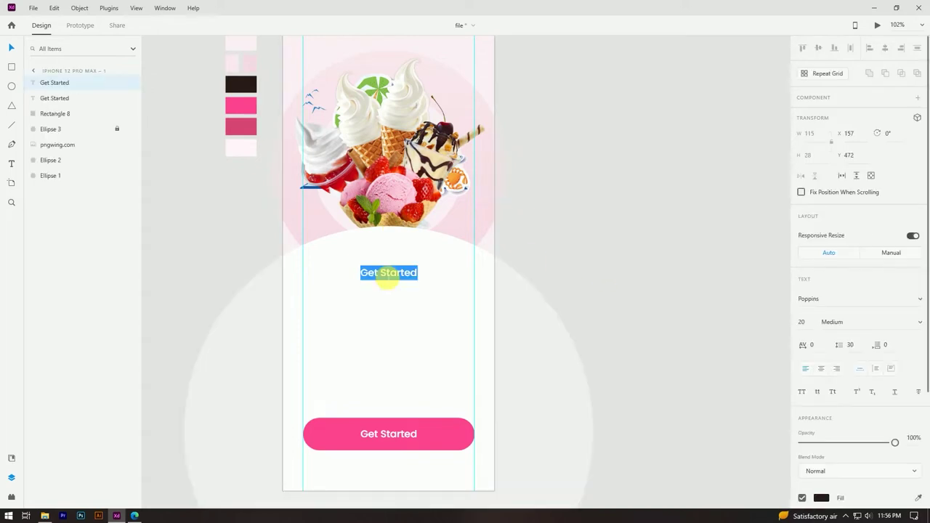
type("Feel inside cold With")
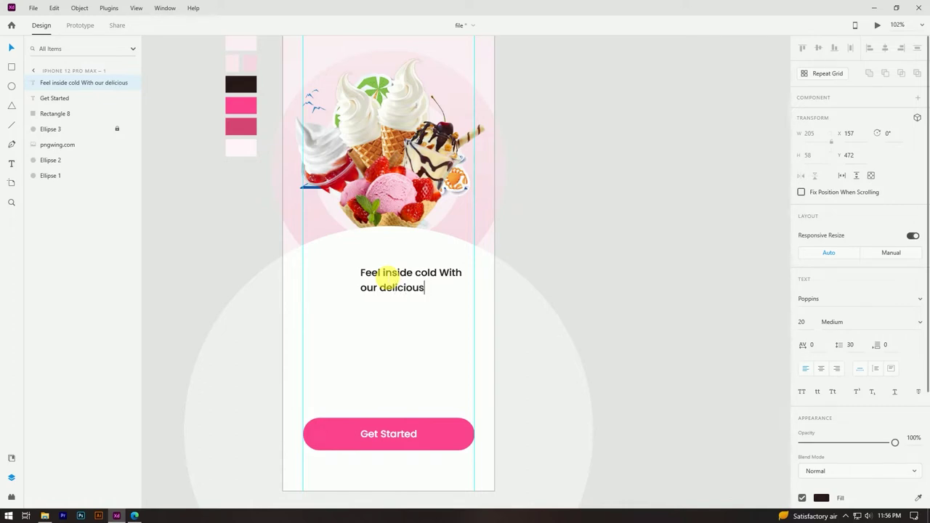
left_click(11, 48)
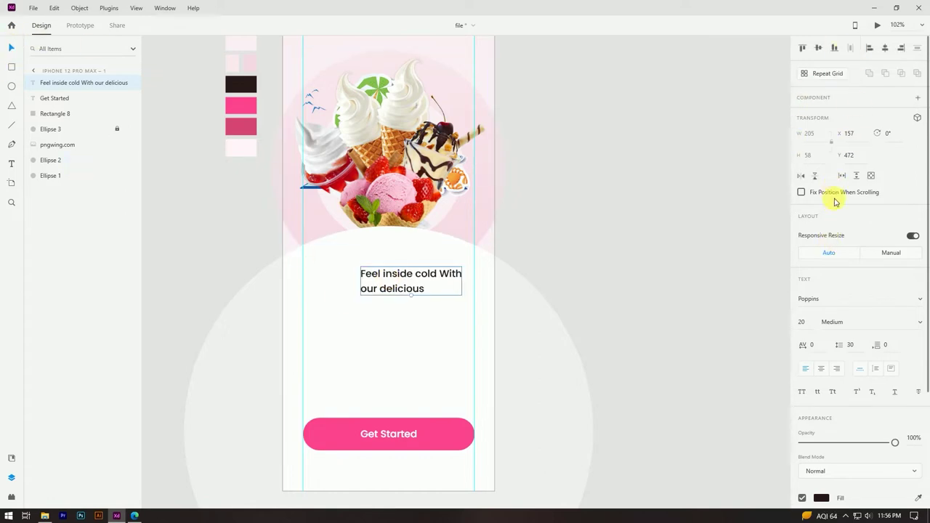
left_click(821, 370)
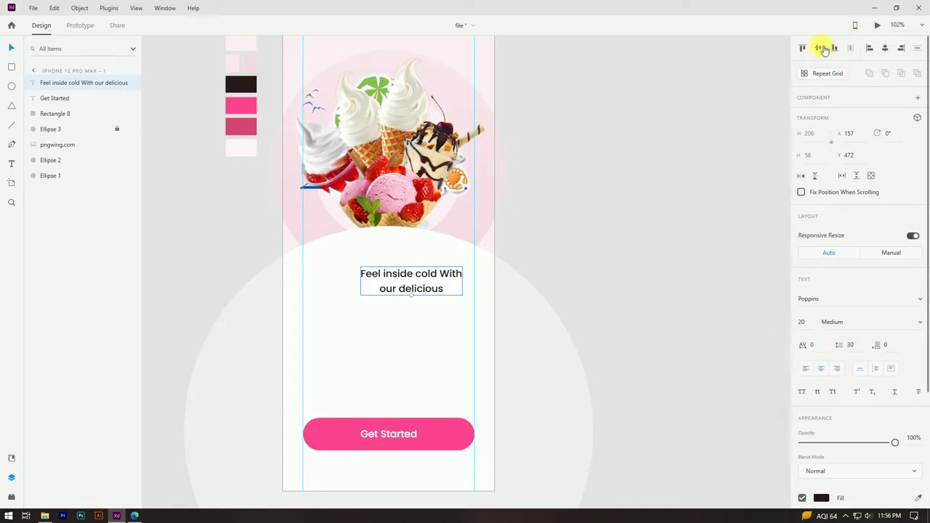
left_click(883, 48)
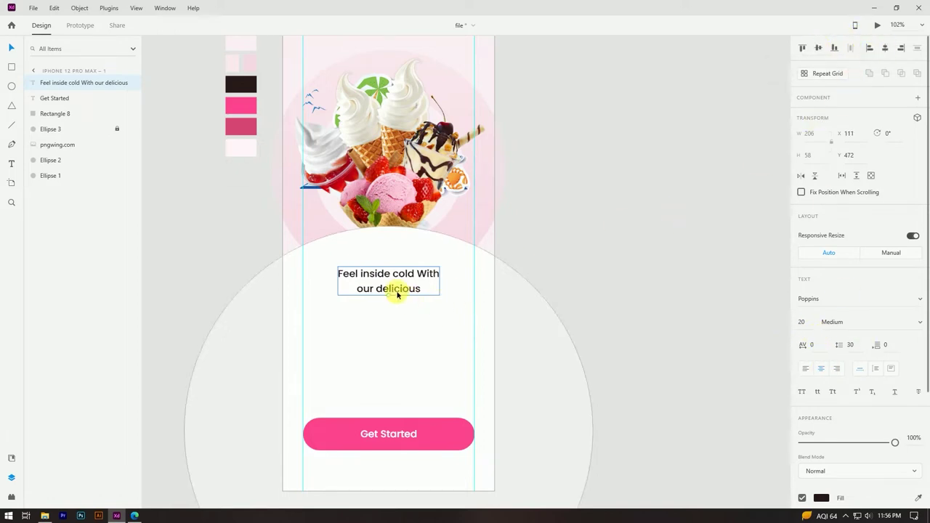
Step: Set the heading's font to Nunito with the Black weight
left_click(856, 300)
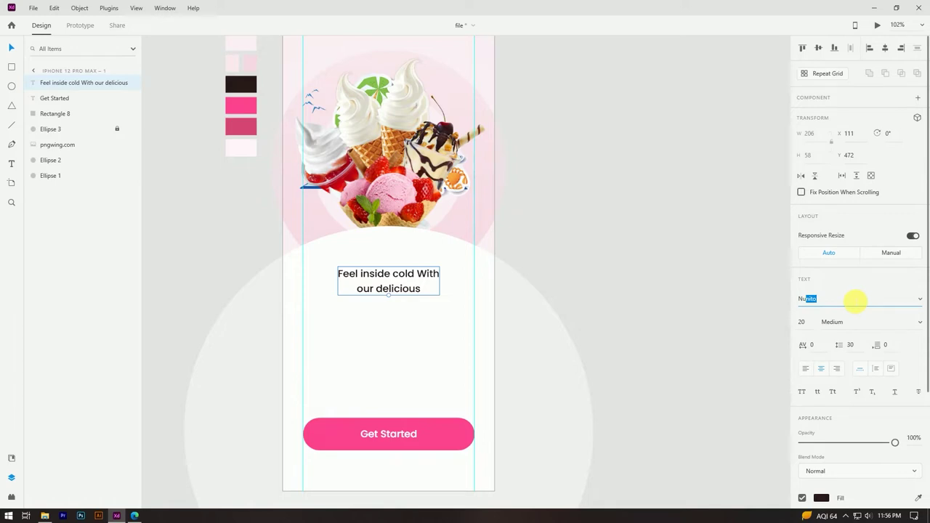
type("Nu")
key("Return")
left_click(914, 322)
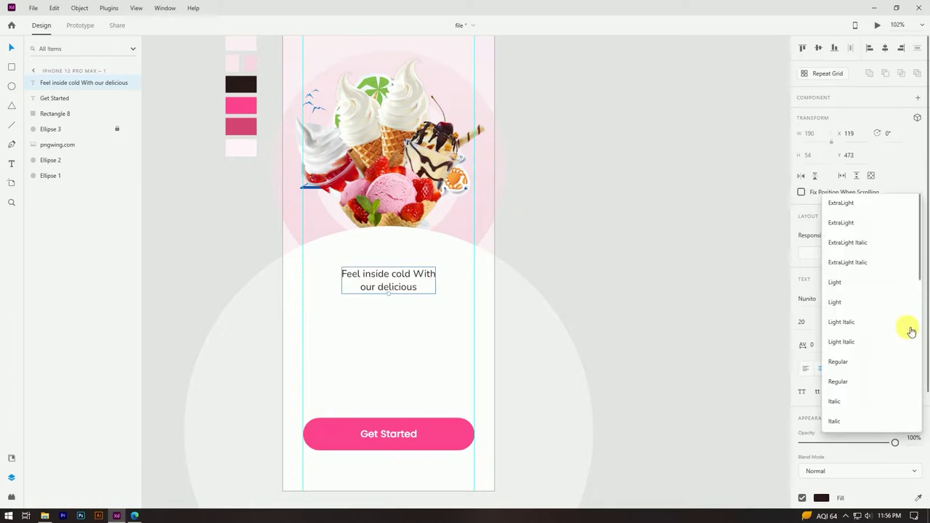
scroll(849, 384, "down", 3)
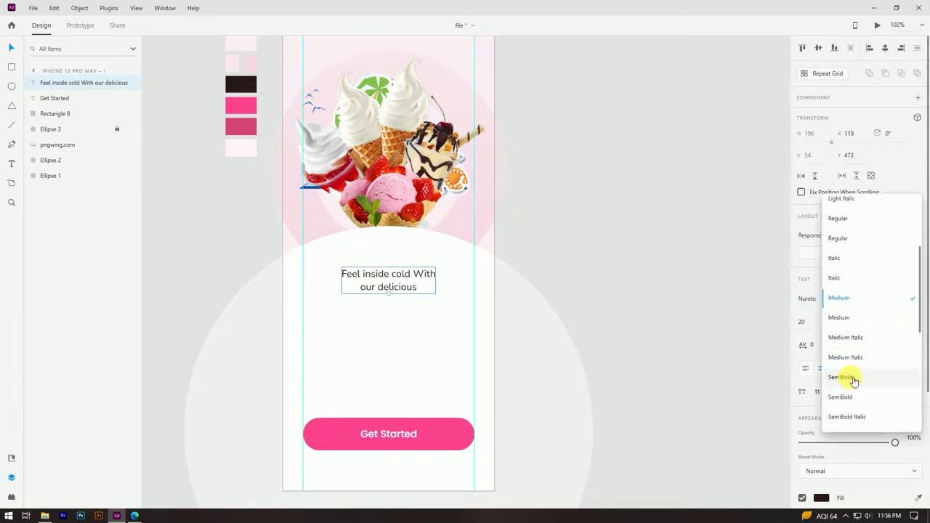
scroll(853, 380, "down", 2)
left_click(845, 384)
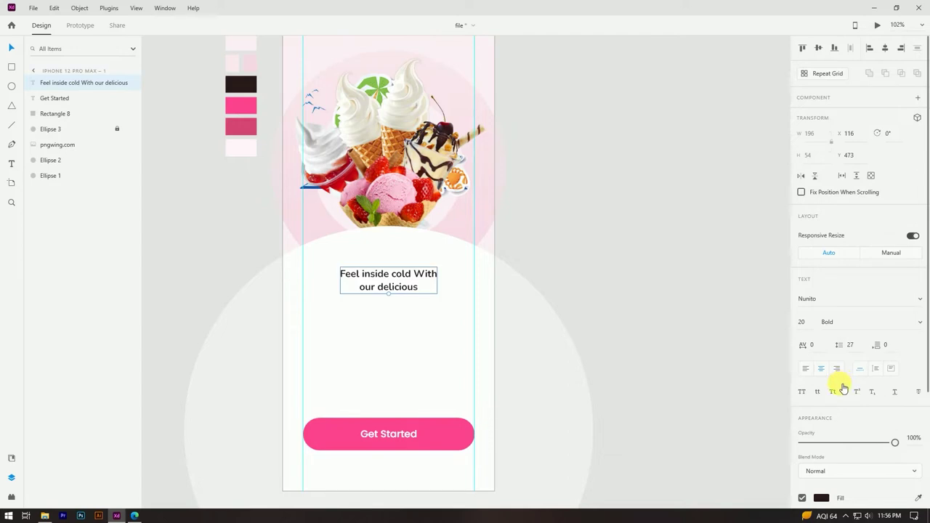
scroll(843, 389, "down", 2)
left_click(914, 251)
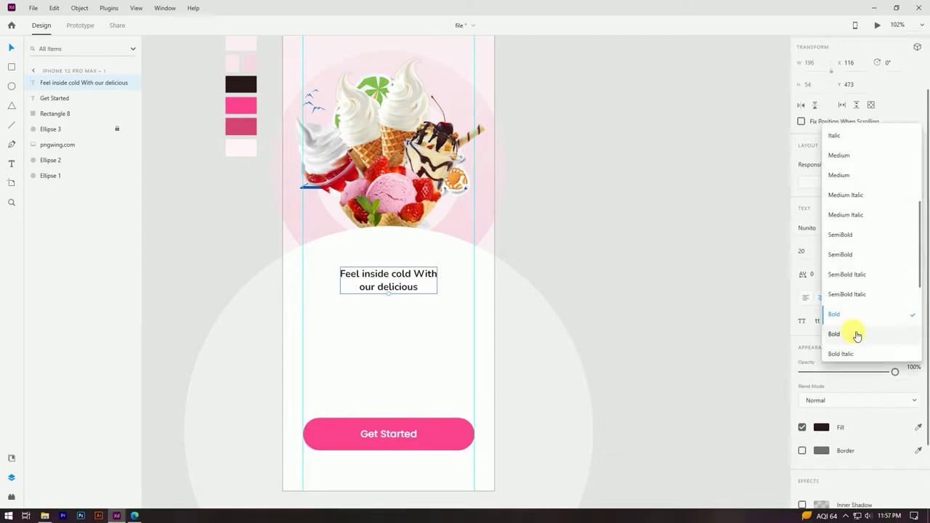
scroll(856, 327, "down", 5)
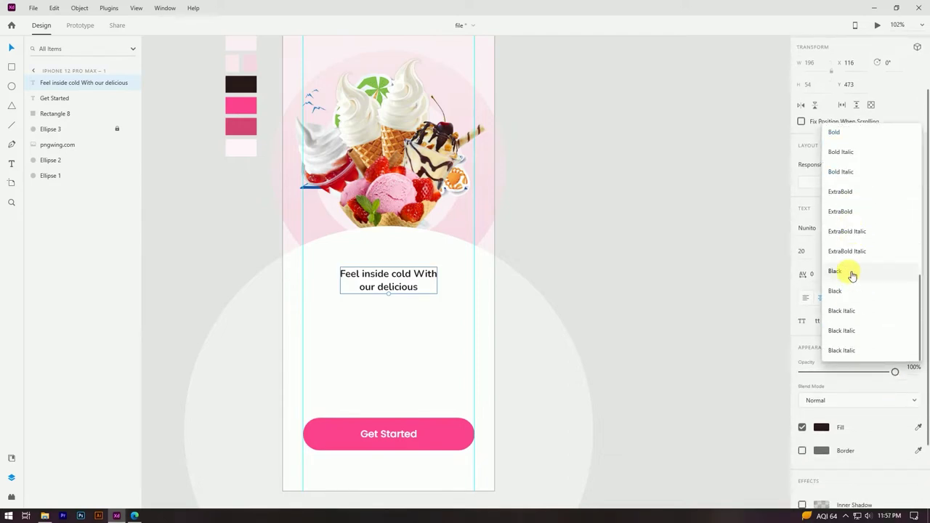
left_click(852, 273)
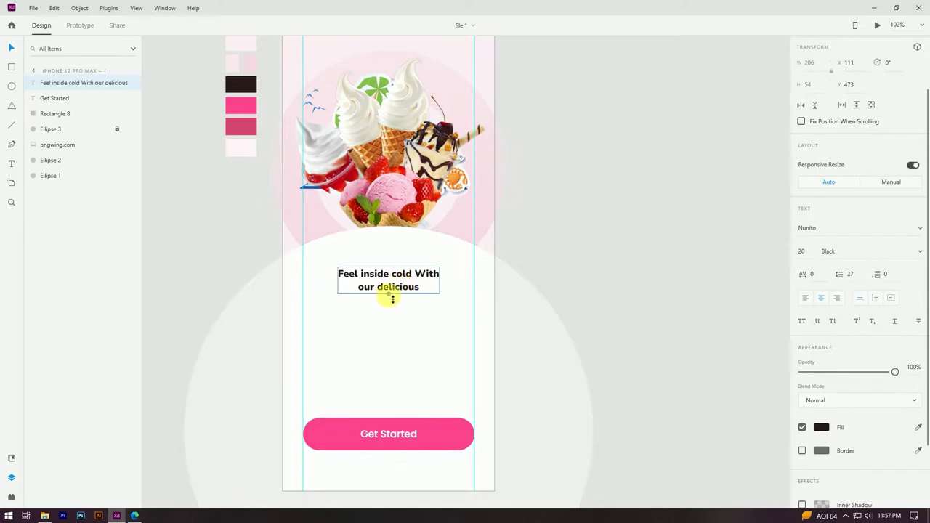
Step: Enlarge the heading to size 34 so it spans the two vertical guides, and shift it slightly up
left_click_drag(393, 298, 397, 316)
scroll(851, 83, "up", 2)
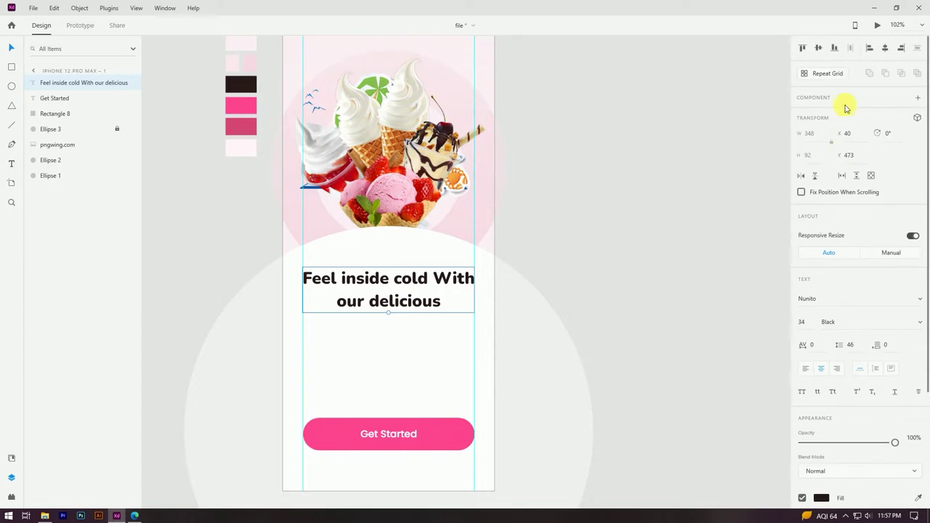
scroll(409, 306, "up", 4)
left_click_drag(400, 295, 405, 291)
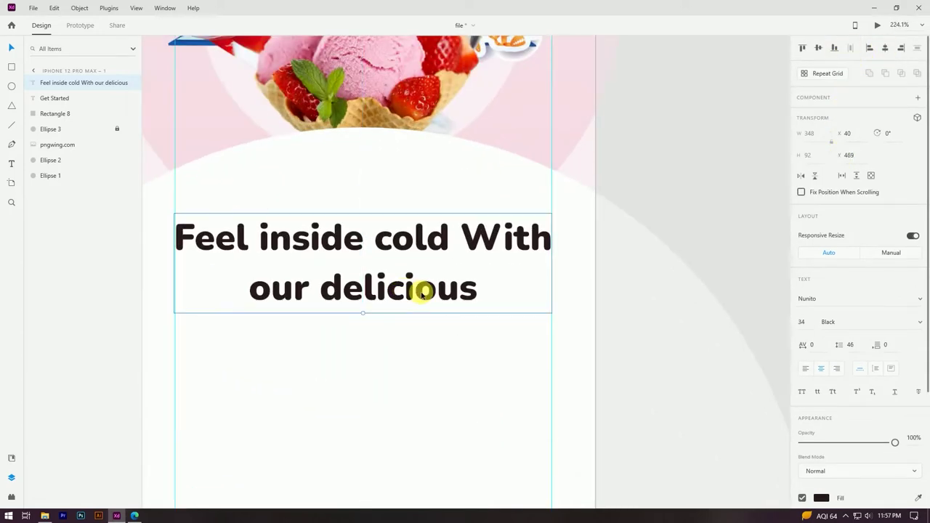
scroll(461, 214, "down", 2)
left_click(640, 153)
Step: Duplicate the heading directly below itself at about Y 555 and change the copy's text to "ice - cream"
left_click_drag(433, 243, 430, 302)
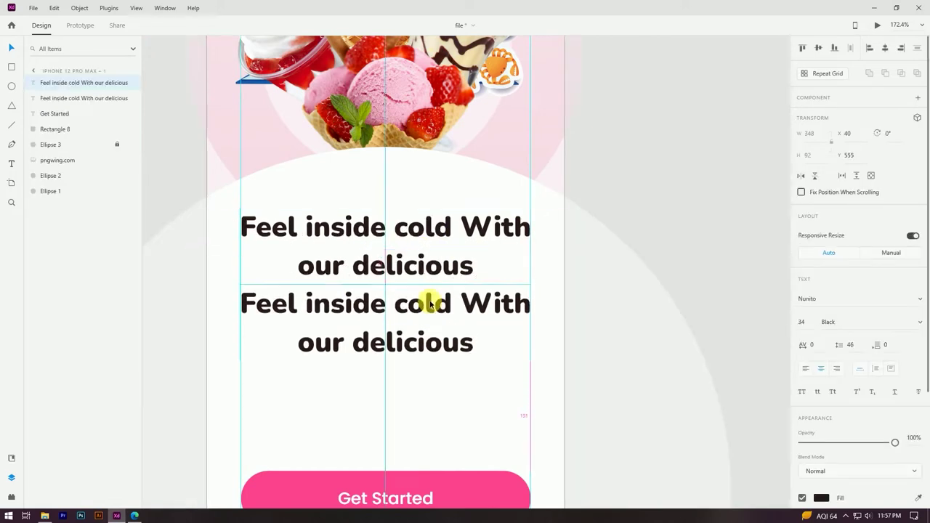
double_click(434, 303)
type("ic")
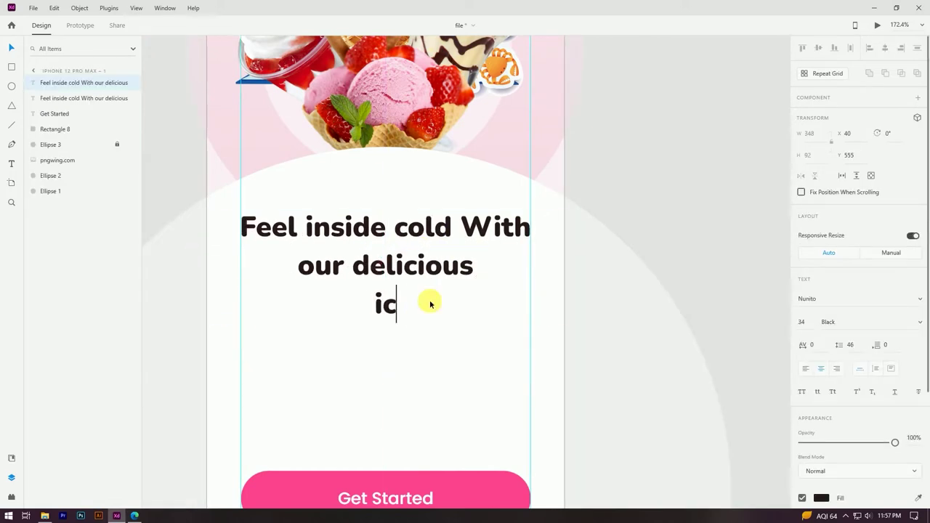
type("e - ")
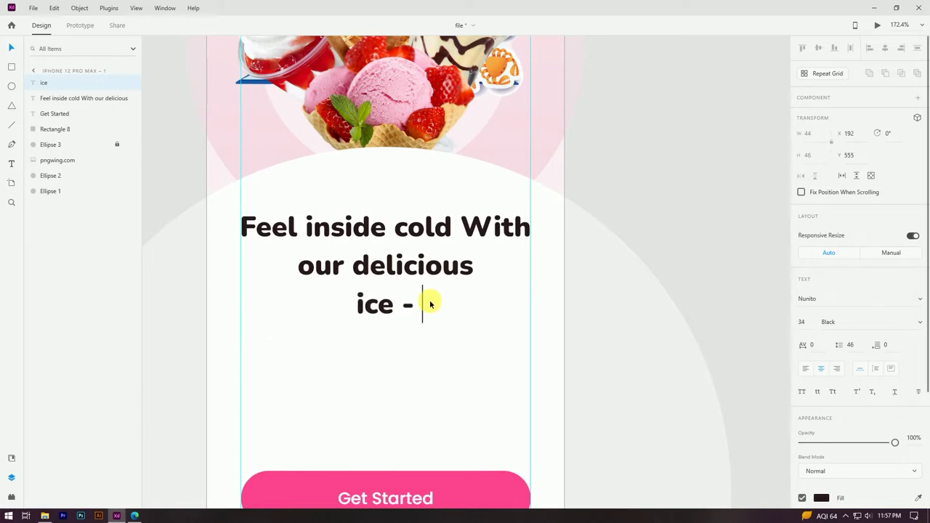
type("cre")
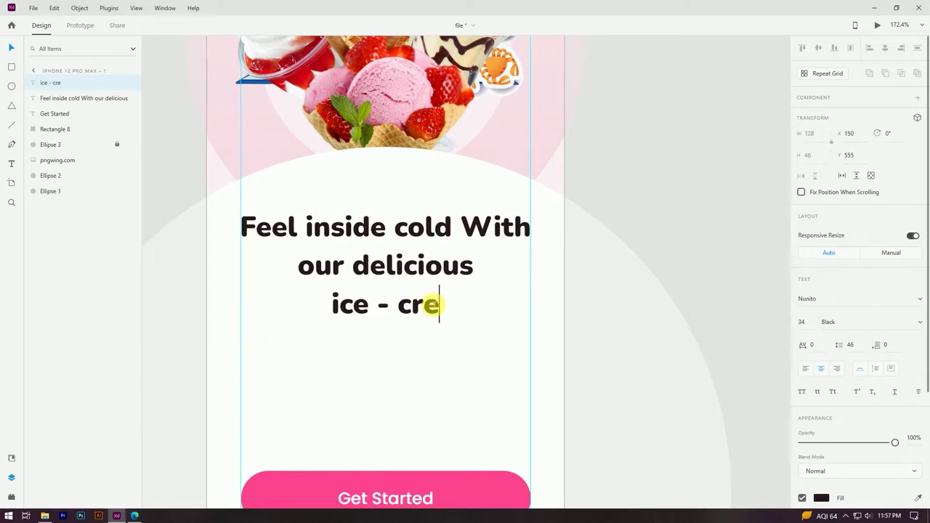
type("am")
left_click(12, 45)
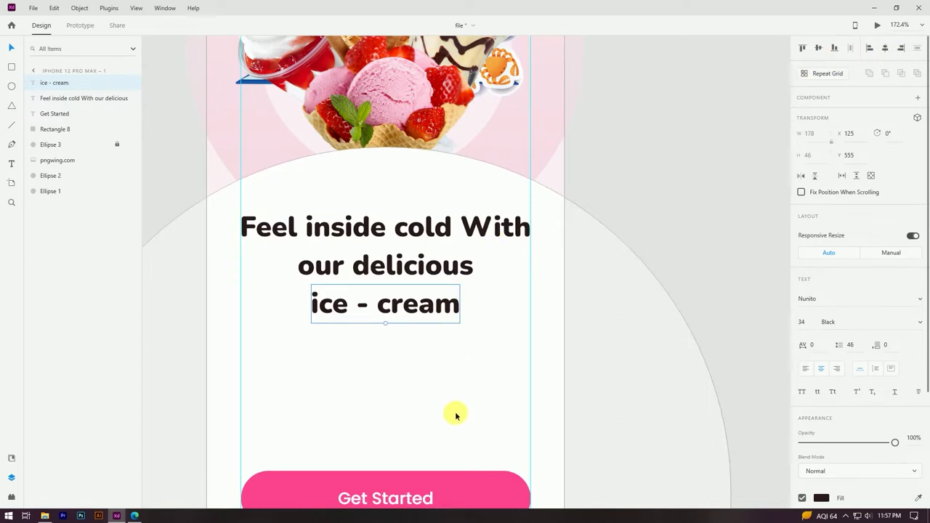
Step: Fill the "ice - cream" text with the pink sampled from the Get Started button
key("i")
left_click(465, 489)
left_click(694, 181)
scroll(537, 343, "down", 3)
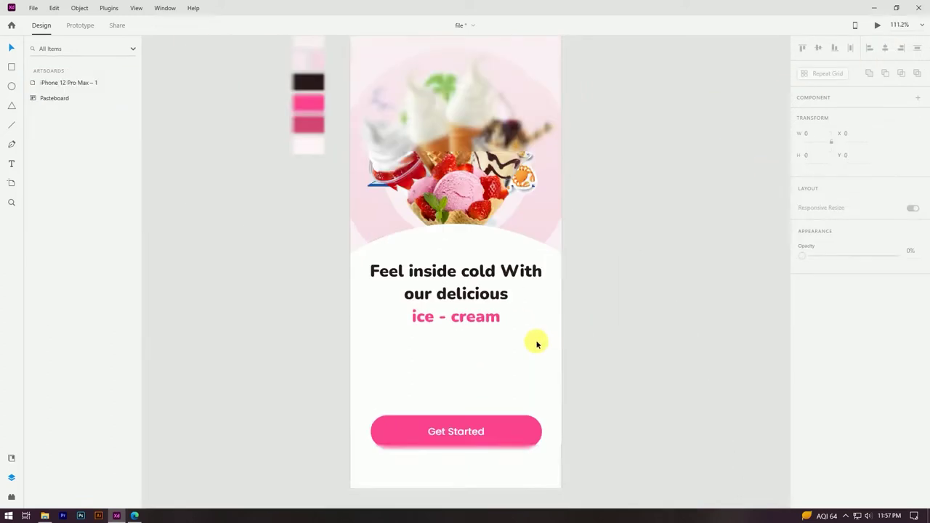
Step: Fill the "ice - cream" text with the darker pink from the colour swatches beside the artboard
scroll(537, 344, "down", 2)
left_click(507, 330)
scroll(862, 415, "down", 3)
left_click(920, 427)
left_click(363, 175)
left_click(273, 224)
Step: Duplicate the "Get Started" label straight up to about Y 683 and fill the copy with the heading's dark colour
scroll(239, 216, "down", 3)
scroll(435, 282, "up", 4)
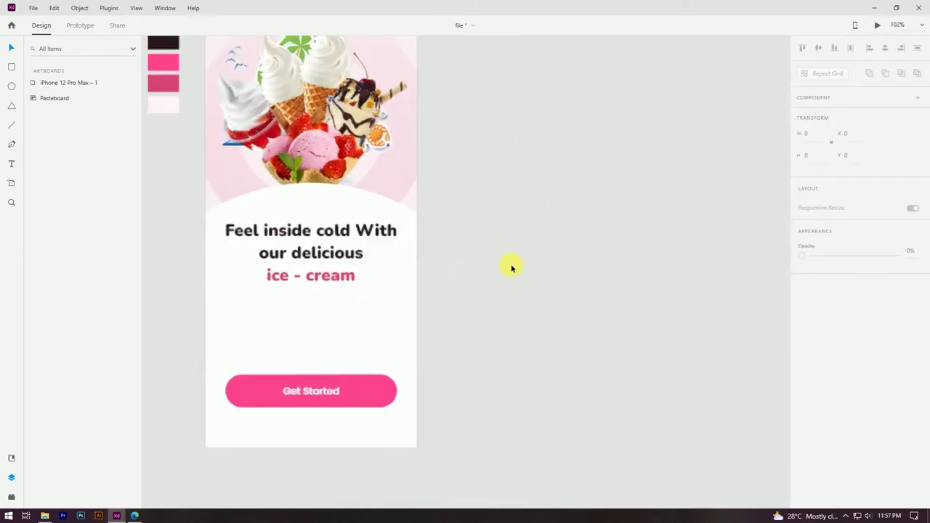
left_click_drag(501, 266, 516, 264)
scroll(380, 282, "up", 1)
left_click_drag(557, 212, 642, 185)
scroll(400, 392, "up", 1)
left_click(400, 394)
left_click_drag(400, 393, 409, 301)
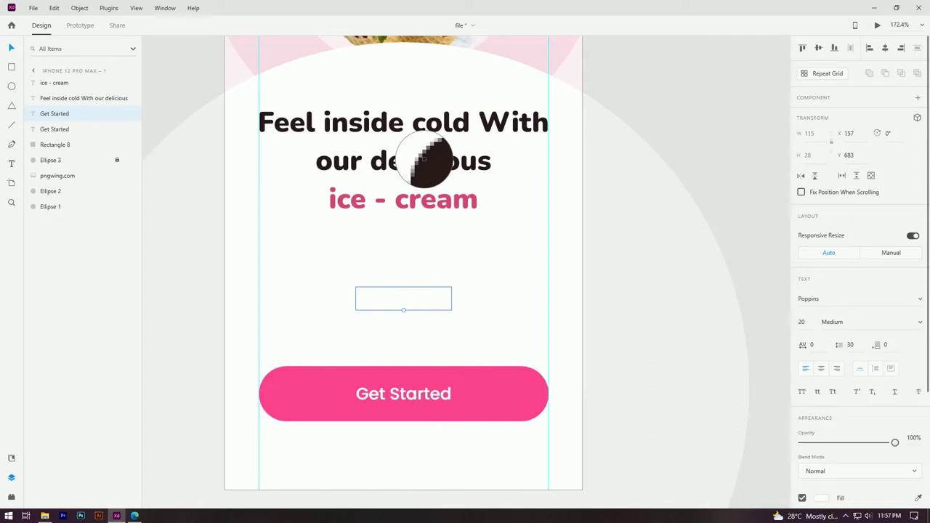
left_click(424, 157)
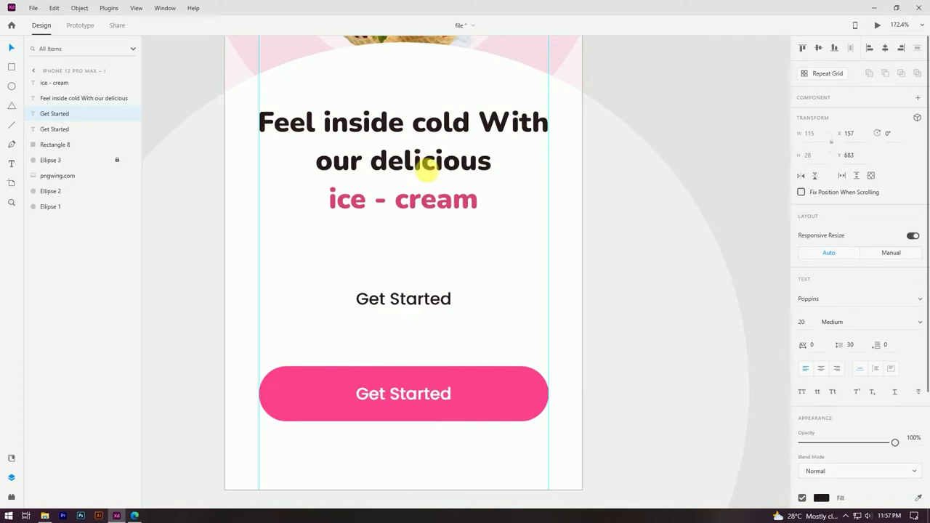
Step: Replace the copied label with two lines: "Online ice-cream delivery" and "Quick and easy to find your favorite ice-cream"
double_click(425, 297)
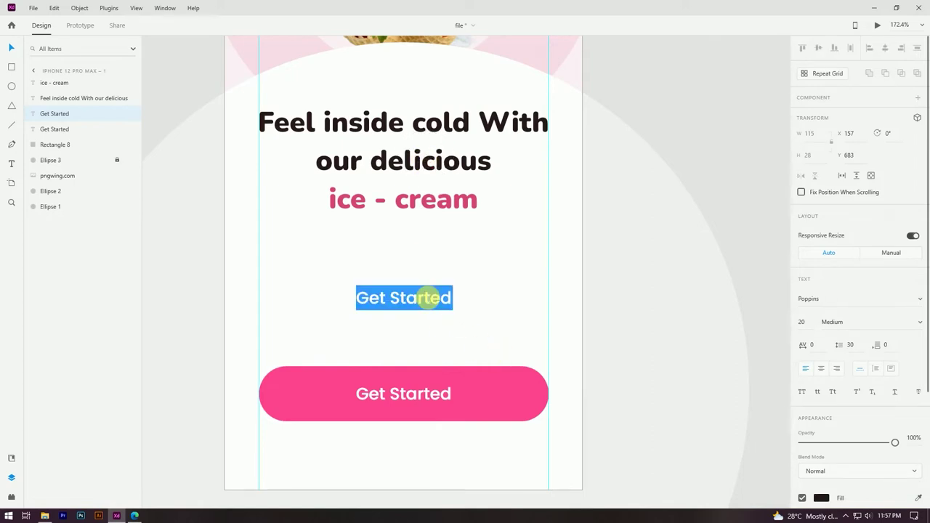
type("Online ice-cream")
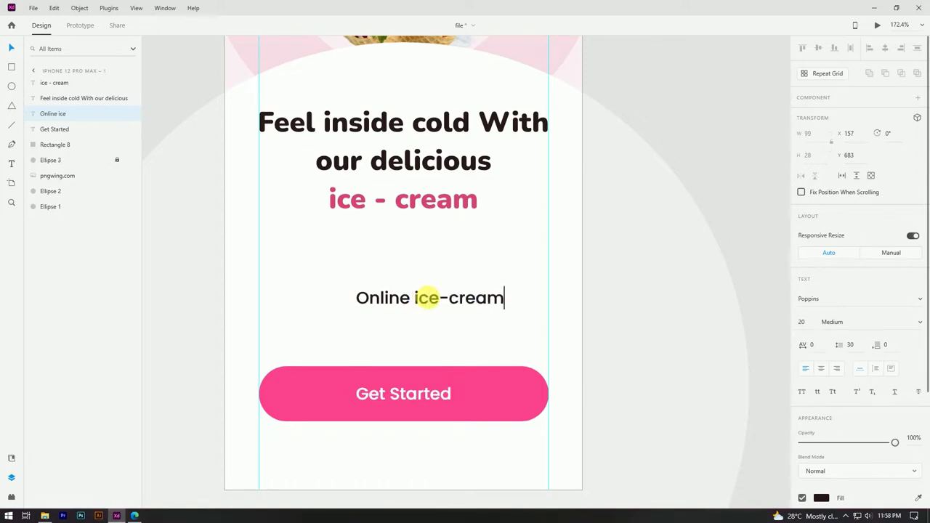
type(" delive")
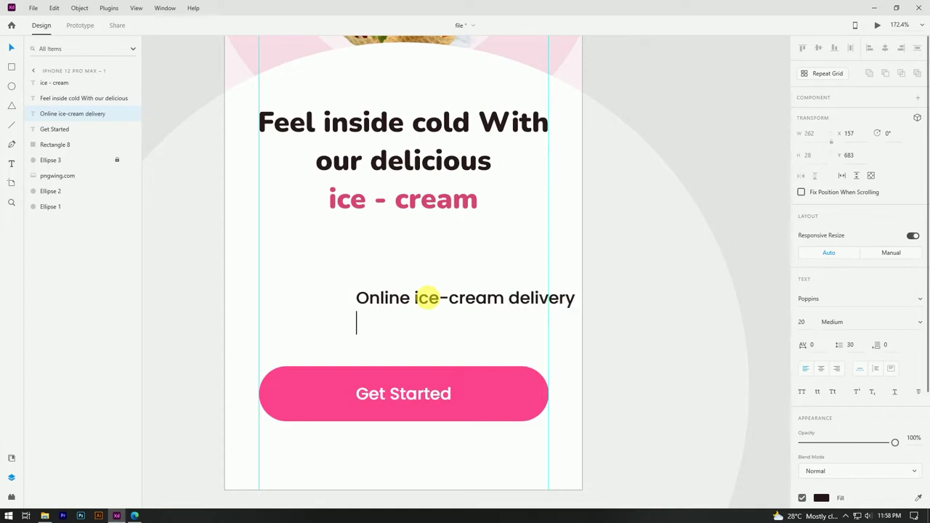
type("ry")
key("Return")
type("Quick and easy")
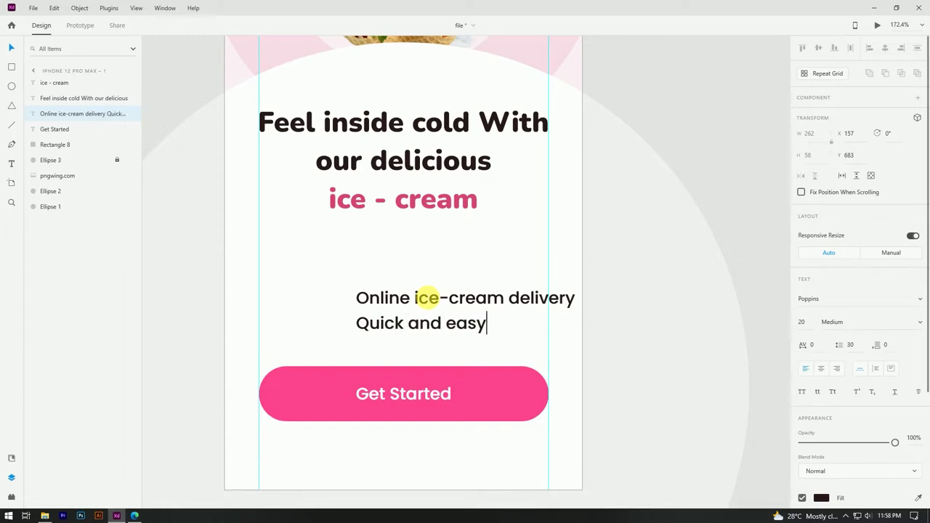
type(" to find favorite")
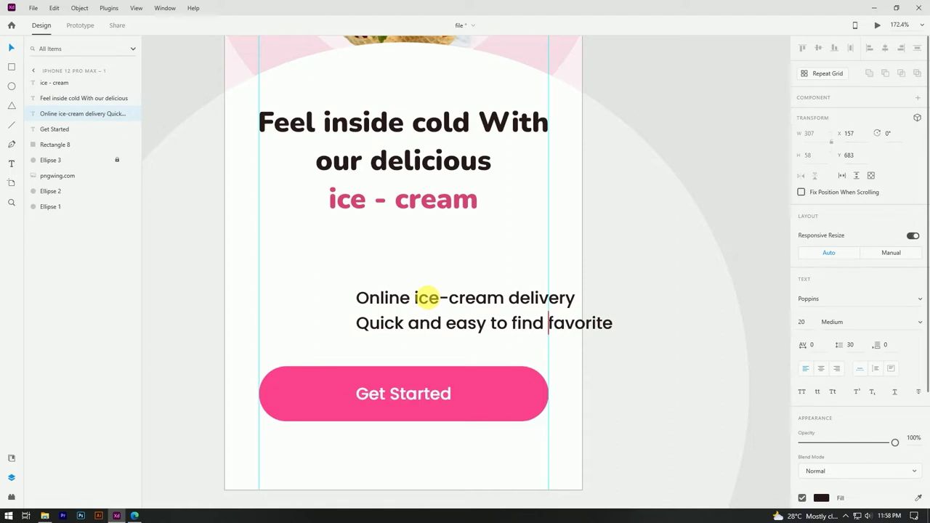
type("your favorit")
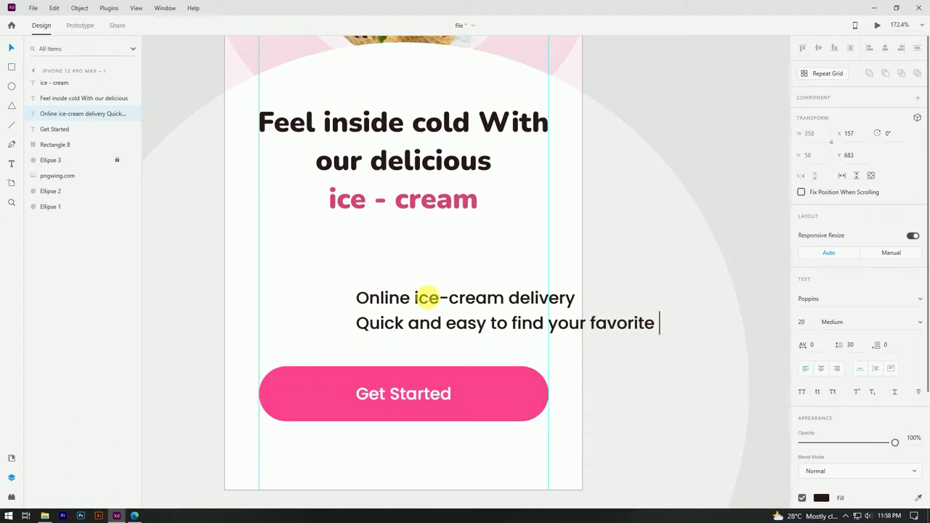
type("e ice-cream")
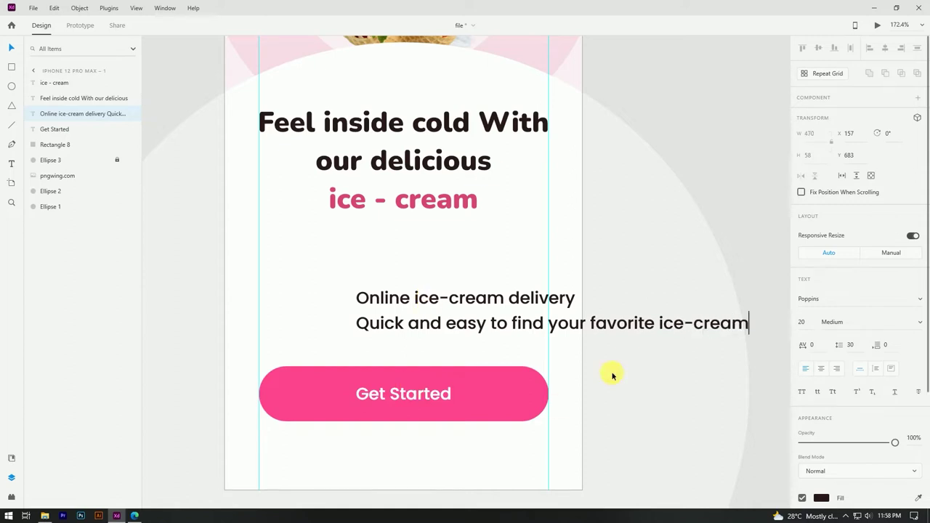
Step: Centre-align the two-line tagline, centre it horizontally on the artboard and set its font size to 12
left_click(10, 53)
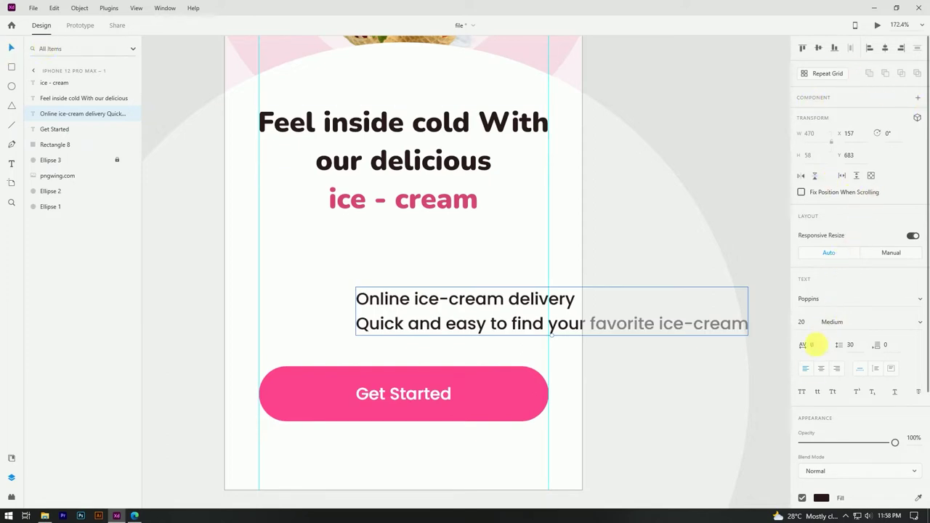
left_click(821, 369)
left_click(884, 48)
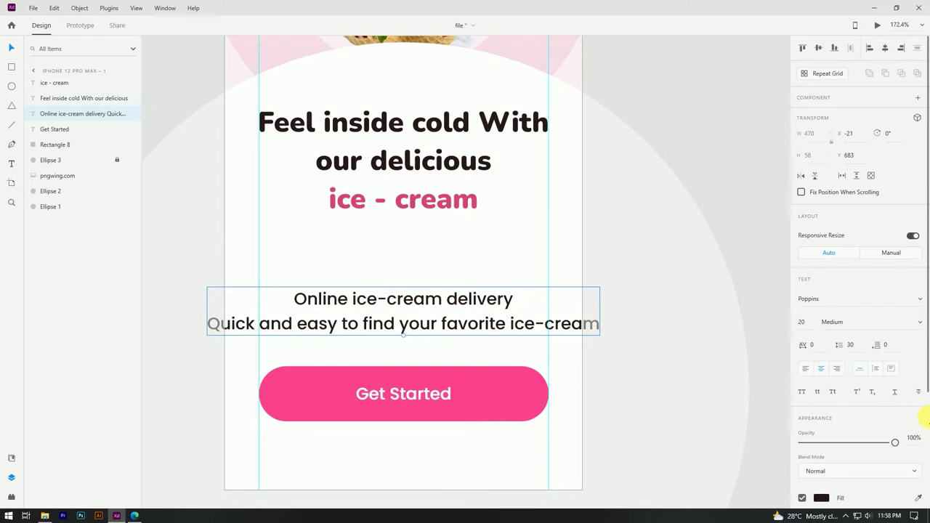
left_click(802, 324)
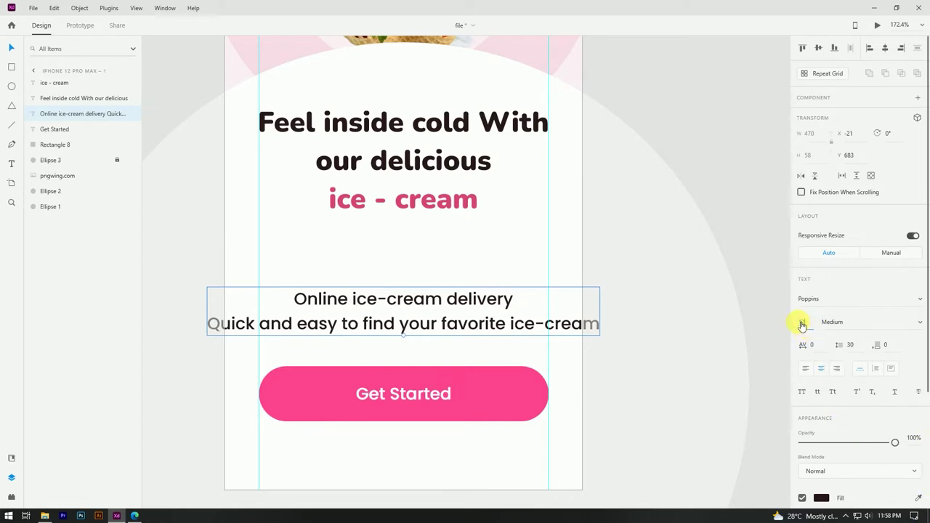
type("12")
key("Return")
Step: Move the tagline up to about Y 616, close beneath the "ice - cream" line
left_click_drag(436, 318, 438, 260)
left_click(442, 208, "shift")
left_click(442, 128, "shift")
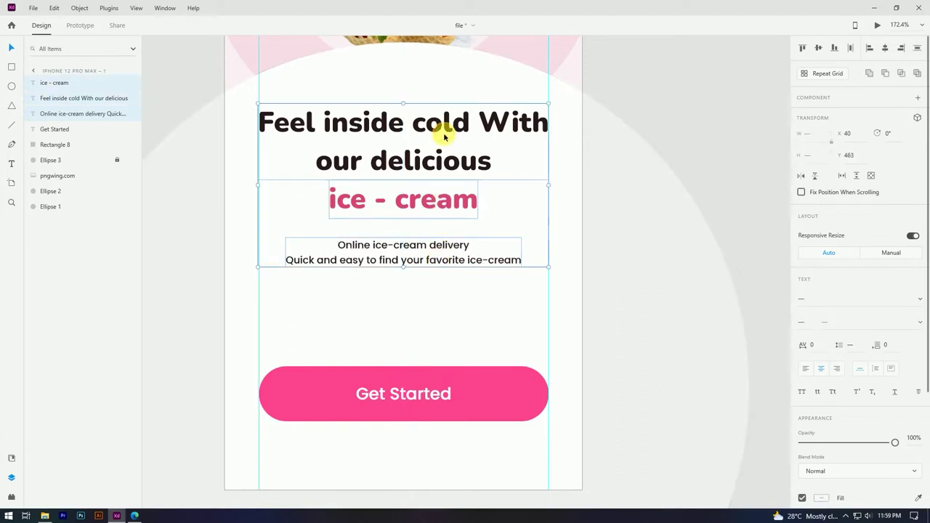
left_click(917, 48)
left_click(518, 201)
mouse_move(426, 212)
left_mouse_down()
mouse_move(425, 204)
mouse_move(422, 216)
left_mouse_up()
left_click(421, 248)
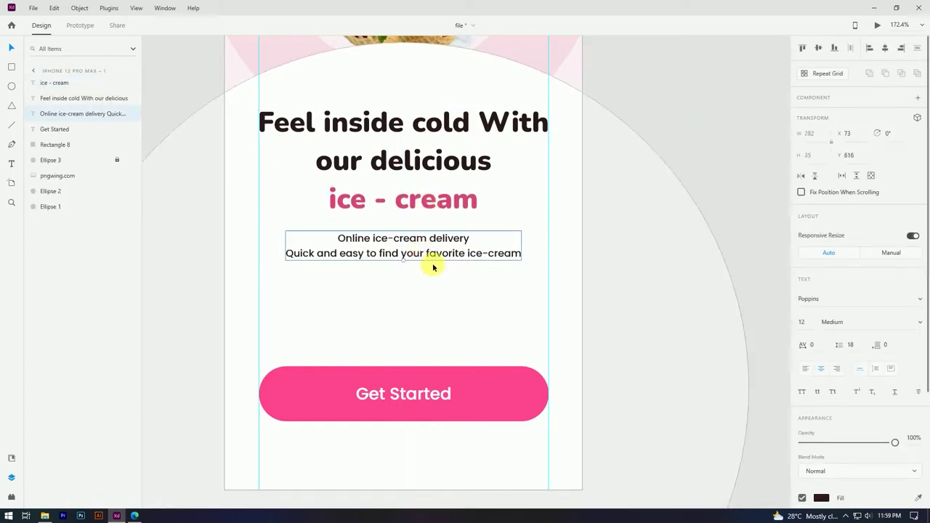
Step: Draw a circle about 12 px across between the tagline and the "Get Started" button
scroll(432, 264, "down", 3)
left_click(611, 176)
scroll(408, 276, "up", 5)
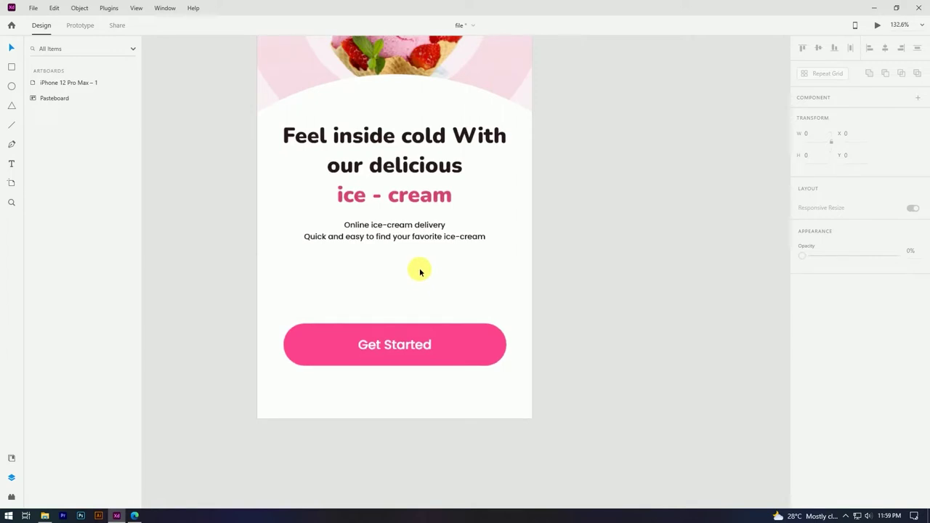
left_click(13, 89)
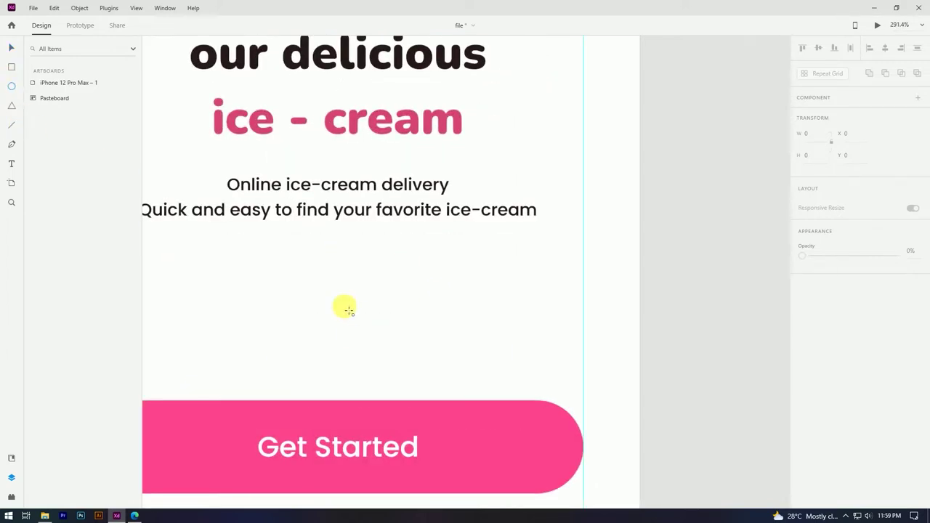
left_click_drag(329, 294, 346, 310)
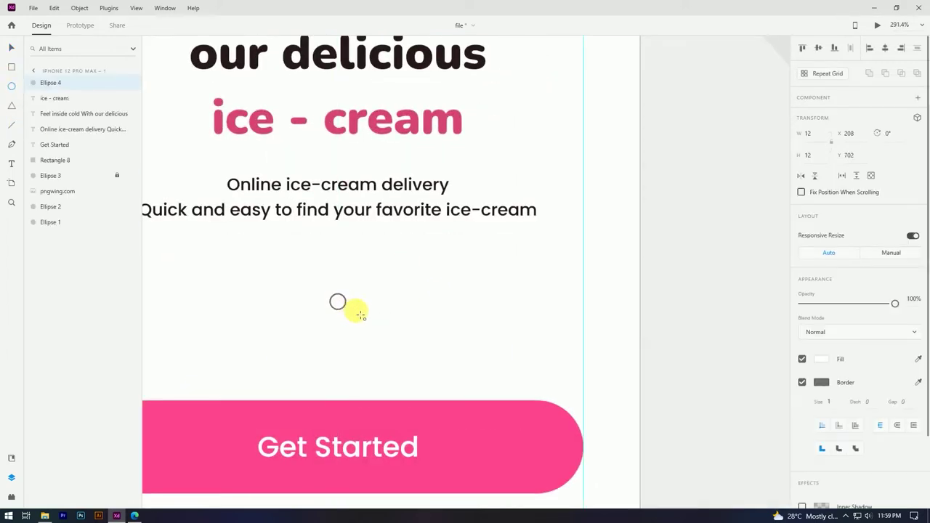
Step: Remove the new circle's border and fill it with the pink of the "Get Started" button
left_click(802, 382)
key("i")
left_click(527, 433)
key("v")
left_click(670, 305)
Step: Duplicate the pink circle on its right as an 8 by 8 dot at X 232, Y 704 and fill the copy with a pale pink
scroll(669, 305, "down", 3)
scroll(527, 303, "up", 6)
left_click_drag(492, 306, 577, 293, "alt")
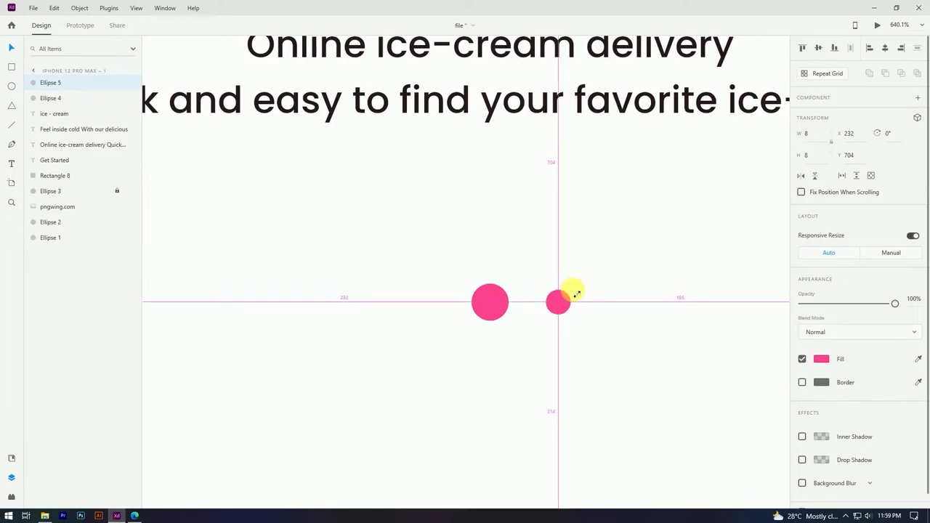
scroll(505, 373, "down", 10)
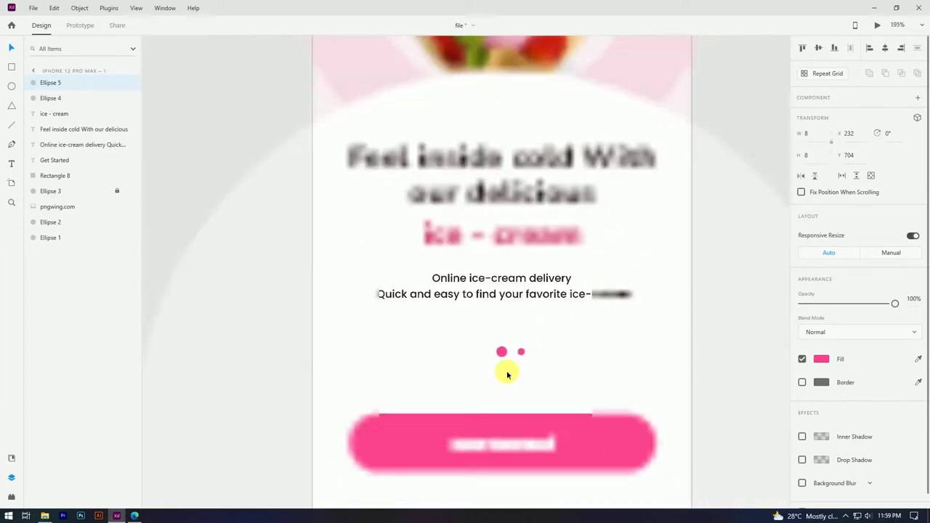
scroll(535, 276, "up", 3)
left_click(919, 359)
left_click(598, 46)
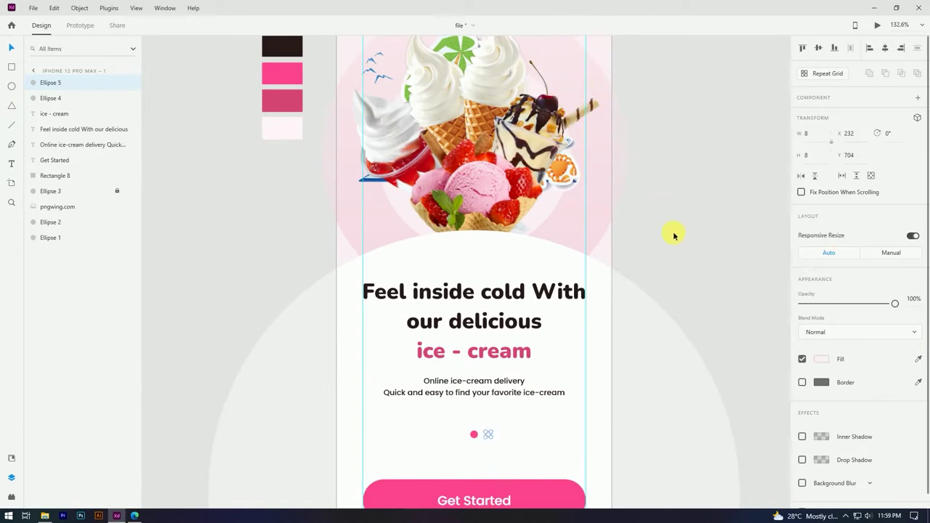
Step: Duplicate the small pale dot to the other side of the pink circle, at X 188, Y 704
scroll(517, 436, "up", 8)
left_click_drag(571, 324, 434, 322)
scroll(444, 327, "down", 8)
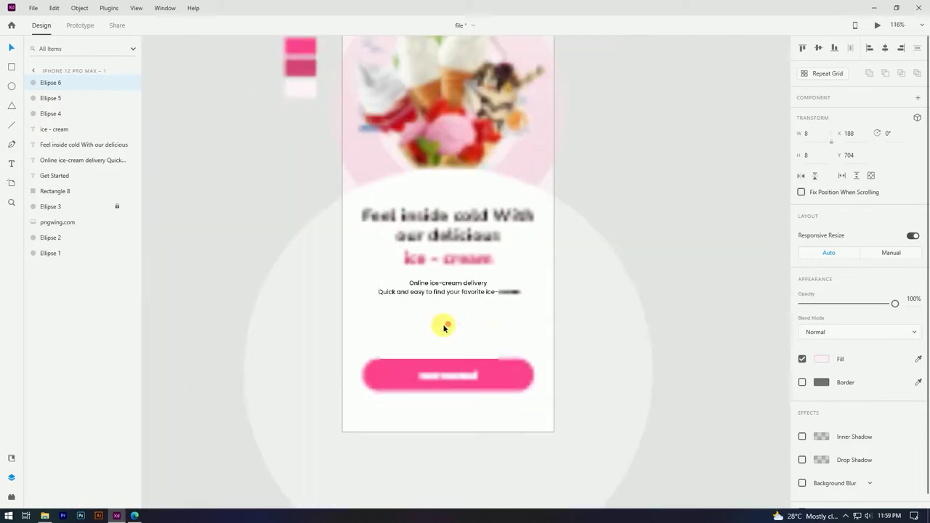
Step: Fill both small side dots with the darker pale pink #F3D1DD
left_click(643, 224)
scroll(459, 332, "up", 4)
left_click(459, 316)
left_click(411, 315, "shift")
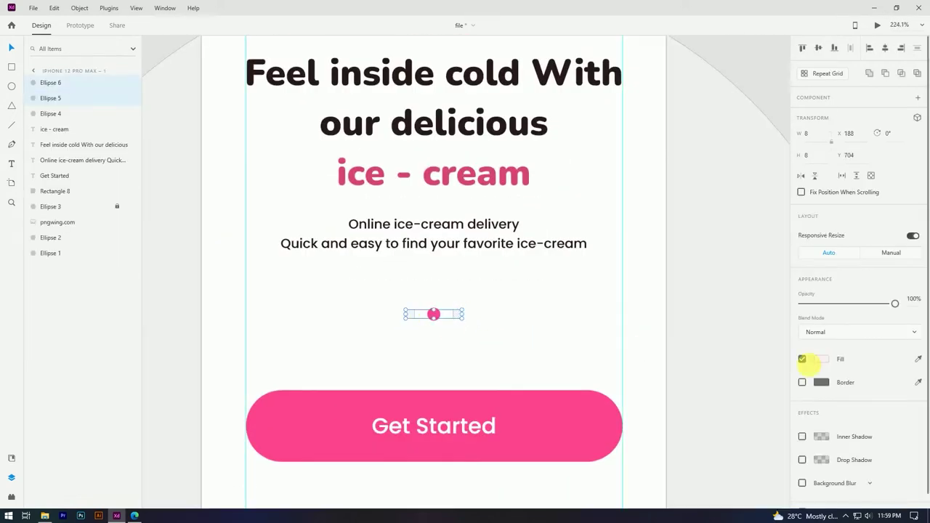
left_click(821, 359)
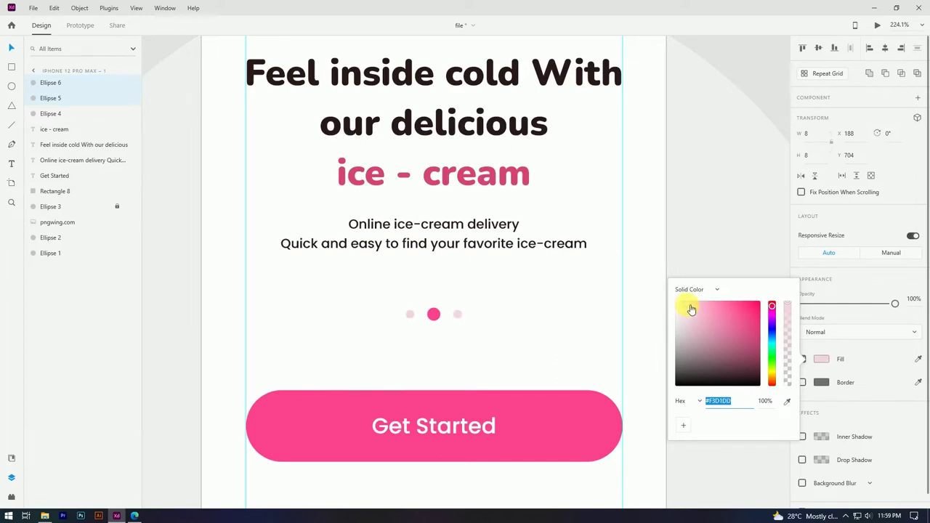
left_click(359, 301)
scroll(359, 301, "down", 6)
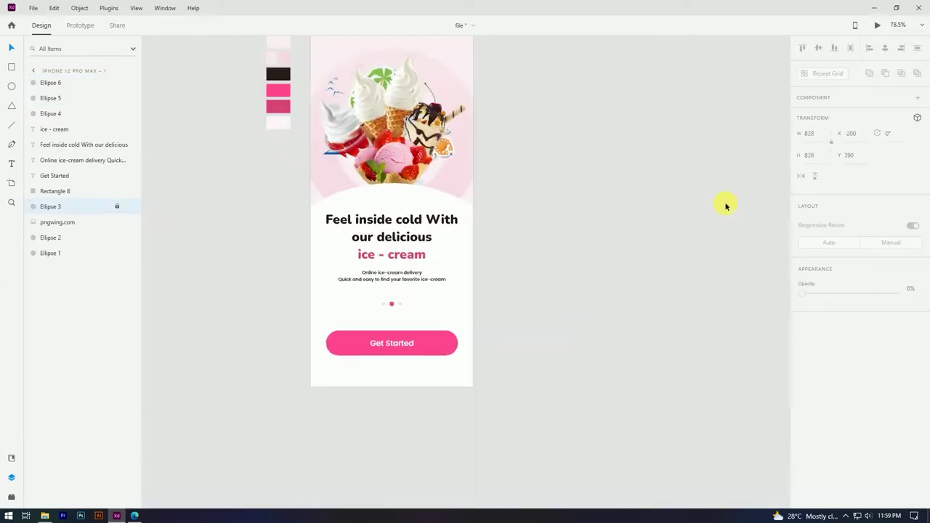
left_click(632, 221)
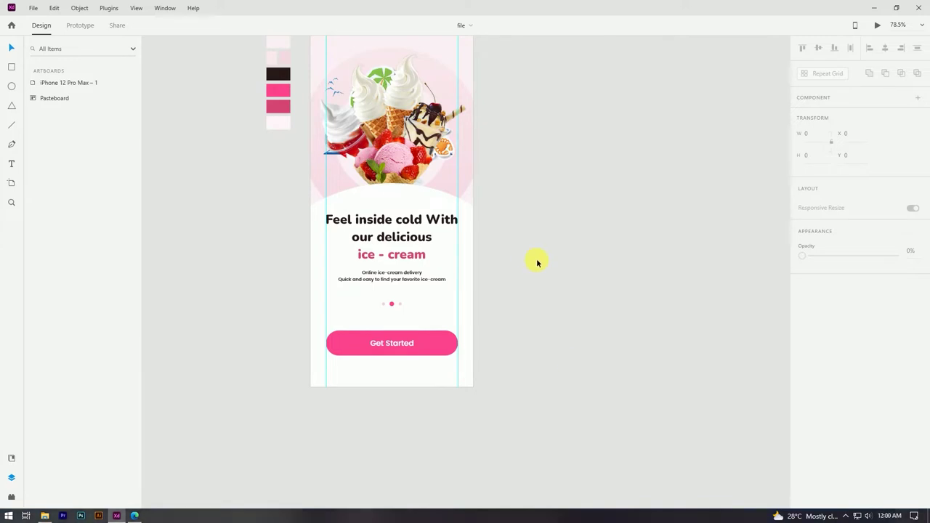
Step: Add a second iPhone 12 Pro Max artboard beside the welcome screen
scroll(515, 260, "down", 2)
left_click(532, 175)
left_click_drag(558, 172, 544, 176)
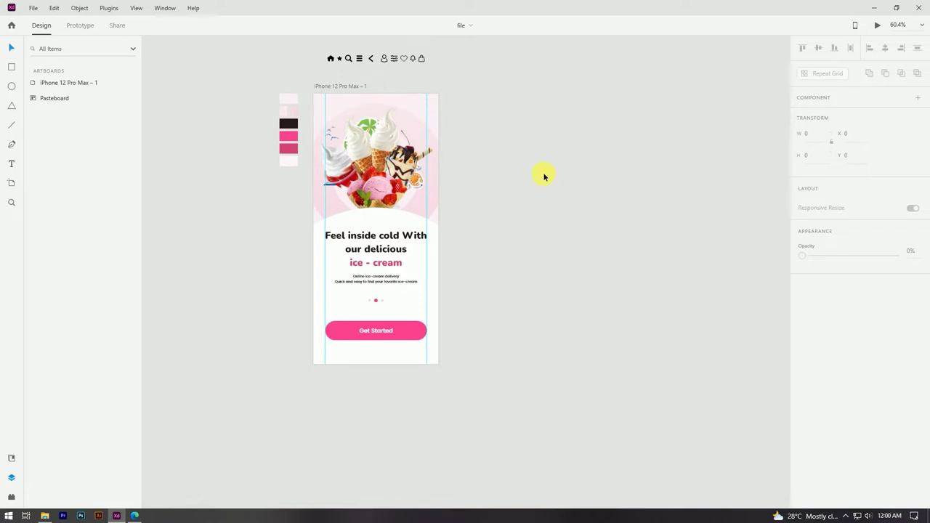
left_click(16, 184)
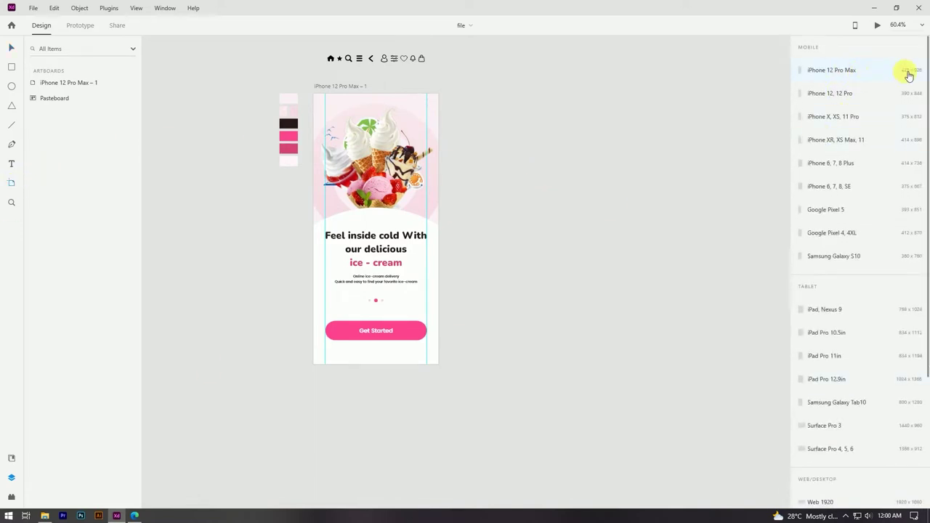
left_click(880, 73)
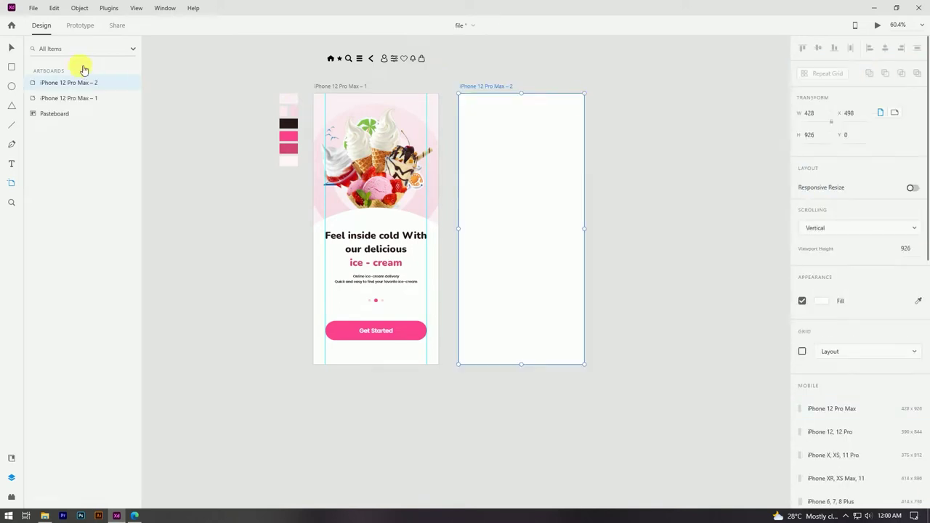
left_click(13, 46)
left_click(637, 176)
Step: Turn on the layout grid for the second, empty artboard
scroll(596, 150, "right", 2)
scroll(596, 150, "up", 1)
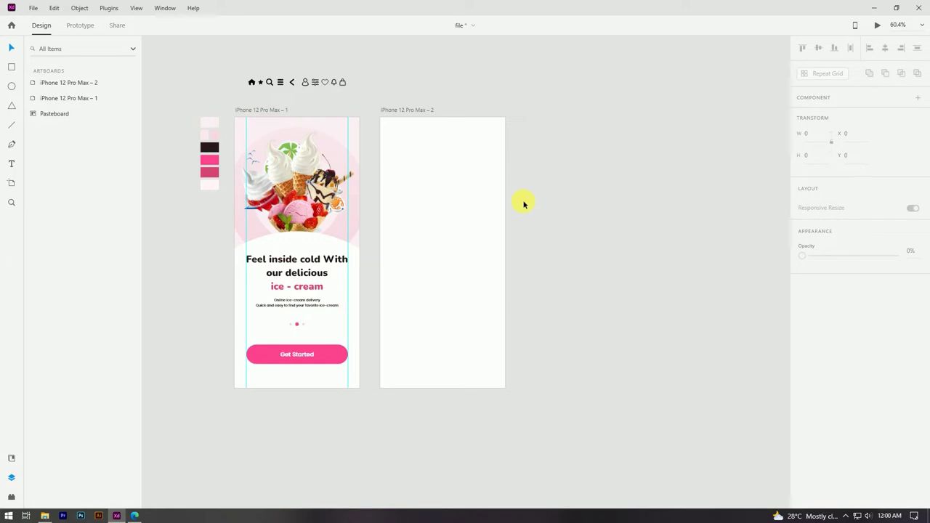
scroll(495, 174, "up", 2)
left_click(576, 187)
scroll(586, 190, "down", 1)
left_click(501, 302)
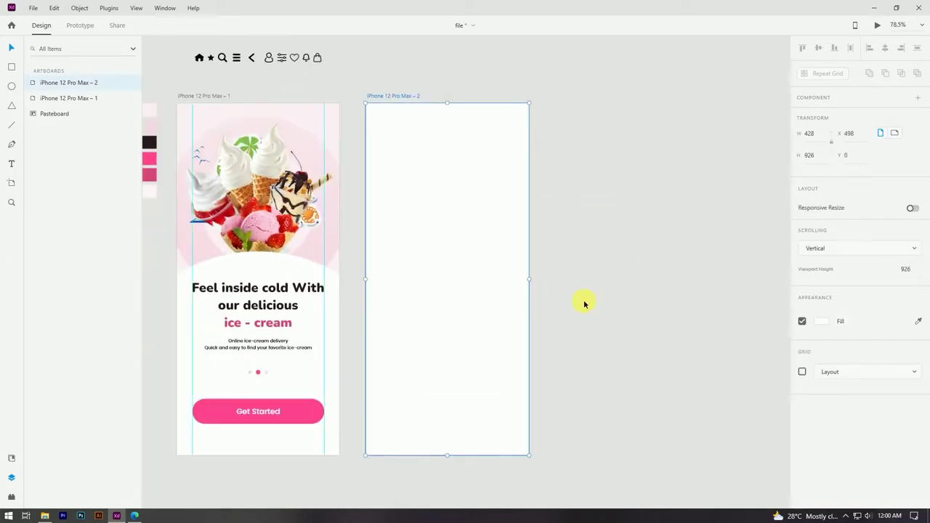
left_click(802, 372)
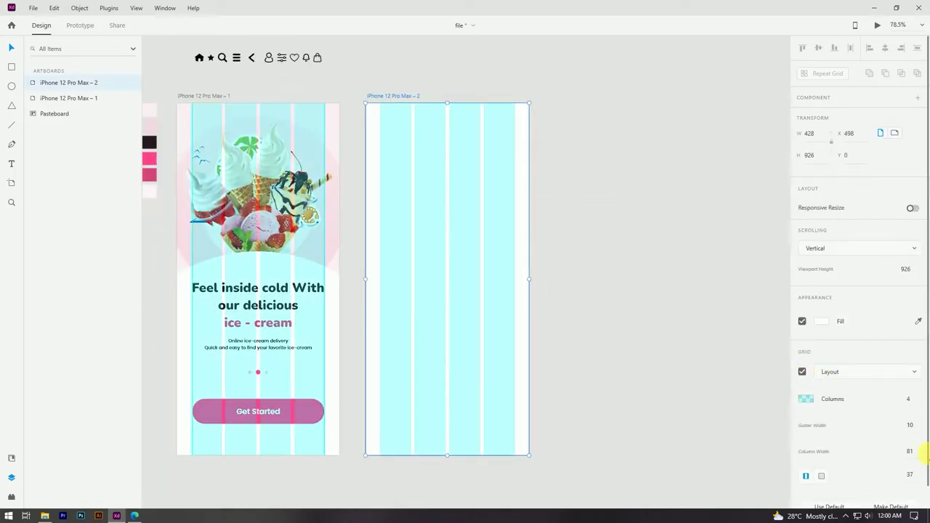
Step: Place two vertical guides on the second artboard, about 40 px inside its side edges along the outer layout columns
left_click(617, 241)
scroll(471, 193, "up", 4)
left_click_drag(244, 189, 274, 256)
left_click_drag(242, 229, 567, 239)
scroll(529, 230, "down", 5)
Step: Hide the layout grid on both artboards, keeping only the guides
key("ctrl+shift+apostrophe")
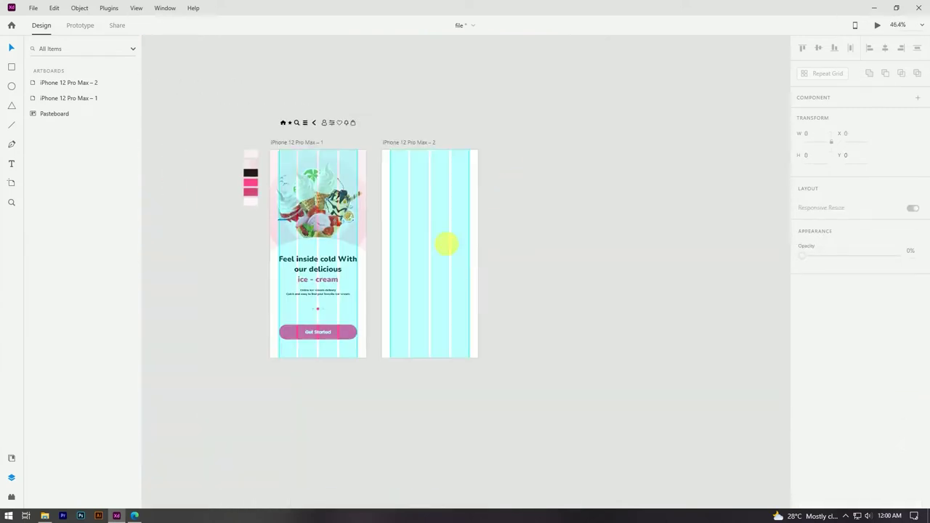
left_click(444, 242)
left_click(804, 373)
left_click(515, 302)
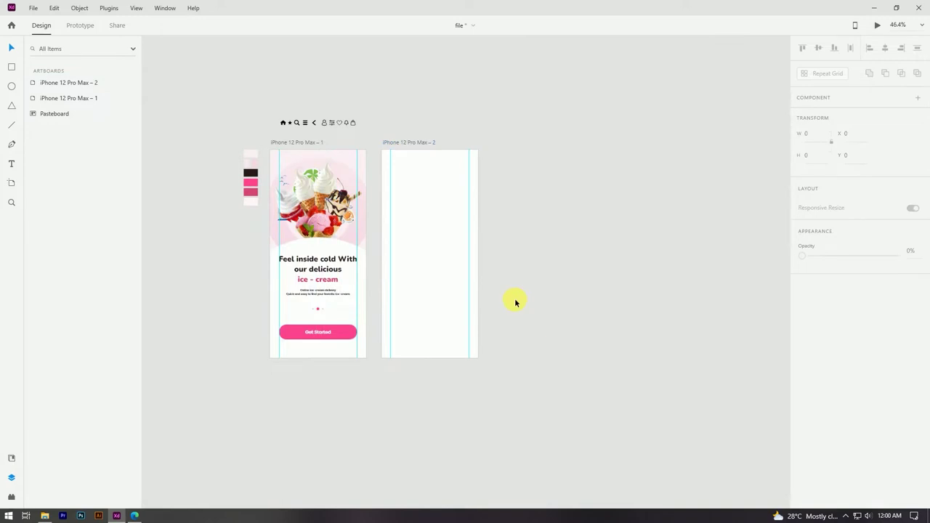
Step: Add a horizontal guide about 70 px below the upper edge of the second artboard
scroll(440, 166, "up", 3)
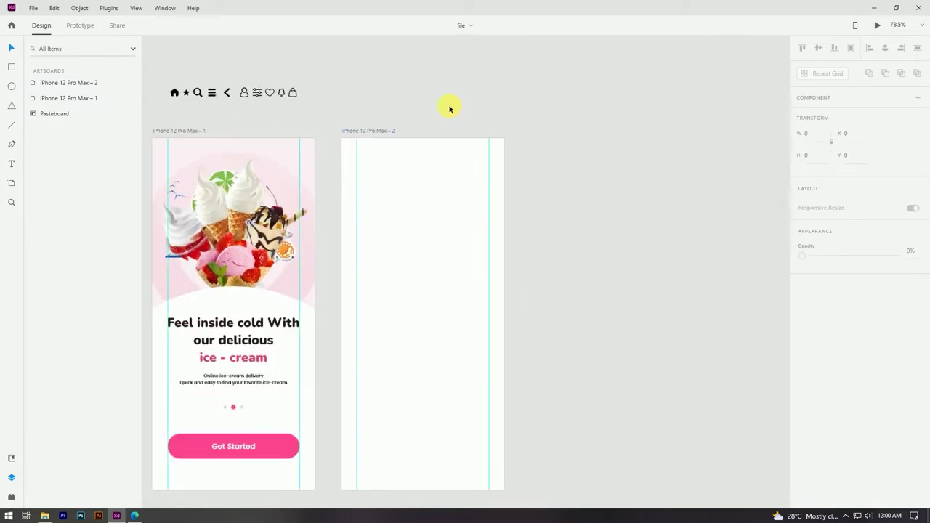
scroll(448, 108, "down", 2)
scroll(553, 123, "up", 1)
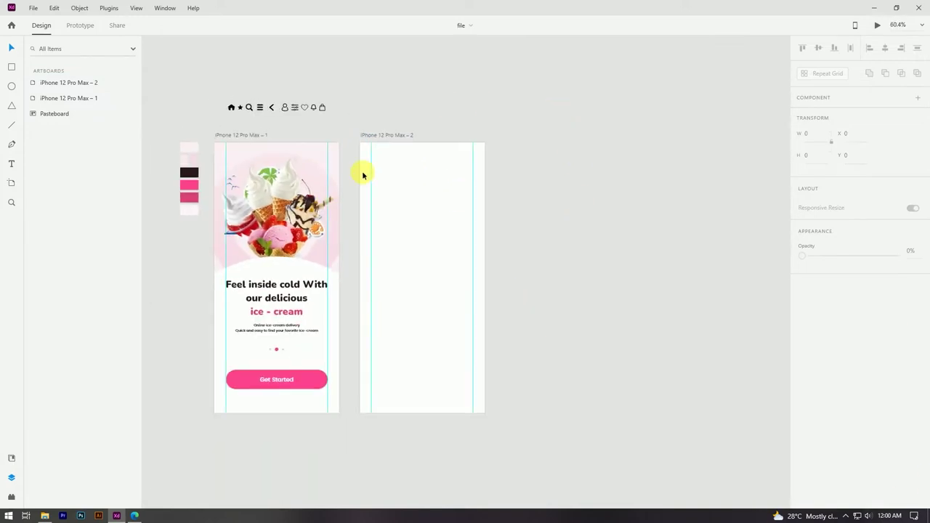
scroll(365, 175, "up", 3)
left_click_drag(422, 148, 435, 186)
left_click(431, 184)
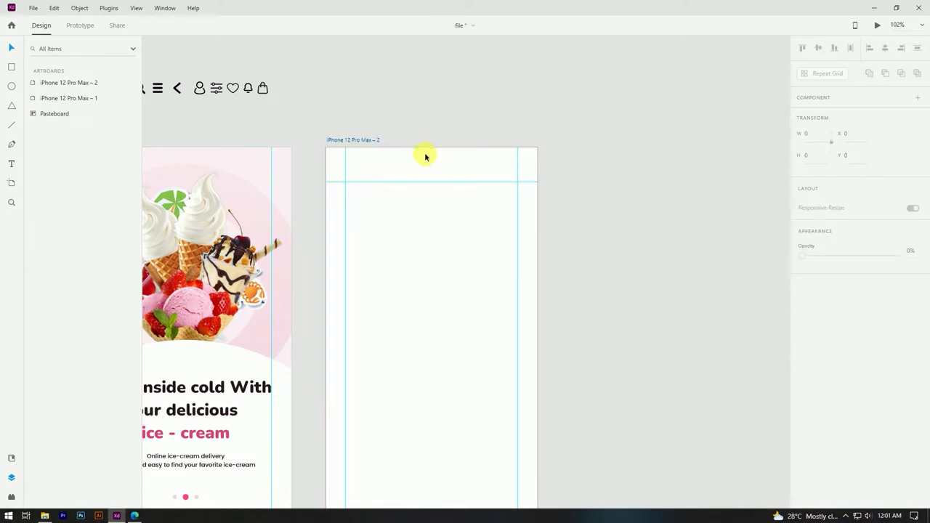
Step: Move the hamburger menu icon from the icon row onto the second artboard, to about X 40.4, Y 50.5 by the guide corner
scroll(434, 128, "down", 3)
scroll(430, 128, "up", 5)
left_click_drag(368, 123, 483, 122)
scroll(450, 108, "down", 1)
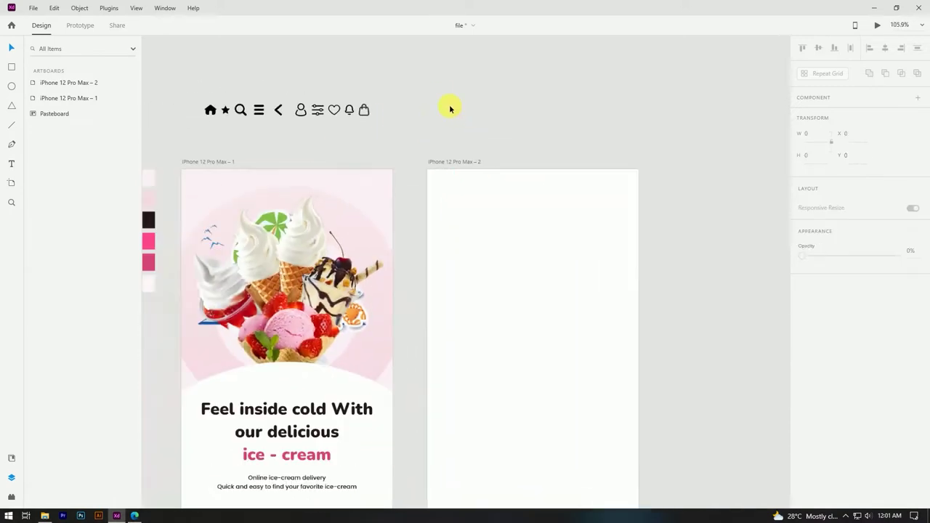
left_click_drag(258, 111, 450, 202)
scroll(431, 197, "up", 3)
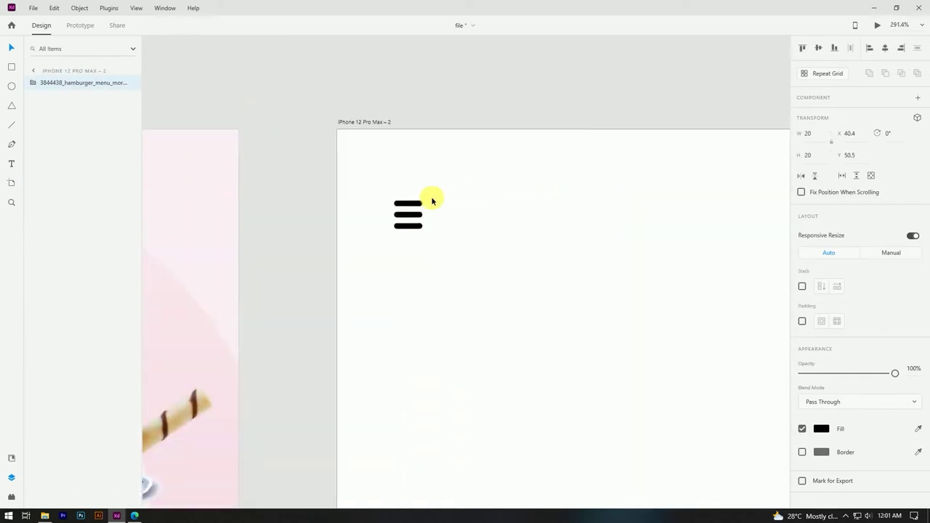
Step: Fill the hamburger menu icon with the heading's dark colour
scroll(411, 220, "down", 4)
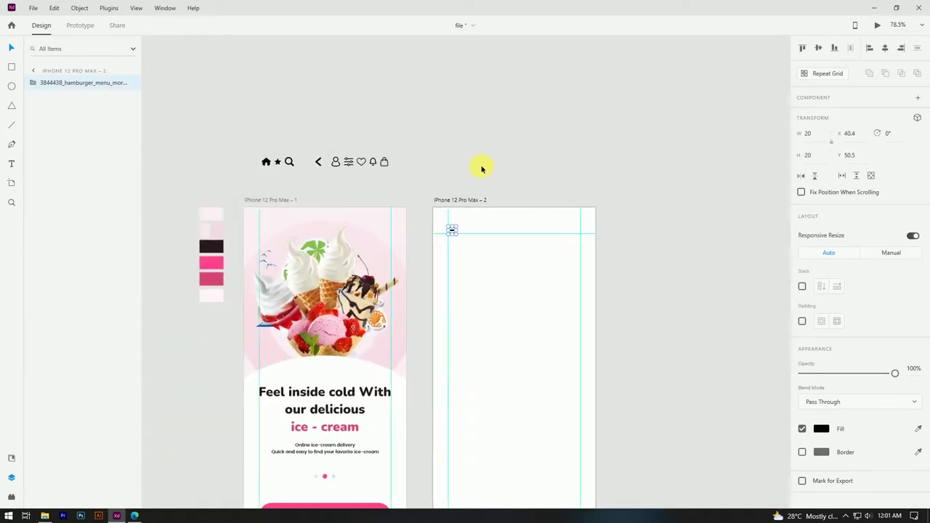
scroll(482, 167, "up", 2)
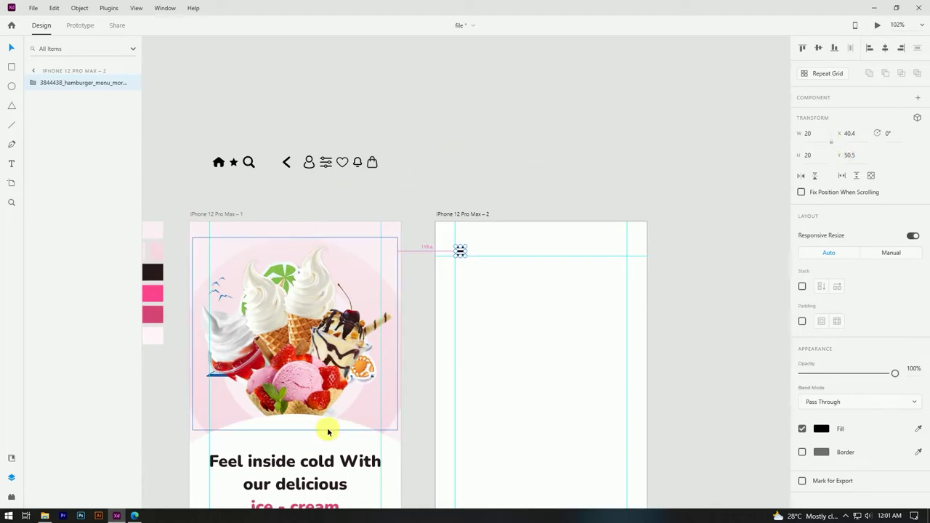
scroll(332, 458, "up", 5)
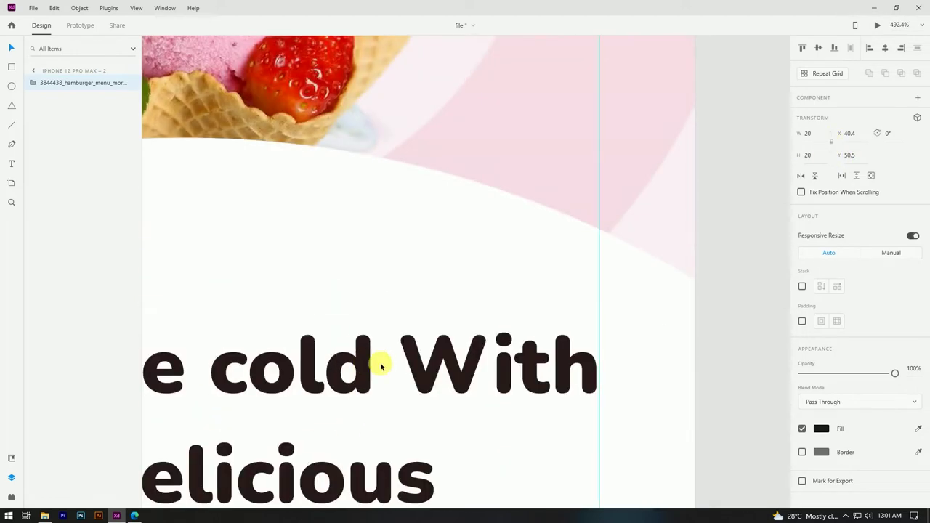
scroll(380, 363, "down", 5)
left_click(489, 123)
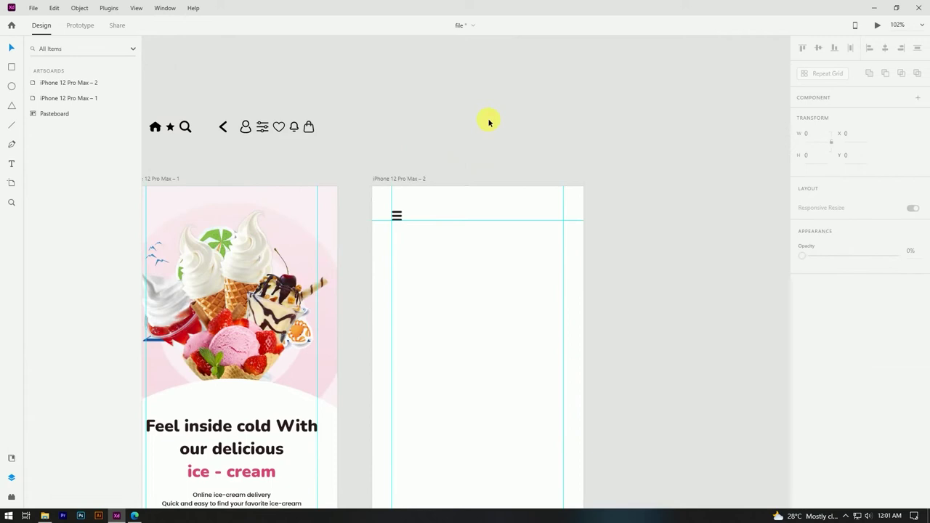
Step: Move the bell icon from the icon row onto the second artboard, against the opposite guide corner at X 370, Y 50
scroll(349, 127, "up", 1)
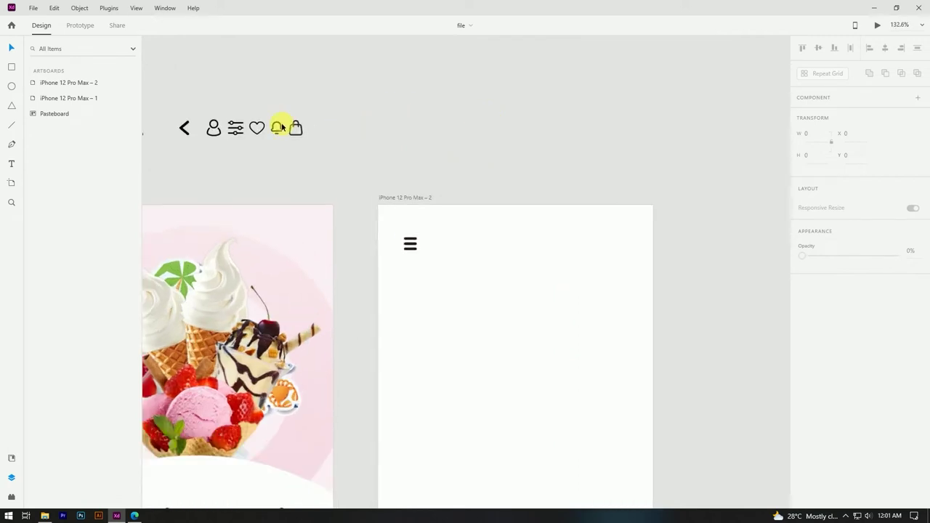
left_click_drag(280, 124, 621, 243)
scroll(565, 250, "up", 9)
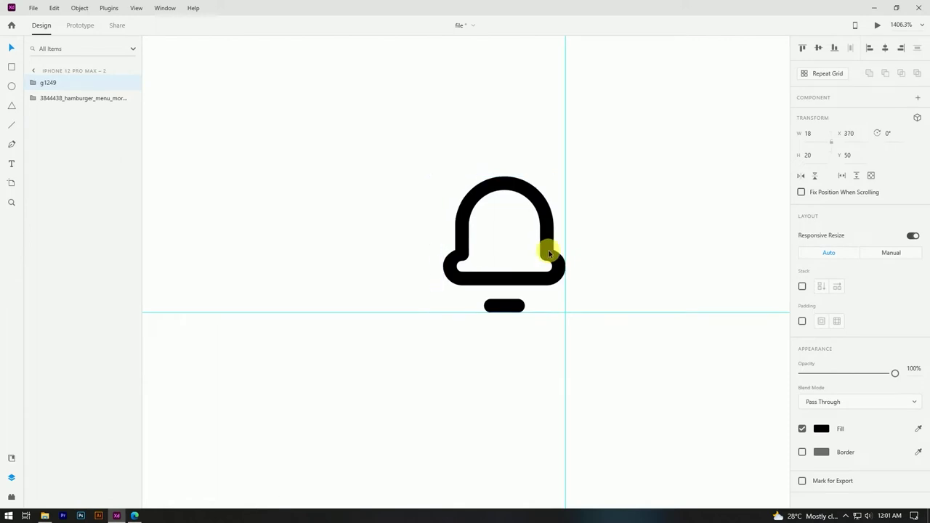
scroll(550, 253, "down", 2)
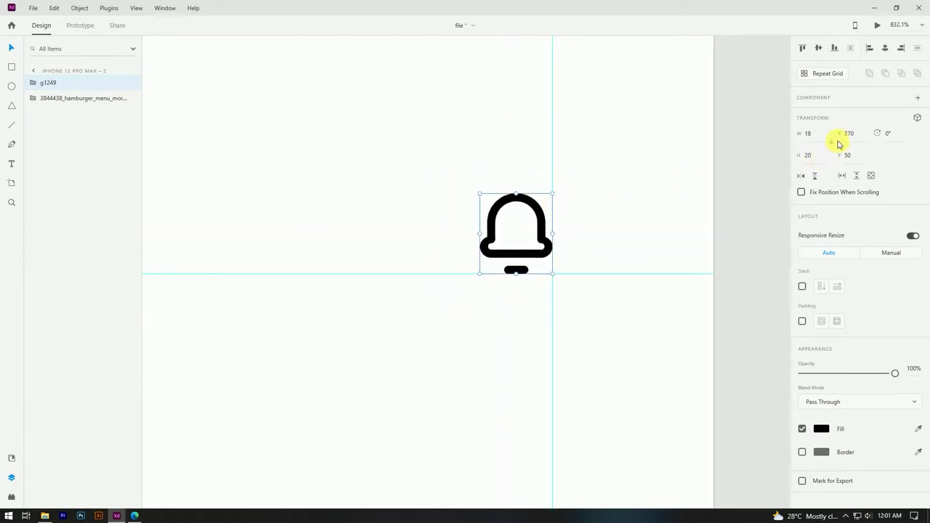
Step: Snap the hamburger menu icon to the guide corner at X 40, Y 50
scroll(675, 225, "down", 5)
left_click(269, 227)
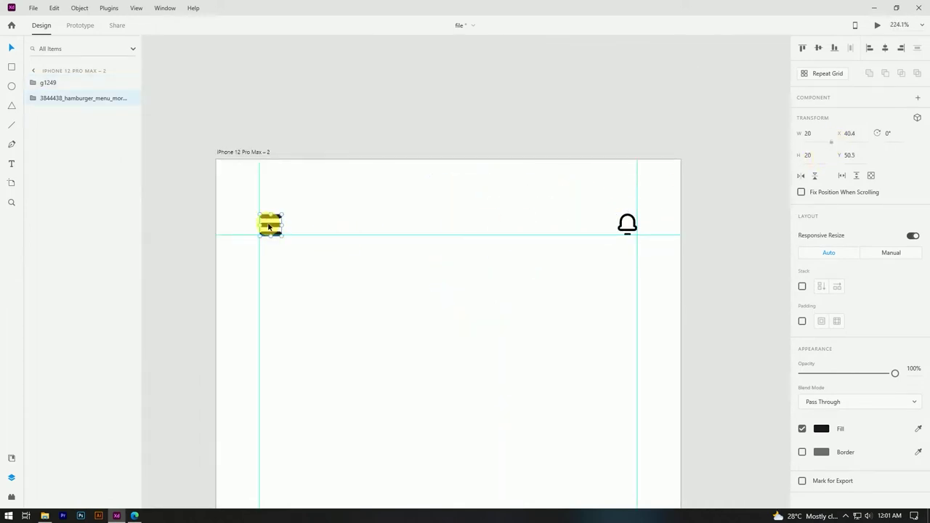
scroll(275, 232, "up", 6)
left_click_drag(232, 220, 228, 215)
scroll(228, 218, "down", 6)
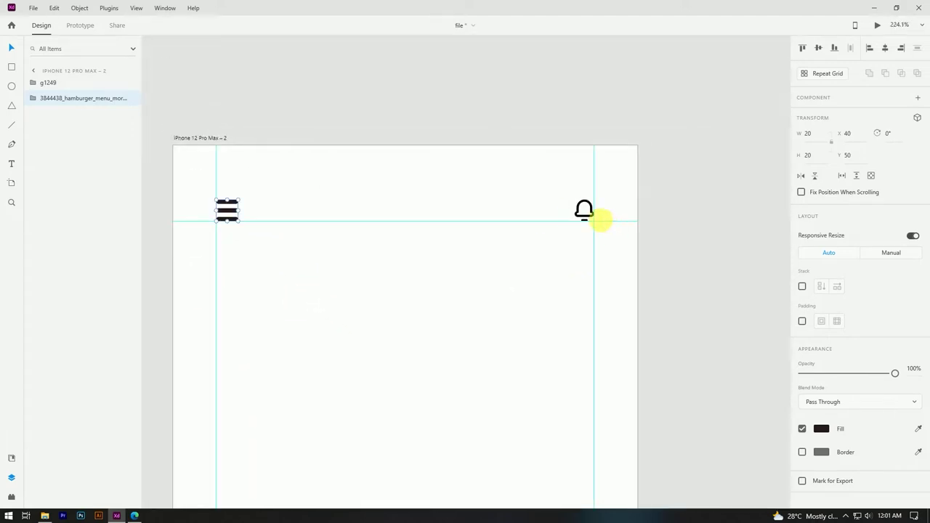
Step: Check up close how the bell and menu icons line up with the guides
scroll(627, 234, "up", 4)
left_click(539, 239)
scroll(625, 251, "down", 3)
scroll(630, 250, "down", 5)
scroll(236, 247, "up", 6)
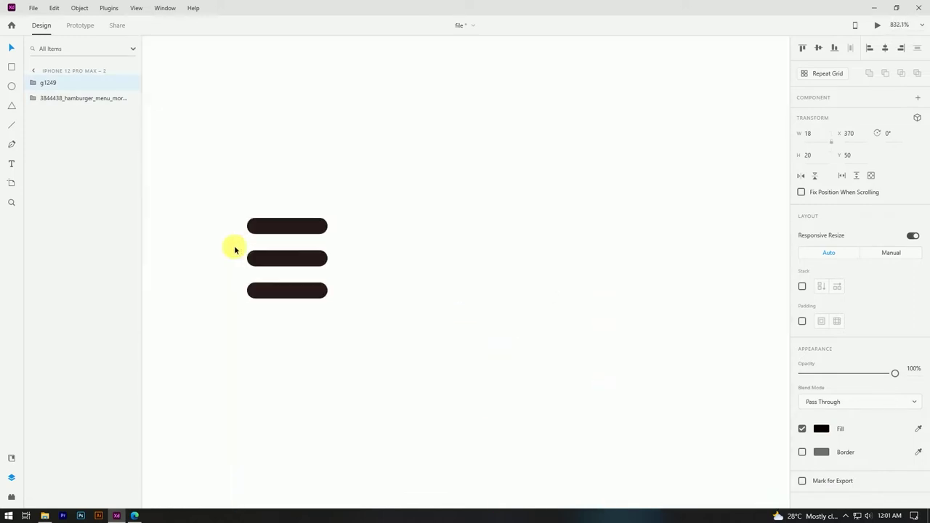
left_click(453, 269)
scroll(335, 225, "down", 6)
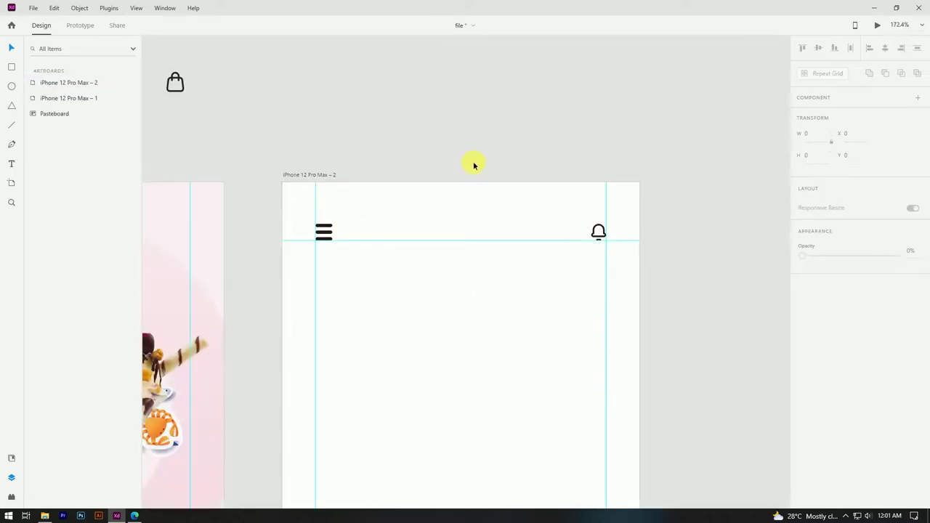
Step: Save the design file
scroll(685, 197, "up", 2)
key("ctrl+s")
scroll(660, 192, "down", 2)
scroll(662, 176, "down", 2)
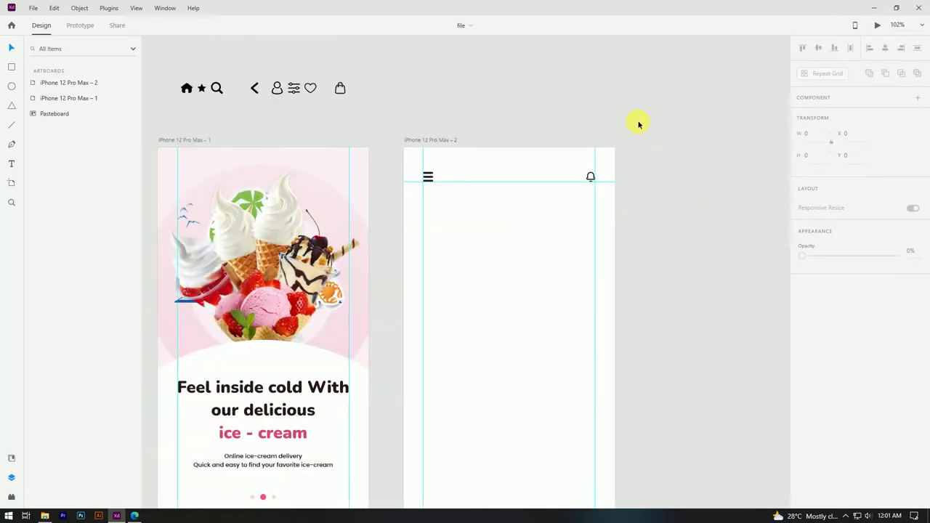
Step: Draw a borderless rectangle of about 266 by 60 below the menu icon on the second artboard, from the guide at X 40
left_click_drag(424, 198, 549, 230)
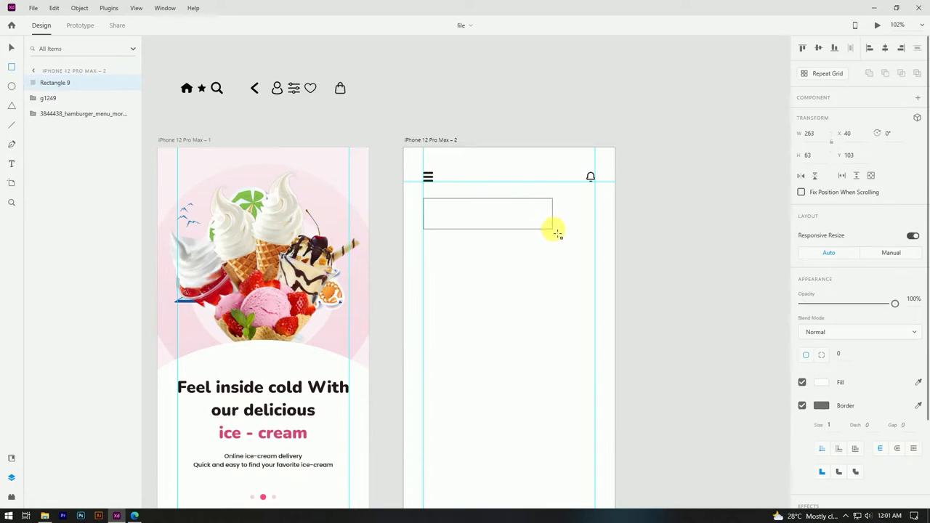
left_click(11, 48)
left_click(803, 405)
Step: Fill the new rectangle with the pale pink sampled from the welcome screen's background
left_click(819, 383)
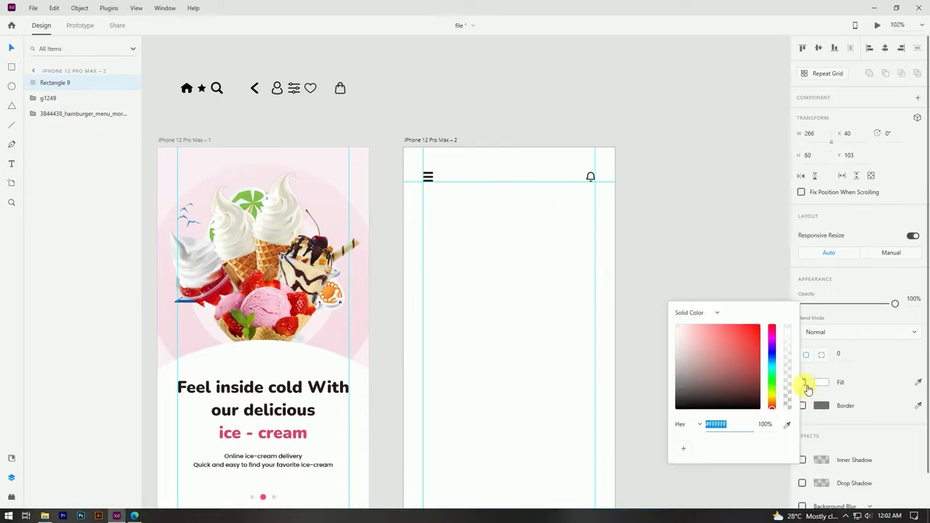
left_click(786, 425)
left_click(333, 161)
left_click(514, 131)
scroll(610, 233, "down", 3)
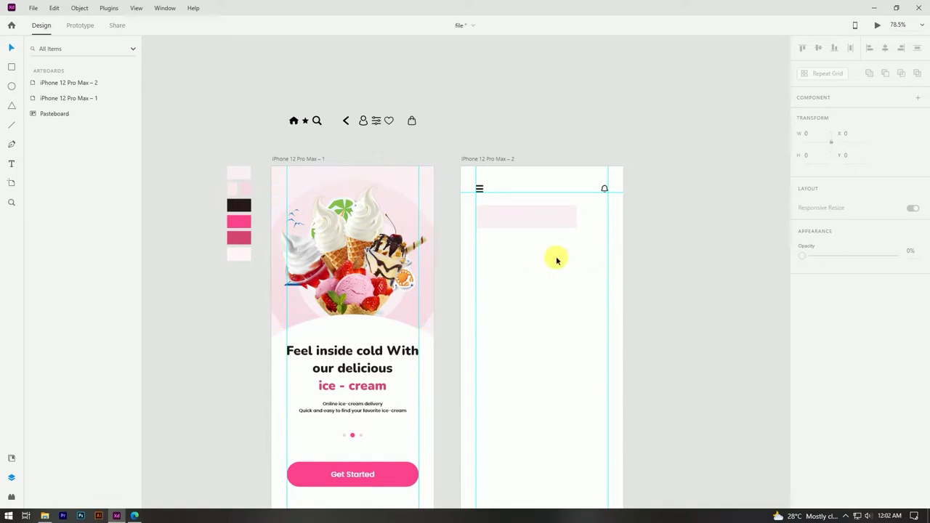
Step: Fill the new rectangle with the lightest pink swatch at the end of the colour palette
left_click(524, 226)
key("i")
left_click(242, 255)
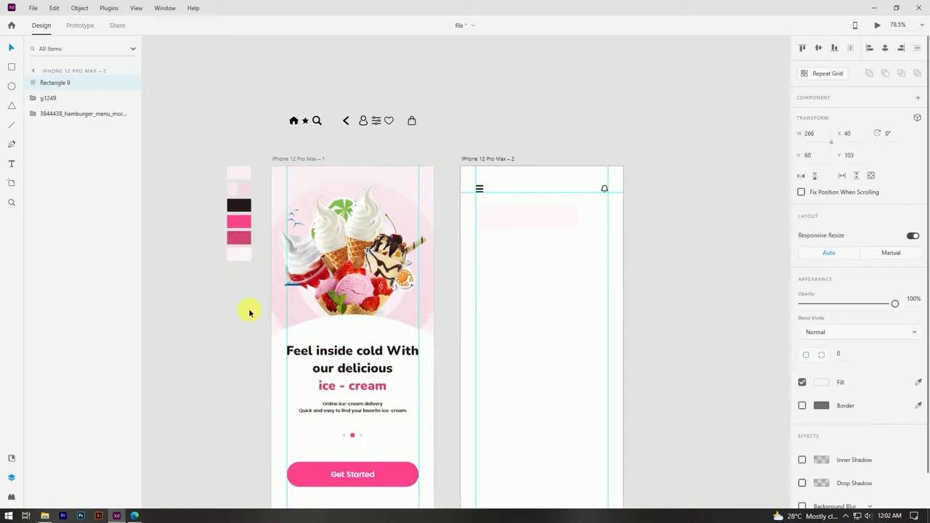
left_click(683, 231)
Step: Round the pink rectangle's corners with a radius of 15
scroll(683, 230, "up", 3)
left_click(378, 204)
left_click(378, 204)
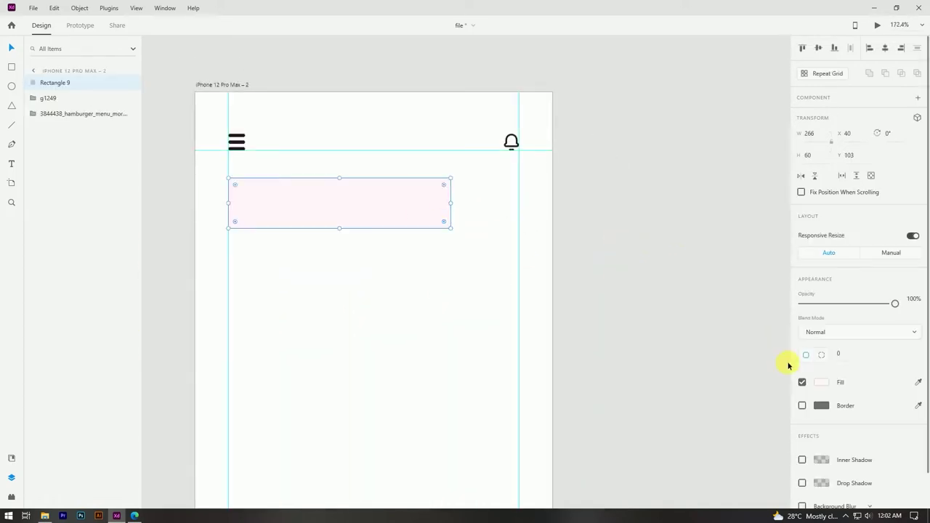
left_click(829, 356)
type("10")
key("Return")
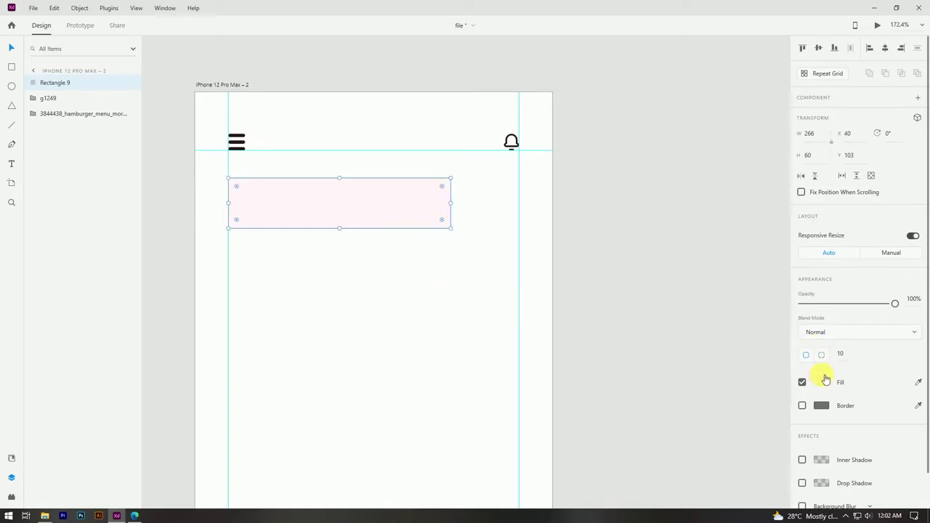
key("Return")
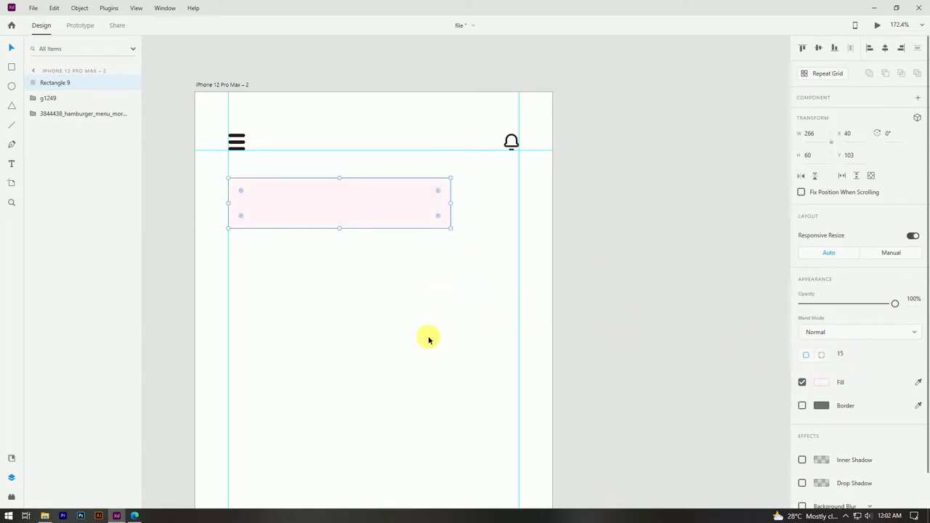
Step: Duplicate the rounded rectangle against the opposite margin guide and narrow the copy to a 60 by 60 square at X 328
left_click(429, 336)
left_click(411, 224)
left_click_drag(411, 223, 466, 226)
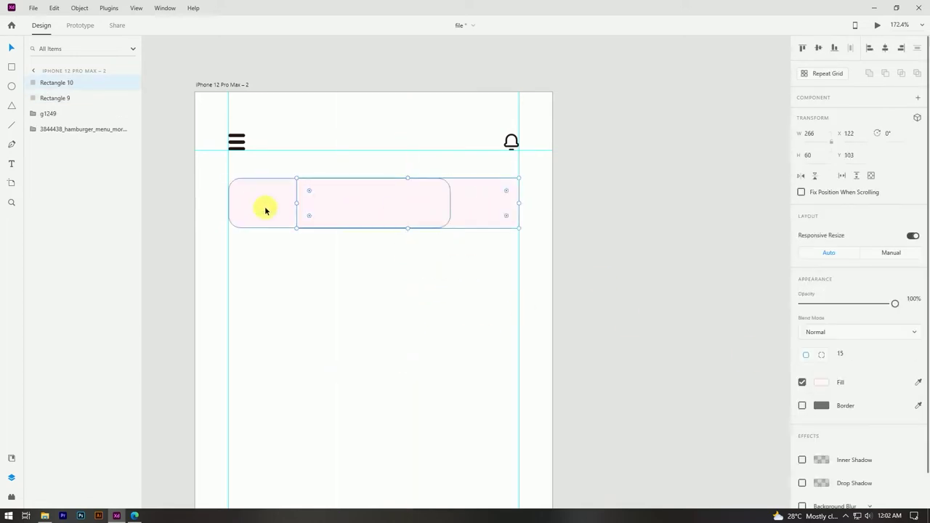
left_click_drag(298, 204, 468, 212)
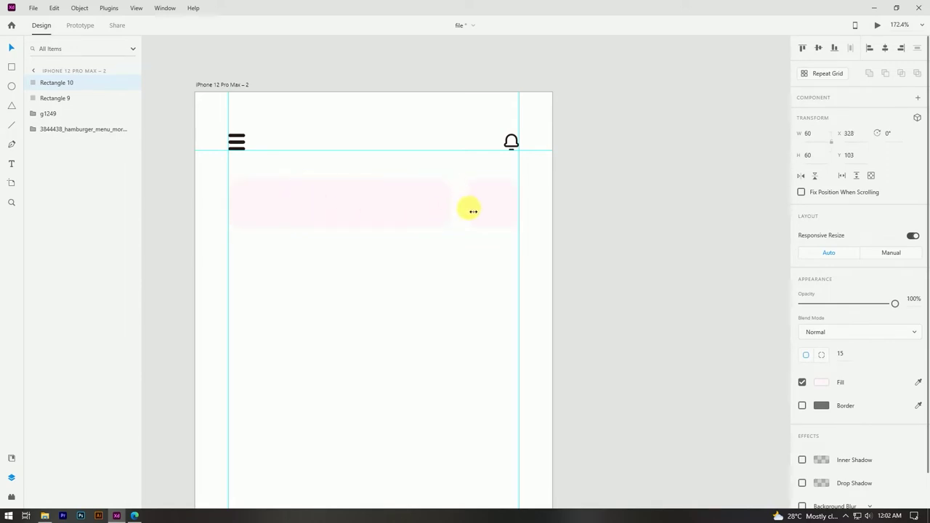
left_click(474, 254)
Step: Check the two pink shapes with the guides hidden and save the file
left_click(446, 209)
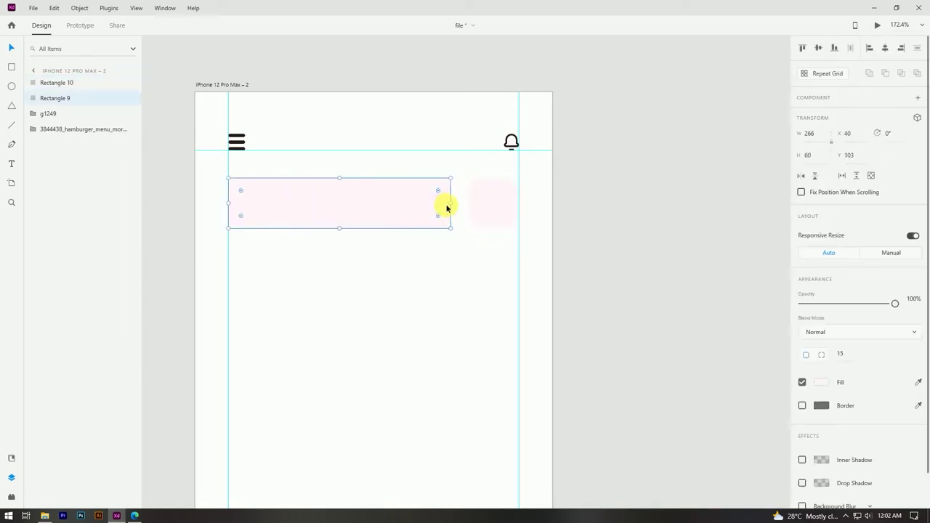
left_click(487, 247)
scroll(482, 290, "down", 3)
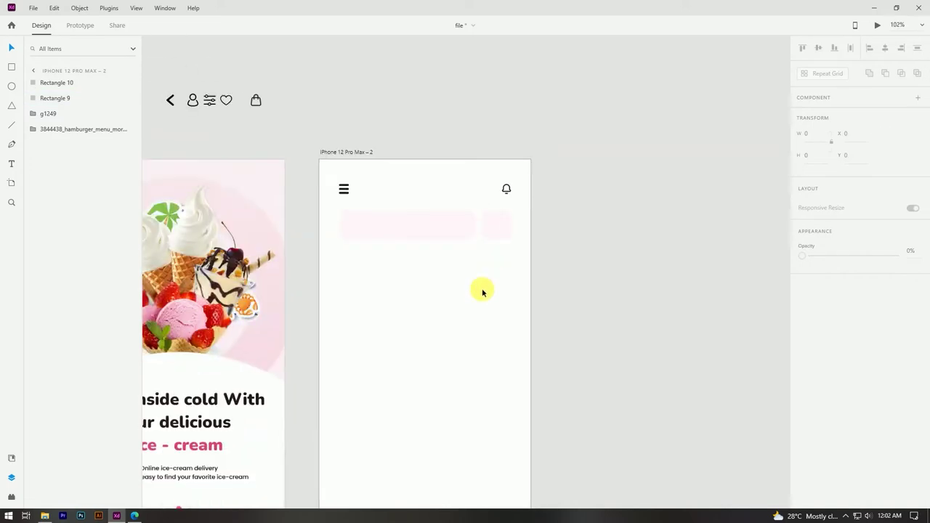
scroll(411, 237, "up", 3)
scroll(428, 309, "down", 4)
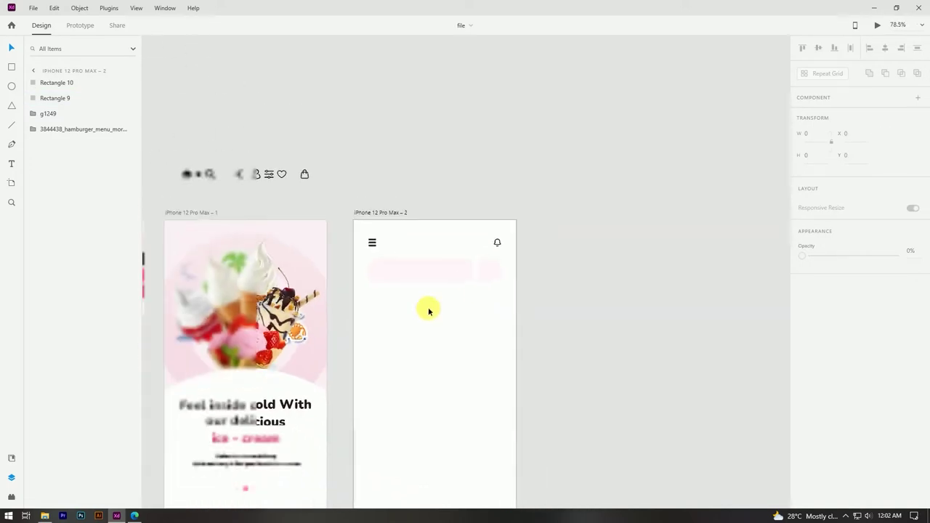
Step: Move the magnifier icon from the icon row into the start of the search bar at X 62.4, Y 121
scroll(227, 196, "up", 3)
left_click_drag(191, 160, 486, 327)
scroll(486, 328, "up", 5)
left_click_drag(415, 311, 409, 308)
scroll(471, 310, "down", 8)
scroll(411, 284, "down", 2)
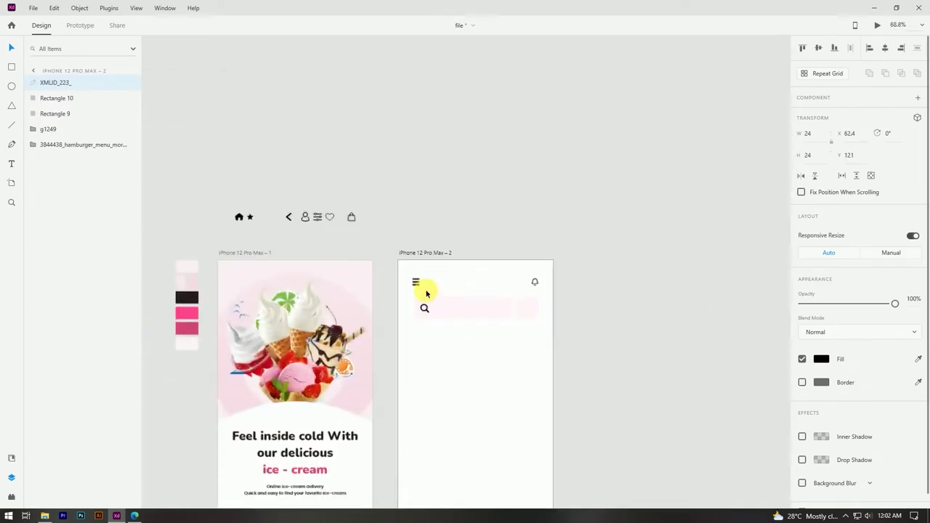
Step: Fill the magnifier icon with the hamburger menu icon's dark colour
scroll(411, 284, "up", 12)
key("i")
left_click(361, 127)
left_click(467, 124)
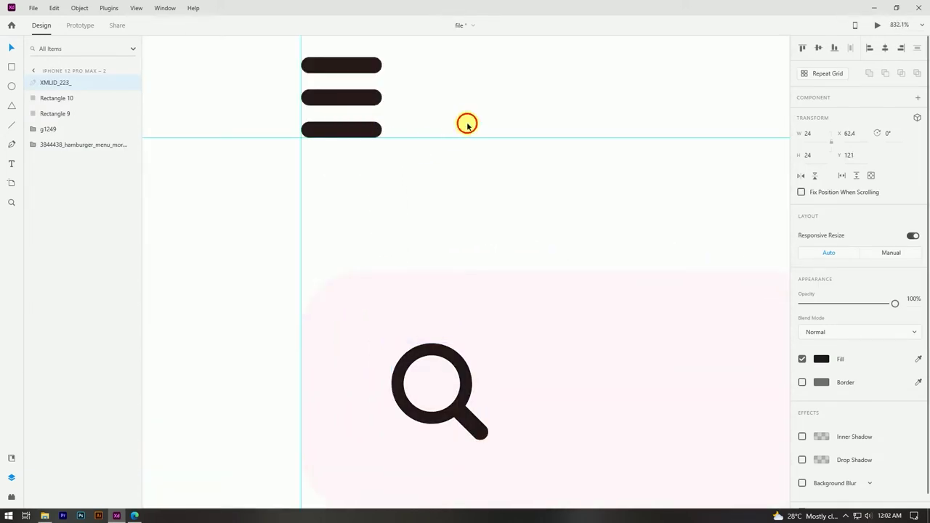
scroll(444, 350, "down", 5)
scroll(445, 351, "down", 5)
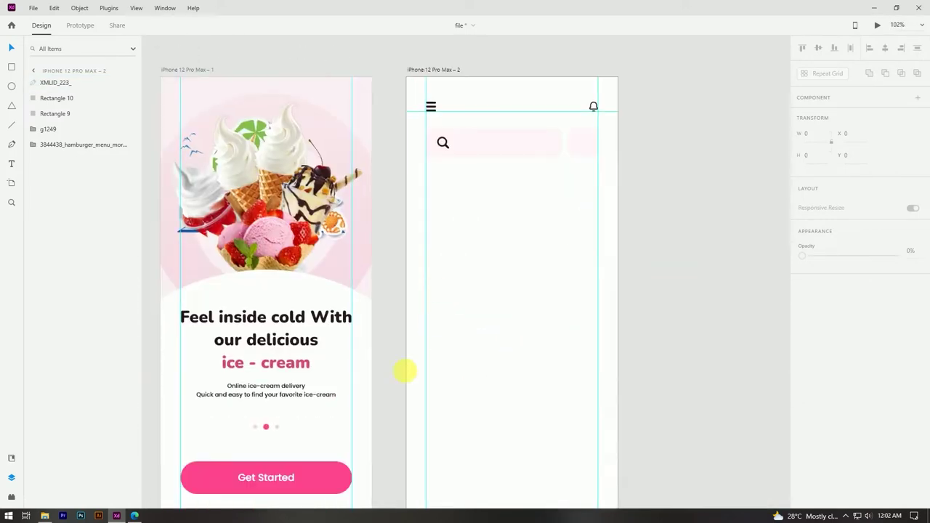
Step: Copy the welcome screen's tagline text onto the search bar and replace its wording with "Search"
left_click_drag(286, 386, 528, 143)
scroll(520, 142, "up", 6)
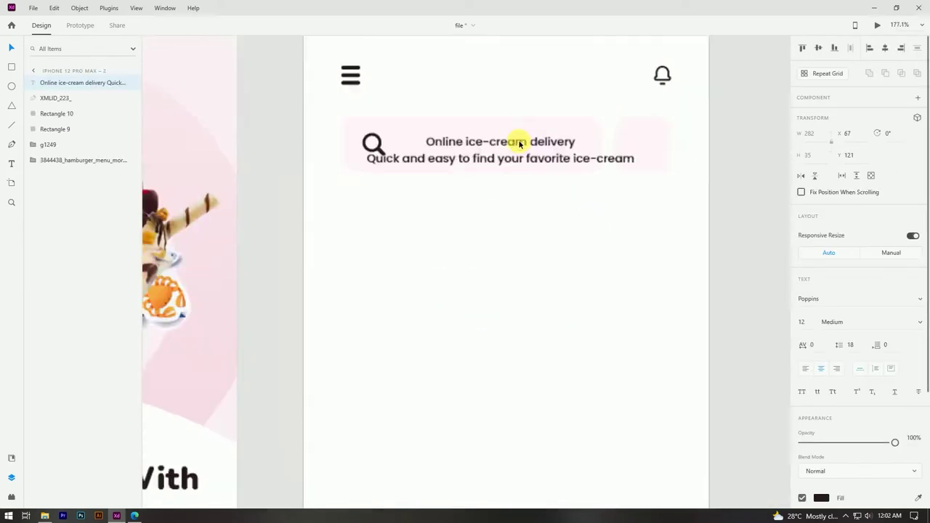
double_click(510, 146)
type("Sre")
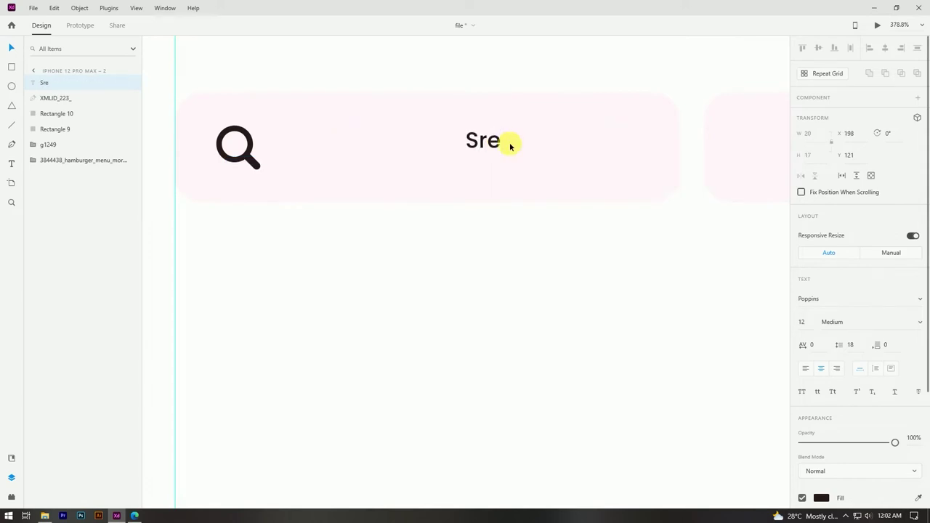
type("a")
type("rch")
key("BackSpace")
key("BackSpace")
key("BackSpace")
key("BackSpace")
key("BackSpace")
key("BackSpace")
type("earch")
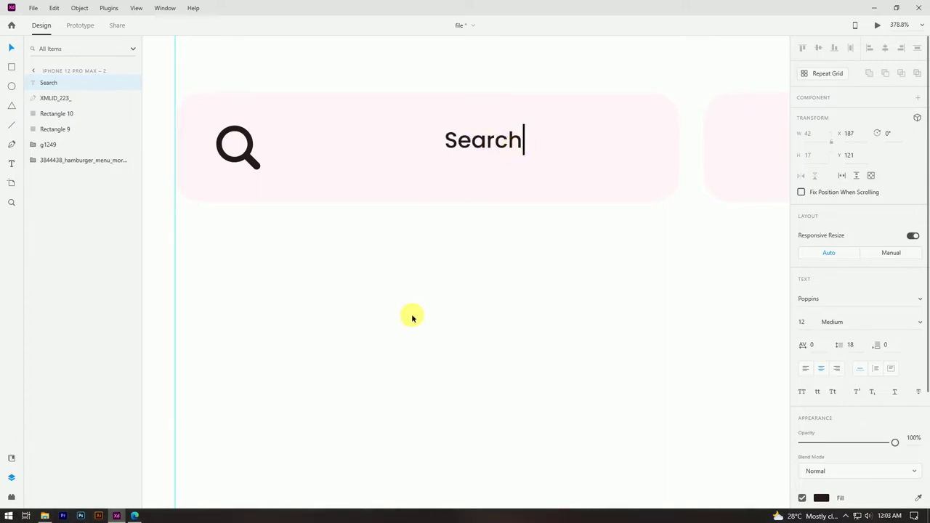
Step: Set the "Search" text to size 14 and place it beside the magnifier icon at X 109, Y 123
left_click(75, 82)
left_click_drag(446, 142, 359, 157)
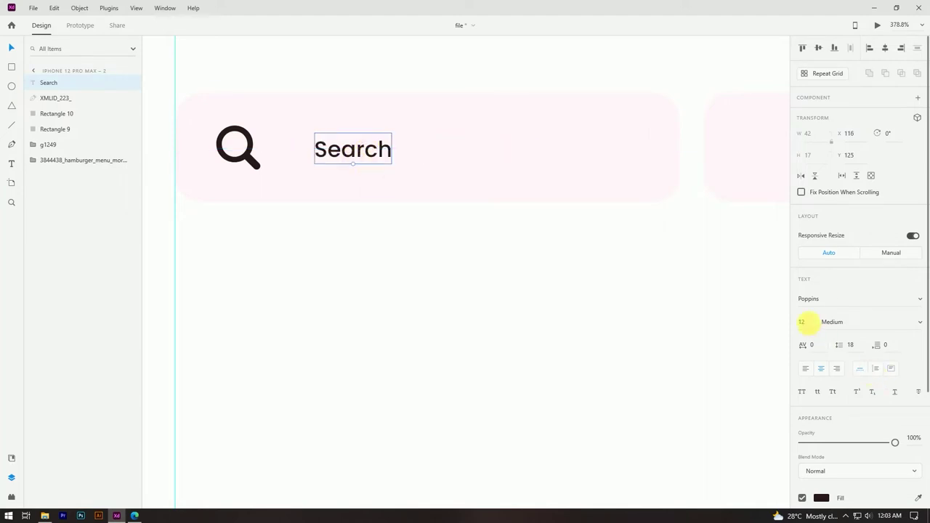
key("Return")
left_click_drag(353, 154, 349, 156)
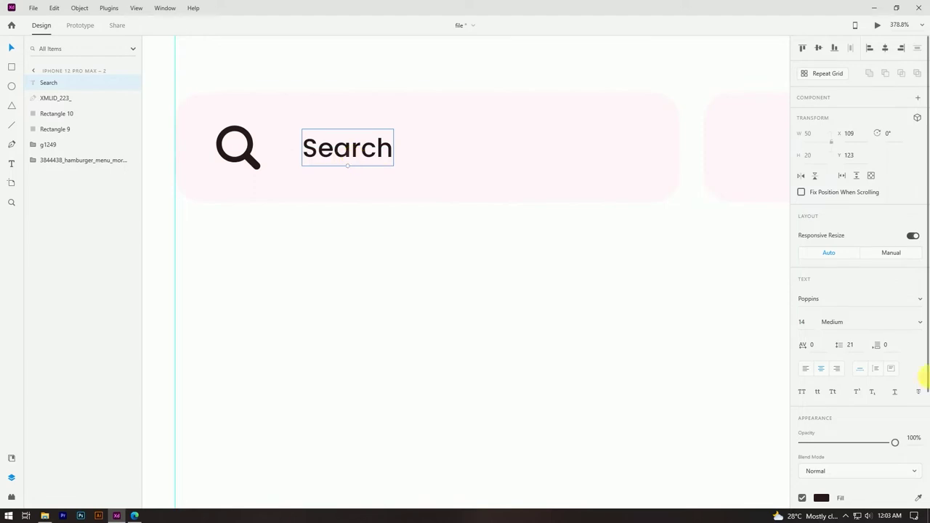
scroll(426, 218, "down", 4)
scroll(391, 186, "up", 3)
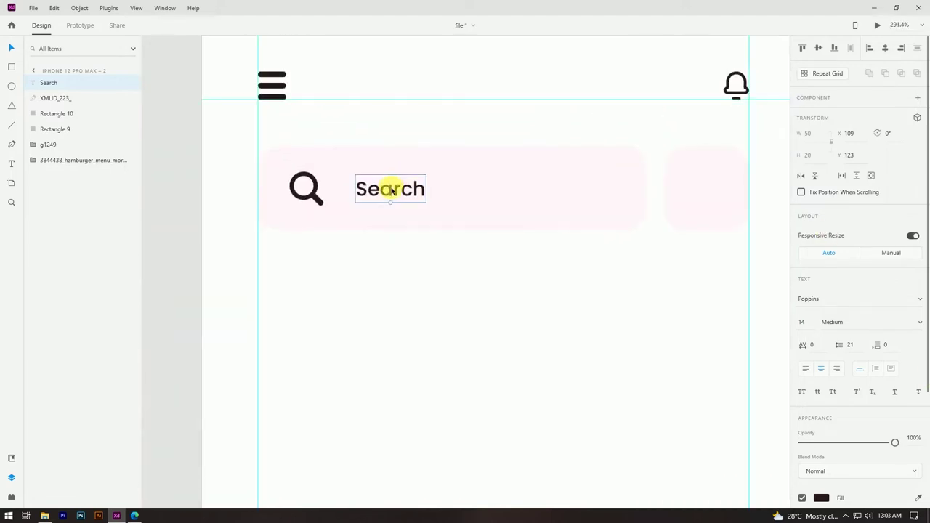
Step: Make the "Search" text SemiBold and lower its opacity to 50%
left_click(912, 322)
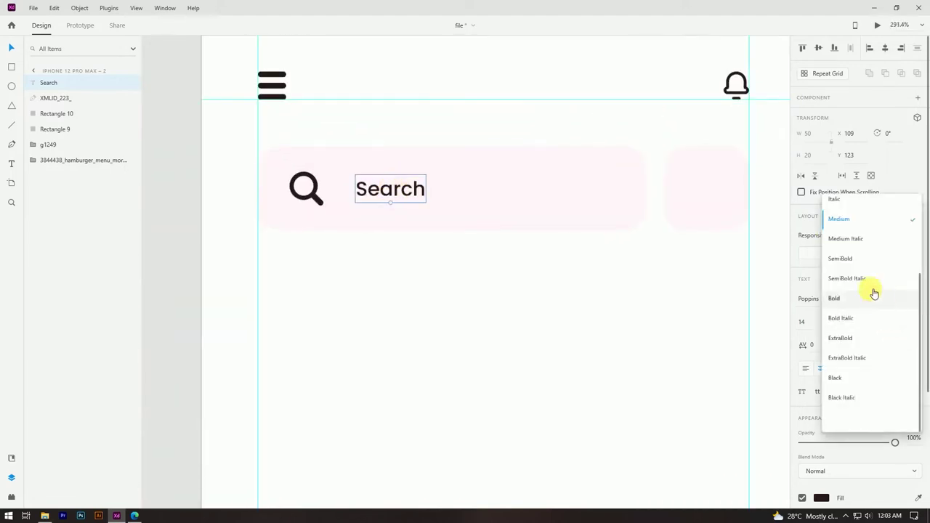
left_click(852, 261)
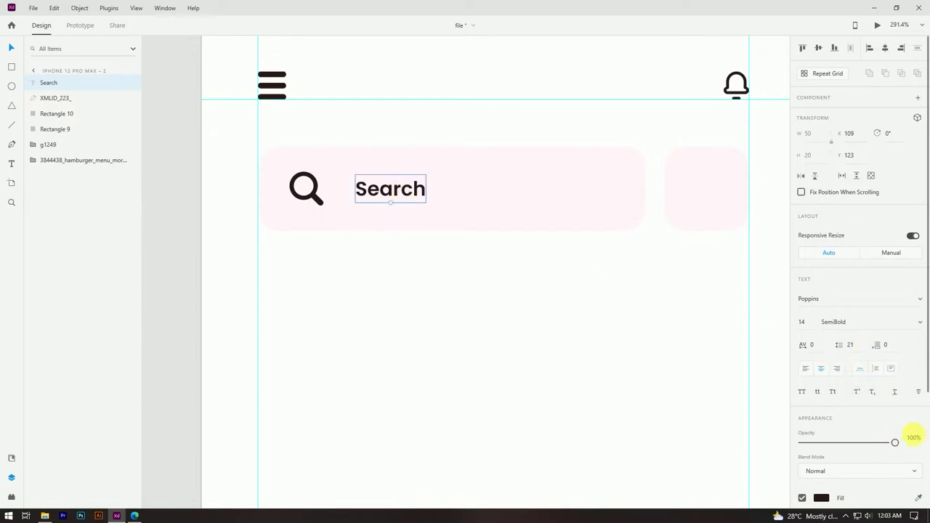
left_click(911, 438)
type("50")
key("Return")
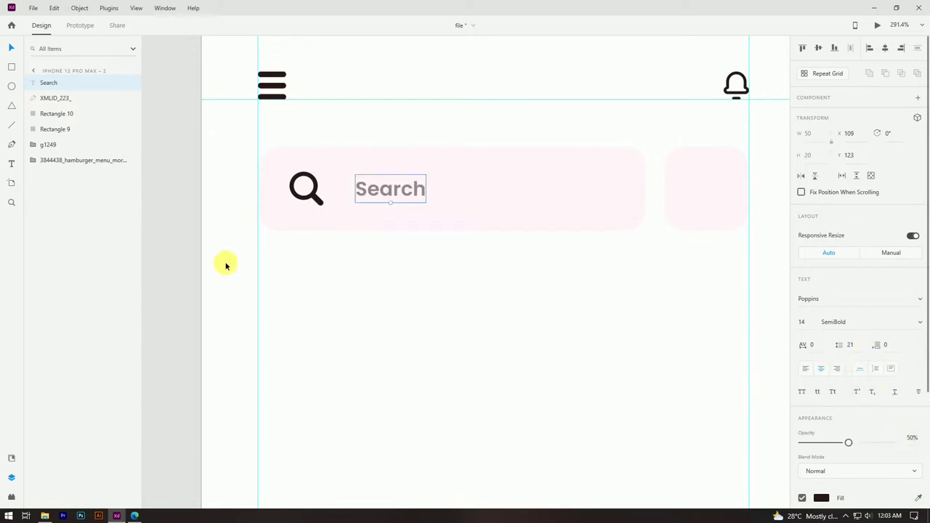
Step: Move the filter sliders icon onto the small pink square, enlarge it to about 33 by 31 and centre it there
scroll(451, 201, "down", 3)
scroll(452, 202, "up", 1)
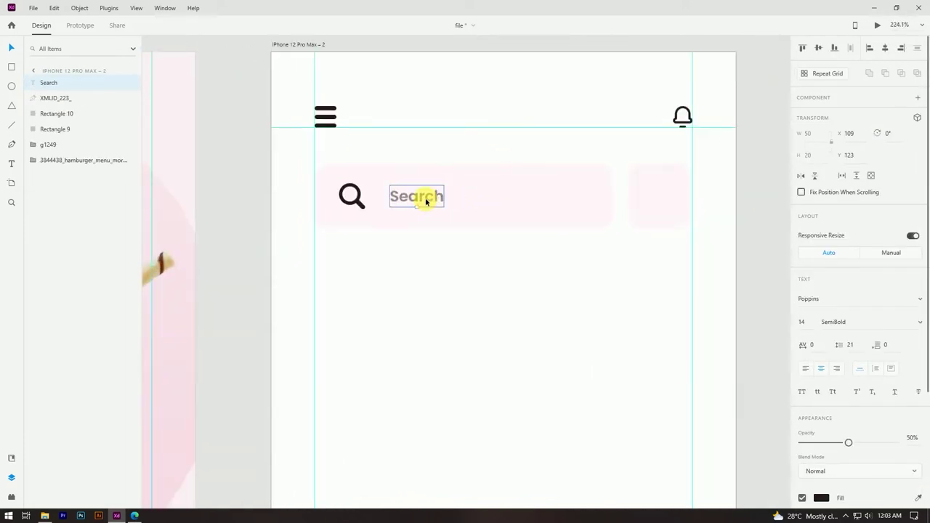
scroll(428, 200, "down", 5)
scroll(290, 137, "up", 3)
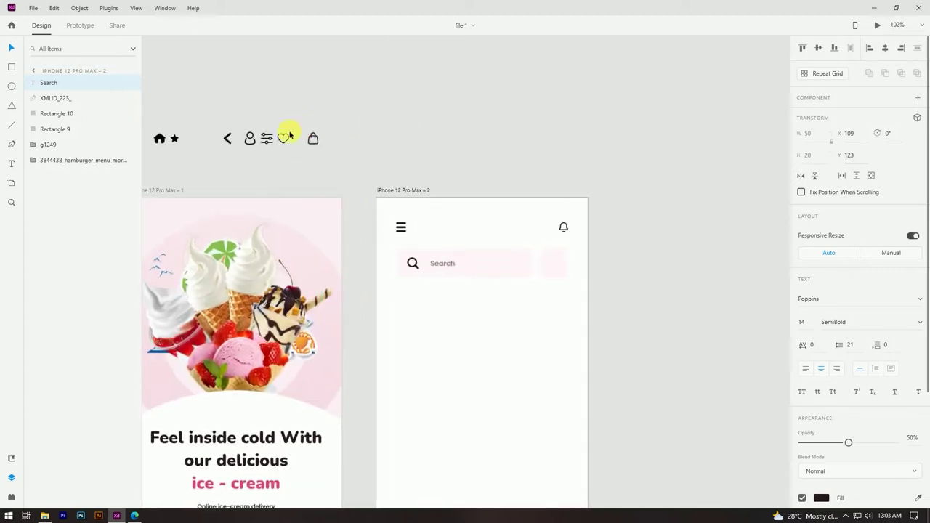
left_click_drag(271, 140, 556, 244)
left_click(559, 266)
scroll(559, 266, "up", 10)
left_click_drag(499, 216, 518, 197)
scroll(515, 262, "down", 3)
scroll(550, 181, "up", 3)
Step: Fill the filter sliders icon with the bell icon's dark colour and save the file
key("i")
left_click(523, 93)
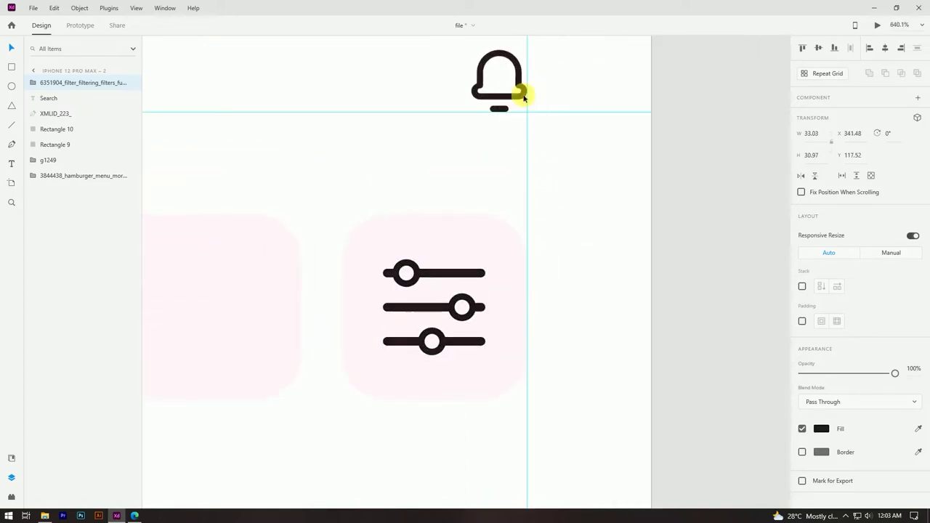
left_click(619, 180)
scroll(626, 179, "down", 5)
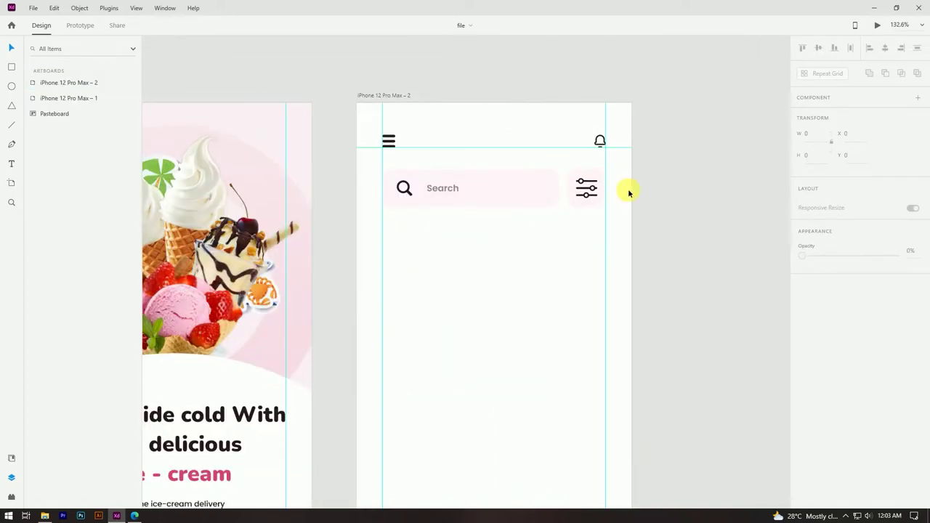
scroll(629, 193, "down", 2)
scroll(617, 157, "up", 1)
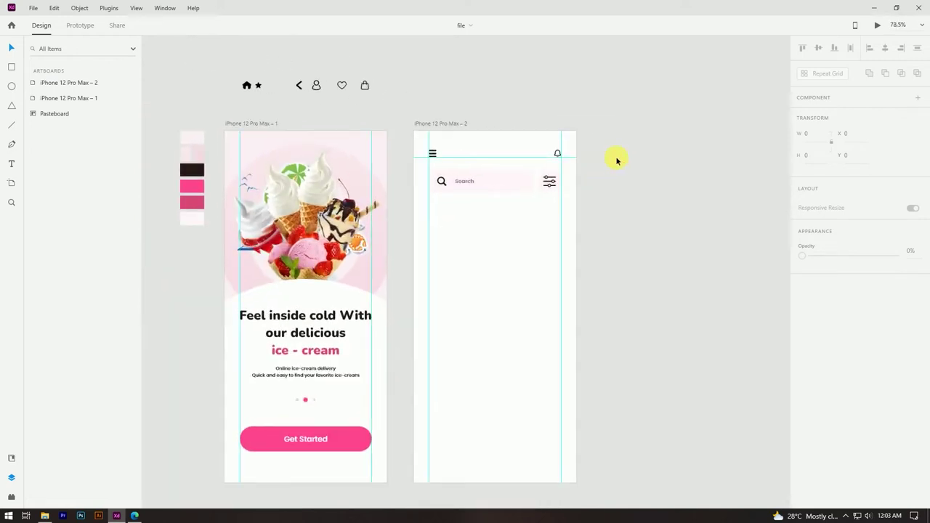
Step: Duplicate the search bar rectangle below at Y 192 and enlarge the copy to 348 by 132 between the margin guides
scroll(617, 160, "up", 1)
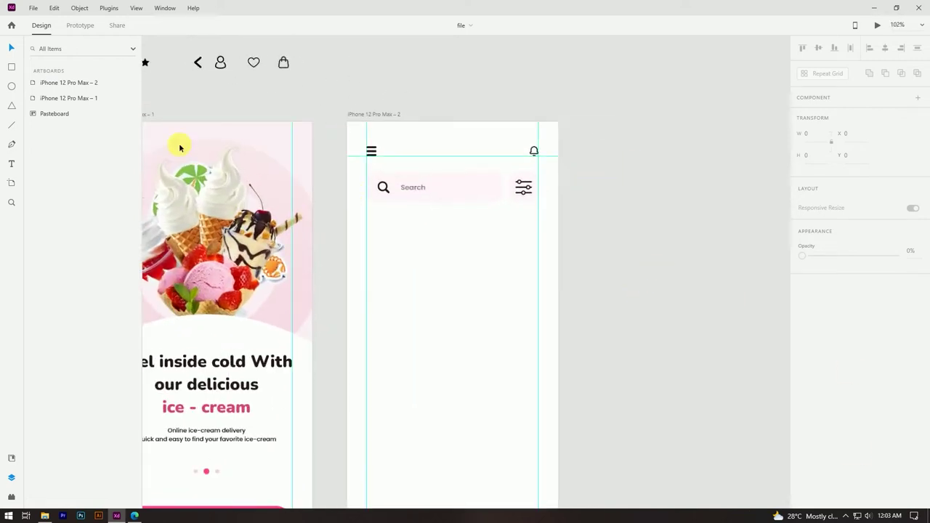
left_click_drag(264, 156, 349, 158)
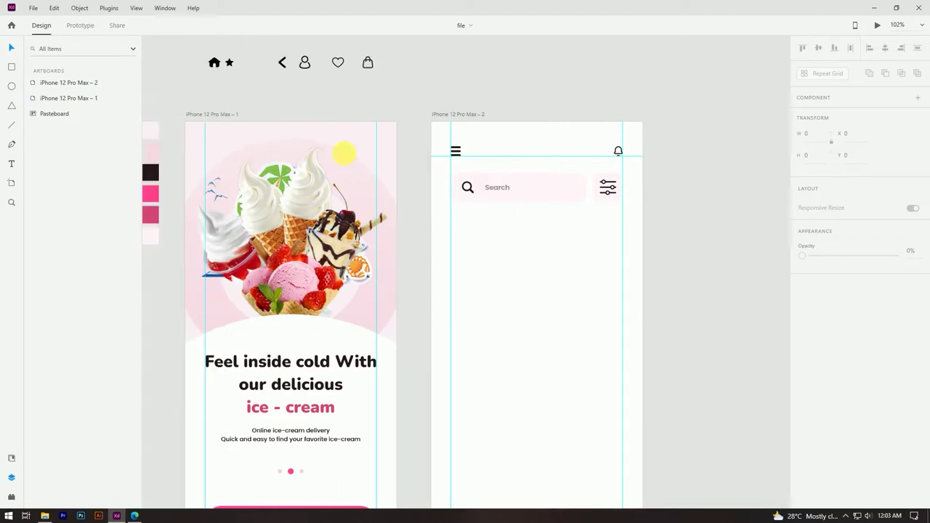
left_click_drag(546, 193, 532, 271)
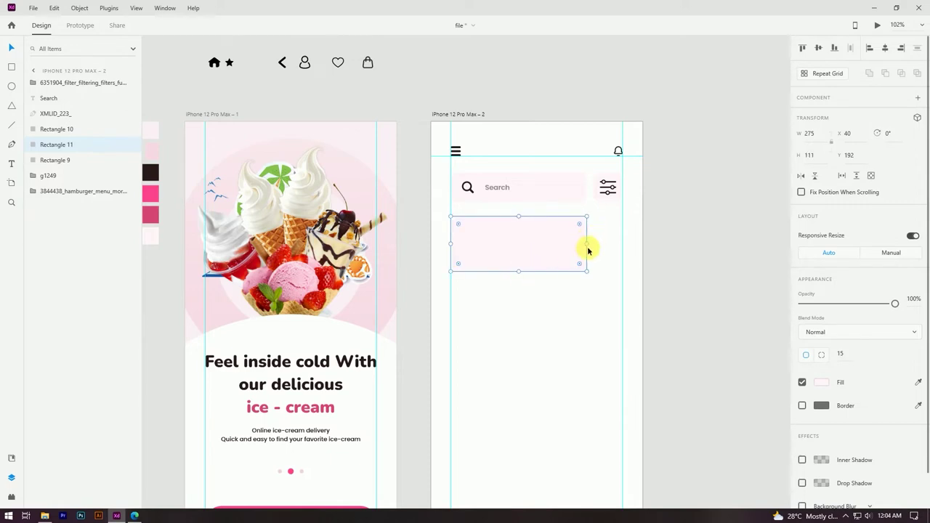
left_click_drag(590, 247, 620, 246)
left_click_drag(538, 270, 569, 300)
left_click(545, 306)
left_click(584, 273)
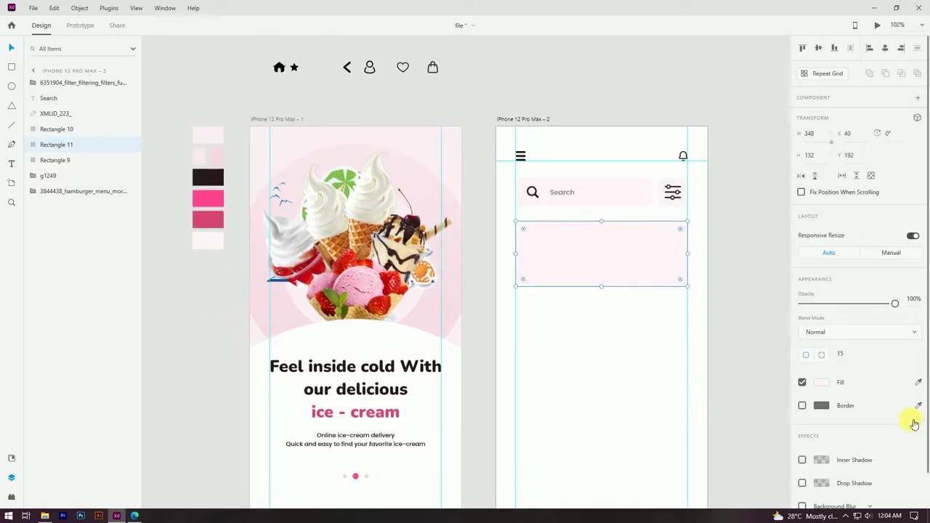
Step: Fill the banner rectangle with a linear gradient from #FBE9EF to #F7D8E3, sampled from the swatches, and save the file
left_click(821, 382)
left_click(708, 311)
left_click(698, 331)
left_click(681, 324)
left_click(787, 432)
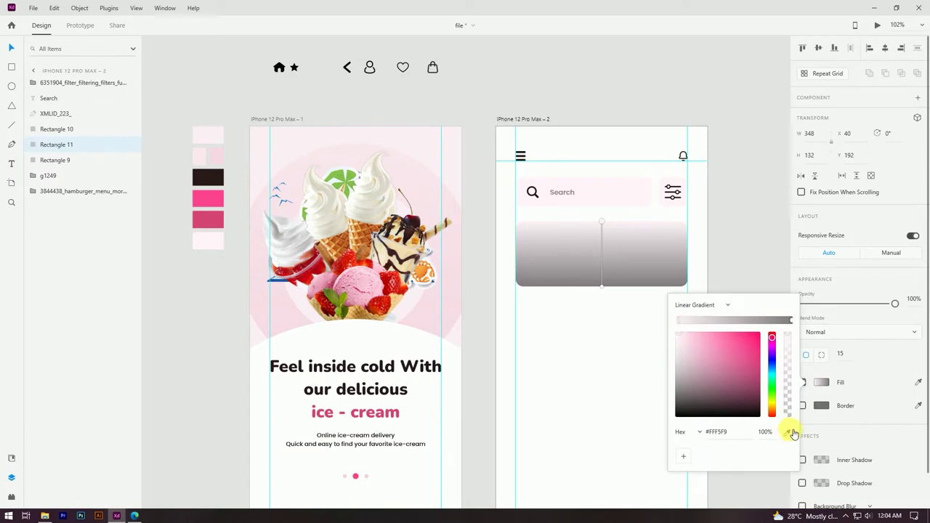
left_click(204, 154)
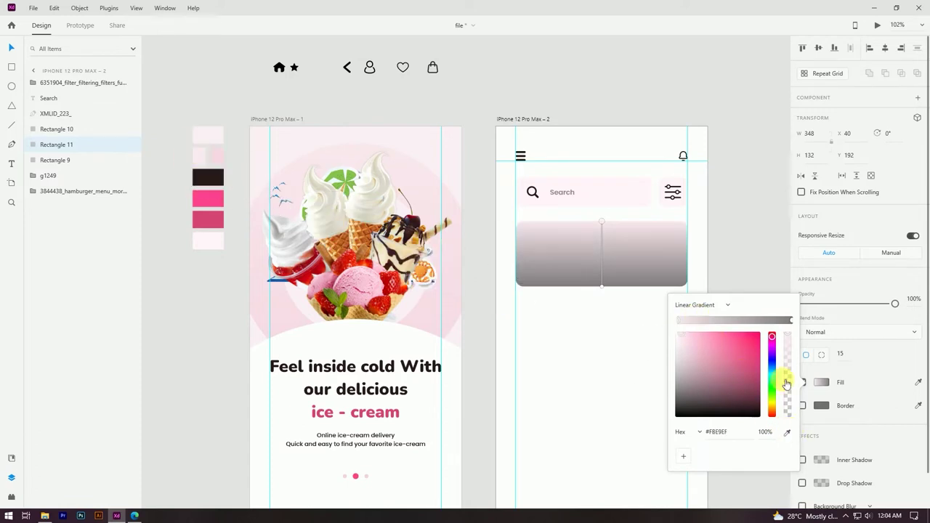
left_click(791, 321)
left_click(787, 433)
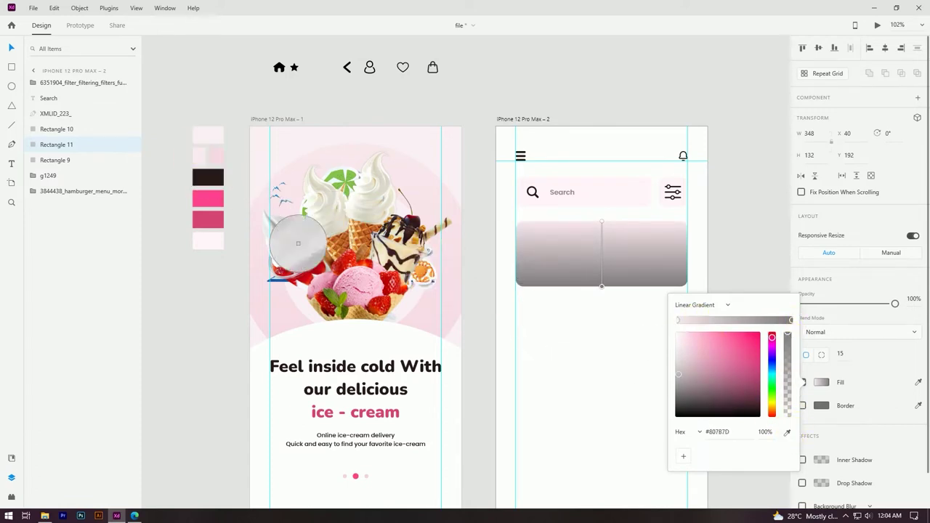
left_click(211, 155)
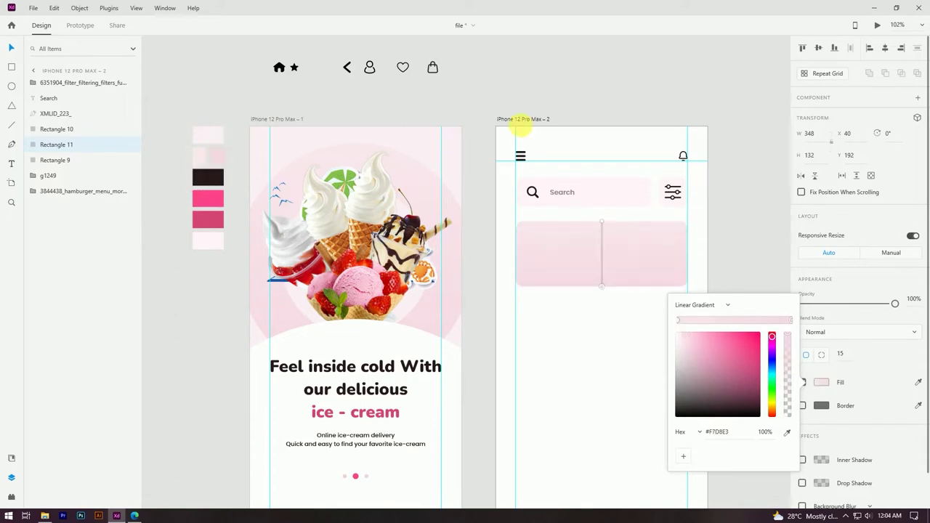
left_click(592, 69)
scroll(585, 73, "right", 2)
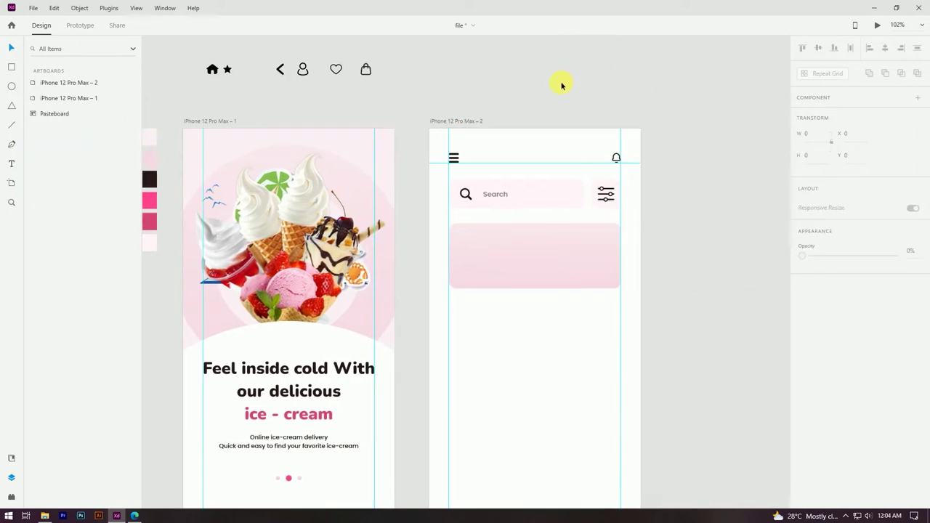
scroll(537, 91, "right", 2)
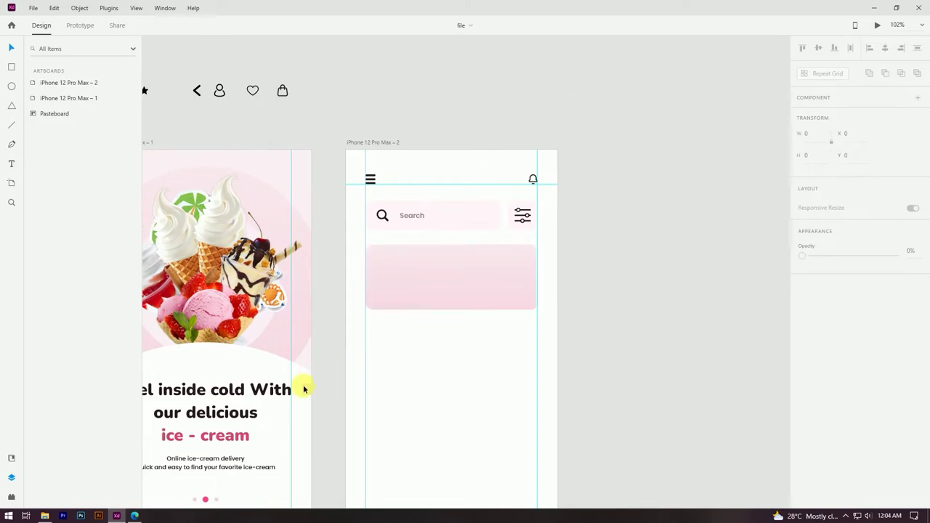
left_click_drag(388, 329, 379, 362)
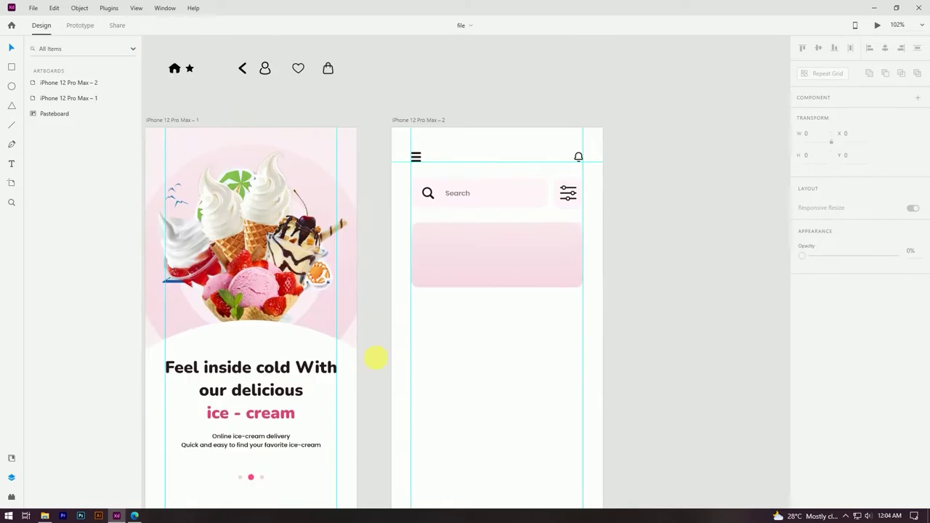
Step: Duplicate the "Search" text onto the upper part of the banner and raise the copy's opacity to 100%
scroll(472, 192, "up", 4)
left_click_drag(441, 202, 557, 286)
left_click_drag(848, 443, 915, 437)
left_click(677, 247)
left_click(566, 283)
Step: Replace the copied text on the banner with "Up to 30 offer!"
double_click(557, 285)
key("ctrl+a")
type("U")
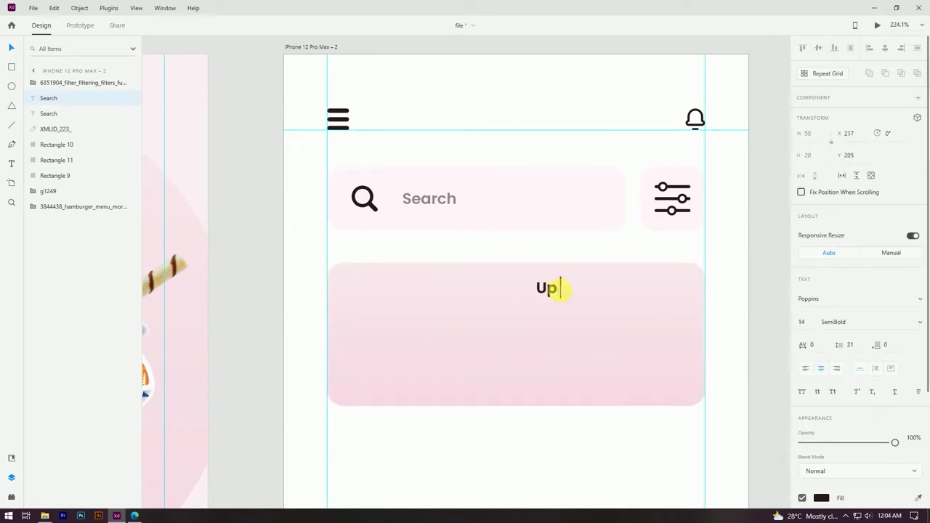
type("p to 30")
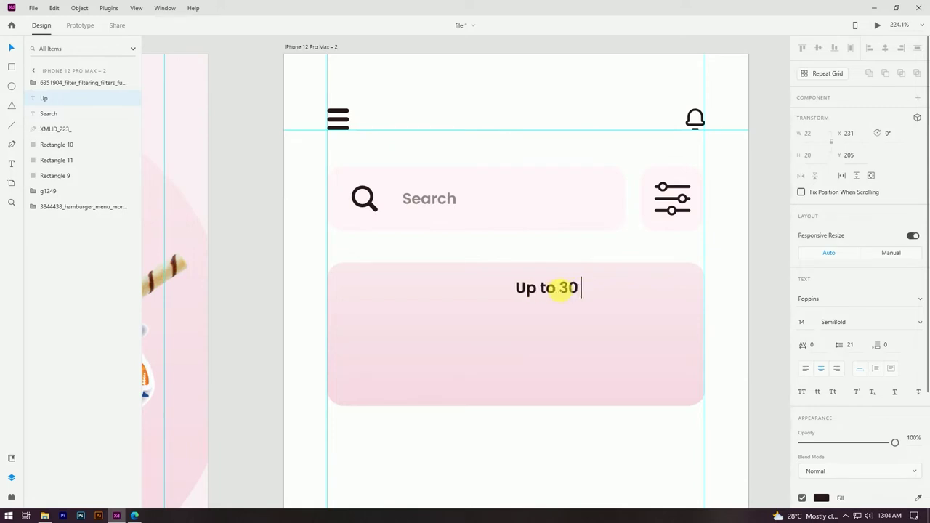
type(" offer")
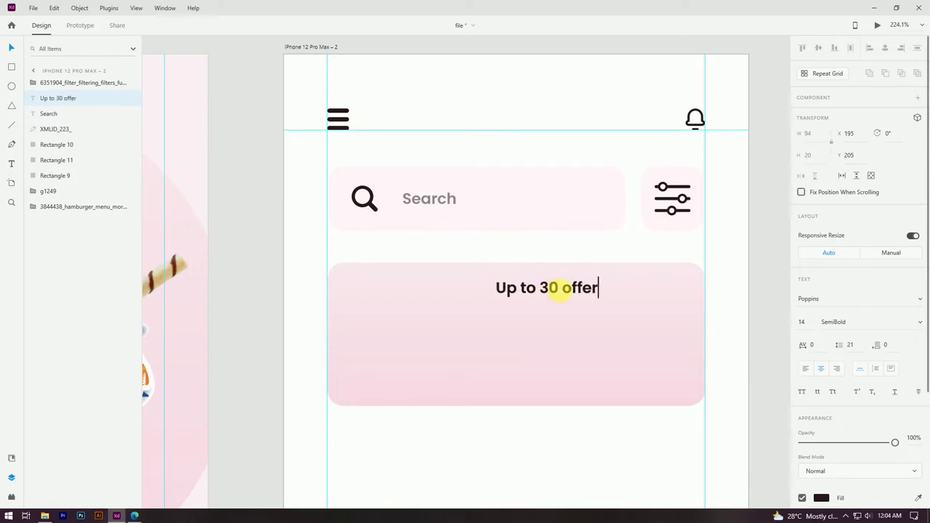
type("!")
key("Escape")
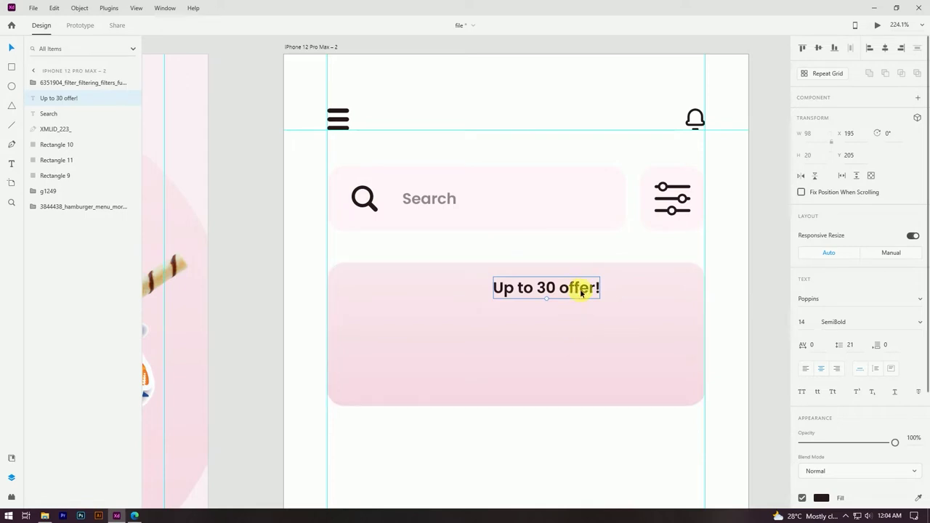
Step: Make the "Up to 30 offer!" heading Bold, enlarge it to size 21 and place it near the banner's upper right at X 208
left_click_drag(581, 293, 596, 294)
left_click(922, 327)
left_click(849, 324)
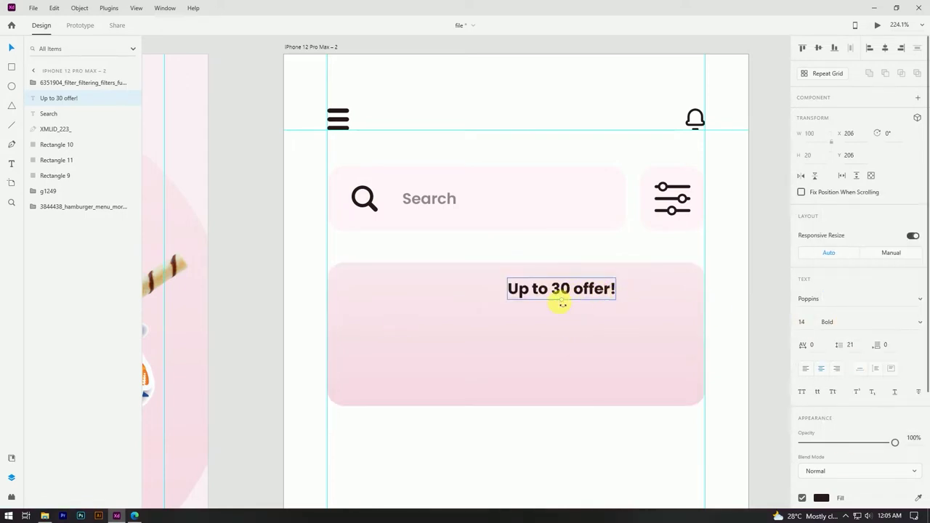
left_click_drag(564, 309, 607, 288)
scroll(465, 280, "down", 2)
scroll(731, 353, "up", 2)
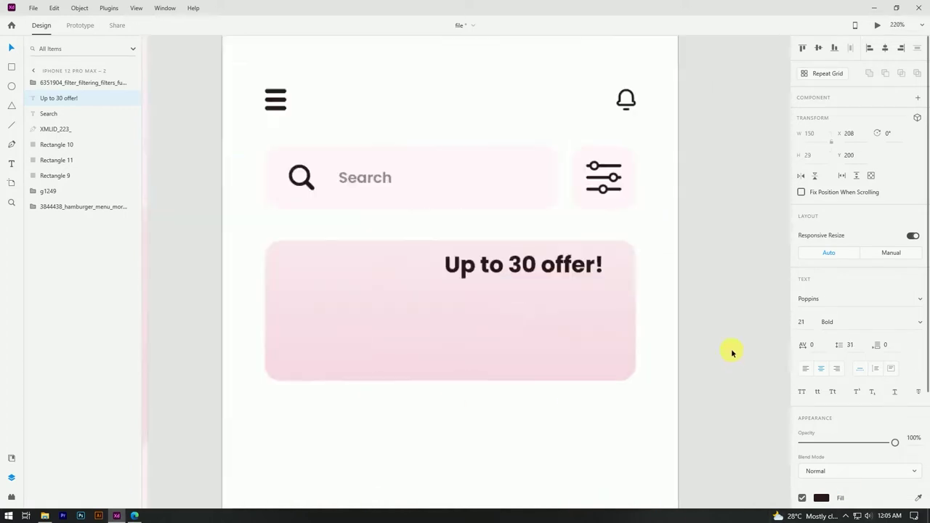
scroll(455, 236, "up", 2)
left_click_drag(313, 253, 378, 255)
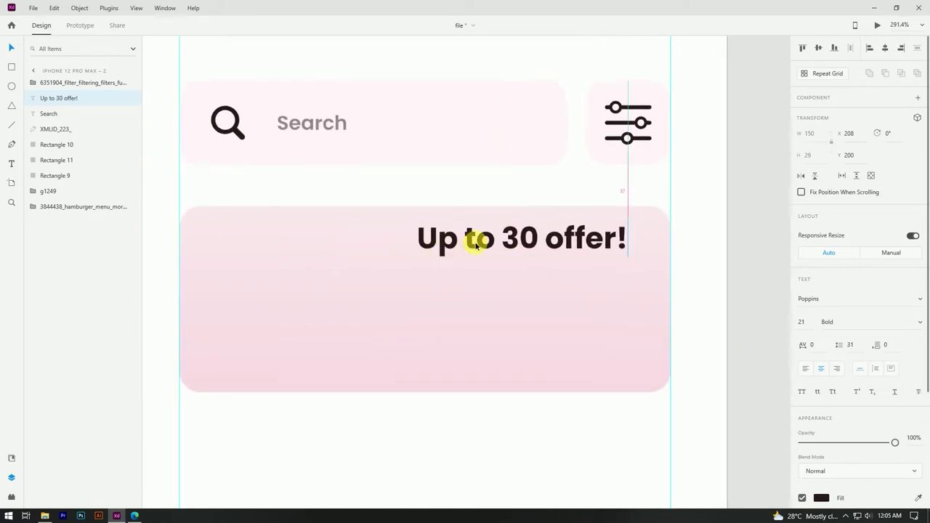
Step: Duplicate the "Search" text below the banner heading and change the copy to "Enjoy our big offer of every day"
left_click_drag(322, 129, 442, 283)
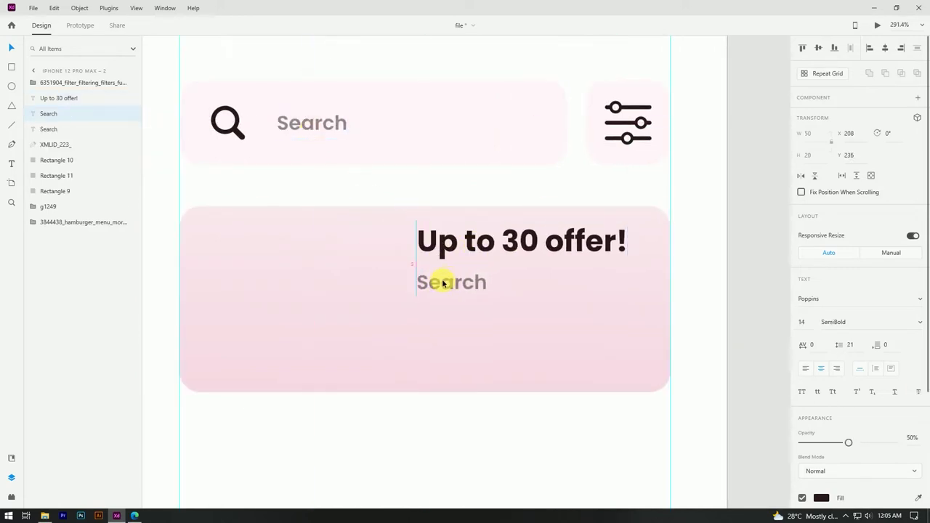
double_click(443, 284)
type("En")
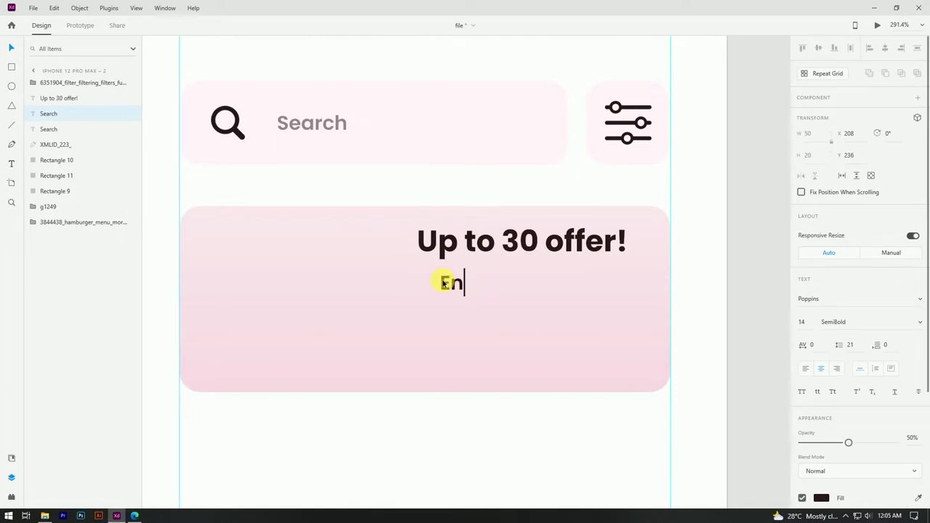
type("joy ou")
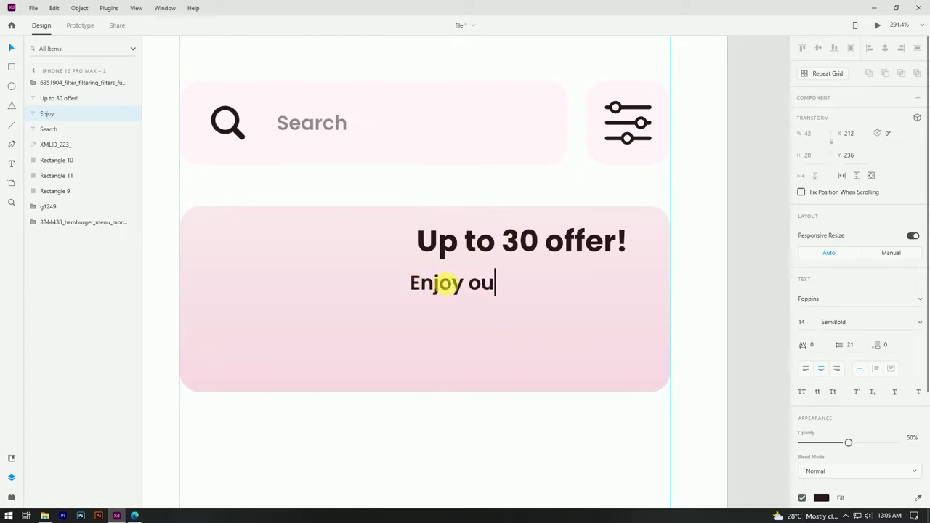
type("r big offer of every day")
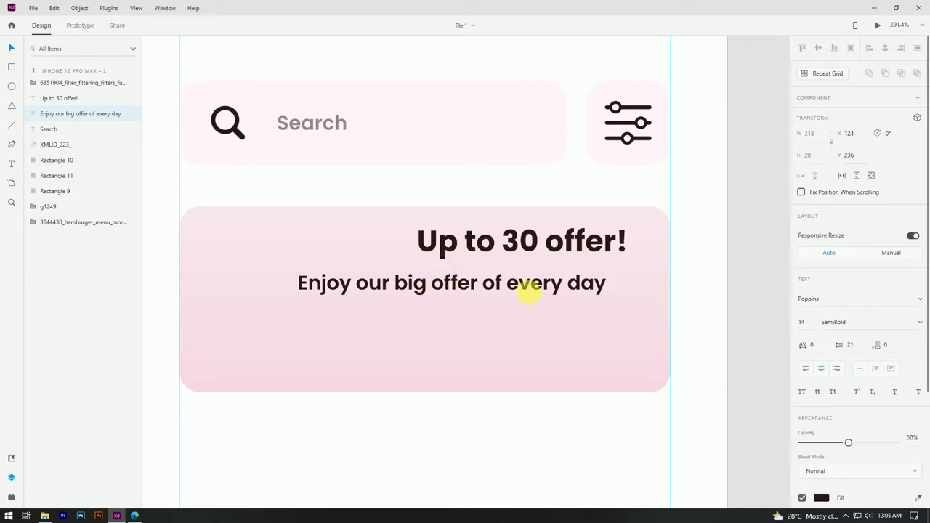
Step: Break the subtitle before "every day", left-align it under the heading at X 208 and set its size to 12
key("BackSpace")
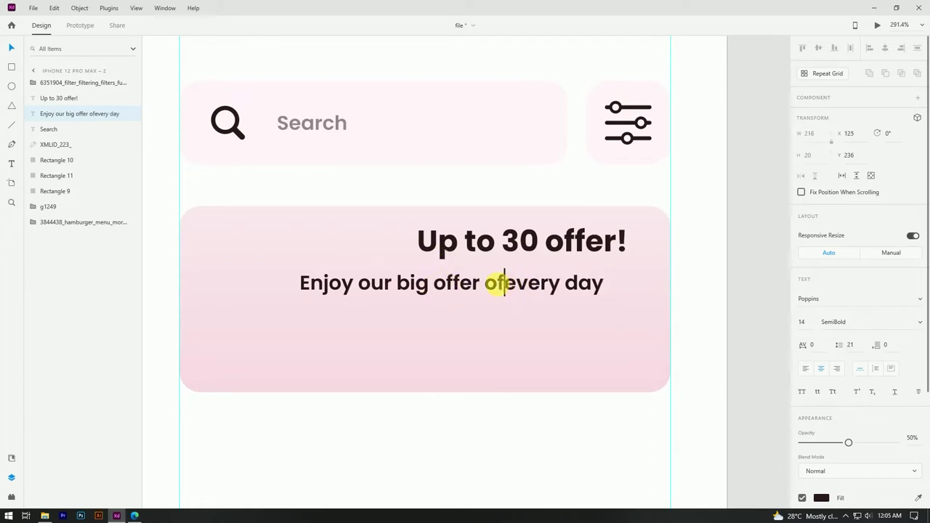
key("Return")
key("Escape")
left_click(805, 368)
left_click_drag(498, 287, 563, 286)
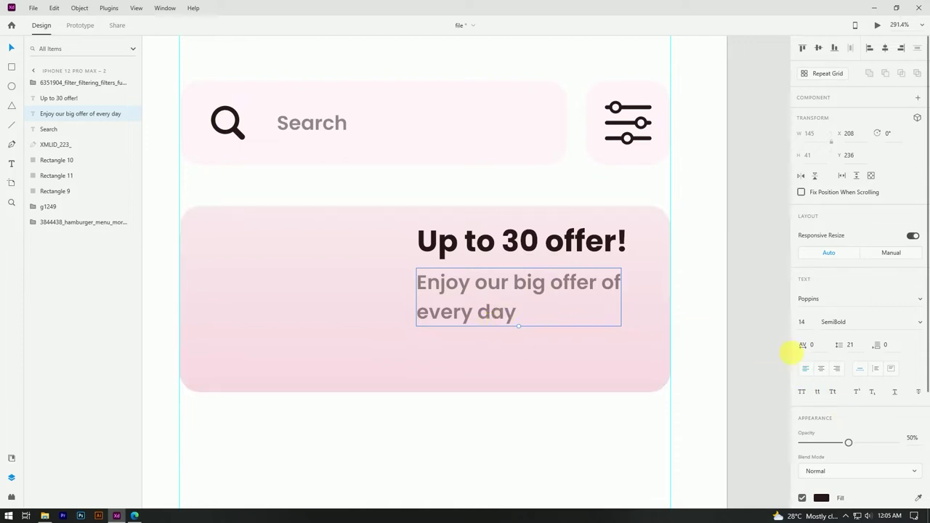
key("Return")
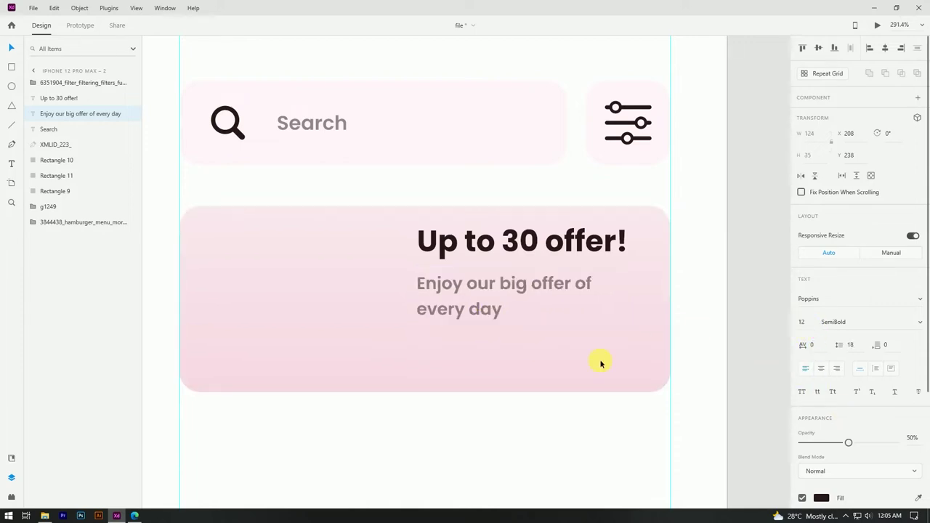
Step: Undo the subtitle's latest size and position changes, and restore them
scroll(401, 348, "down", 4)
left_click(428, 382)
scroll(457, 331, "up", 3)
left_click(436, 312)
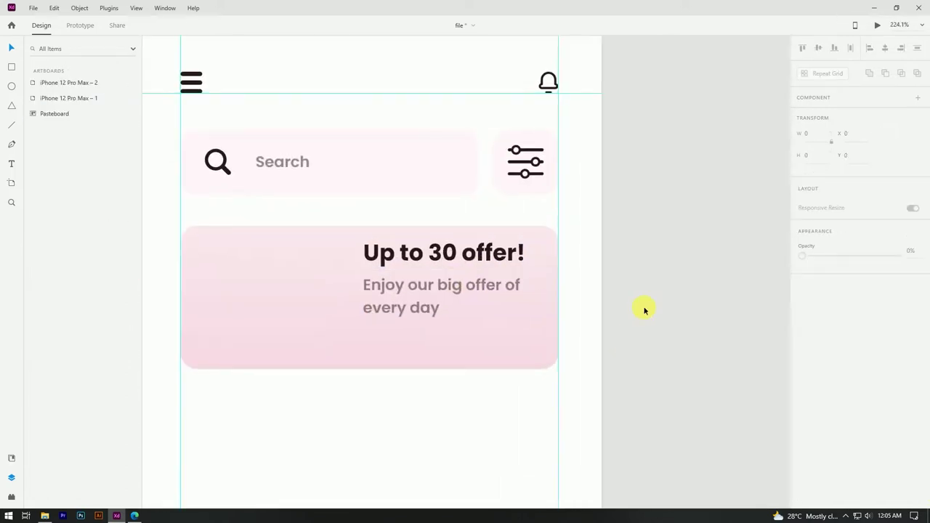
key("ctrl+z")
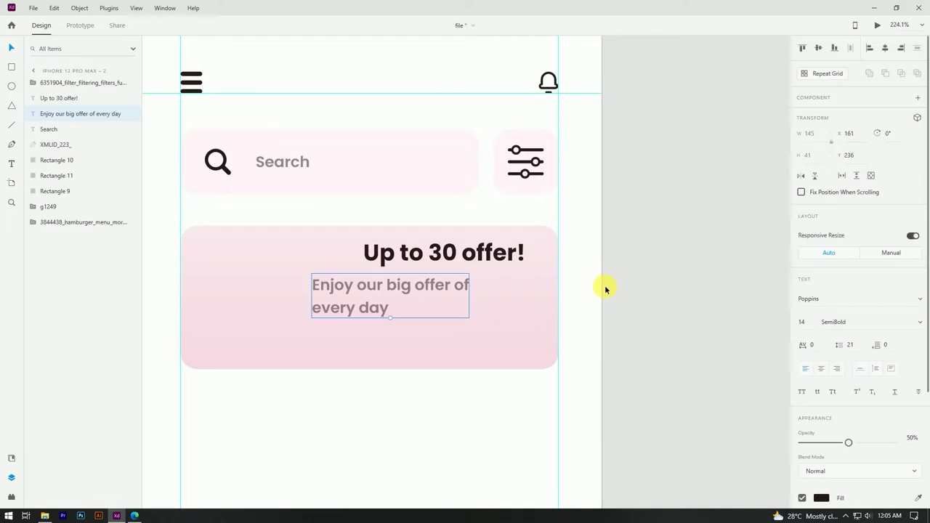
key("ctrl+z")
key("ctrl+z")
left_click(609, 287)
scroll(509, 282, "down", 3)
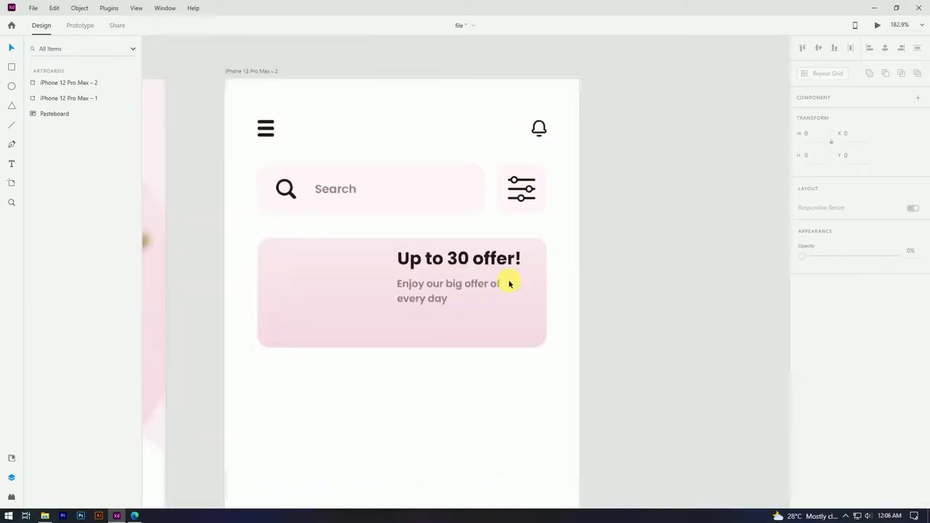
Step: Copy the pink "Get Started" button with its label from the welcome screen onto the home screen's banner
scroll(479, 292, "up", 4)
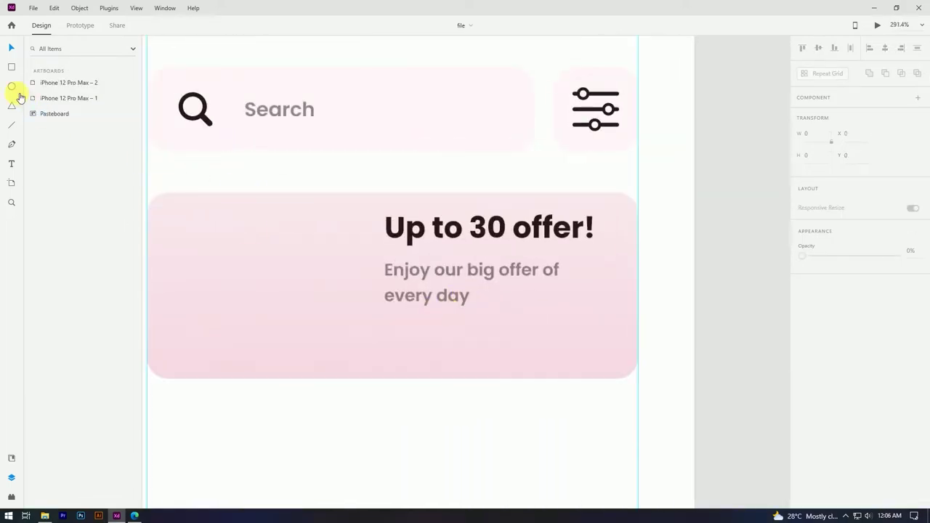
scroll(338, 179, "down", 10)
scroll(284, 399, "up", 5)
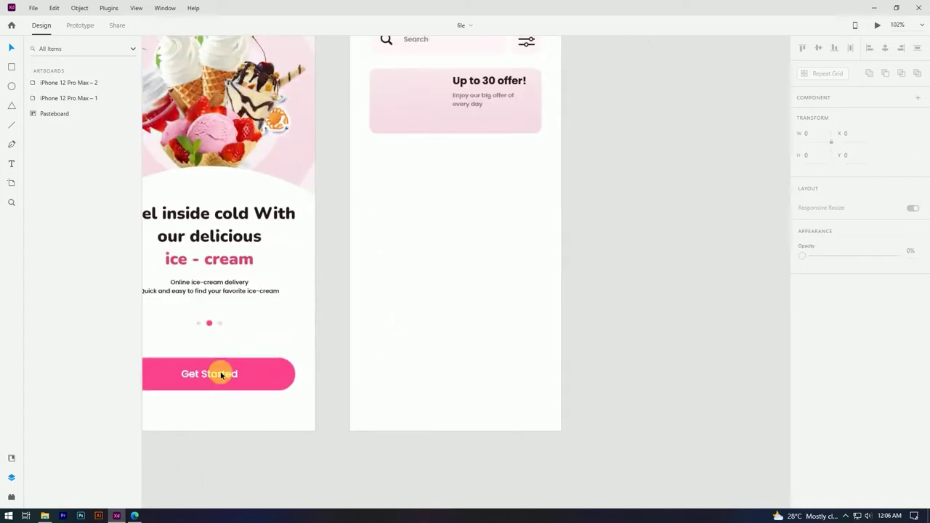
left_click(233, 374)
left_click(262, 375, "shift")
left_click_drag(252, 377, 511, 124)
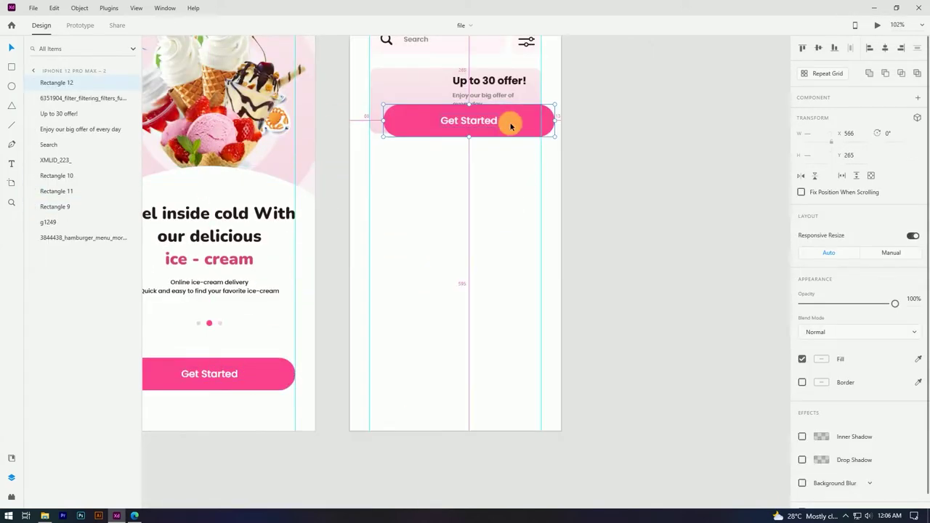
Step: Shrink the copied button and label together to about 93 by 18 and fit them beneath the banner subtitle
scroll(538, 98, "up", 6)
left_click_drag(596, 202, 482, 208)
key("ctrl+z")
left_click_drag(597, 146, 428, 195)
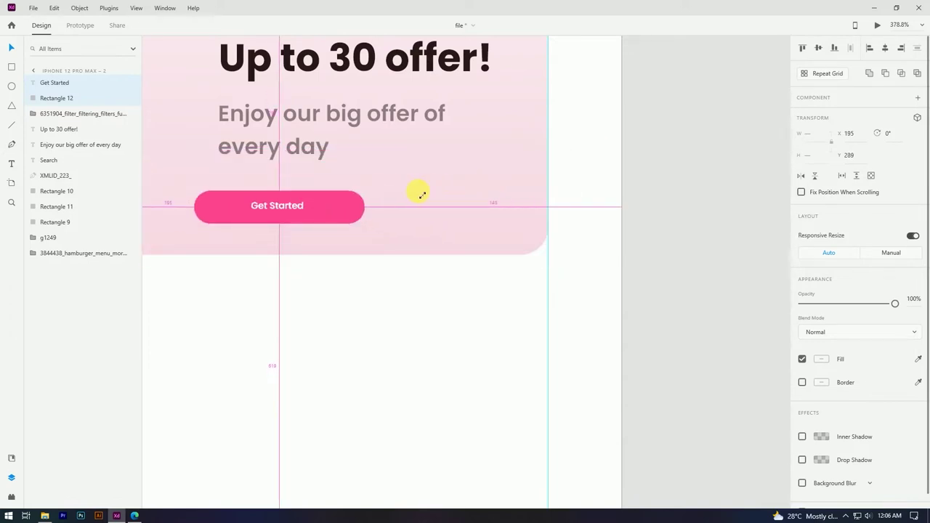
Step: Align the pink button shape with the banner text at X 209 and increase its height to about 24
left_click(335, 261)
left_click_drag(334, 261, 386, 295)
left_click_drag(384, 248, 404, 254)
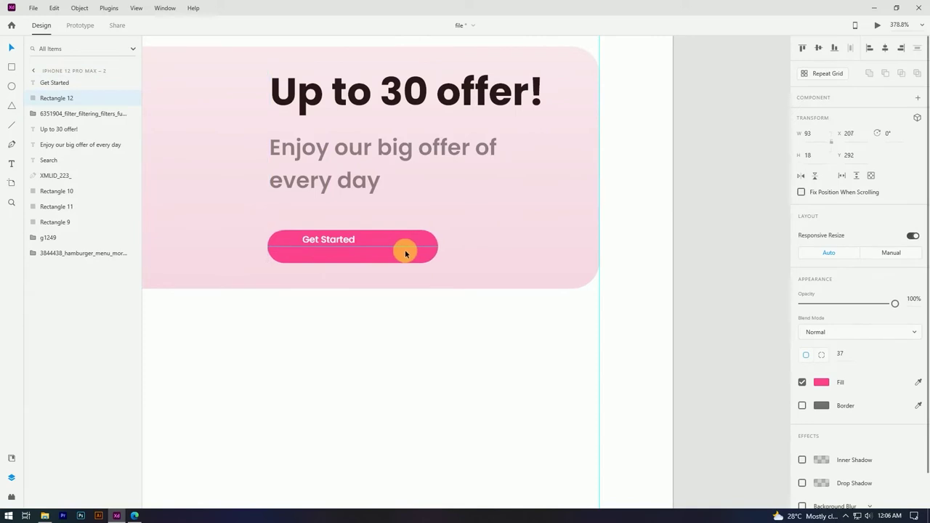
left_click_drag(357, 232, 360, 223)
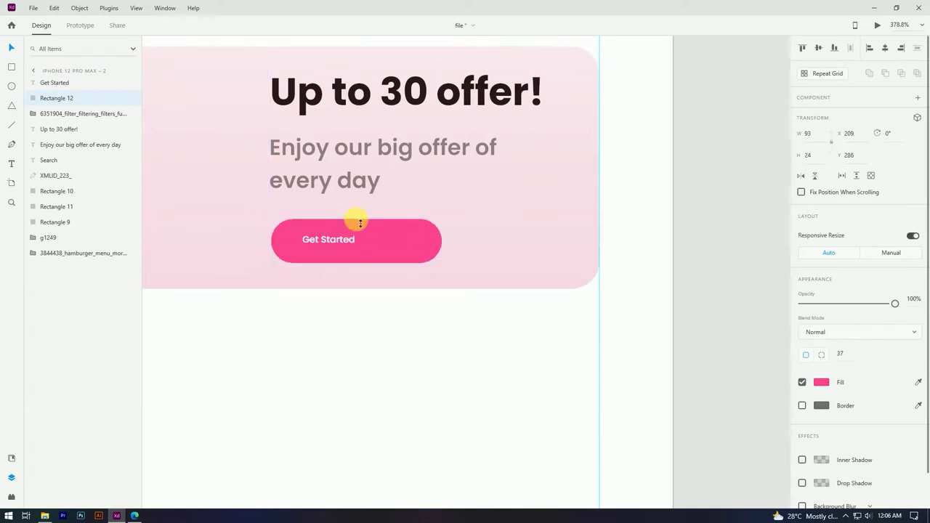
left_click(341, 305)
Step: Centre the "Get Started" label on the banner's pink button and change its text to "Order Now"
scroll(506, 305, "down", 2)
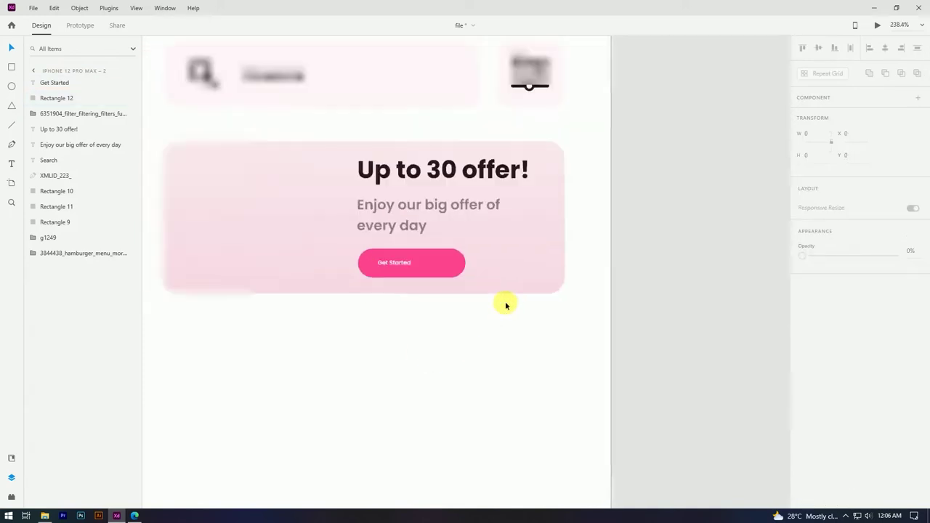
scroll(472, 291, "down", 1)
scroll(400, 269, "up", 3)
left_click(421, 264)
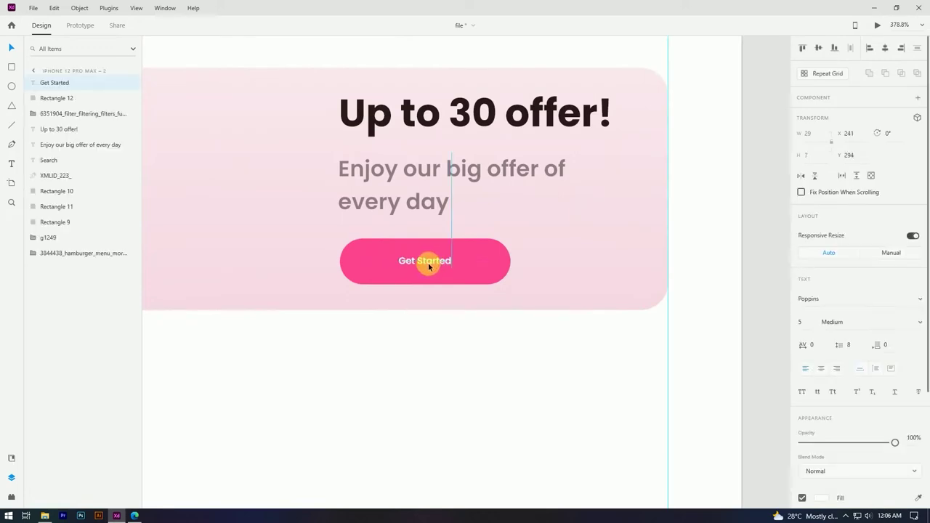
triple_click(430, 267)
type("Order Now")
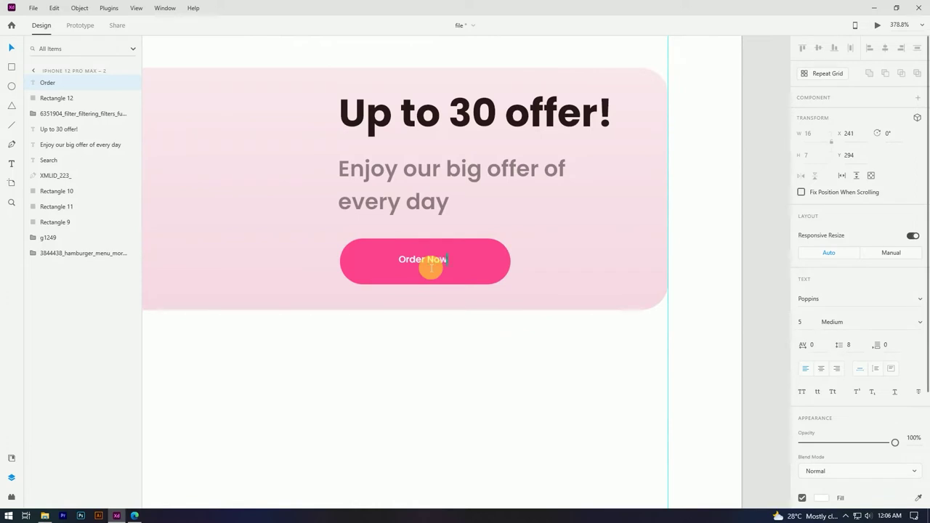
Step: Reposition the "Order Now" label on the pink button and set its font size to 10
left_click(12, 47)
left_click(431, 262)
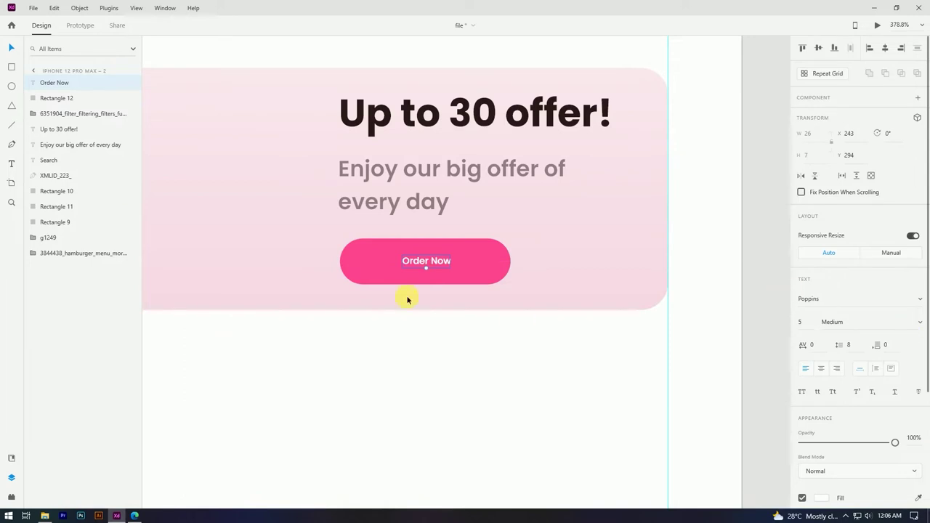
type("10")
key("Return")
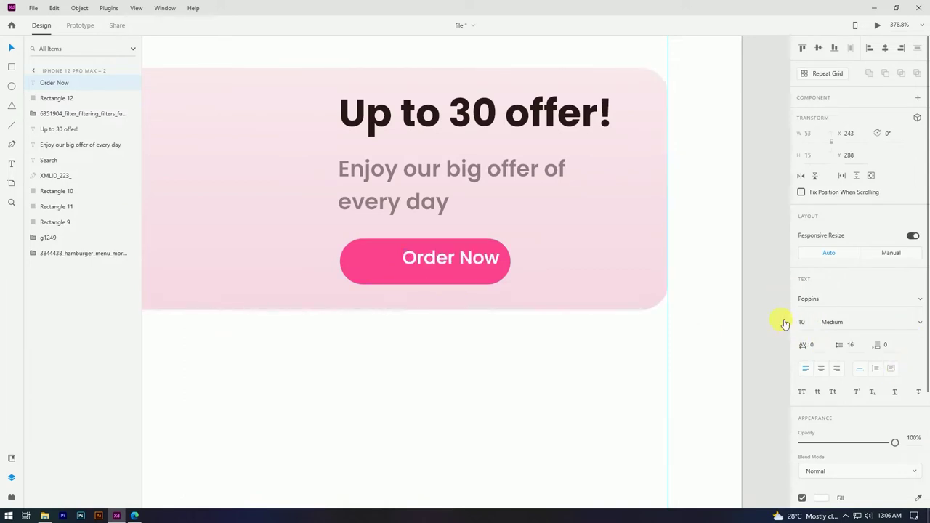
Step: Set the "Order Now" label's font size to 7 and re-centre it on the pink button
scroll(473, 332, "up", 1)
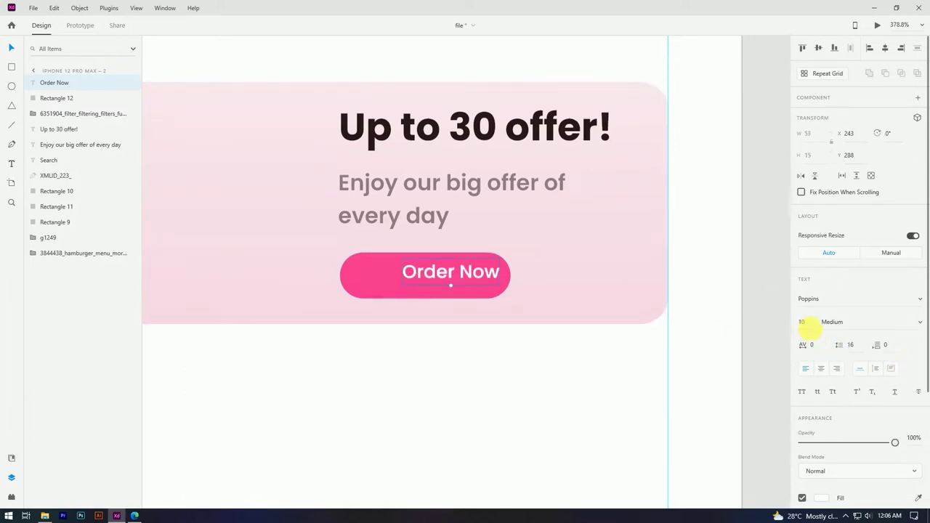
type("7")
key("Return")
left_click_drag(452, 276, 438, 279)
scroll(438, 278, "down", 5)
left_click(680, 267)
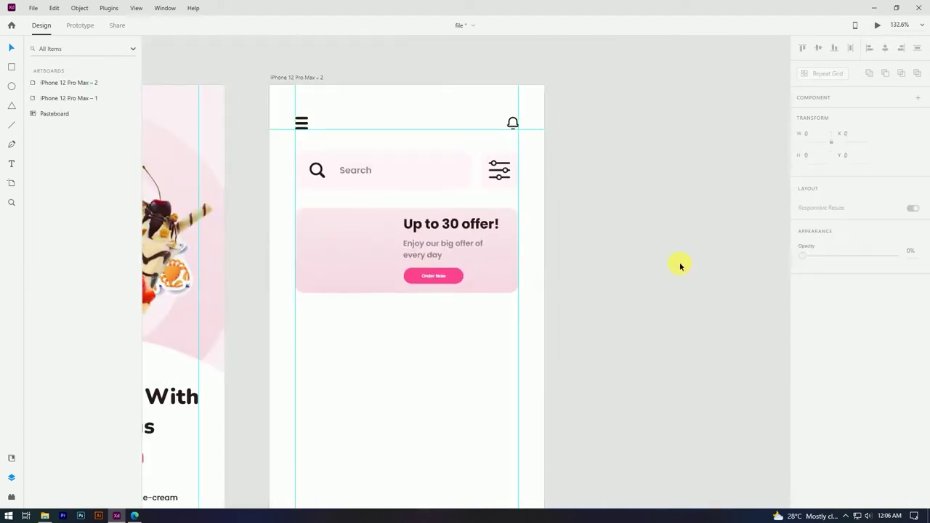
Step: Narrow the banner's pink button around the "Order Now" label, keeping its left edge aligned with the subtitle and the label centred
scroll(441, 277, "up", 5)
left_click(442, 277)
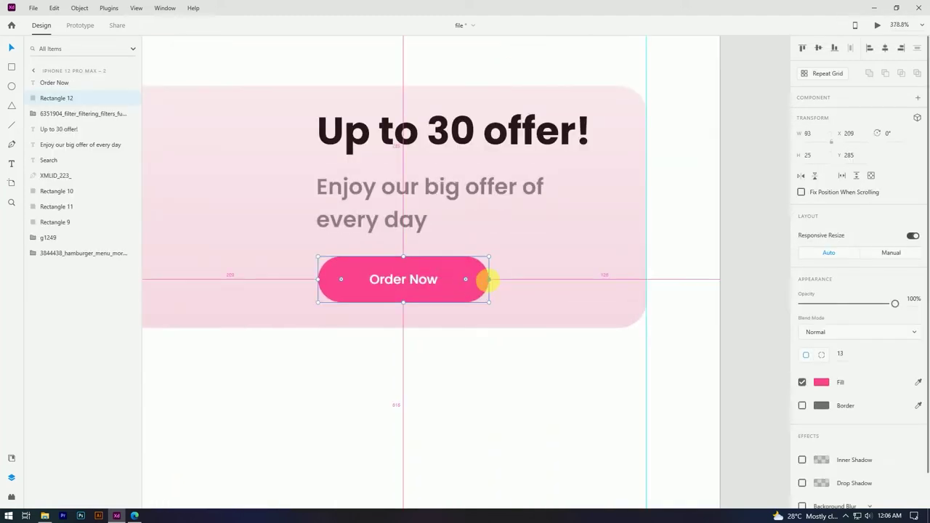
left_click_drag(478, 280, 427, 278)
left_click(433, 279, "shift")
left_click(442, 336)
Step: Change the "Order Now" label's font weight to SemiBold
left_click(412, 284)
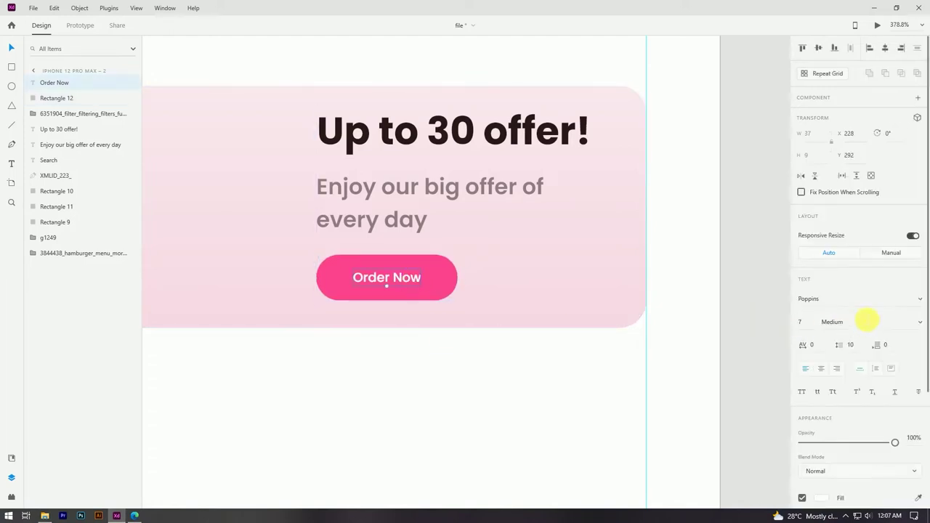
left_click(917, 321)
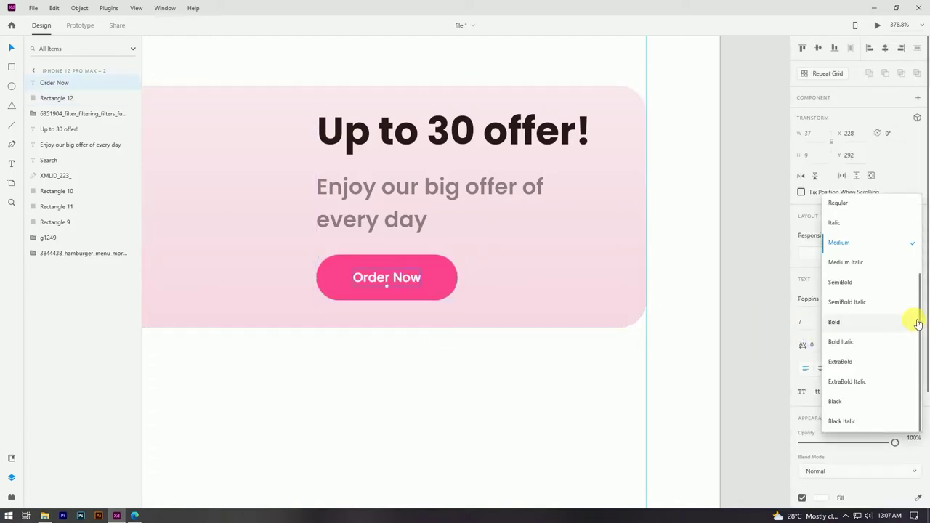
left_click(843, 283)
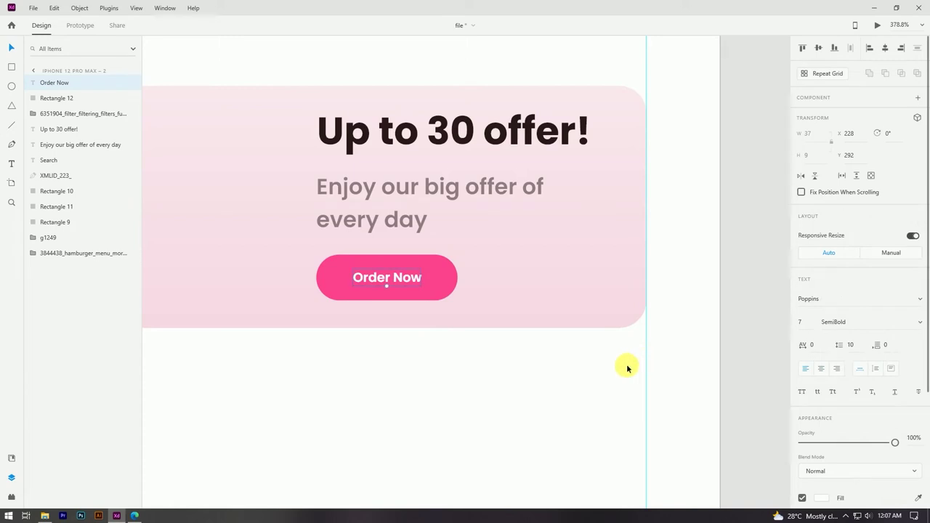
scroll(593, 302, "down", 3)
left_click(642, 293)
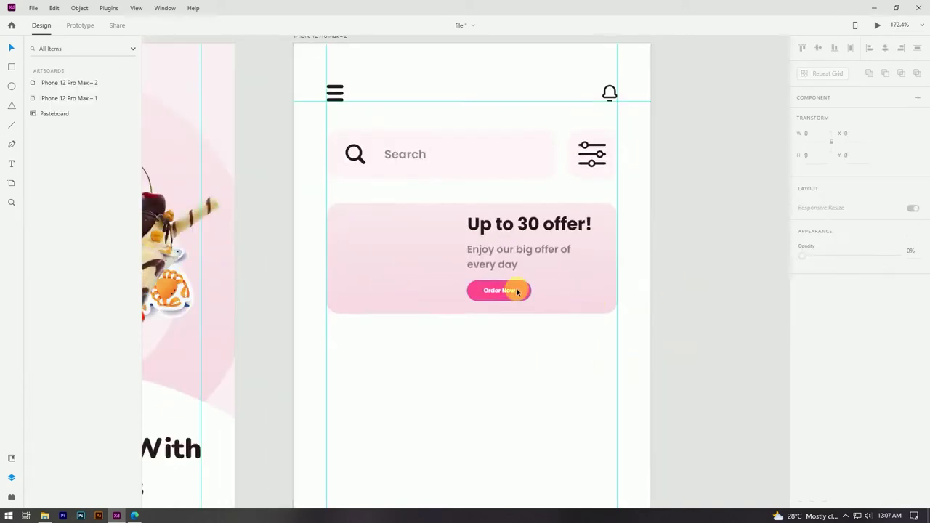
Step: Import pngwing.com (3).png from the Icon and image folder and scale it to about 207 by 214 over the offer banner's empty side
left_click(45, 516)
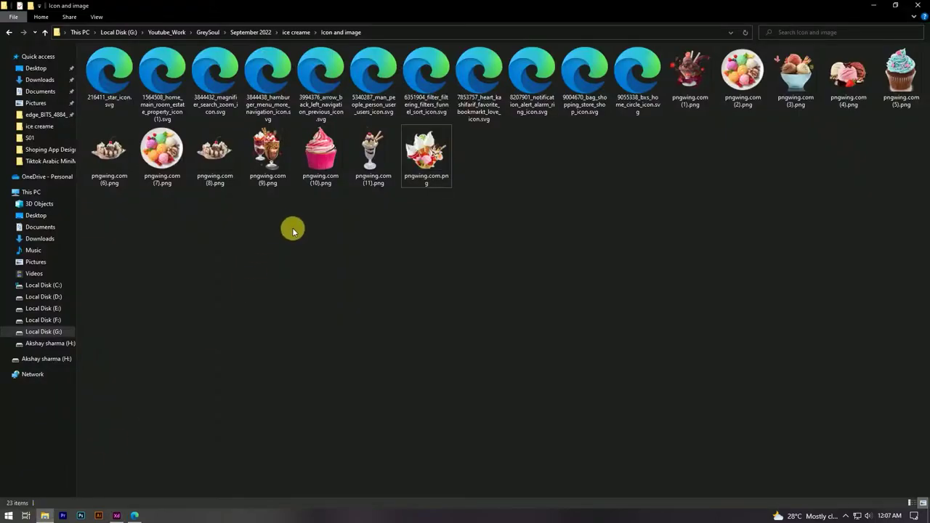
left_click_drag(795, 76, 303, 222)
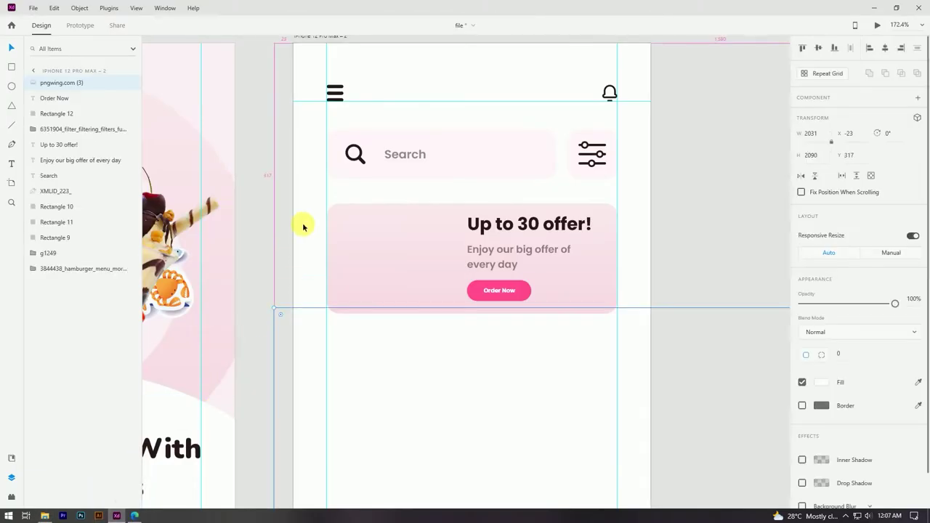
scroll(303, 223, "down", 5)
left_click_drag(476, 354, 365, 180)
left_click_drag(494, 46, 360, 209)
scroll(325, 231, "up", 10)
left_click_drag(273, 235, 289, 263)
scroll(286, 240, "down", 3)
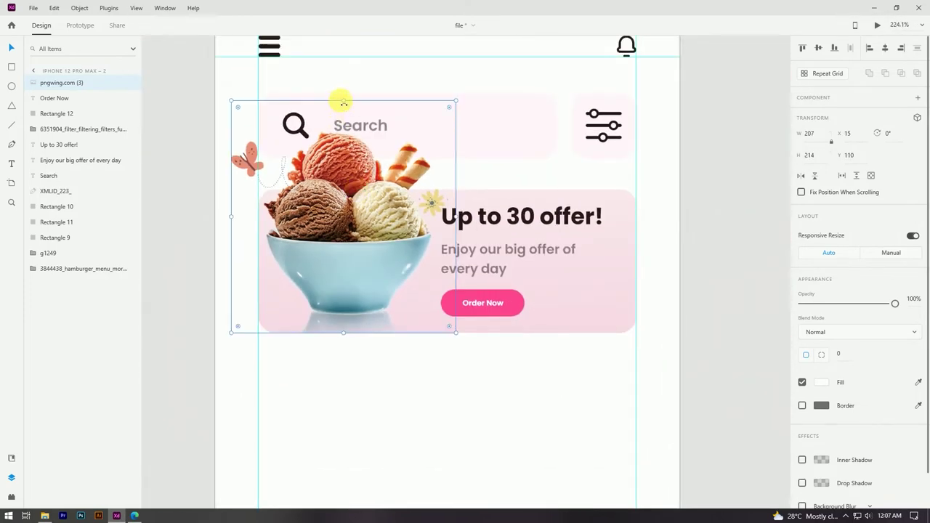
Step: Shrink the ice cream bowl image to about 137 by 141 so it fits inside the banner beside the text
left_click_drag(347, 109, 344, 183)
key("alt")
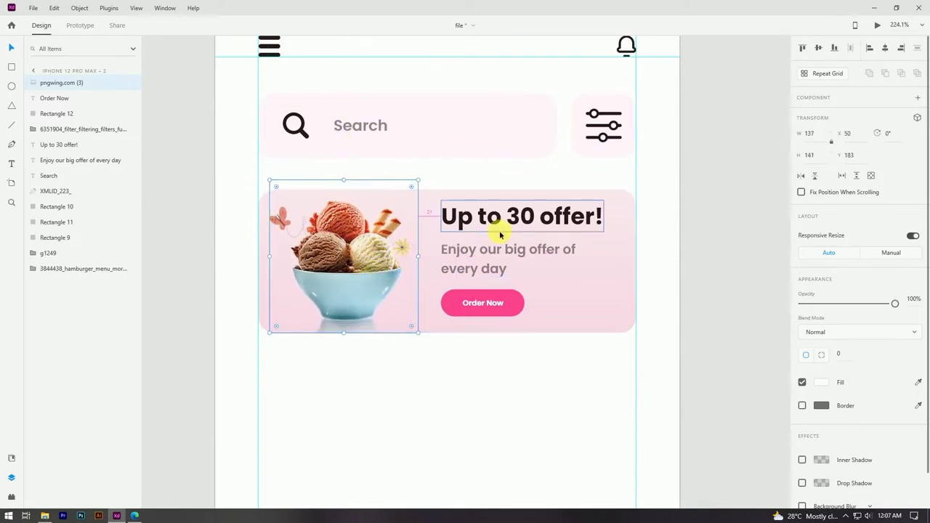
scroll(501, 231, "down", 3)
left_click(681, 212)
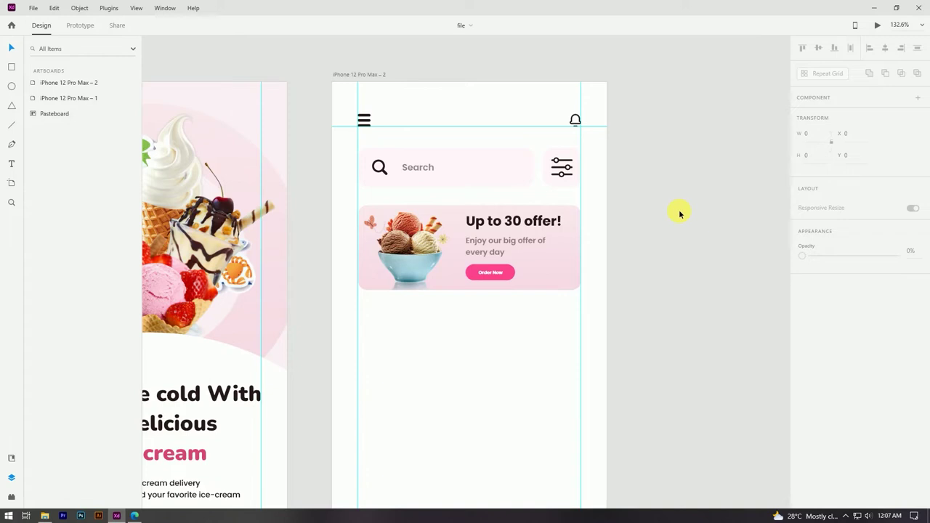
scroll(664, 207, "down", 3)
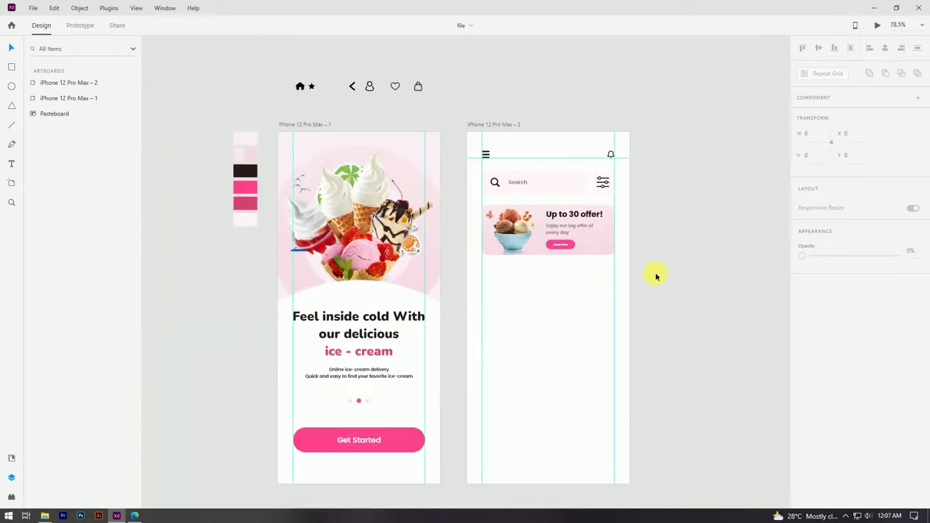
scroll(655, 274, "up", 2)
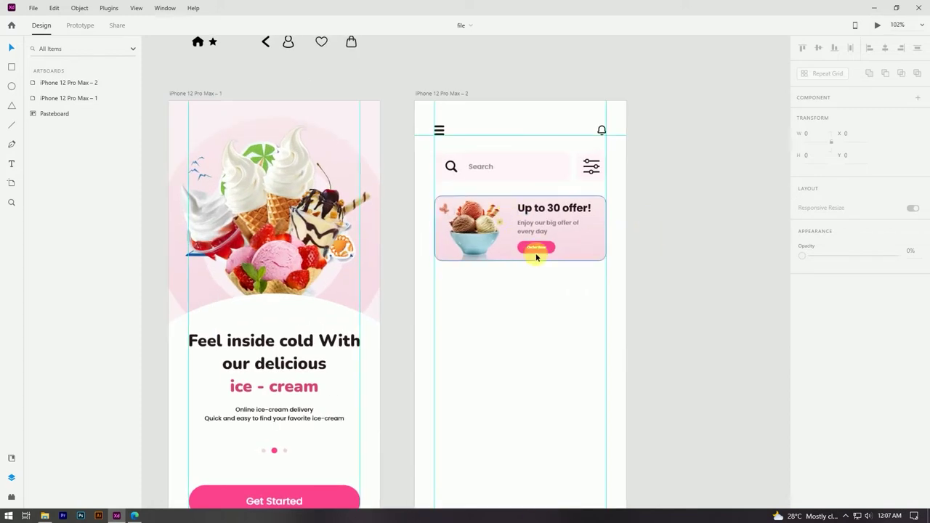
Step: Copy the banner heading below the banner, change its text to "Popular" and align it at X 40, Y 357
scroll(530, 183, "up", 2)
left_click_drag(529, 183, 424, 284)
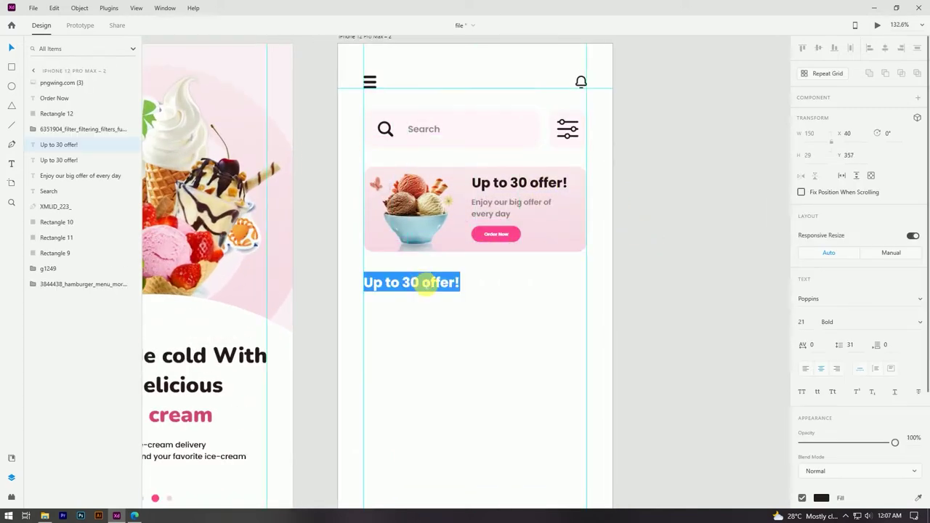
type("Popu")
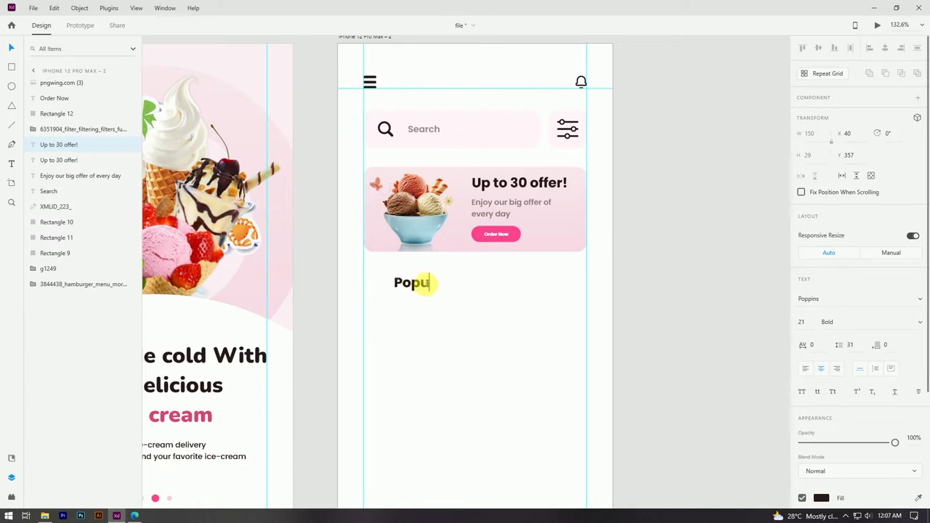
type("lar")
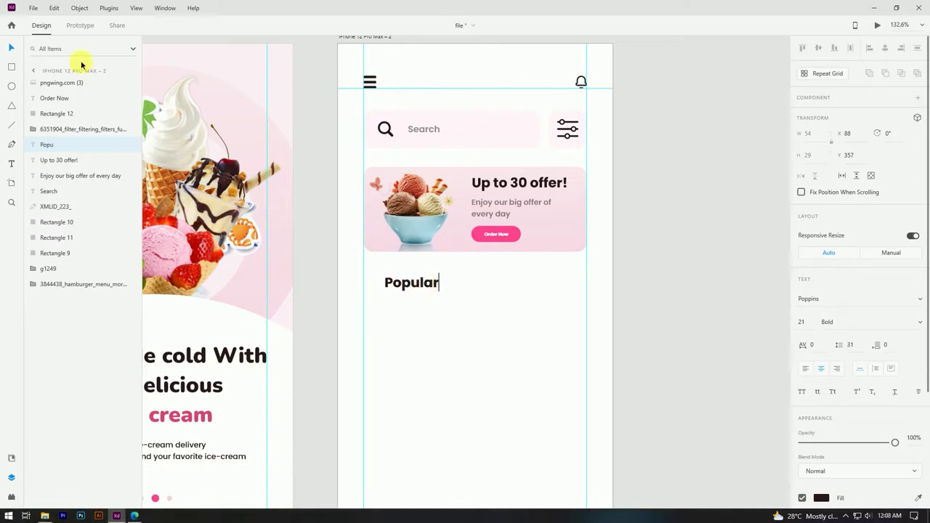
left_click(12, 48)
left_click_drag(421, 282, 404, 282)
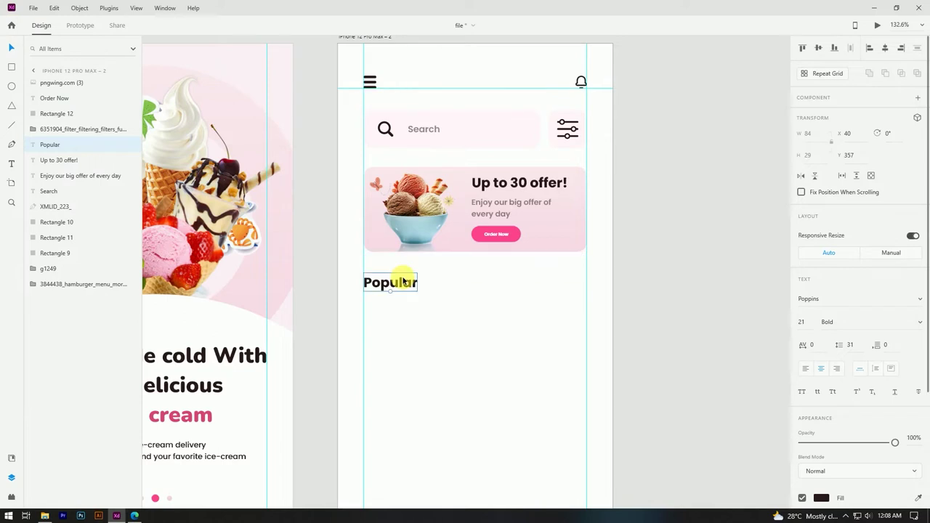
left_click(429, 366)
double_click(441, 345)
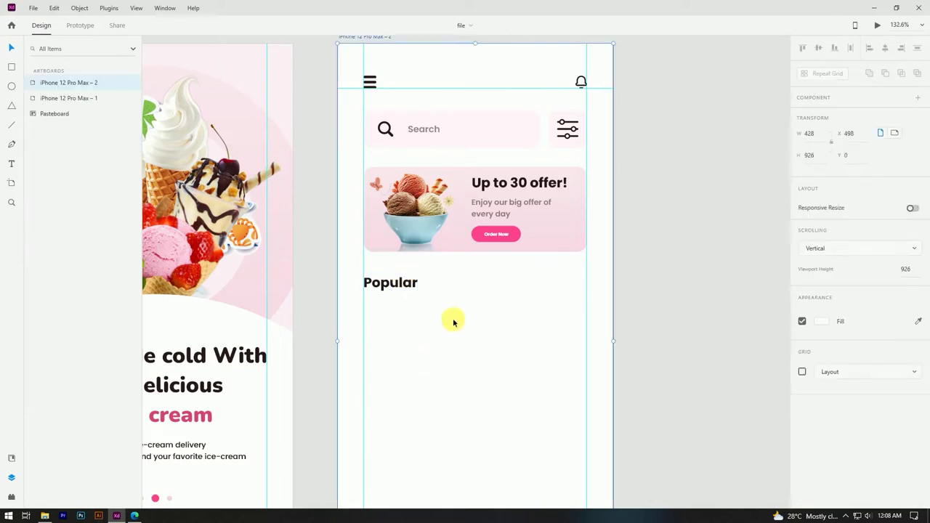
scroll(467, 298, "down", 1)
left_click(631, 332)
scroll(632, 332, "up", 1)
left_click_drag(628, 330, 641, 313)
scroll(637, 308, "down", 3)
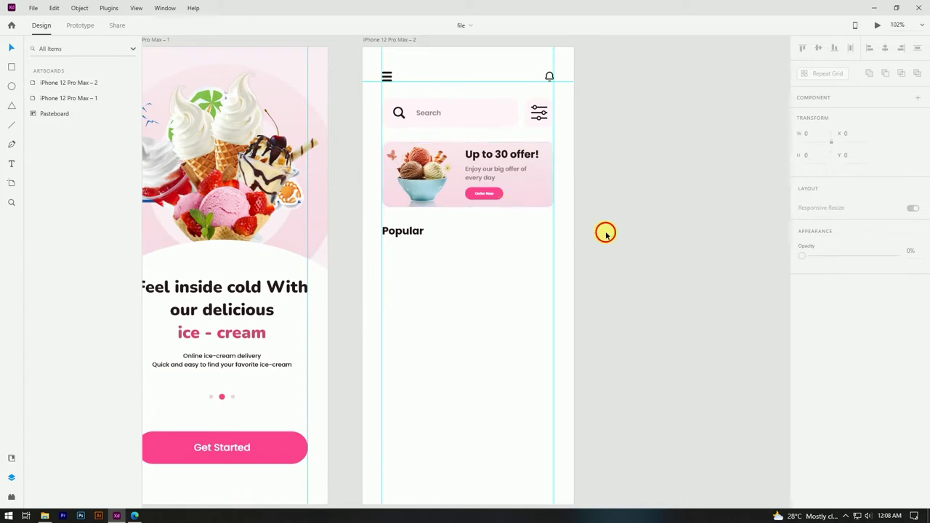
scroll(615, 237, "down", 1)
scroll(614, 218, "down", 2)
scroll(609, 191, "up", 3)
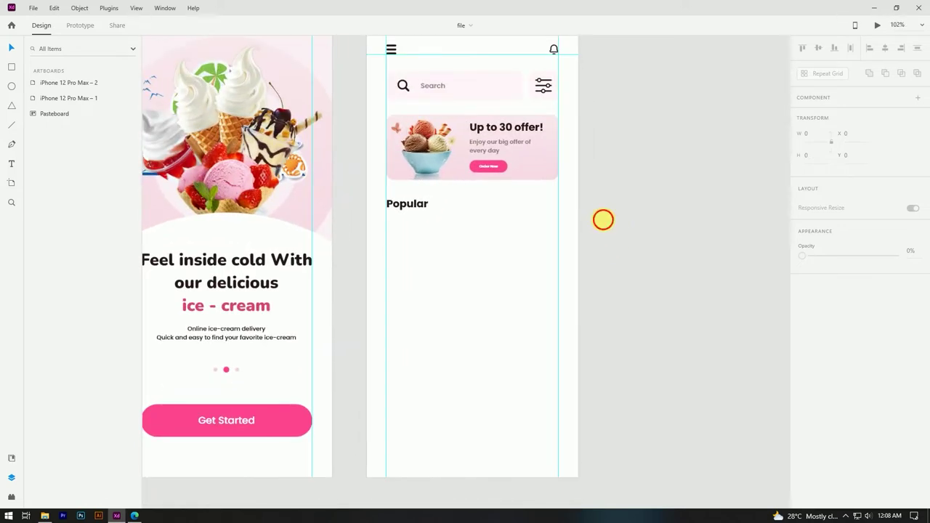
Step: Draw a card rectangle about 163 by 188 beneath the "Popular" heading at X 40 and move it slightly up
left_click(11, 67)
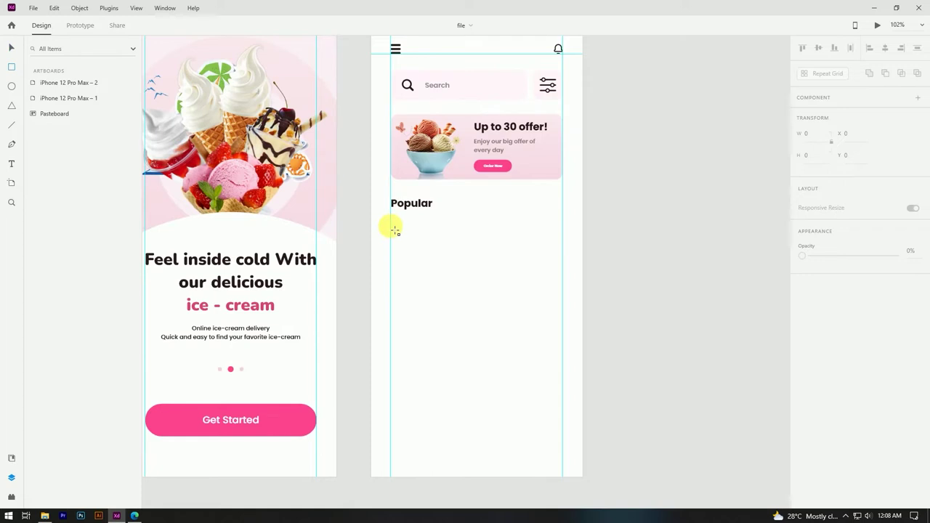
left_click_drag(392, 224, 474, 315)
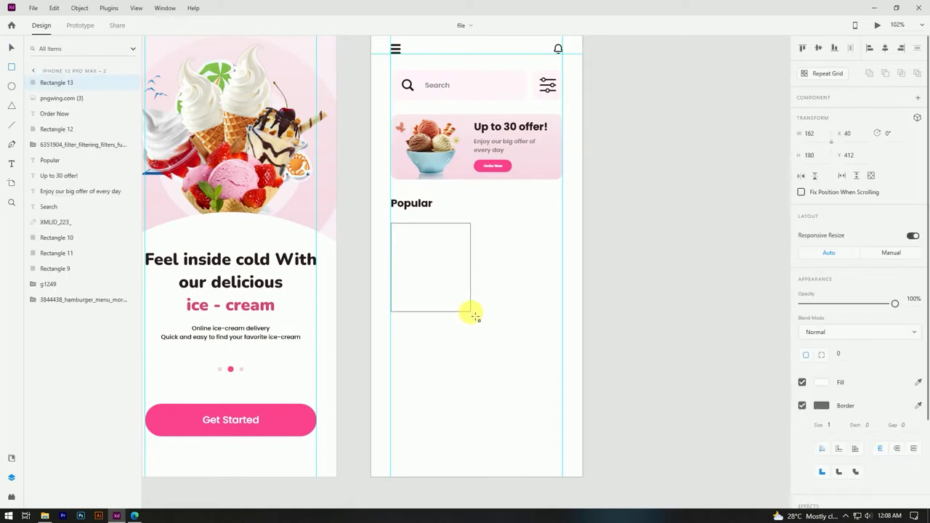
left_click_drag(474, 317, 474, 318)
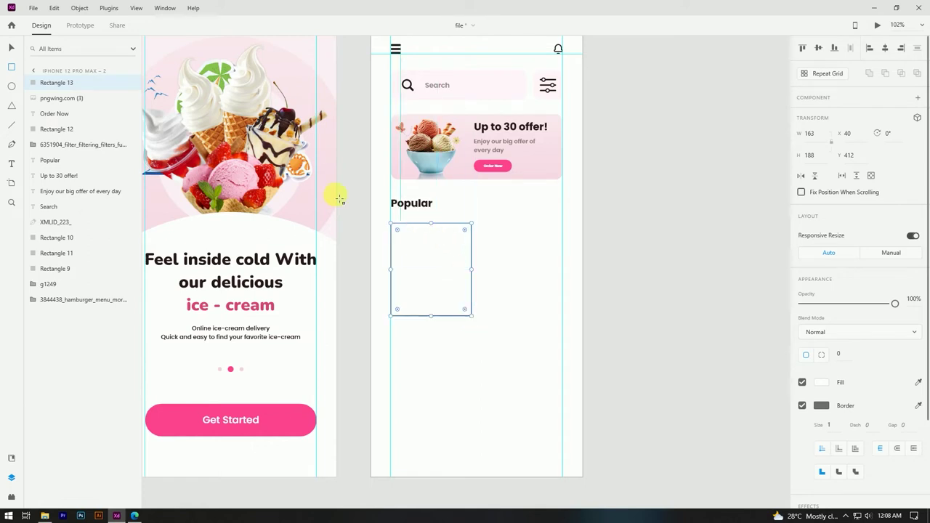
left_click(11, 49)
left_click_drag(460, 252, 460, 247)
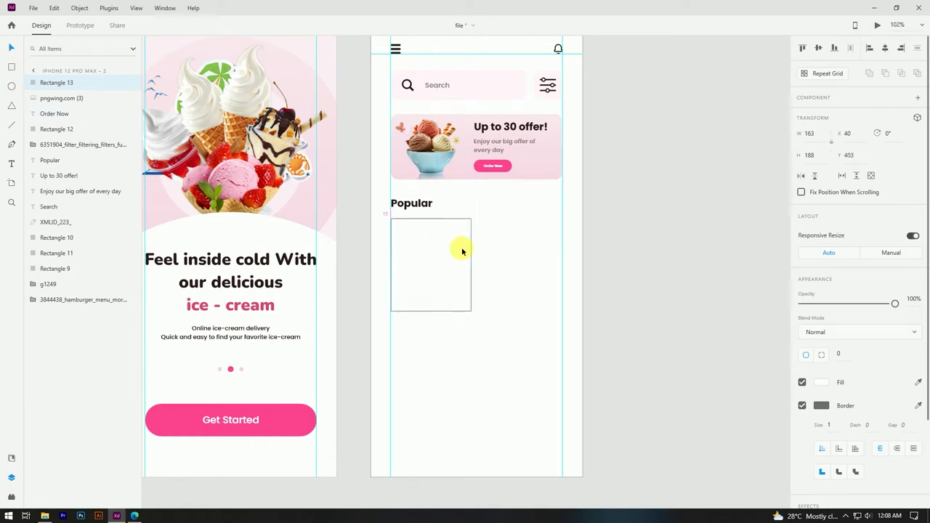
Step: Distribute the banner, "Popular" heading and card rectangle evenly in the vertical direction
left_click(422, 206, "shift")
left_click(523, 175, "shift")
left_click(914, 48)
left_click(710, 228)
Step: Move the card rectangle closer to the "Popular" heading and even out the vertical spacing between banner, heading and card again
scroll(476, 213, "up", 5)
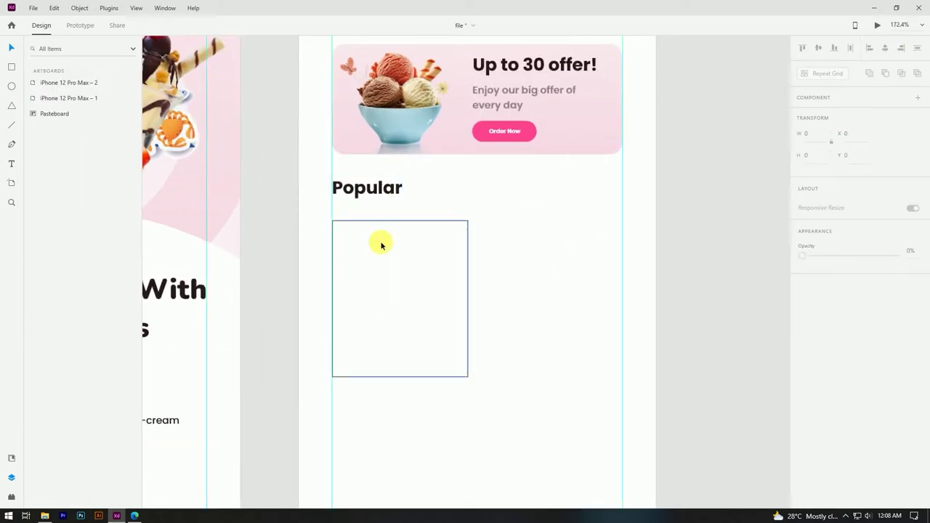
left_click_drag(380, 245, 382, 228)
left_click(374, 183, "shift")
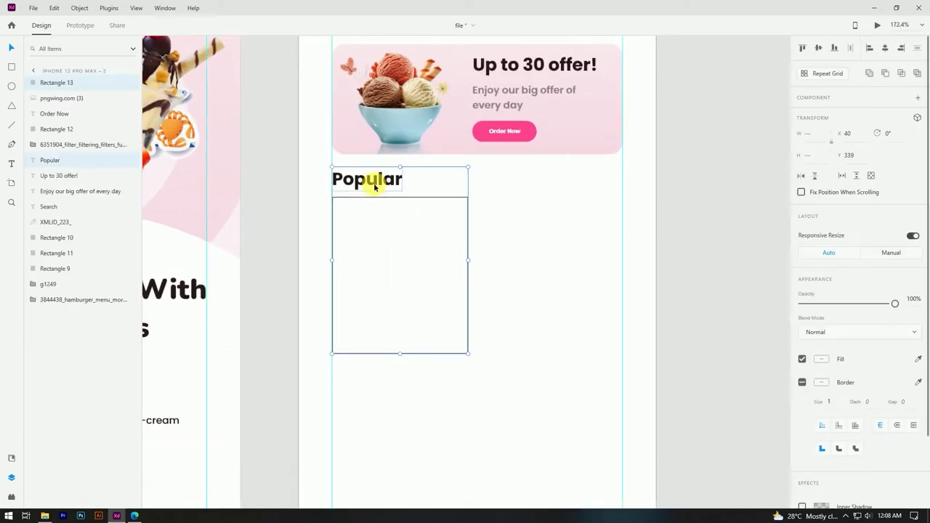
left_click(602, 148, "shift")
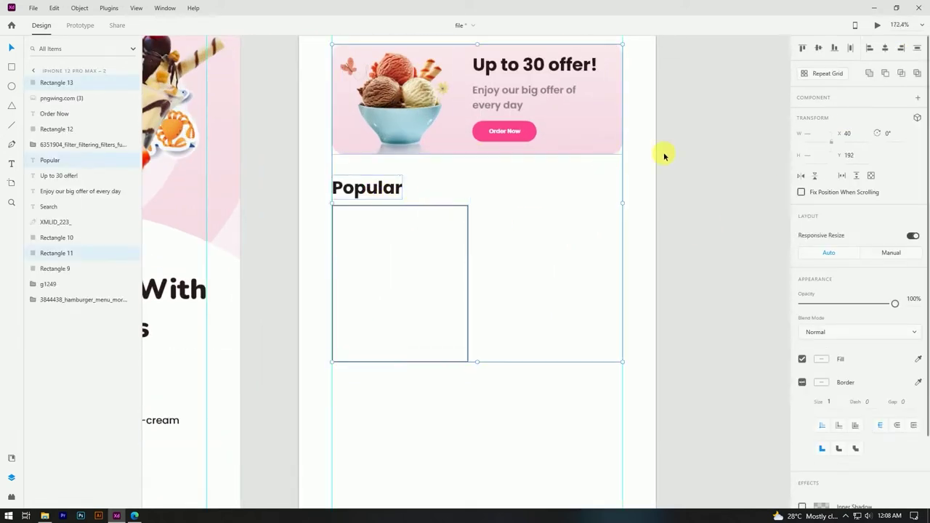
left_click(918, 51)
left_click(627, 273)
scroll(415, 260, "down", 3)
scroll(430, 267, "up", 3)
Step: Remove the card rectangle's border and fill it with a pale pink sampled from the colour swatches
left_click(396, 269)
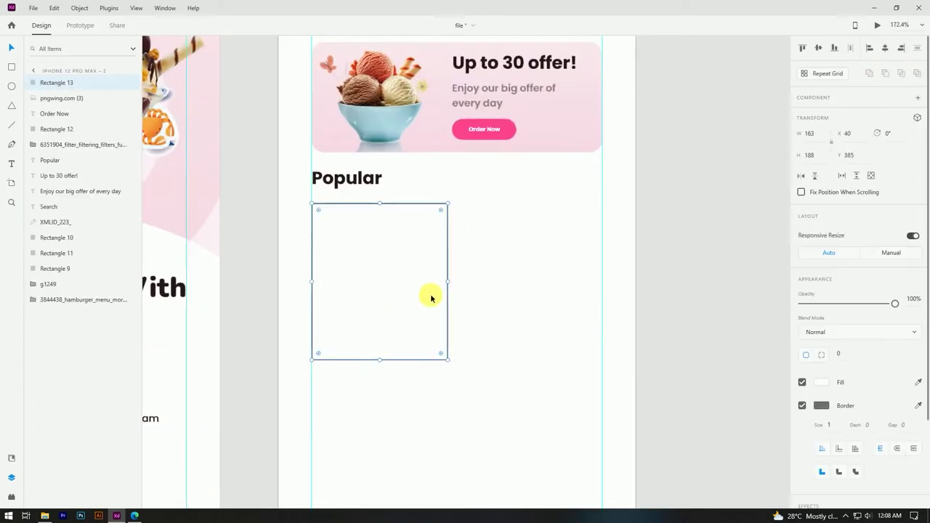
left_click(802, 406)
scroll(442, 333, "down", 3)
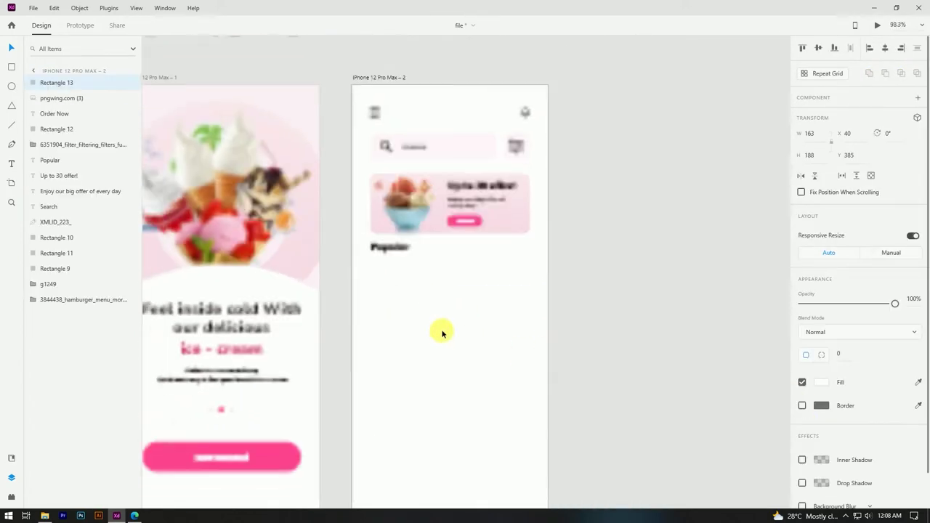
scroll(407, 319, "down", 1)
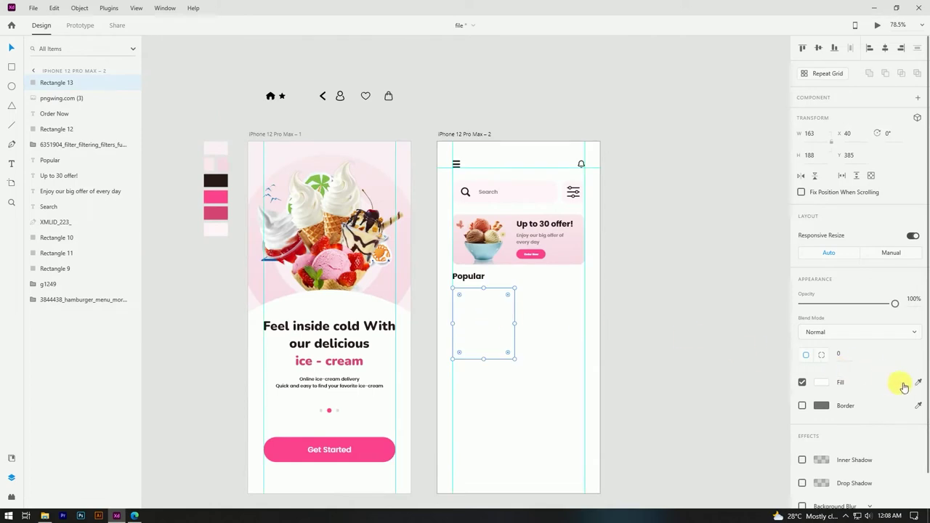
left_click(667, 275)
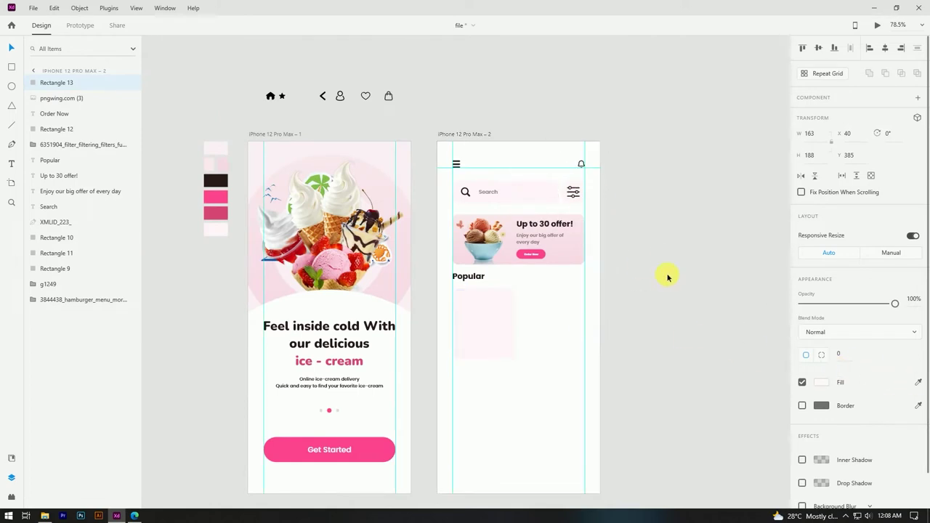
Step: Resample the card rectangle's fill from the pale pink swatches, undoing one pick along the way
scroll(668, 276, "down", 3)
scroll(602, 249, "up", 3)
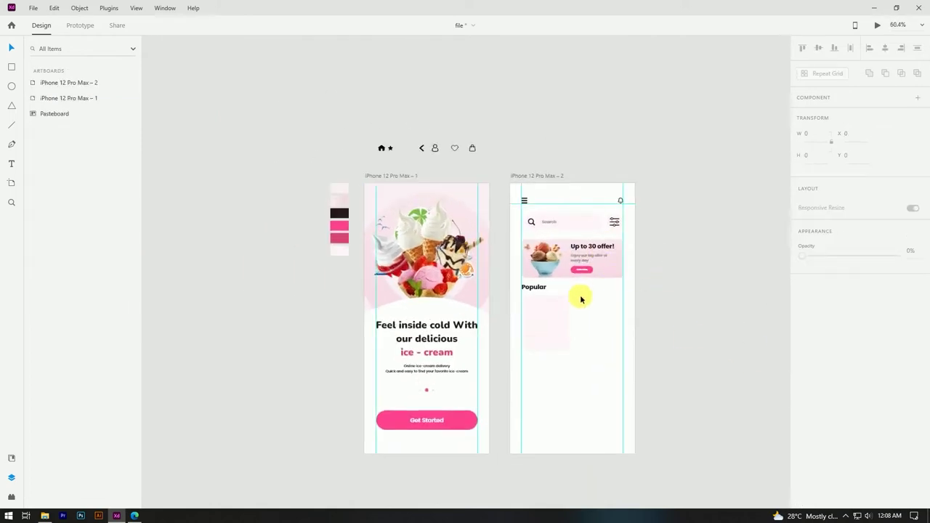
left_click(557, 335)
key("i")
left_click(268, 161)
left_click(309, 115)
key("ctrl+z")
left_click(311, 117)
Step: Set the card rectangle's corner radius to 20
left_click_drag(571, 381, 476, 354)
scroll(525, 310, "up", 4)
left_click(333, 303)
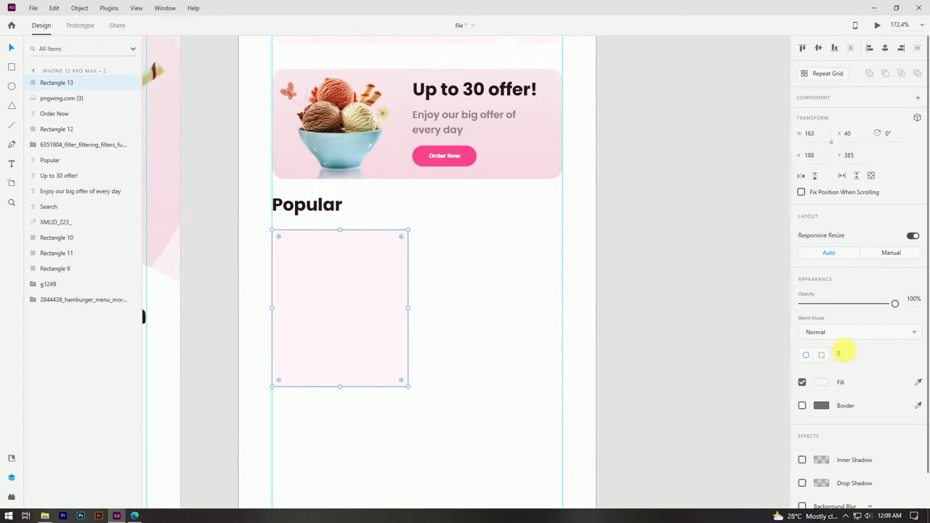
key("Return")
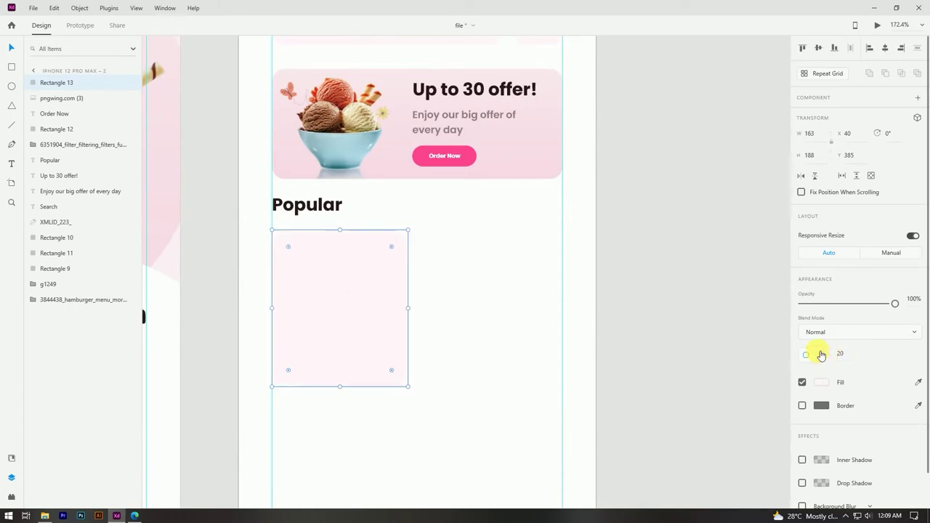
Step: Extend the card rectangle below the "Popular" heading downward slightly, to a height of about 192
left_click(695, 258)
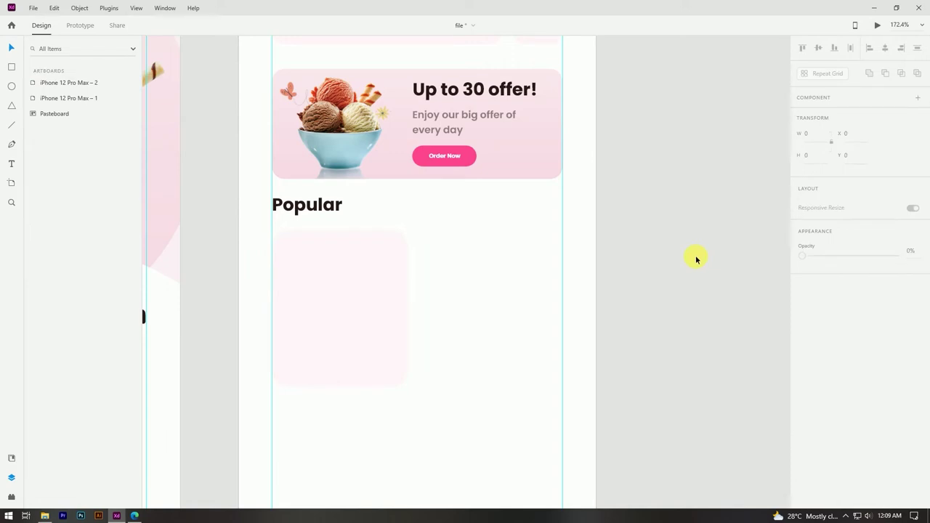
left_click(339, 376)
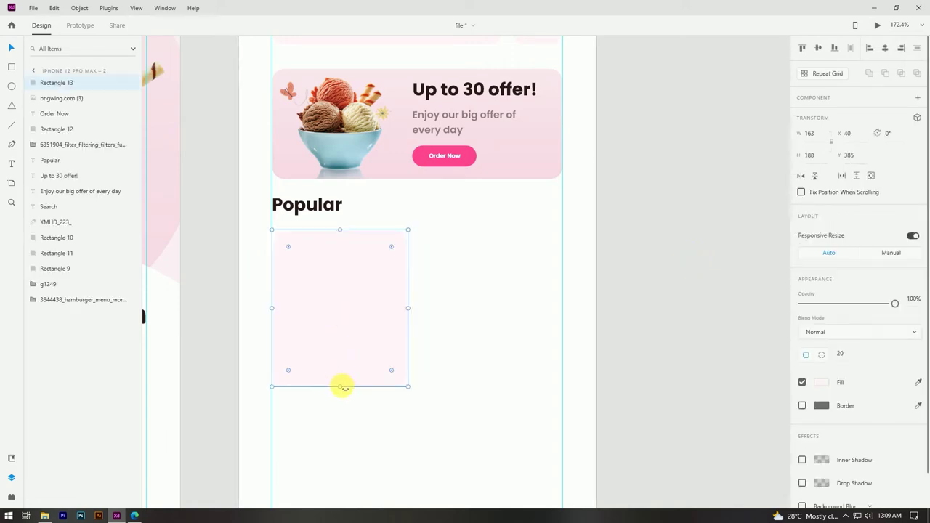
left_click_drag(340, 386, 341, 391)
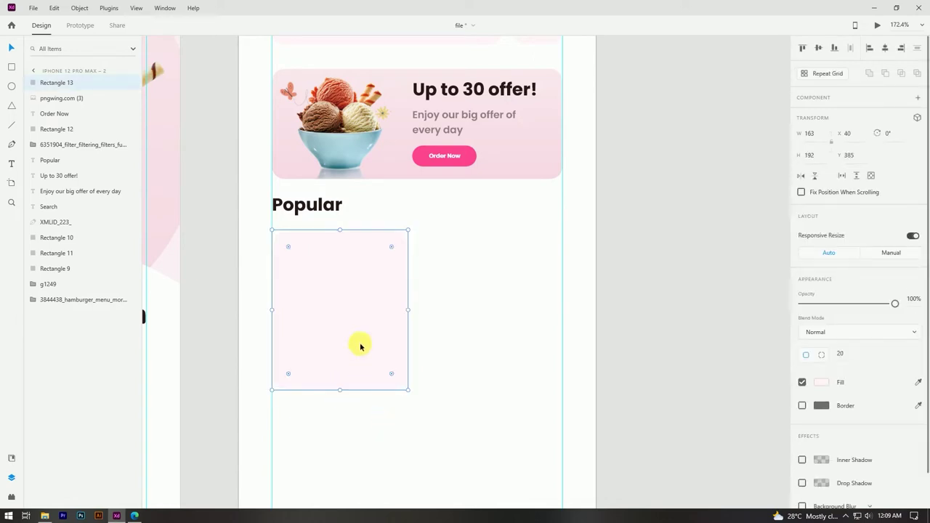
Step: Duplicate the card rectangle in place and shrink the copy around its centre to about 131 by 154
key("ctrl+d")
key("alt")
left_click_drag(408, 391, 394, 374)
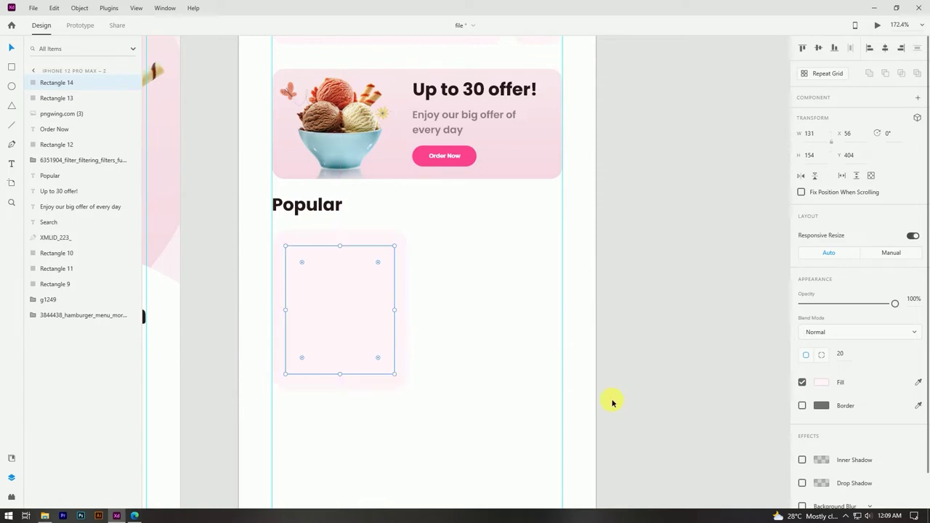
Step: Fill the inner rectangle with white and enlarge it around its centre to about 149 by 176, leaving a thin pink margin
left_click(821, 382)
left_click(690, 355)
left_click(679, 336)
left_click(484, 282)
left_click(363, 257)
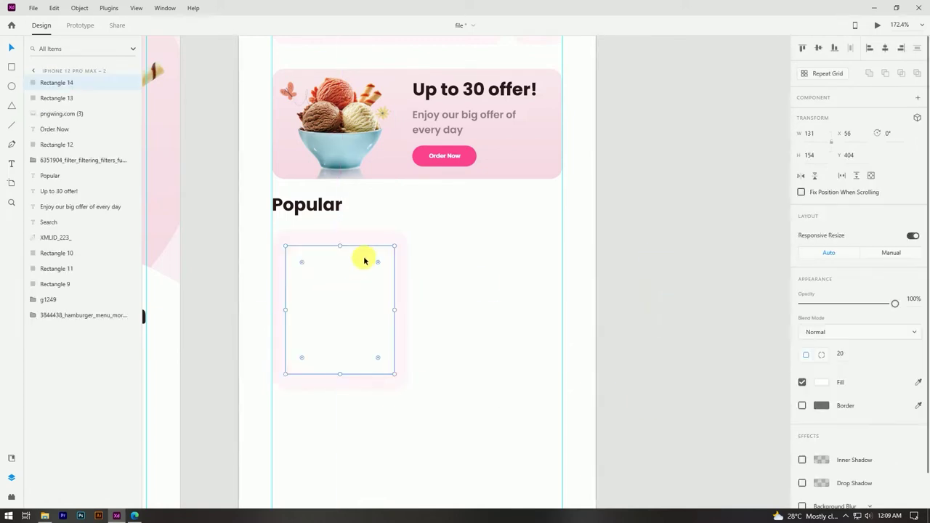
left_click_drag(393, 247, 406, 241)
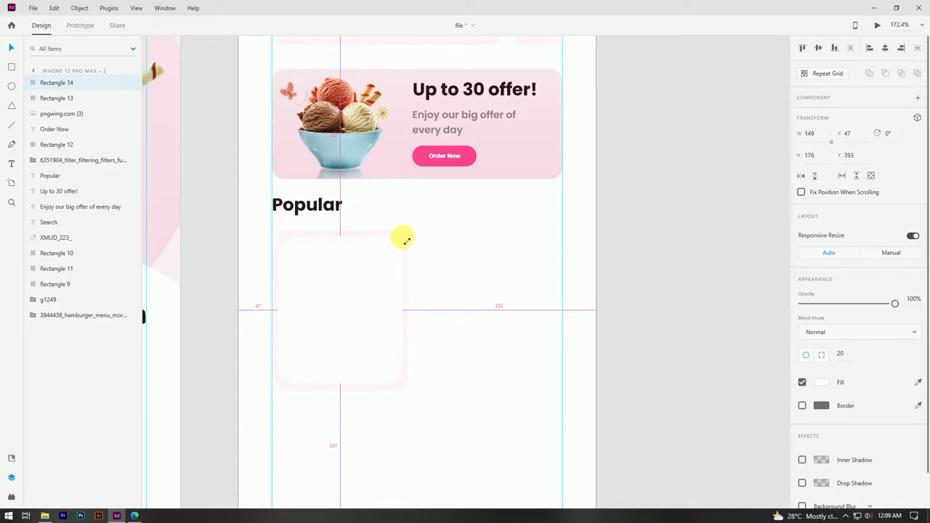
Step: Shorten the white inner rectangle of the Popular card from its lower edge to about 116 high, leaving it 149 wide
left_click_drag(406, 240, 406, 240)
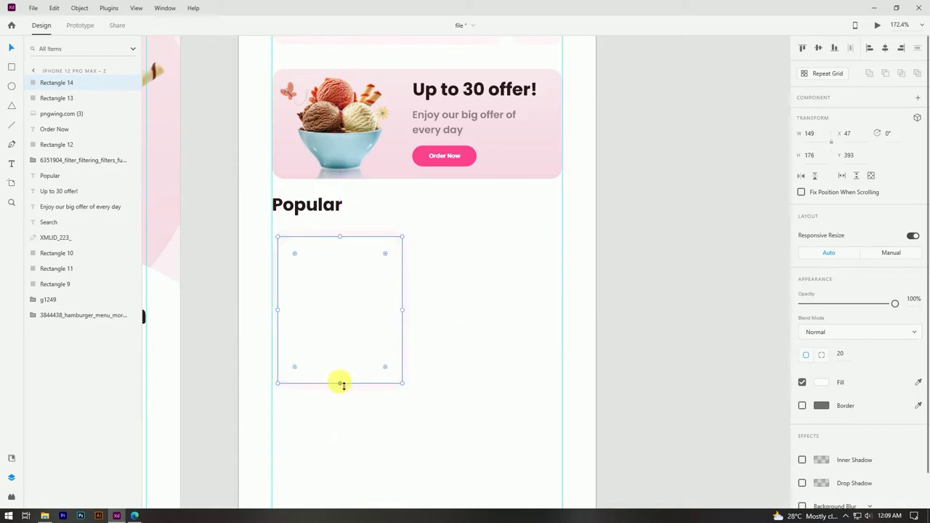
left_click_drag(339, 382, 345, 342)
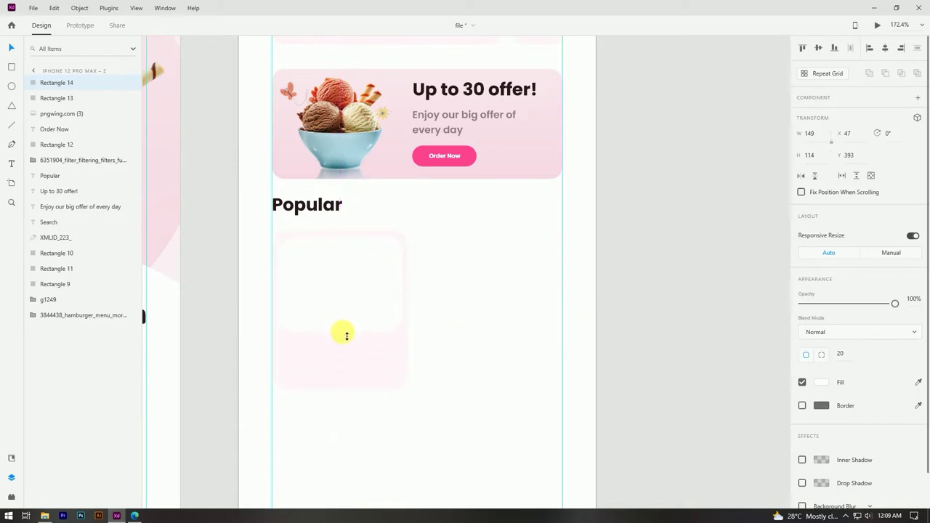
left_click_drag(346, 338, 347, 337)
left_click(555, 336)
scroll(482, 296, "down", 5)
left_click(483, 297)
Step: Set the corner radius of the card's white inner rectangle to 15
scroll(481, 287, "up", 5)
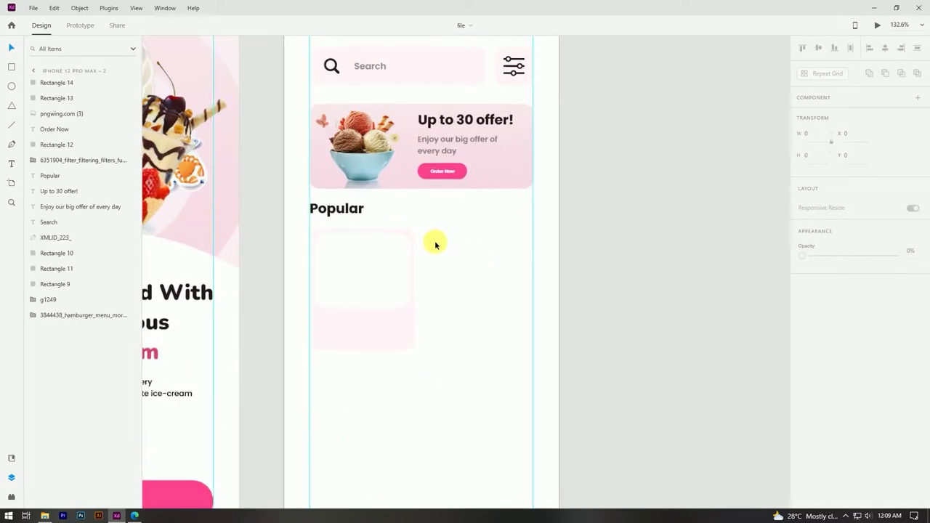
left_click(397, 243)
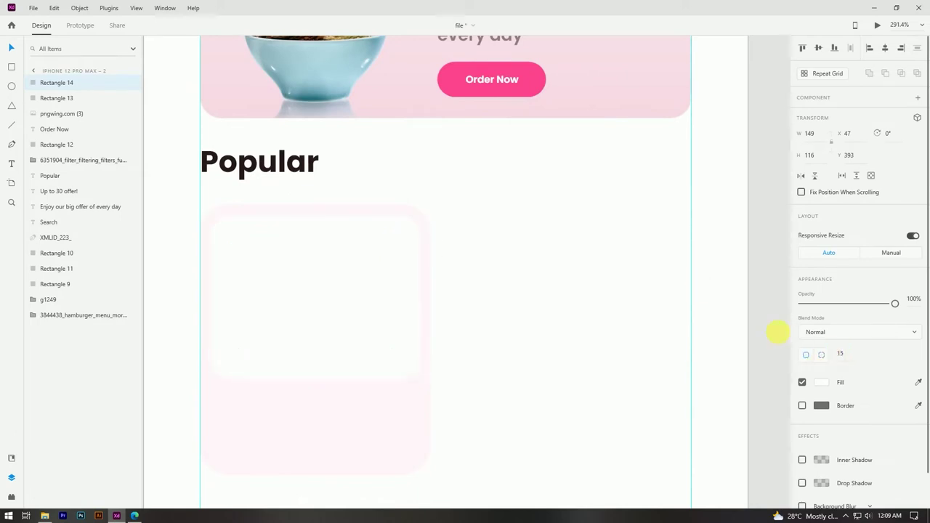
left_click(473, 255)
scroll(473, 256, "down", 3)
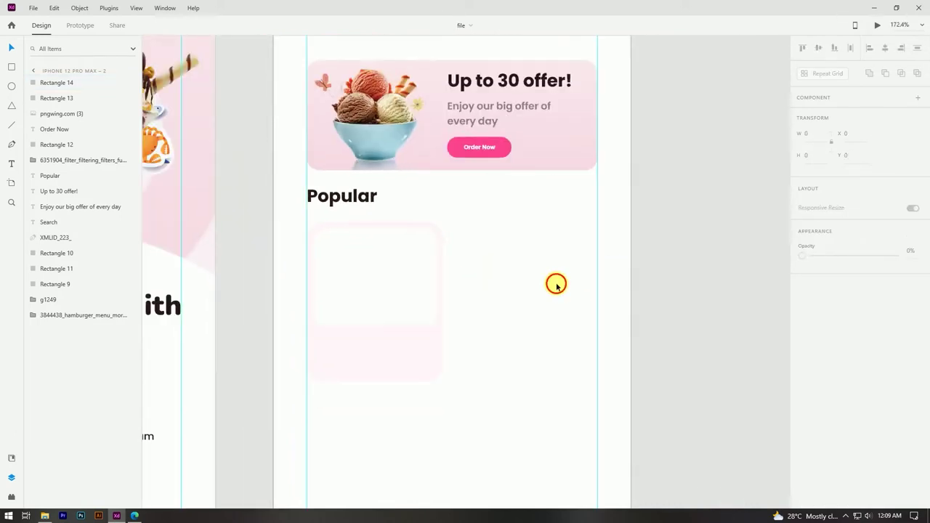
Step: Draw a rectangle about 52 wide and 29 high against the card's right edge, below the white inner area
scroll(504, 305, "up", 2)
scroll(527, 322, "down", 2)
scroll(516, 324, "up", 4)
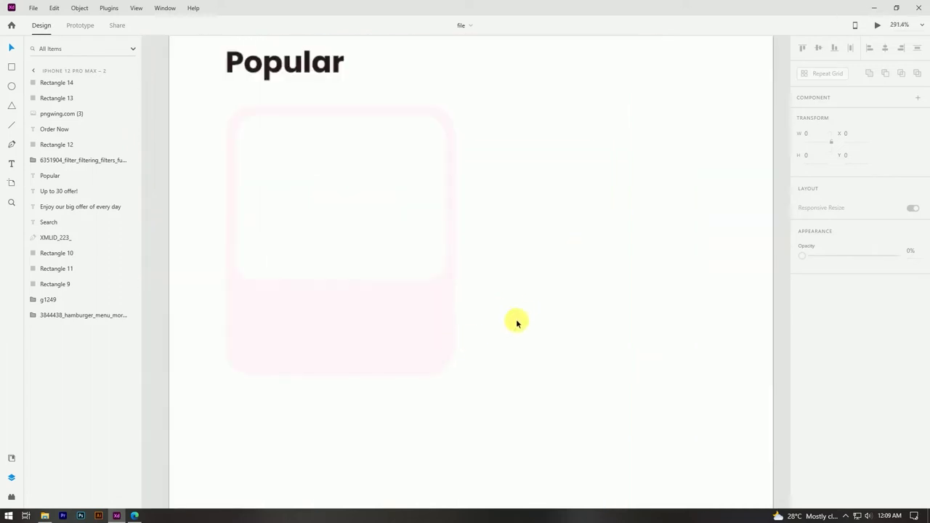
scroll(447, 327, "up", 1)
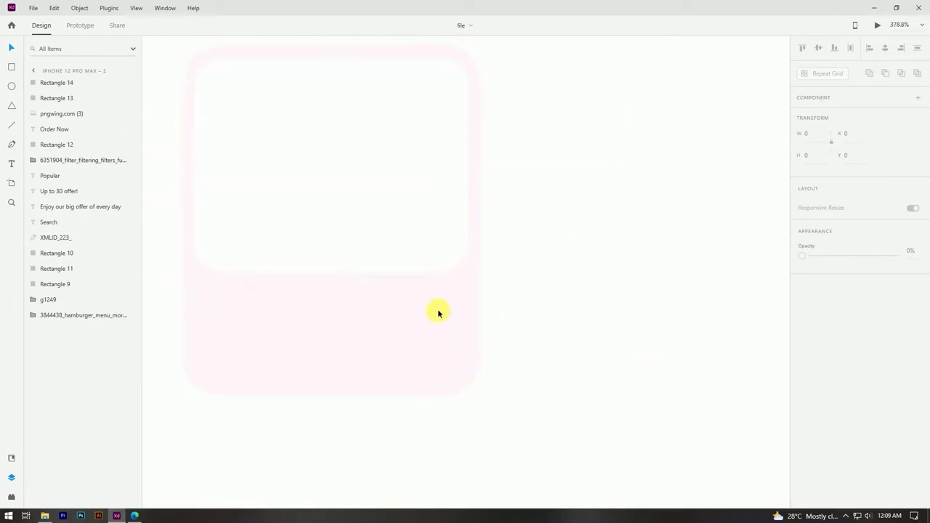
left_click(12, 68)
left_click_drag(385, 304, 480, 351)
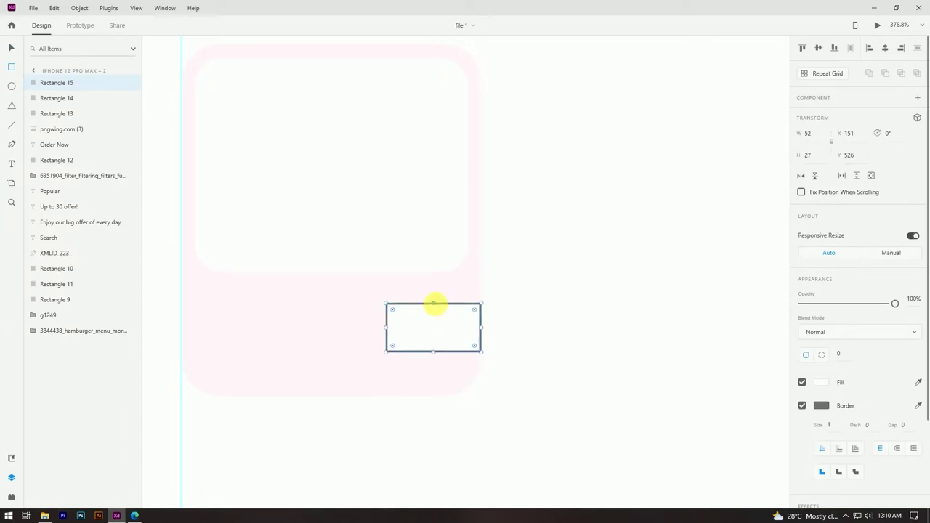
left_click_drag(434, 303, 439, 302)
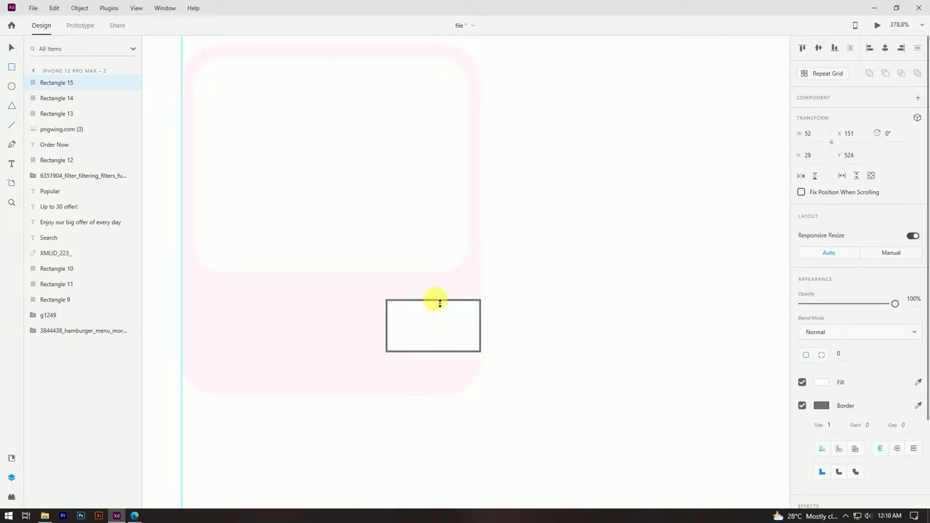
left_click_drag(445, 336, 444, 330)
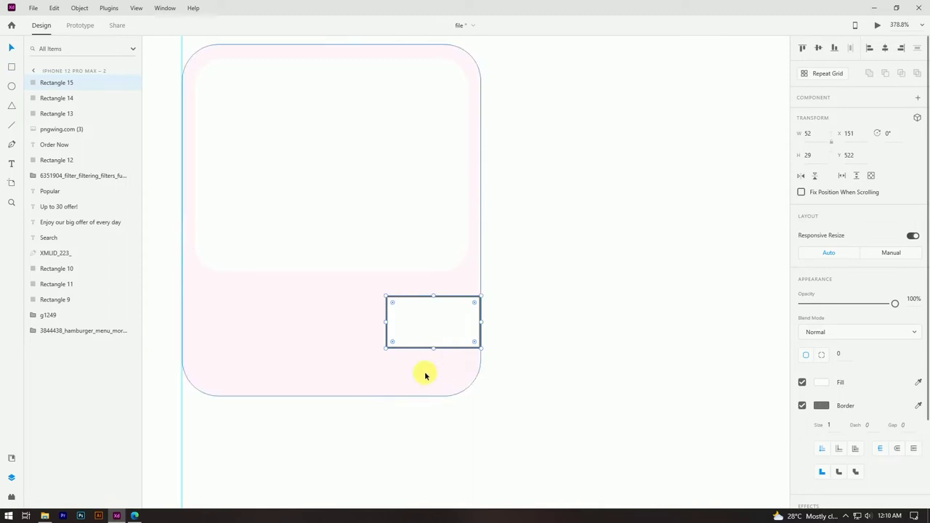
Step: Shorten the pink card slightly from its lower edge, and raise the small rectangle to Y 519 and narrow it to about 49 wide
left_click(339, 392)
left_click_drag(339, 393, 335, 385)
left_click_drag(444, 328, 442, 322)
left_click_drag(385, 315, 444, 320)
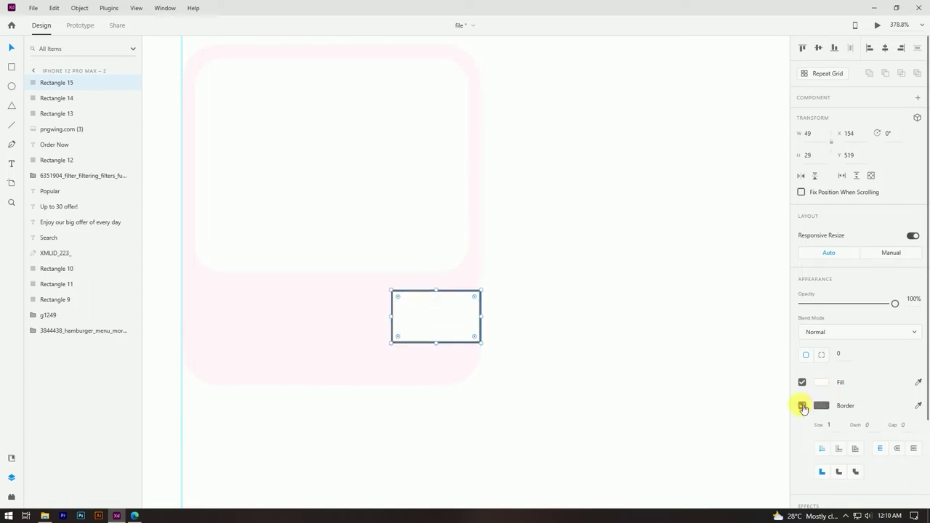
Step: Remove the small rectangle's border and fill it with the pink sampled from the Order Now button
left_click(802, 406)
scroll(619, 385, "down", 4)
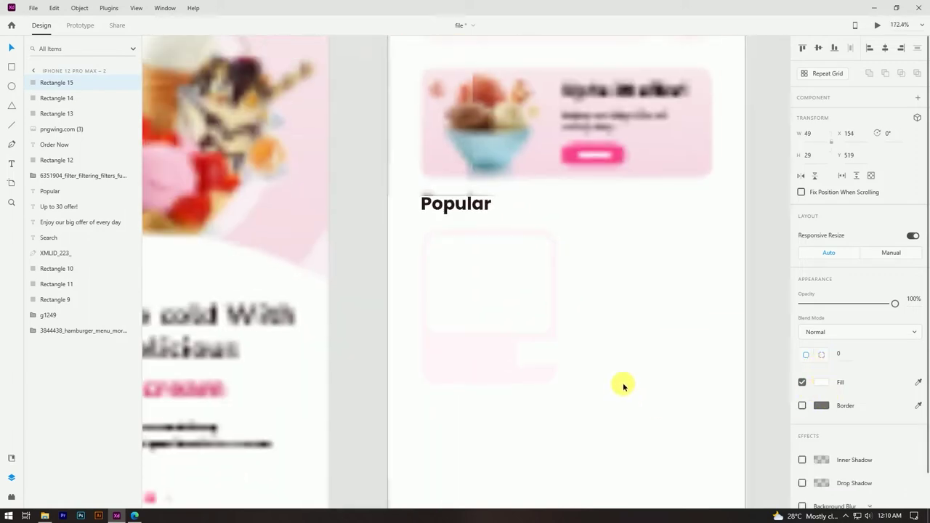
left_click(593, 154)
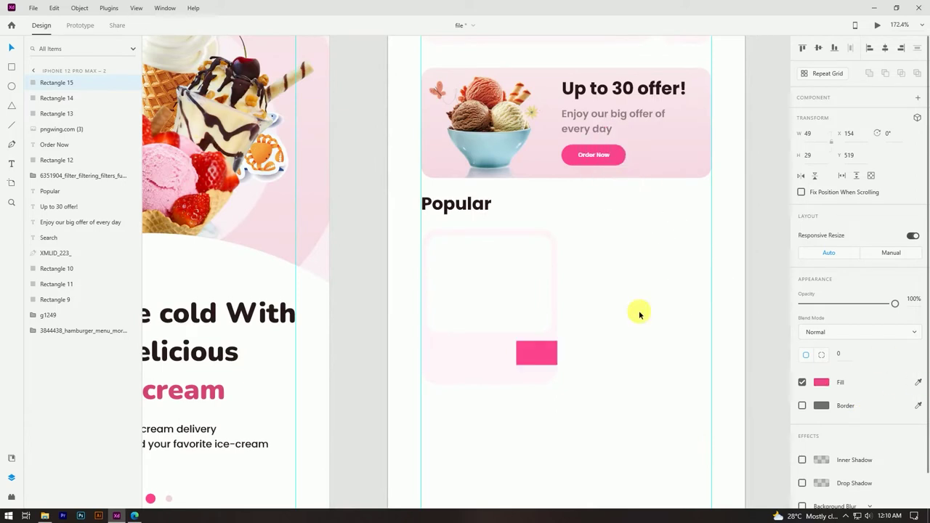
Step: Switch the small pink rectangle to a separate radius for each corner
scroll(587, 359, "up", 4)
left_click(488, 323)
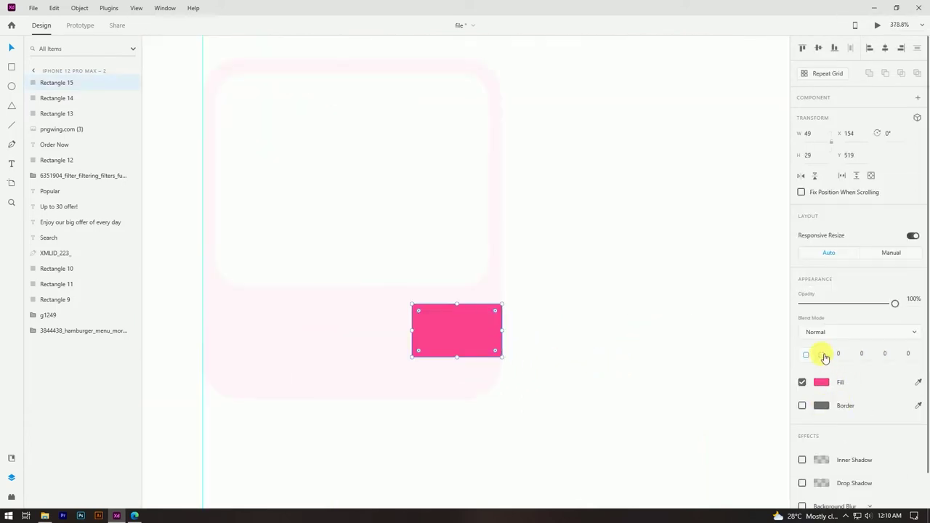
left_click(851, 355)
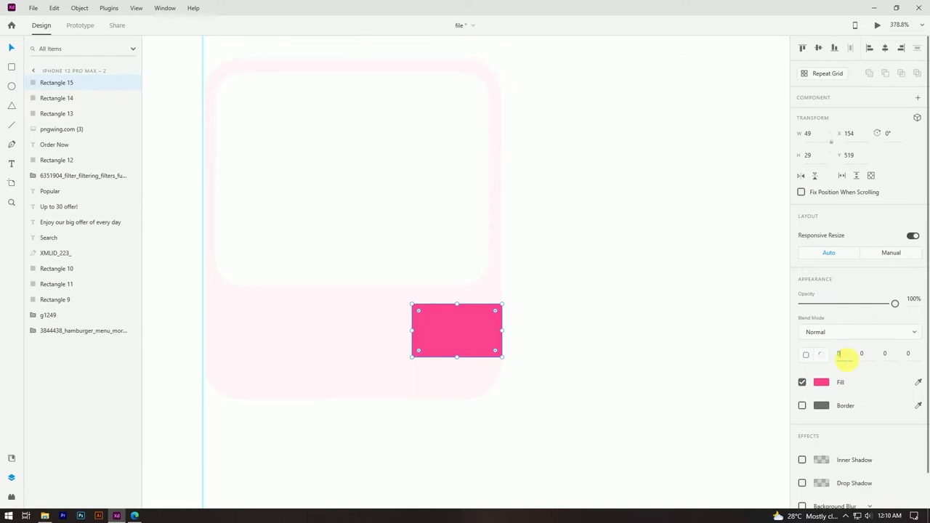
type("50")
key("Return")
left_click_drag(863, 355, 888, 298)
left_click_drag(915, 372, 915, 371)
mouse_move(909, 354)
left_mouse_down()
mouse_move(903, 216)
mouse_move(895, 363)
left_mouse_up()
key("ctrl+z")
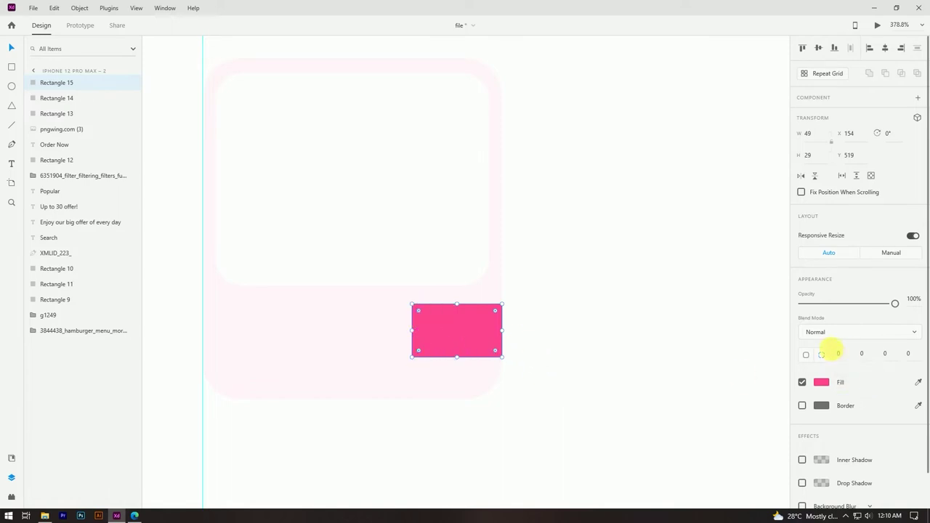
Step: Round the pink rectangle's top-left and bottom-left corners with a radius of 20, keeping its right side square
left_click_drag(845, 354, 841, 299)
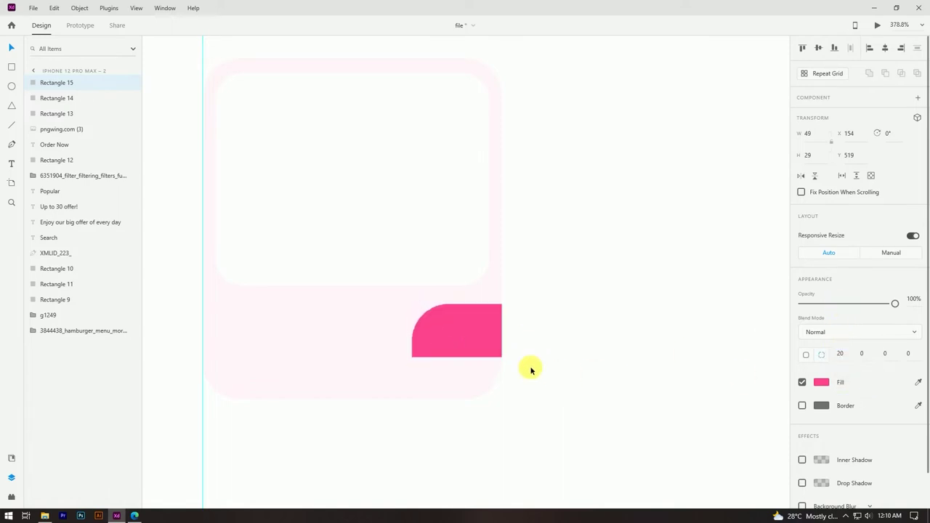
left_click(908, 353)
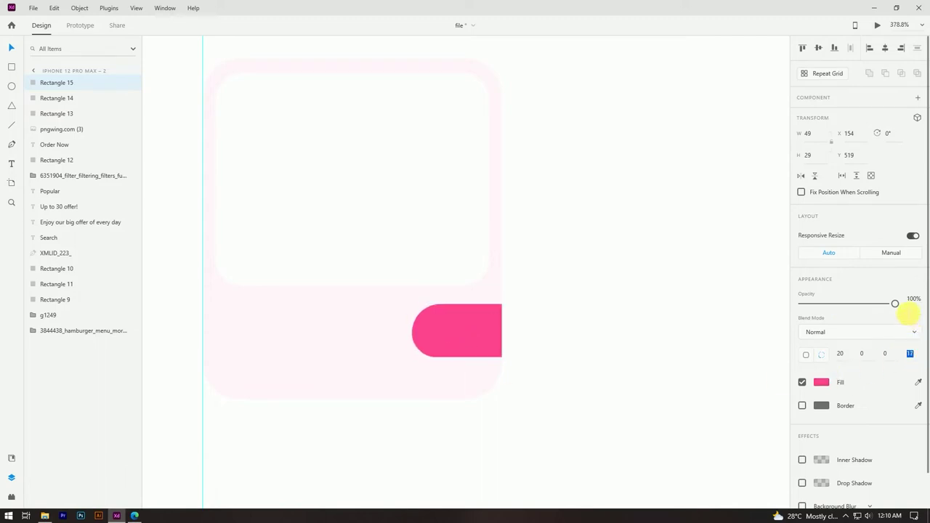
left_click_drag(908, 313, 909, 312)
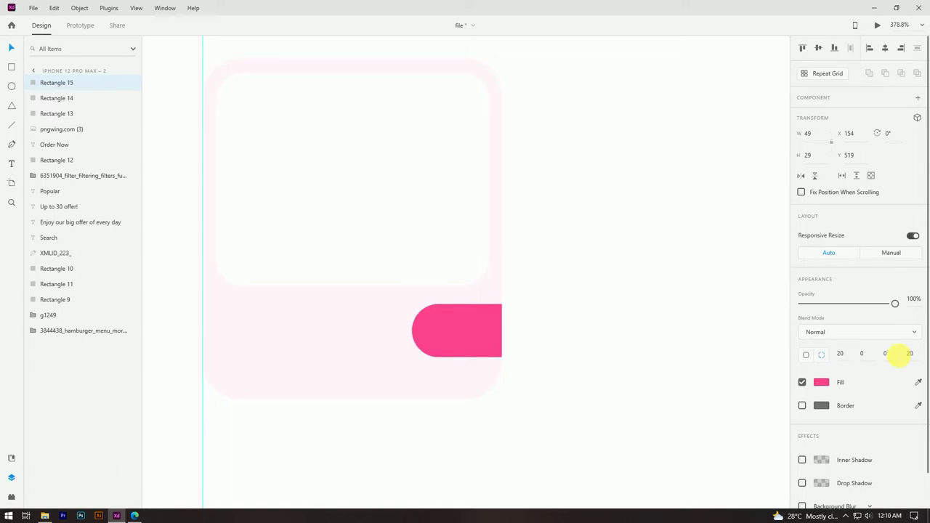
left_click(619, 412)
Step: Draw a horizontal line about 20 long in the middle of the small pink button
scroll(603, 324, "down", 5)
scroll(605, 330, "down", 2)
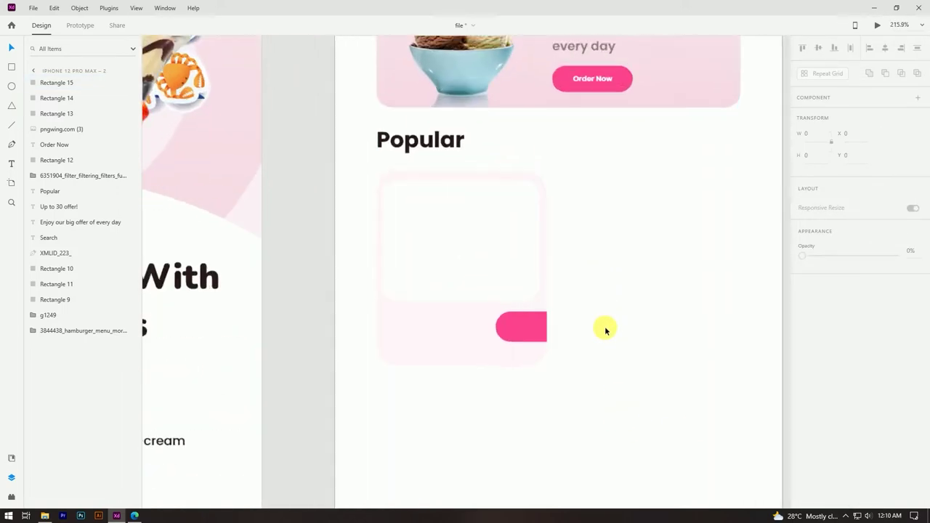
scroll(475, 332, "down", 3)
scroll(554, 191, "down", 3)
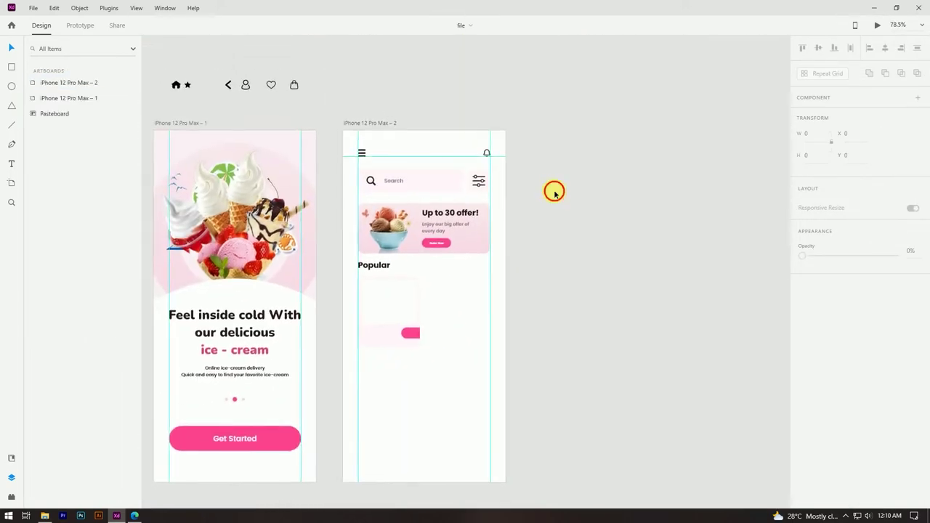
scroll(446, 301, "up", 8)
scroll(523, 314, "up", 3)
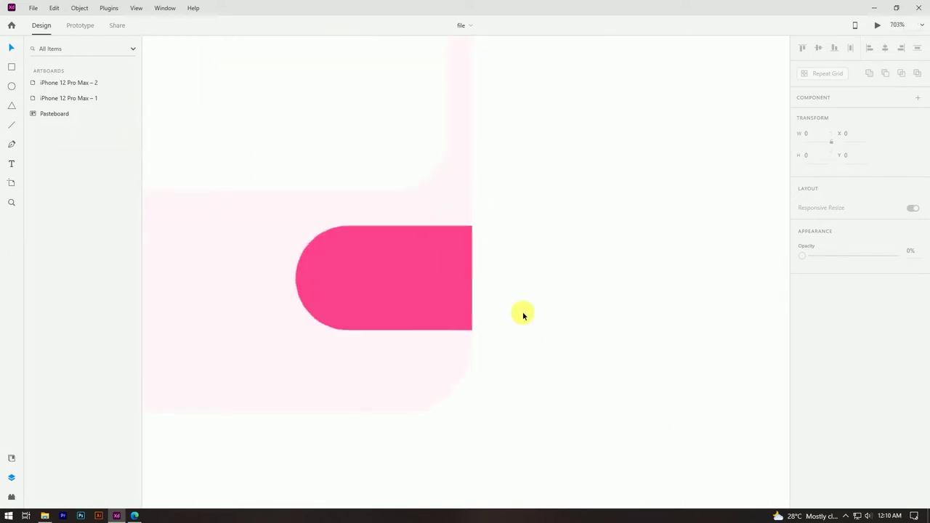
left_click(17, 127)
left_click_drag(339, 274, 420, 274)
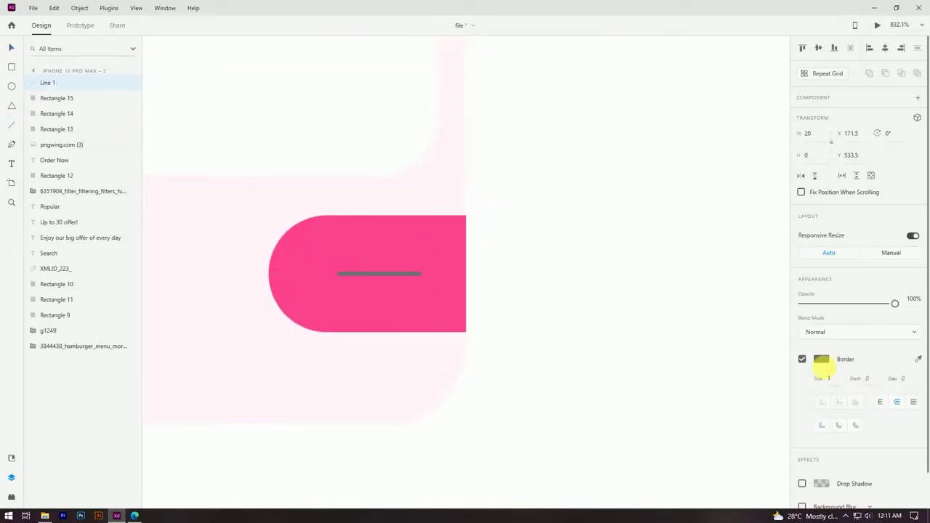
Step: Style the line with a white border, size 2.5 and round caps
left_click(821, 358)
left_click(802, 359)
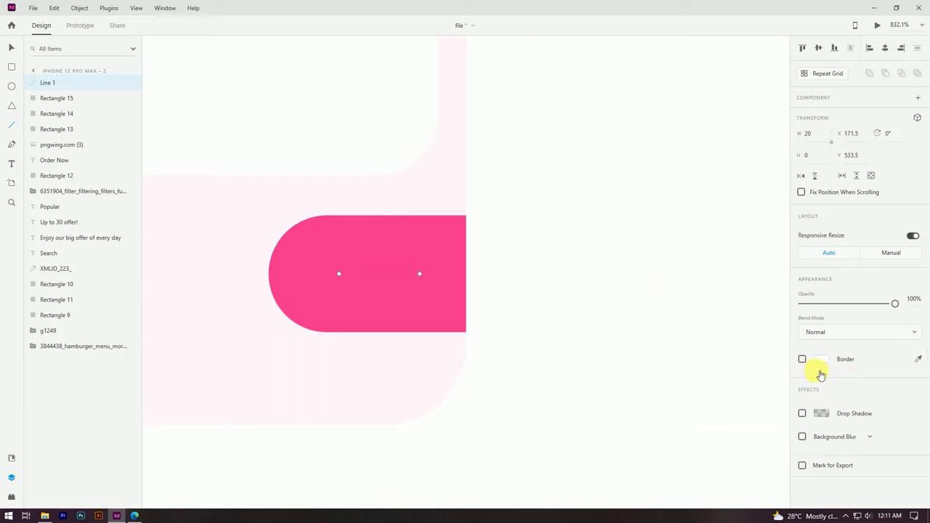
left_click(802, 359)
type("2")
key("Return")
left_click(11, 48)
left_click(632, 420)
left_click(401, 273)
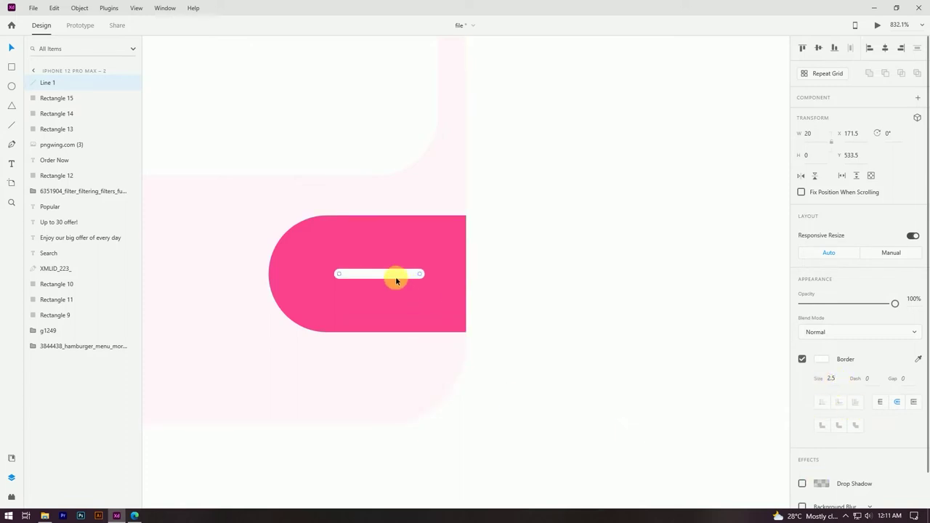
Step: Duplicate the white line, rotate the copy 90°, and group both lines into a plus icon
key("ctrl+d")
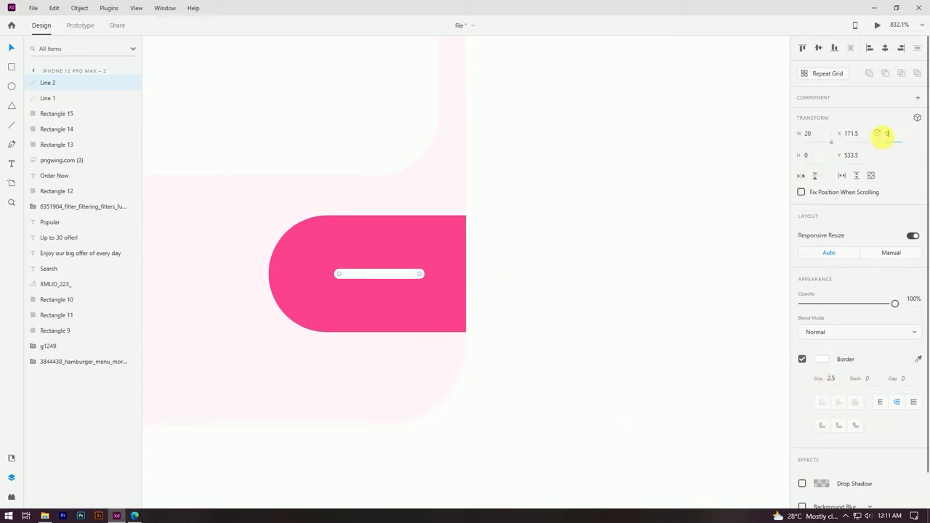
type("90")
key("Return")
left_click(397, 275, "shift")
key("ctrl+g")
Step: Scale the plus icon down around its centre to about 13.62 by 13.62
key("alt")
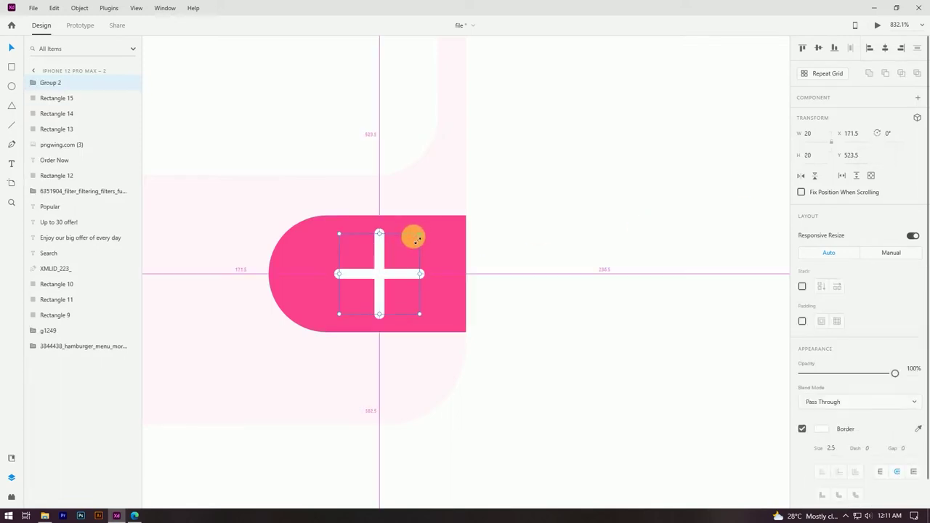
scroll(424, 250, "down", 6)
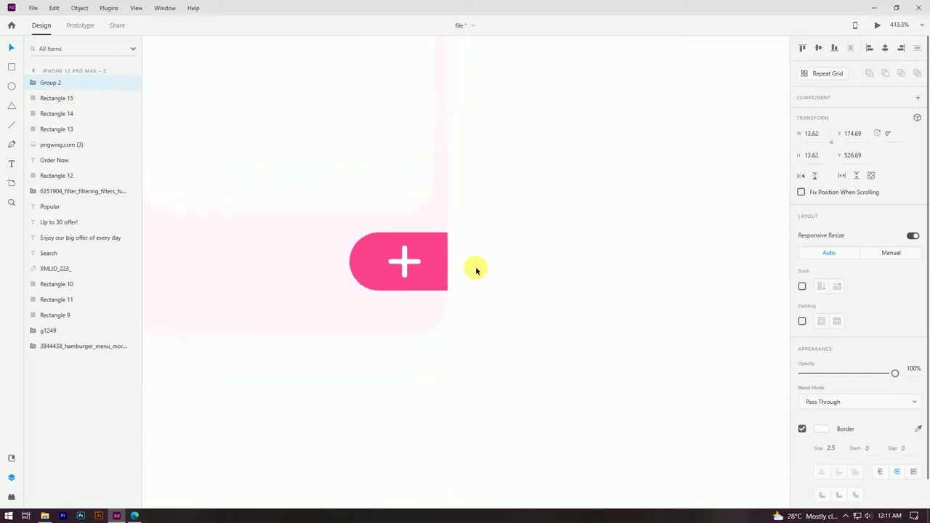
left_click(316, 271)
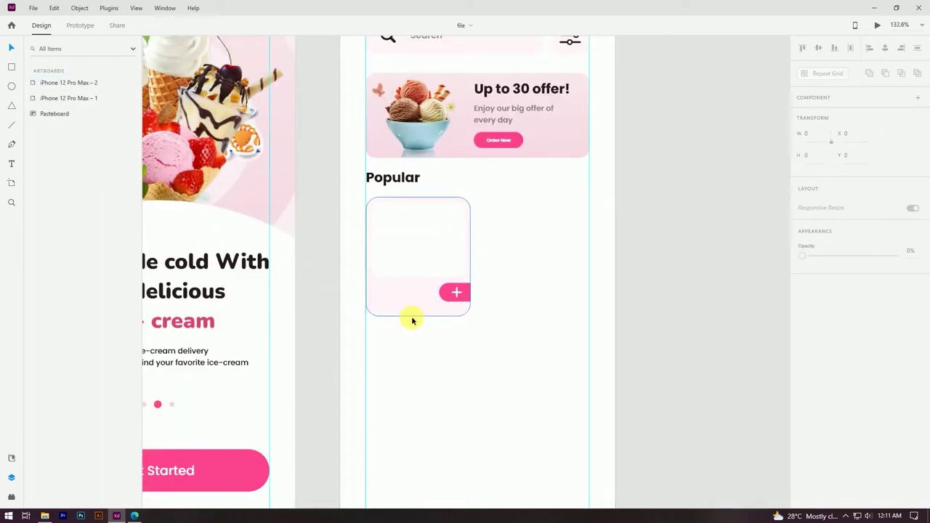
Step: Narrow the pink button from its left edge to about X 161 and shift the plus icon right to about X 177.69
scroll(411, 316, "up", 3)
scroll(502, 277, "up", 2)
left_click(458, 277)
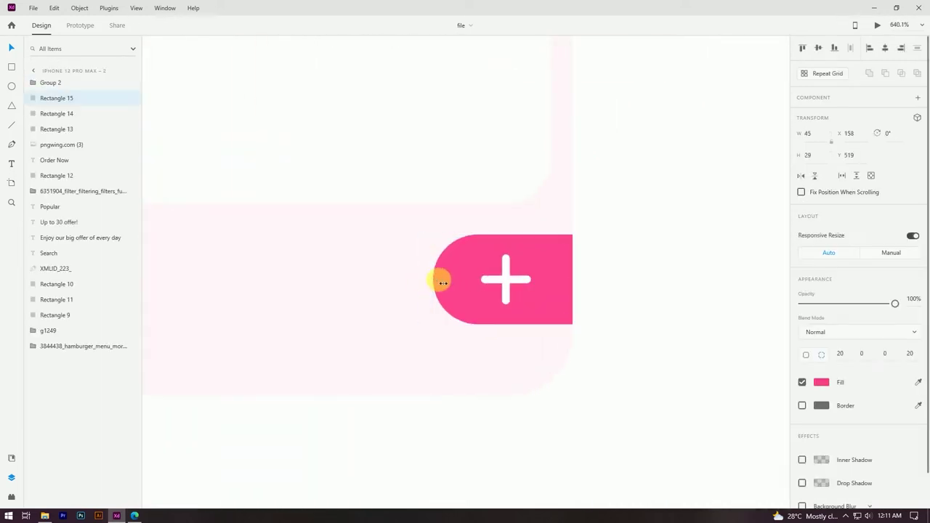
left_click(520, 279)
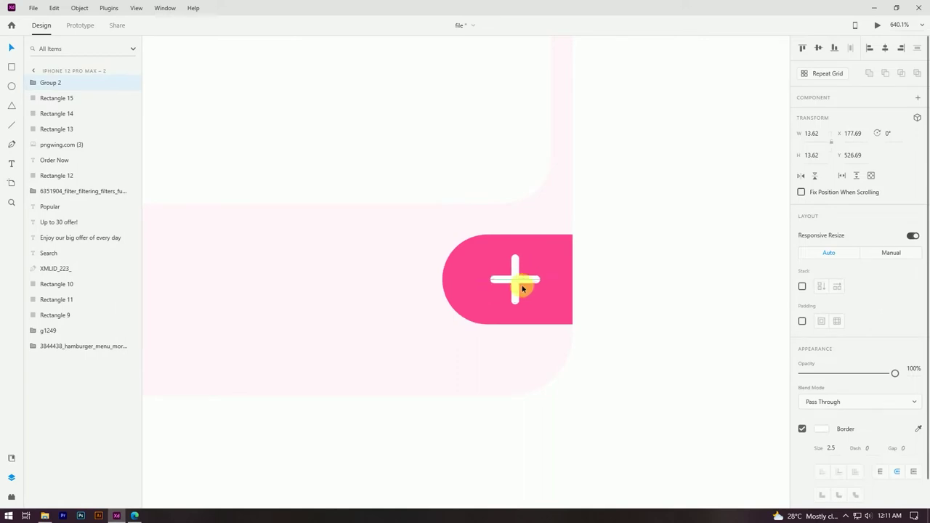
scroll(527, 305, "down", 6)
scroll(536, 314, "down", 2)
scroll(519, 278, "up", 2)
left_click(543, 323)
left_click(535, 325)
left_click(583, 181, "shift")
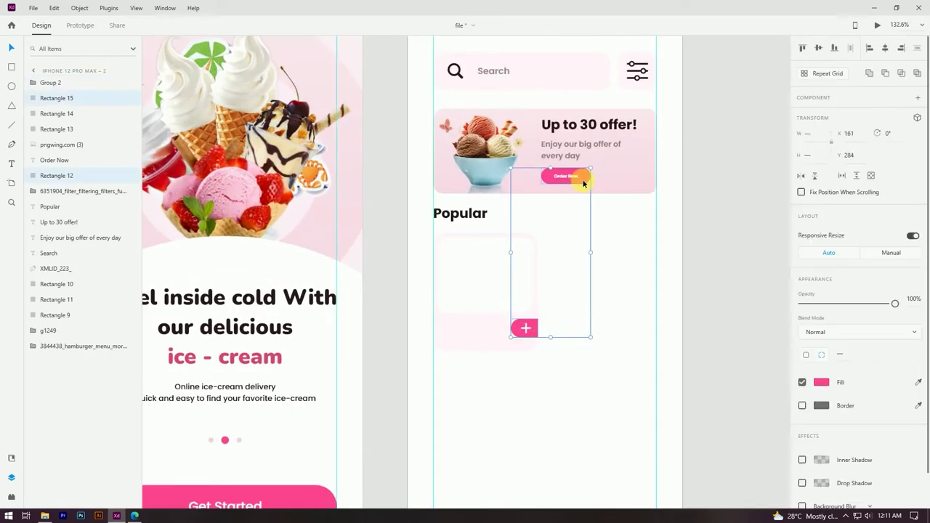
scroll(585, 183, "down", 3)
scroll(455, 364, "up", 1)
left_click(465, 318, "shift")
scroll(480, 435, "down", 1)
scroll(341, 173, "up", 3)
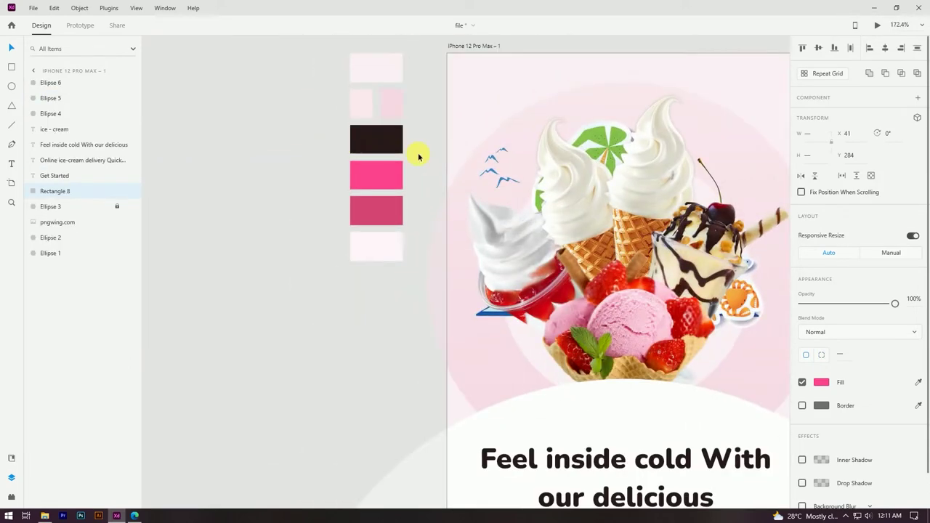
left_click(287, 226)
scroll(291, 218, "down", 4)
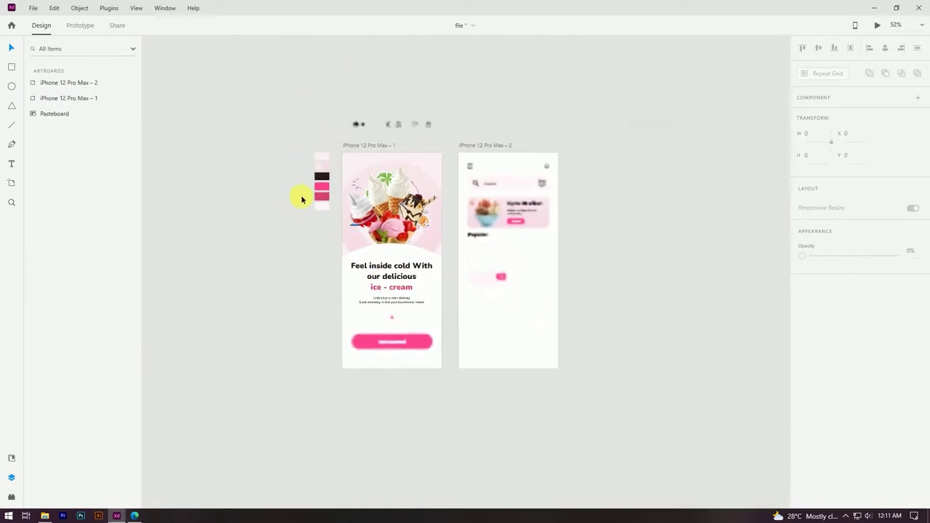
scroll(551, 274, "up", 3)
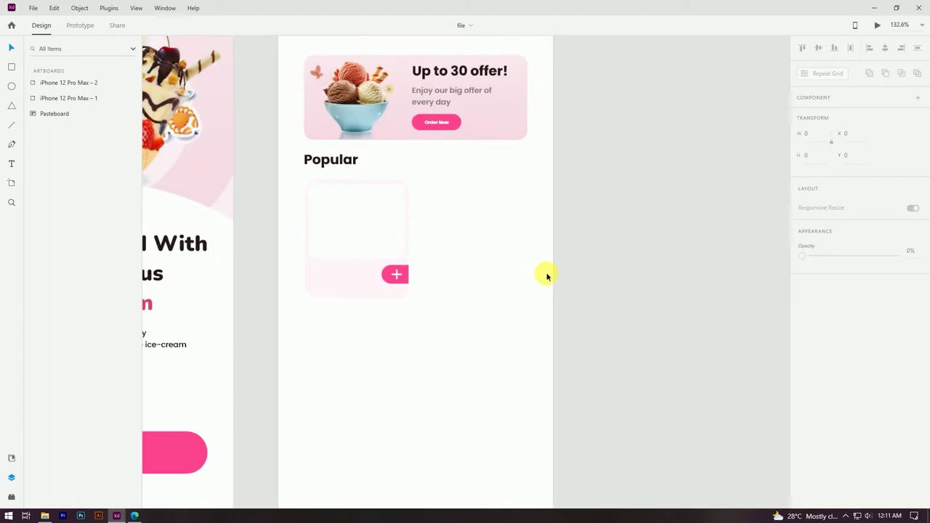
Step: Duplicate the Popular heading and place the copy below the card's image area at about X 47, Y 511
scroll(633, 258, "down", 3)
scroll(540, 264, "up", 4)
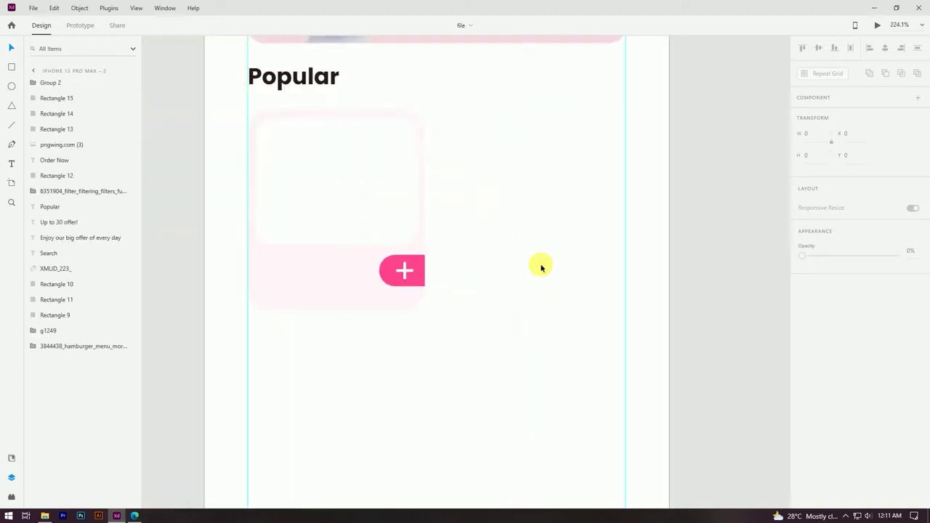
left_click_drag(526, 271, 544, 266)
scroll(550, 247, "up", 2)
left_click_drag(485, 241, 510, 242)
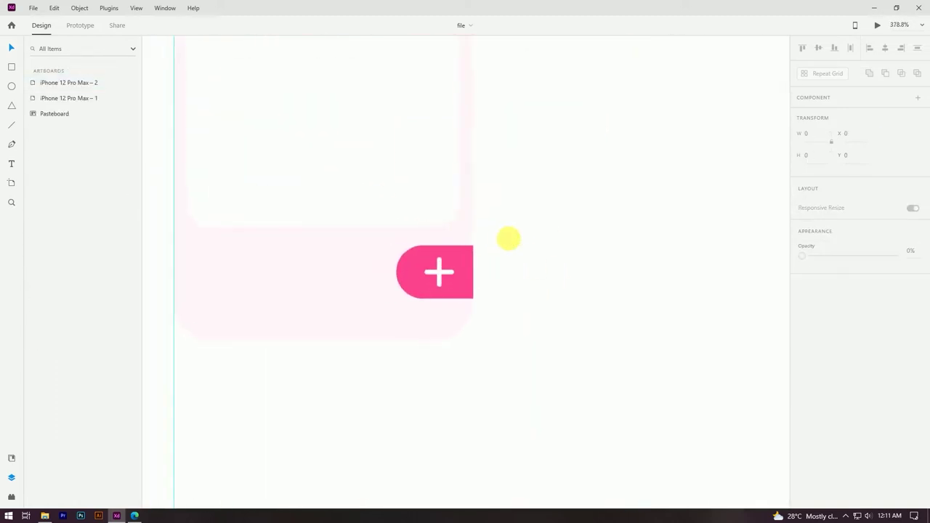
left_click_drag(367, 133, 424, 242)
left_click_drag(316, 56, 313, 368)
left_click_drag(199, 306, 249, 313)
left_click(288, 374)
left_click_drag(289, 373, 291, 376)
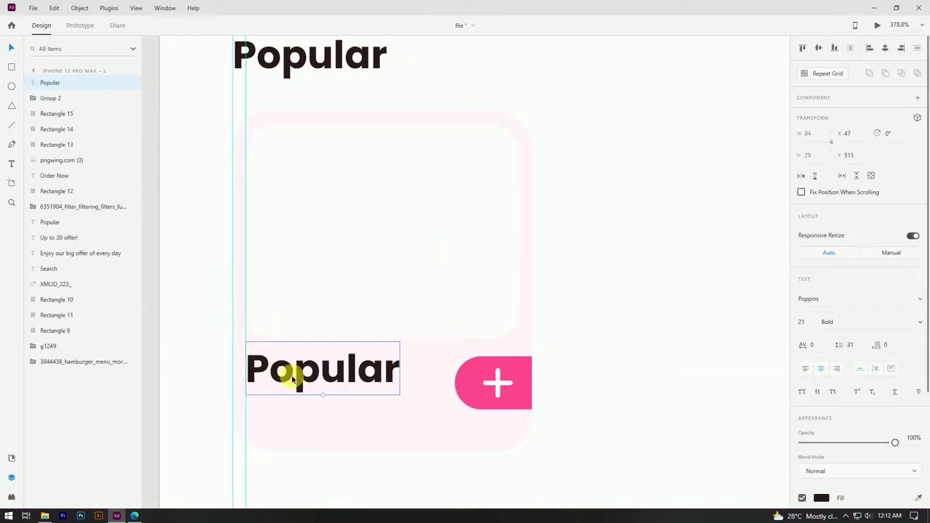
Step: Change the copied heading's text to "Brown beard"
double_click(295, 378)
type("Brow")
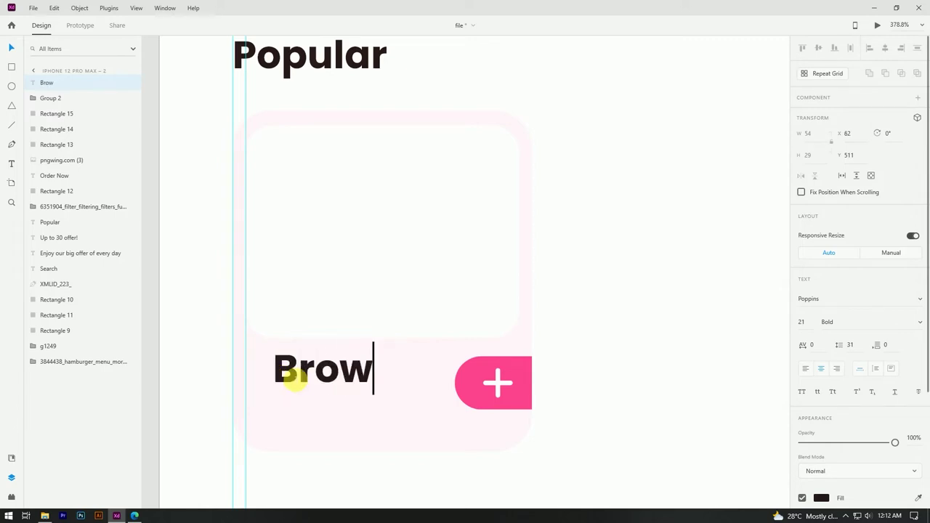
type("n Brea")
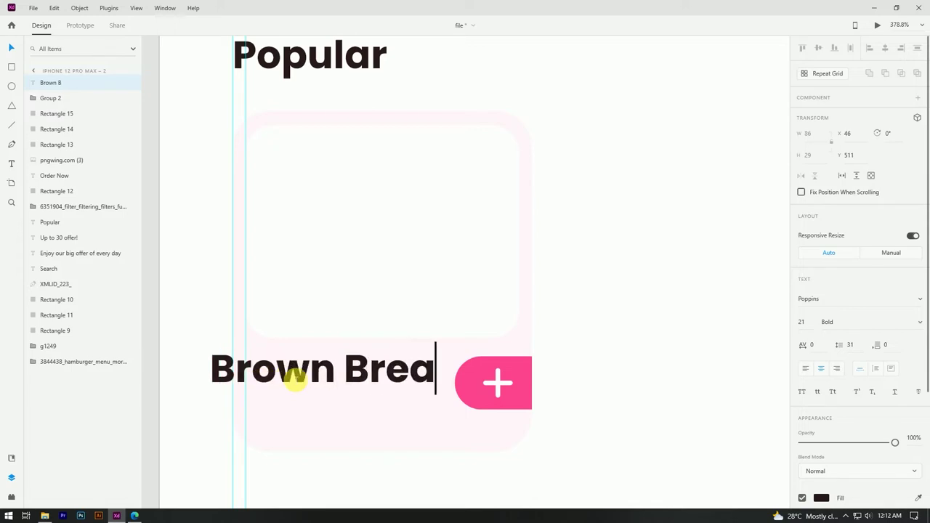
type("d")
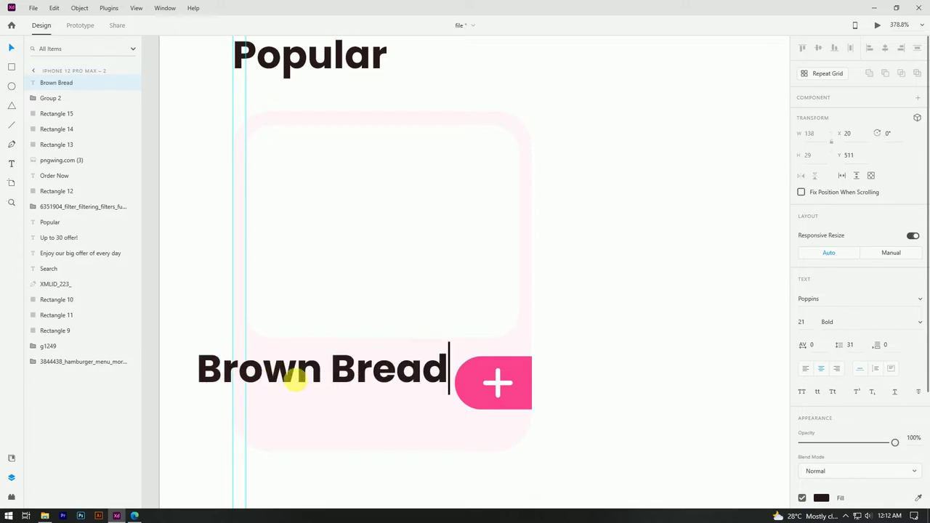
key("BackSpace")
key("BackSpace")
key("BackSpace")
key("BackSpace")
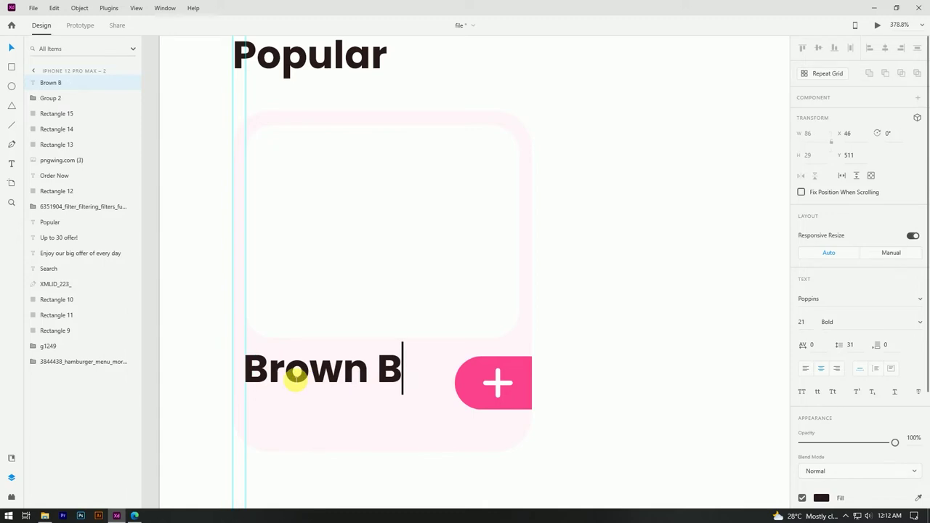
key("BackSpace")
key("BackSpace")
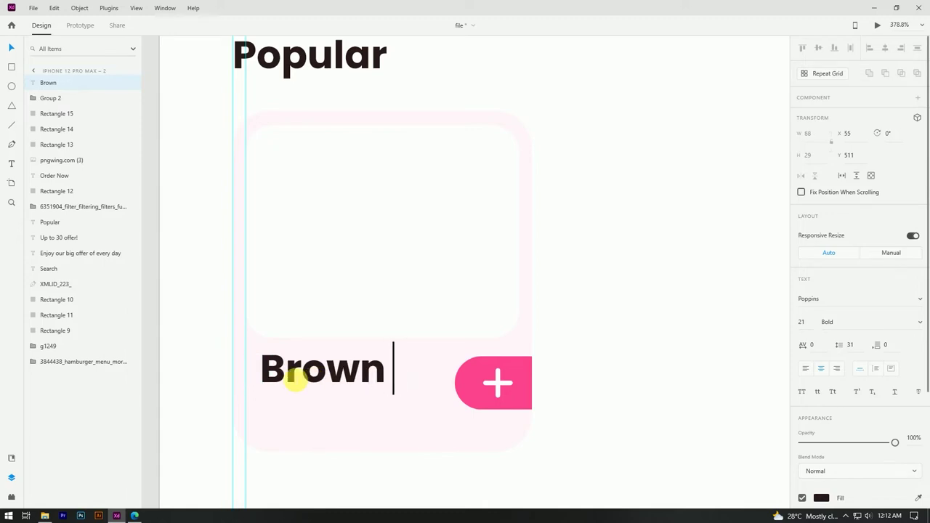
type("b")
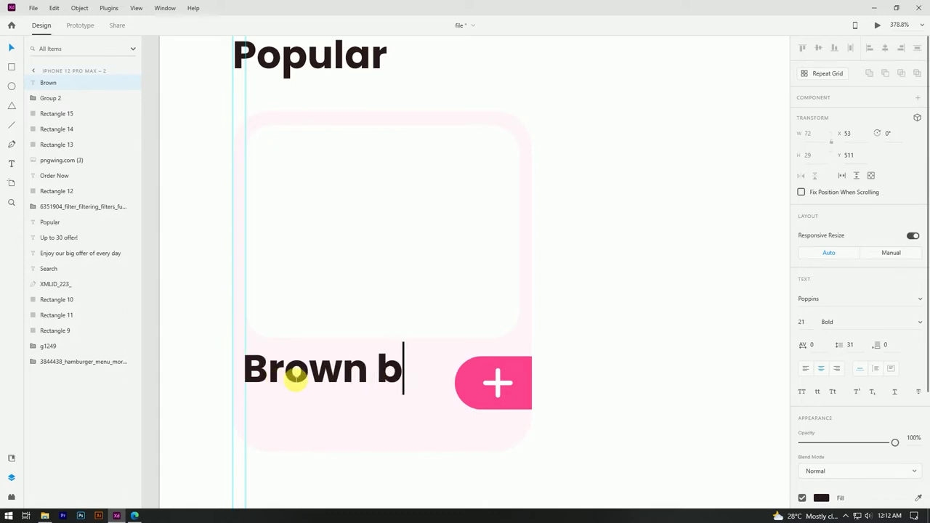
type("ea")
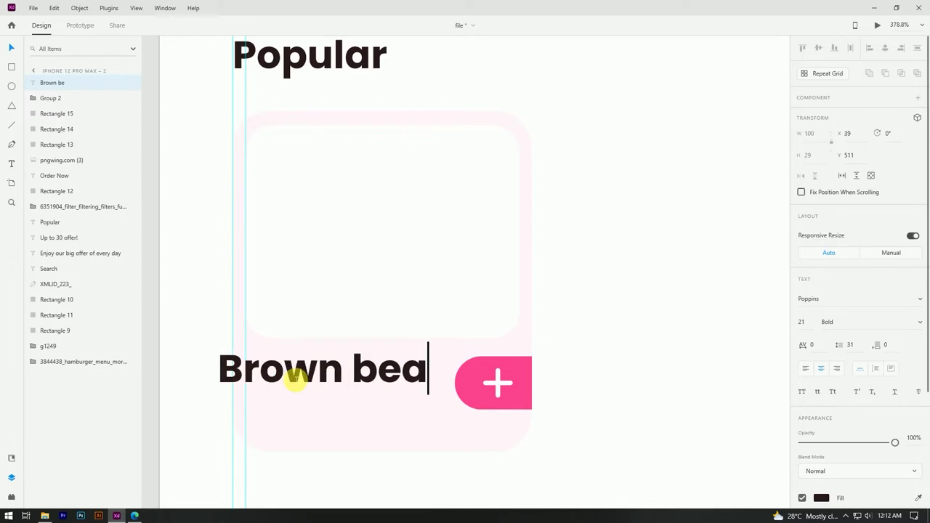
type("rd")
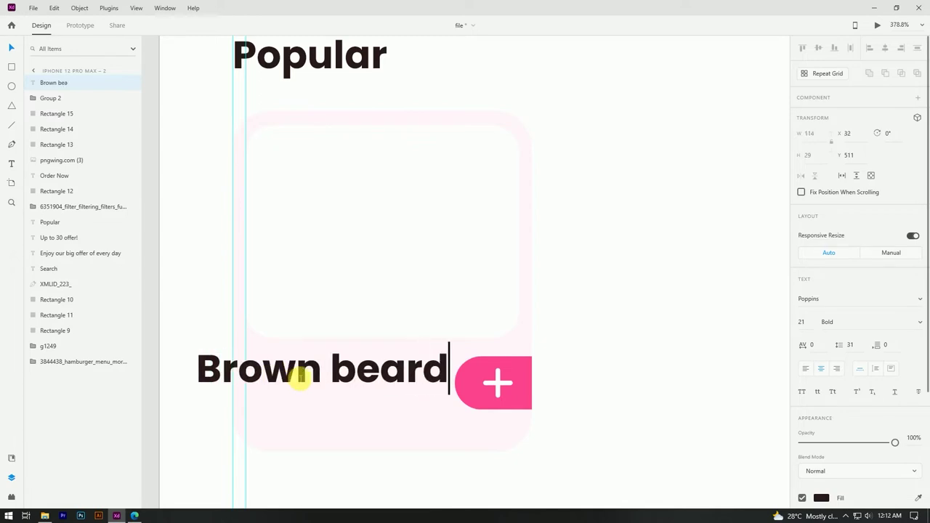
left_click(11, 46)
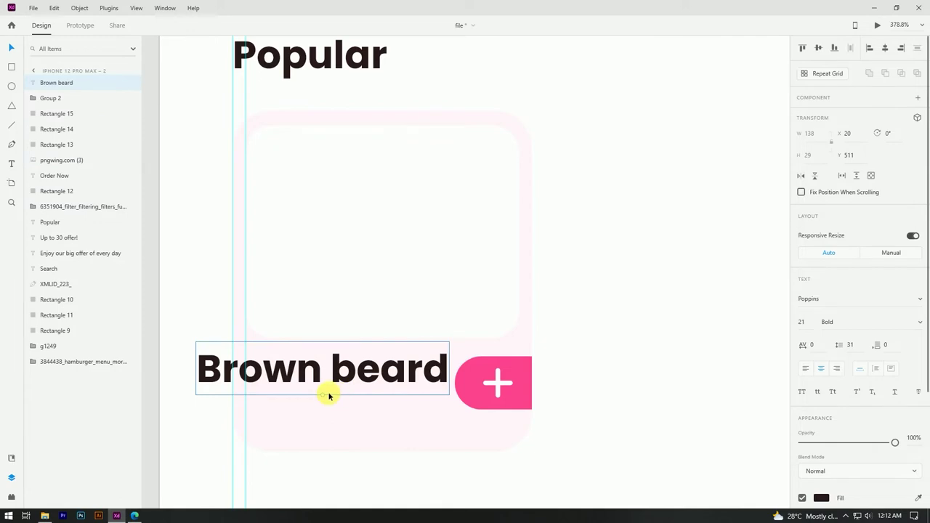
Step: Set the Brown beard label's font size to 12 and align it with the image area's left edge at X 47
left_click_drag(327, 397, 308, 369)
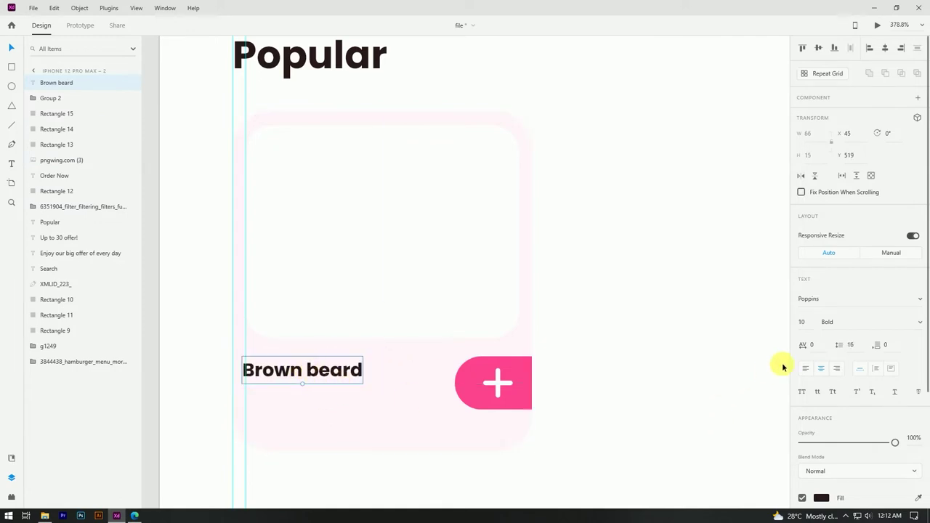
left_click(795, 321)
type("12")
key("Return")
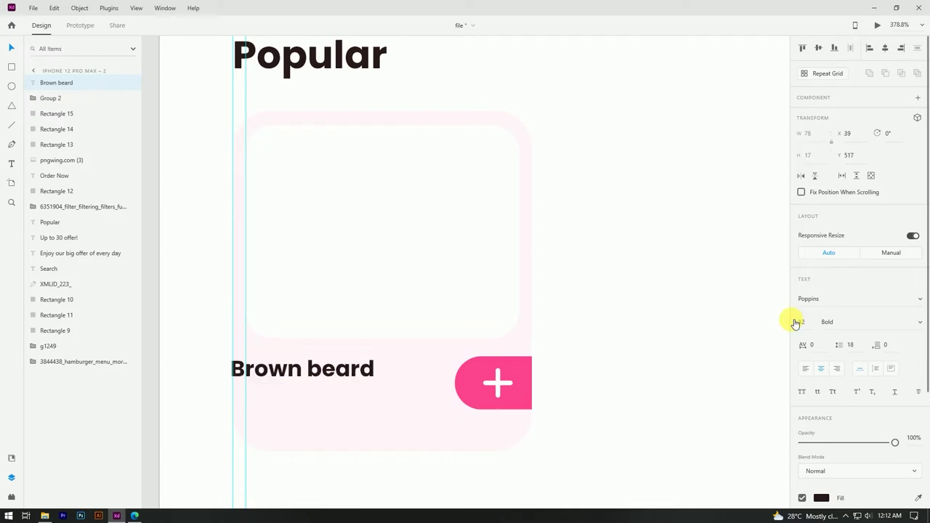
left_click_drag(313, 377, 329, 380)
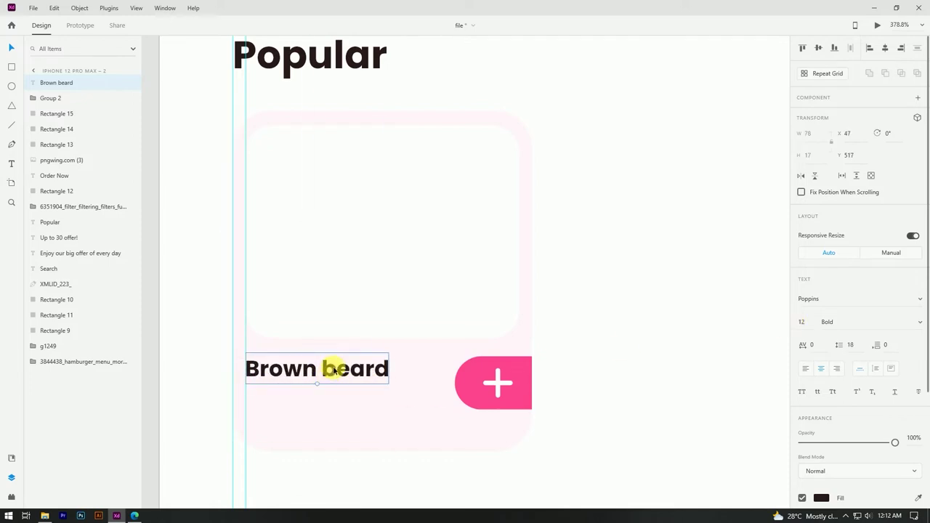
Step: Duplicate the Brown beard label below itself, change the copy to "$ 12.00" and left-align it at X 47
left_click_drag(330, 369, 336, 397)
type("$")
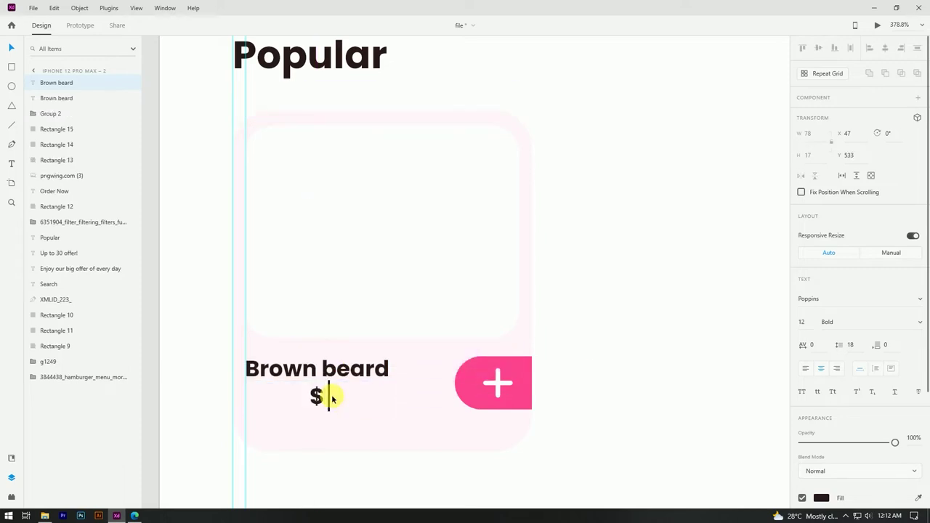
type(" 12.00")
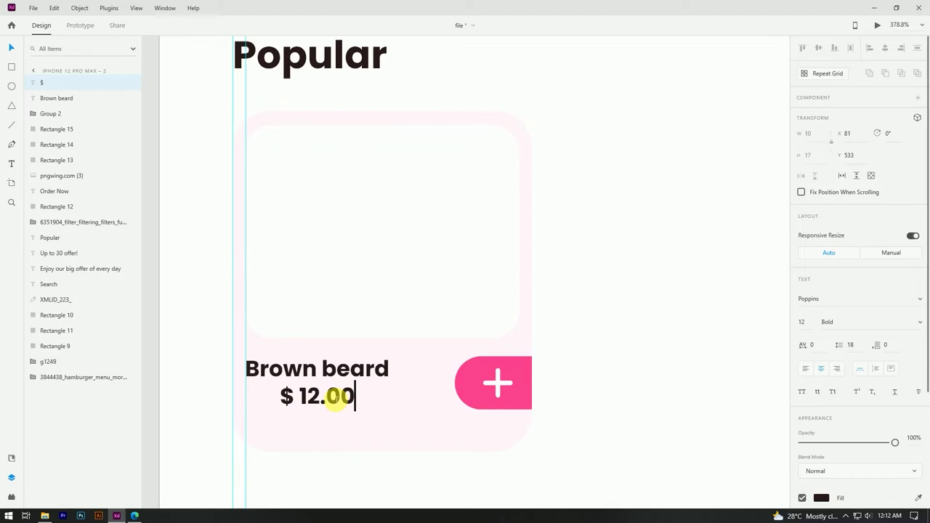
left_click(11, 55)
left_click_drag(346, 400, 311, 402)
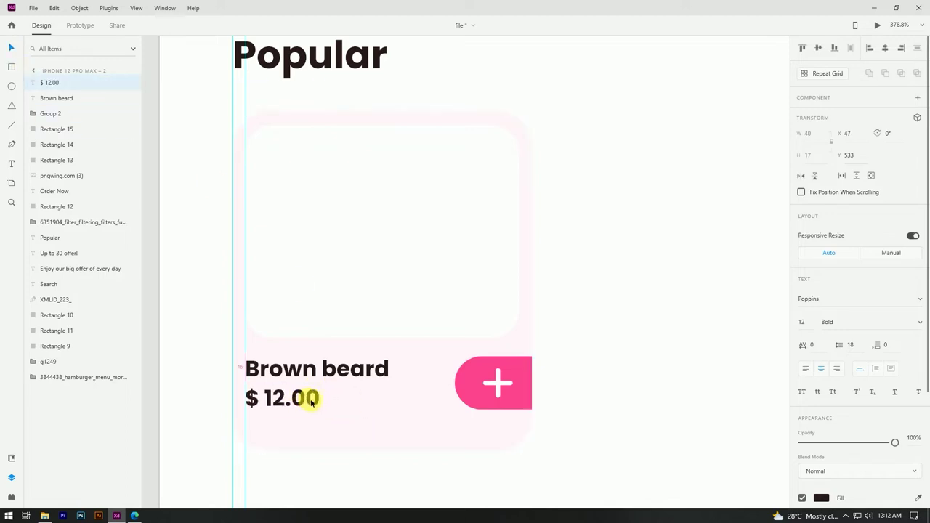
Step: Colour the $ 12.00 price with the pink sampled from the plus button
key("i")
left_click(474, 383)
key("Escape")
scroll(488, 308, "down", 2)
scroll(488, 307, "down", 5)
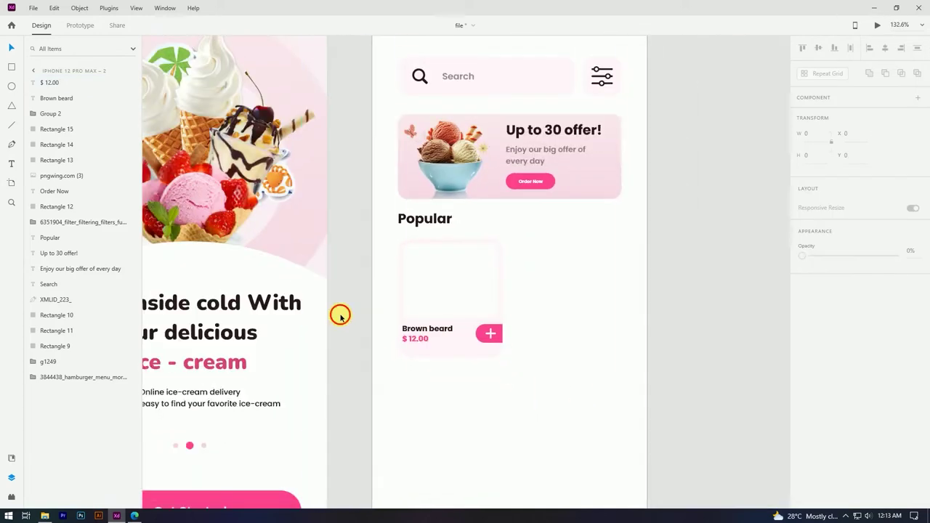
Step: Move the $ 12.00 price slightly down and shift both the product name and price to X 51
scroll(431, 353, "up", 5)
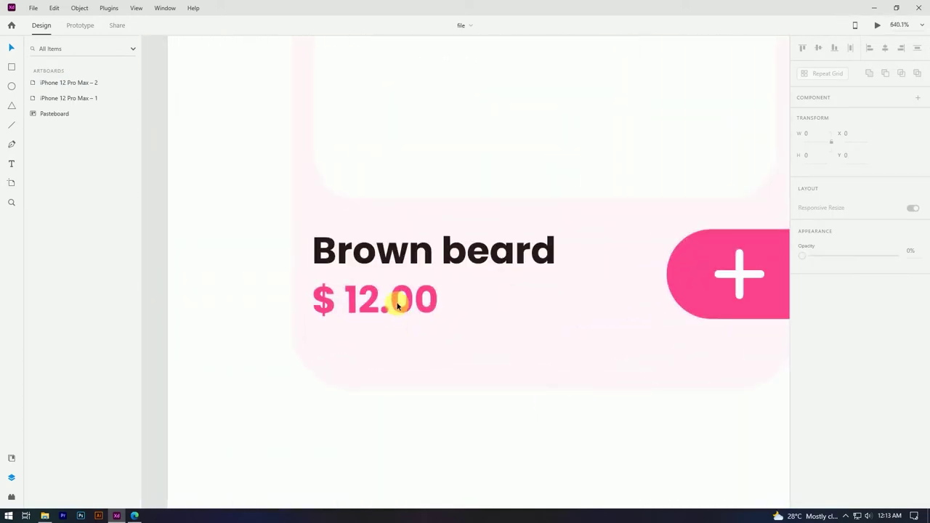
left_click(392, 301)
left_click(387, 252, "shift")
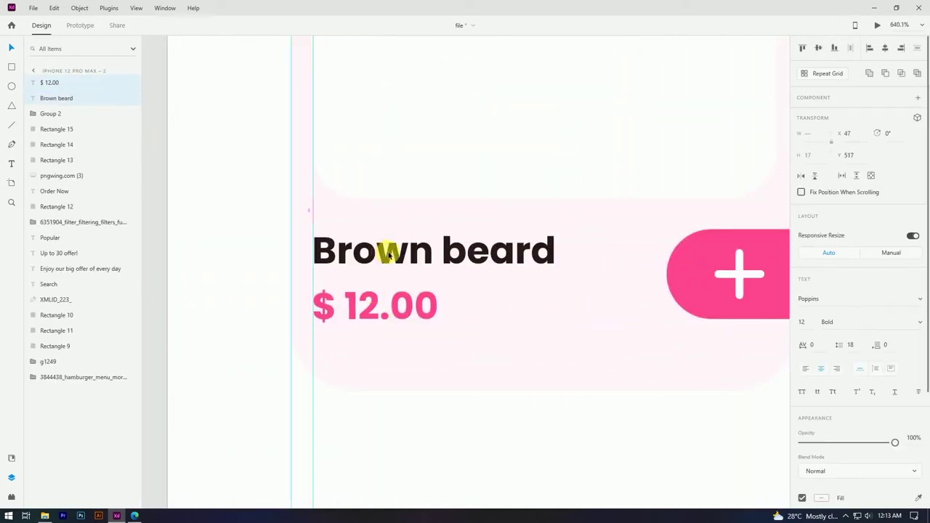
scroll(291, 281, "down", 4)
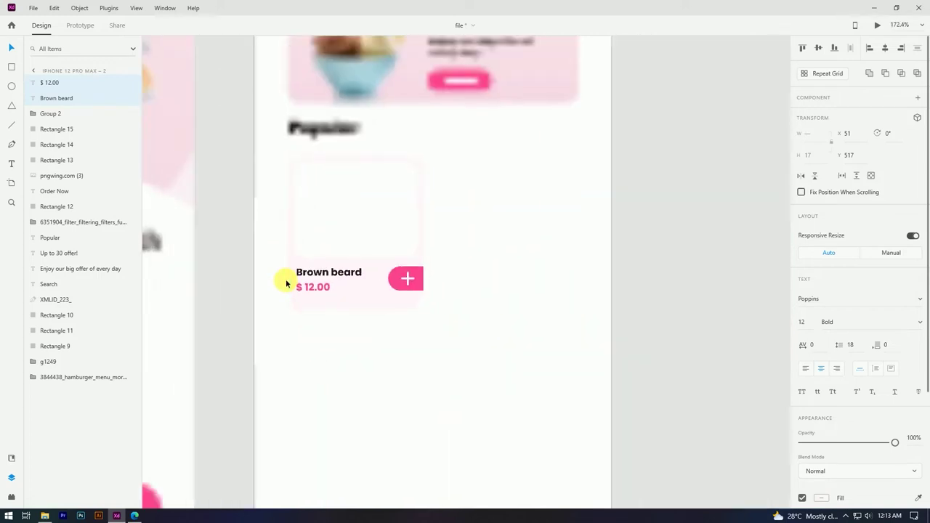
left_click(362, 304)
scroll(363, 305, "up", 2)
mouse_move(359, 322)
left_mouse_down()
mouse_move(360, 311)
mouse_move(364, 317)
left_mouse_up()
left_click(361, 355)
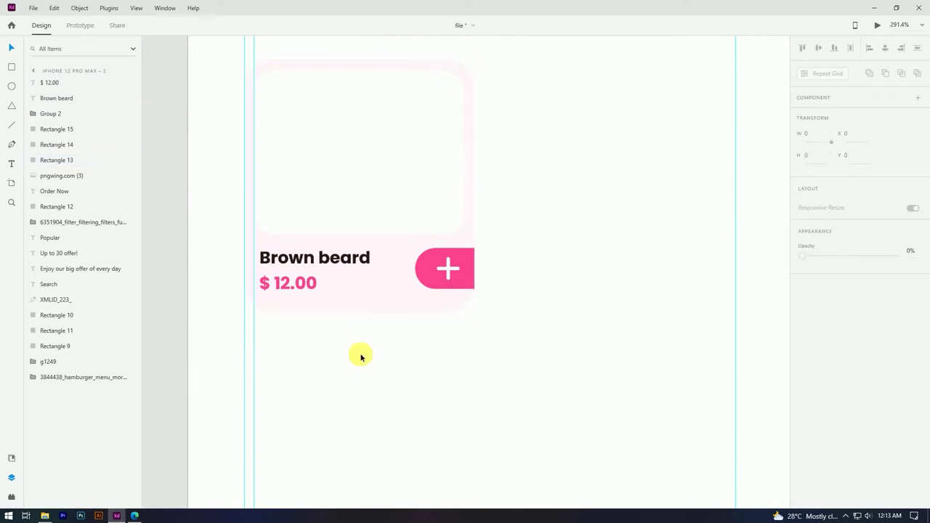
scroll(361, 352, "down", 2)
scroll(438, 289, "up", 2)
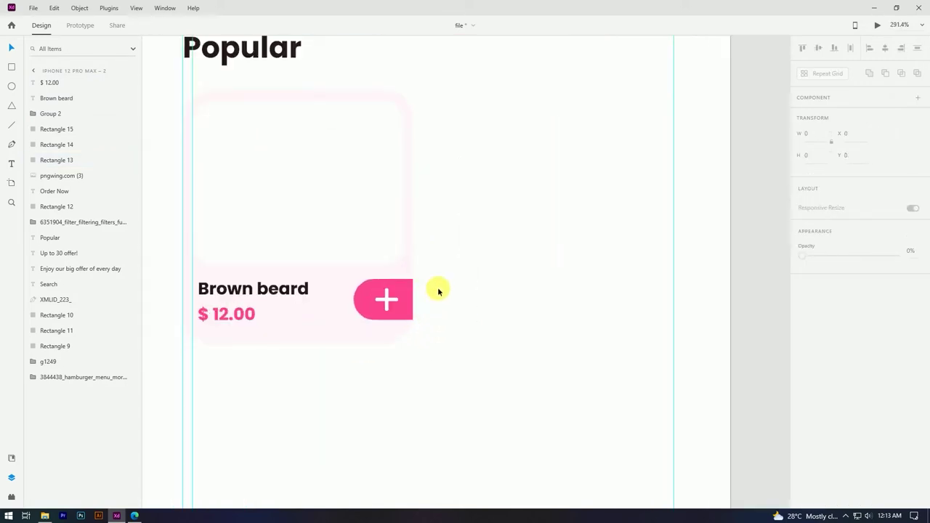
key("ctrl+z")
Step: Shorten the card background from its lower edge to a height of about 183 and group all the card's elements
left_click_drag(299, 353, 298, 348)
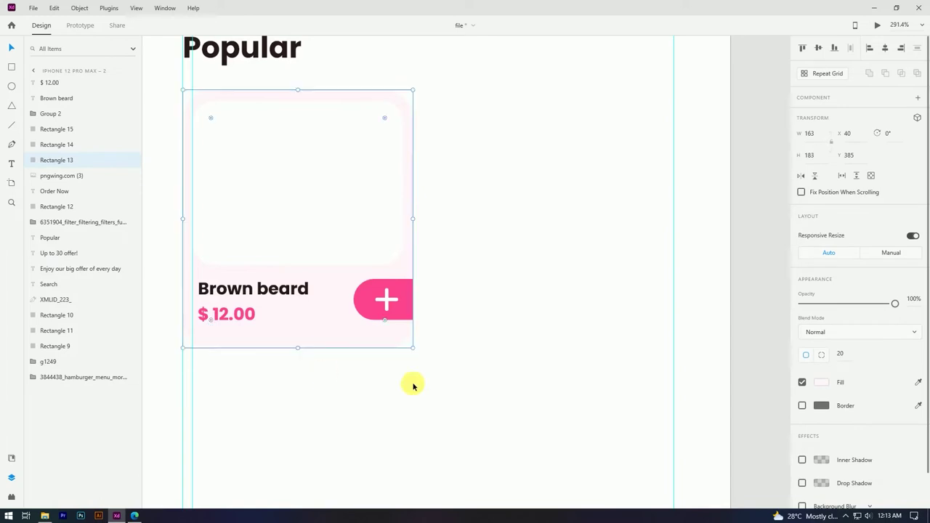
left_click(413, 384)
scroll(402, 297, "down", 1)
left_click_drag(470, 144, 246, 355)
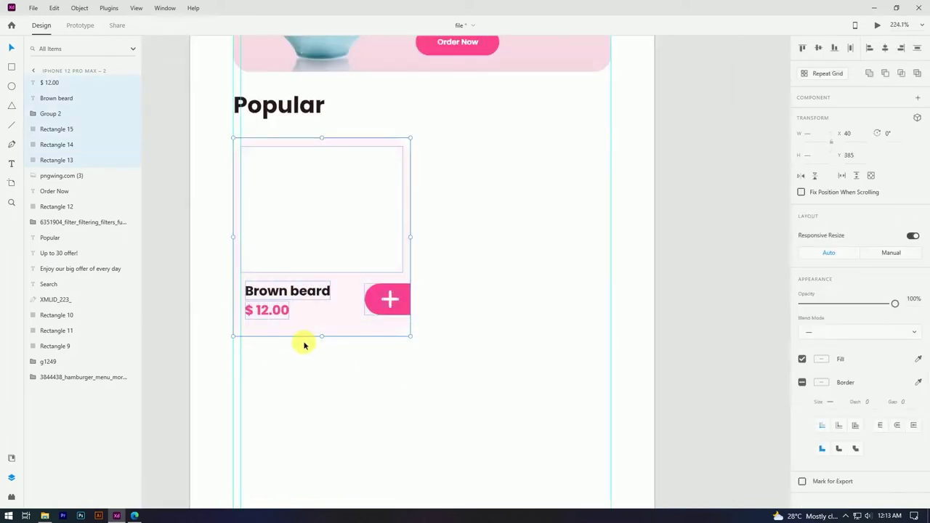
key("ctrl+g")
left_click(322, 363)
Step: Duplicate the card group to the right of the first card, ending at the right margin guide
left_click_drag(347, 237, 524, 246)
left_click(434, 356)
scroll(392, 281, "down", 5)
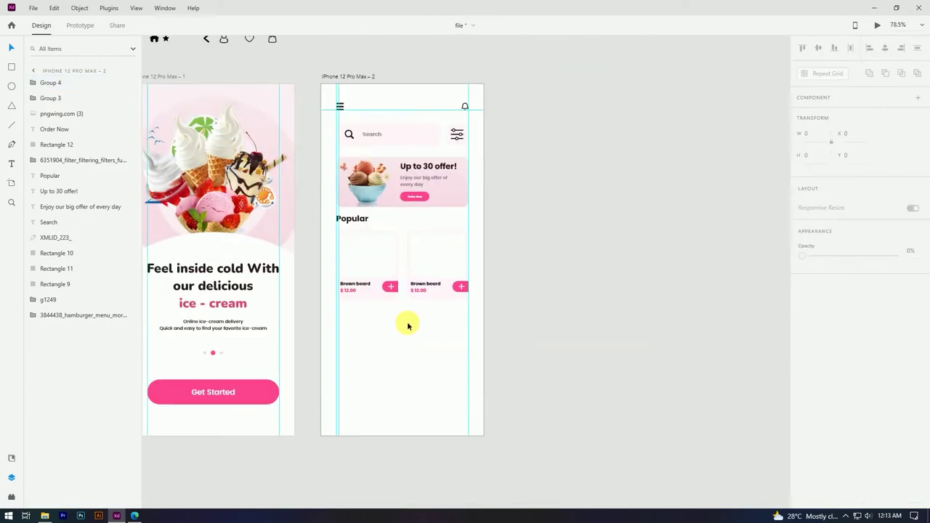
Step: Enlarge the first card from its upper right corner to about 168 by 189
scroll(408, 325, "up", 5)
left_click(376, 259)
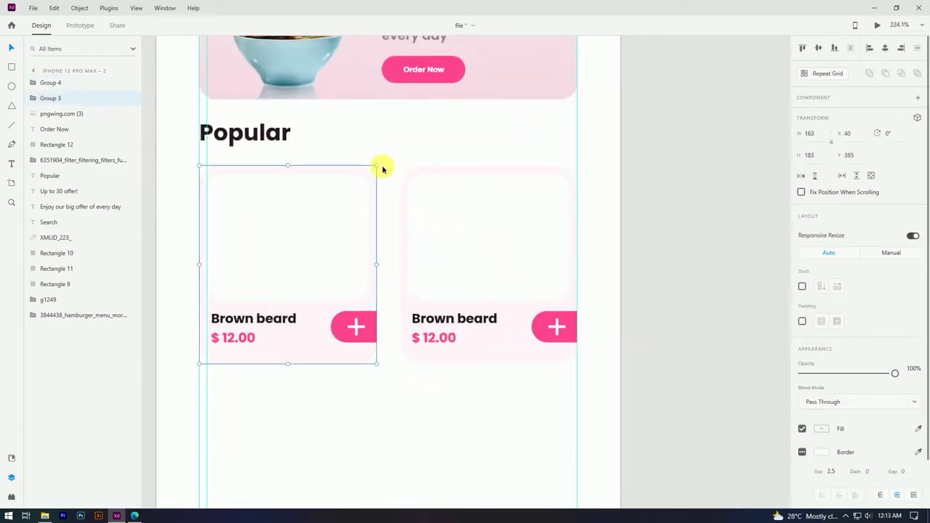
left_click_drag(378, 166, 385, 162)
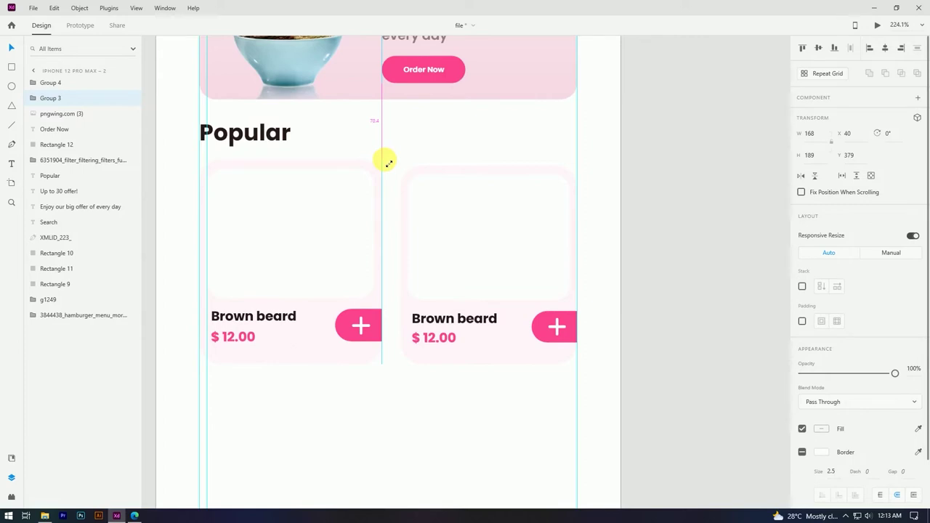
Step: Delete the smaller second card and duplicate the enlarged card beside it at about X 220, against the right margin guide
left_click(442, 272)
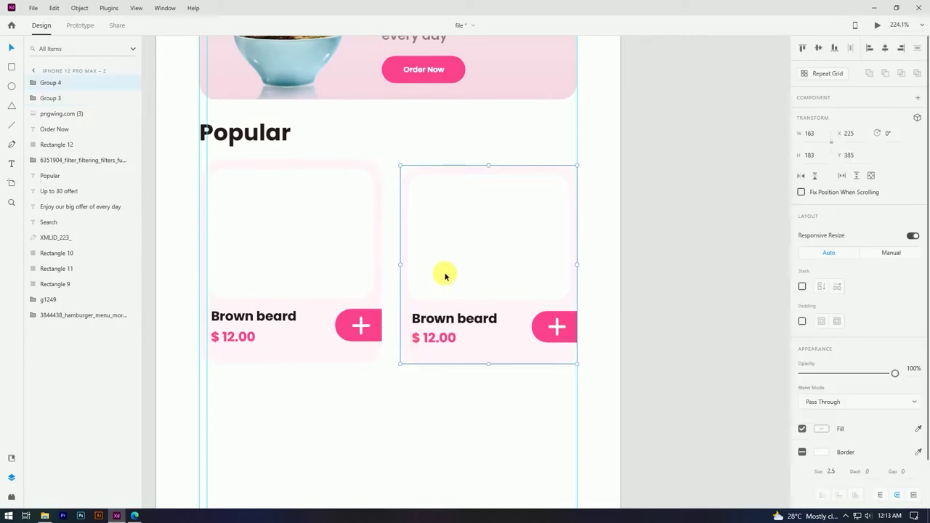
key("Delete")
left_click(357, 235)
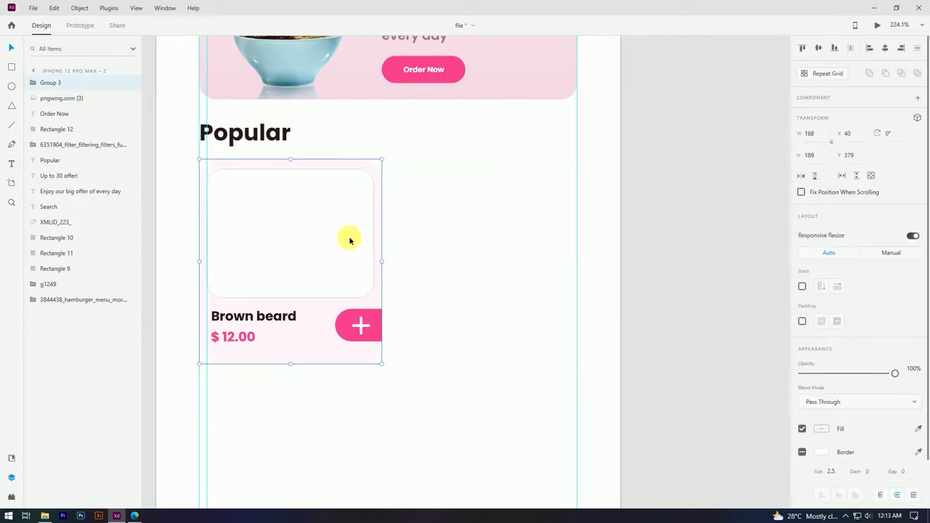
left_click_drag(350, 240, 545, 240)
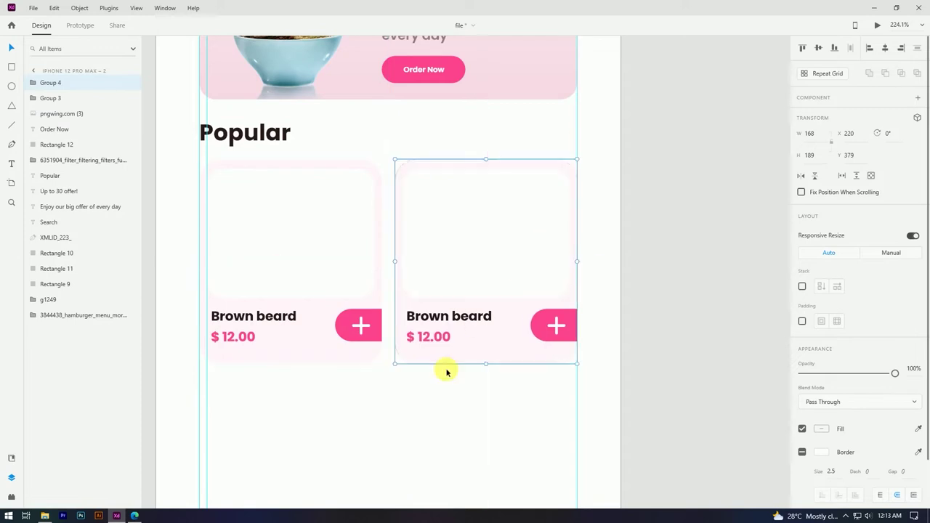
Step: Duplicate both product cards as a second row below the first, at about Y 578
left_click(390, 305)
scroll(393, 302, "down", 3)
scroll(432, 343, "up", 2)
left_click_drag(297, 333, 422, 359)
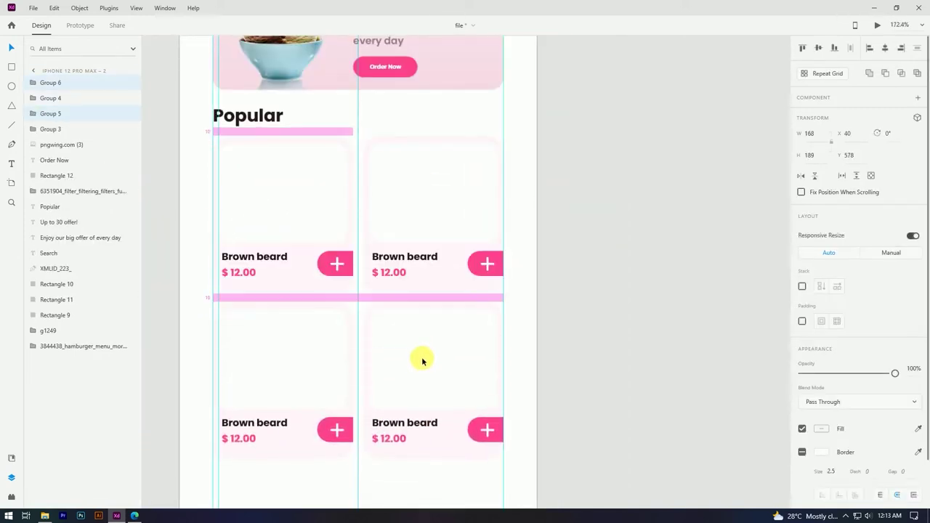
left_click(560, 301)
scroll(560, 290, "down", 3)
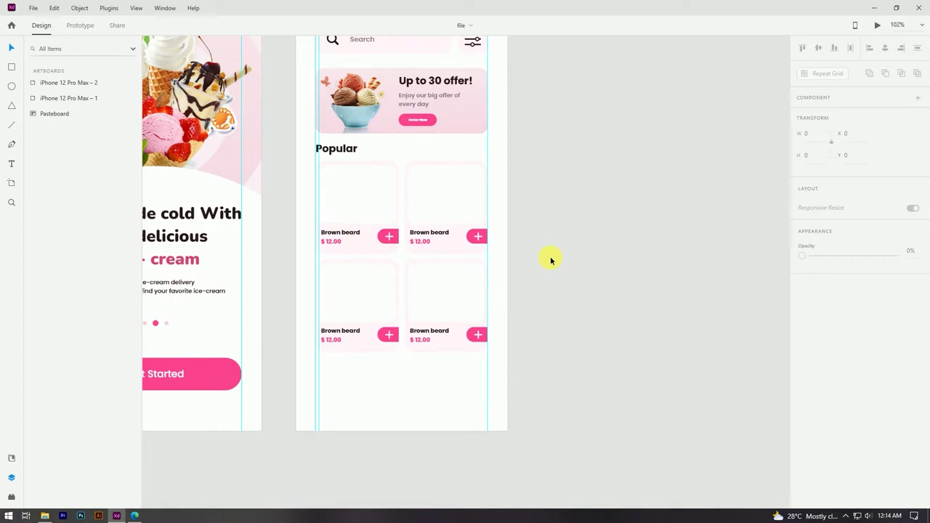
scroll(556, 183, "up", 3)
left_click_drag(598, 176, 606, 179)
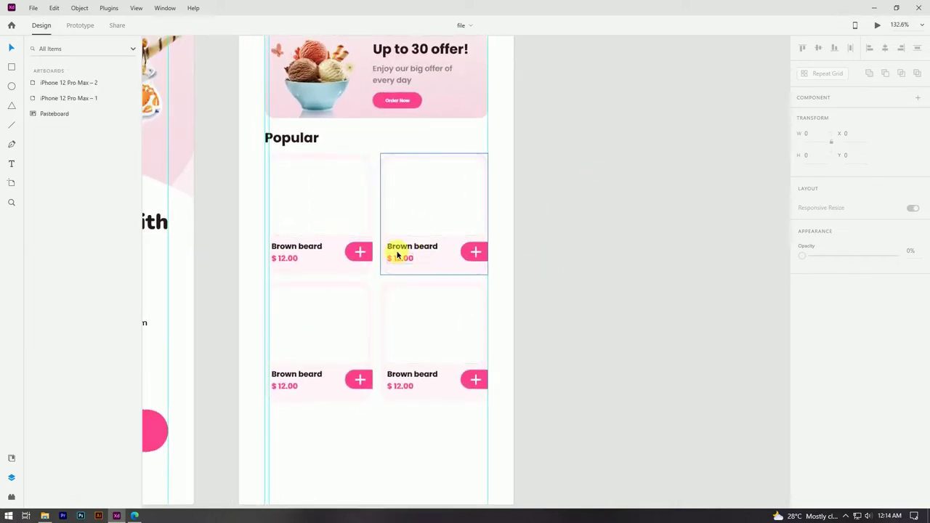
Step: Import pngwing.com (5).png from the Icon and image folder in File Explorer onto the home screen artboard
scroll(396, 250, "up", 1)
scroll(512, 236, "down", 3)
scroll(556, 228, "down", 3)
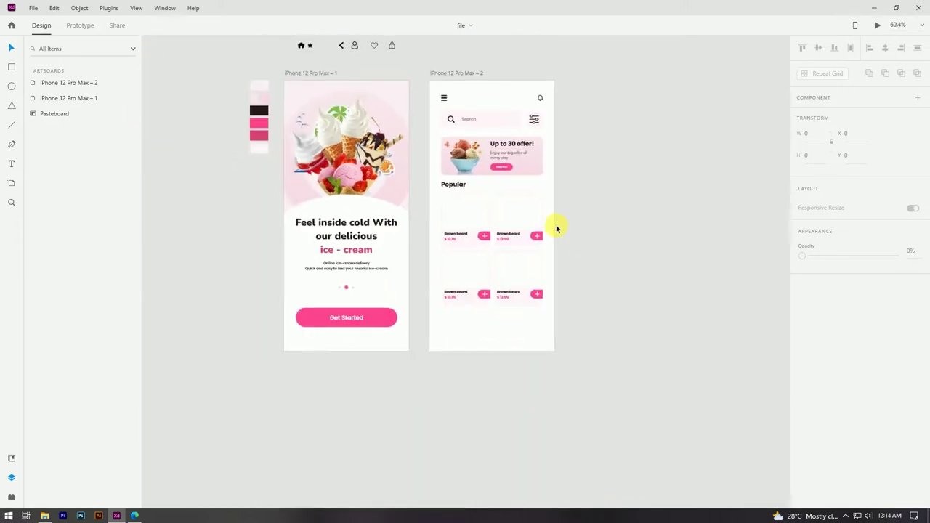
scroll(556, 228, "up", 3)
left_click(45, 515)
left_click(289, 270)
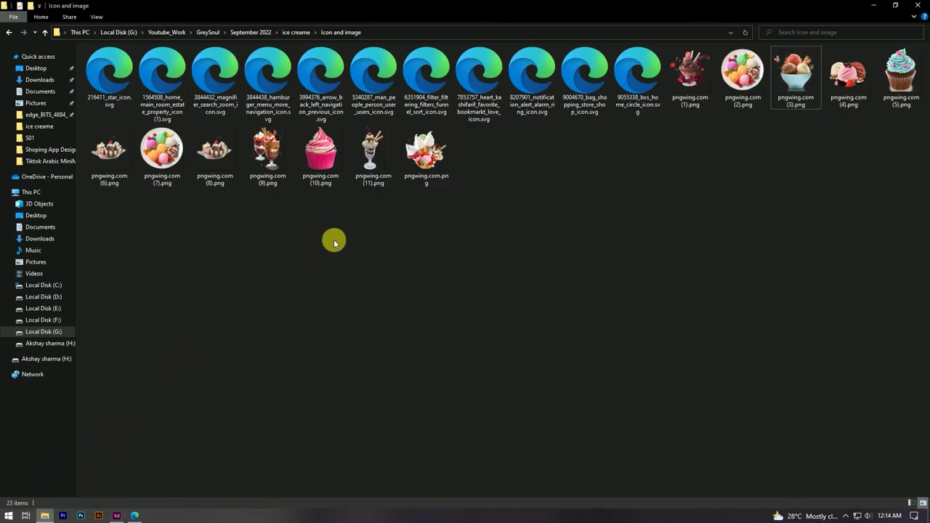
left_click_drag(899, 73, 583, 245)
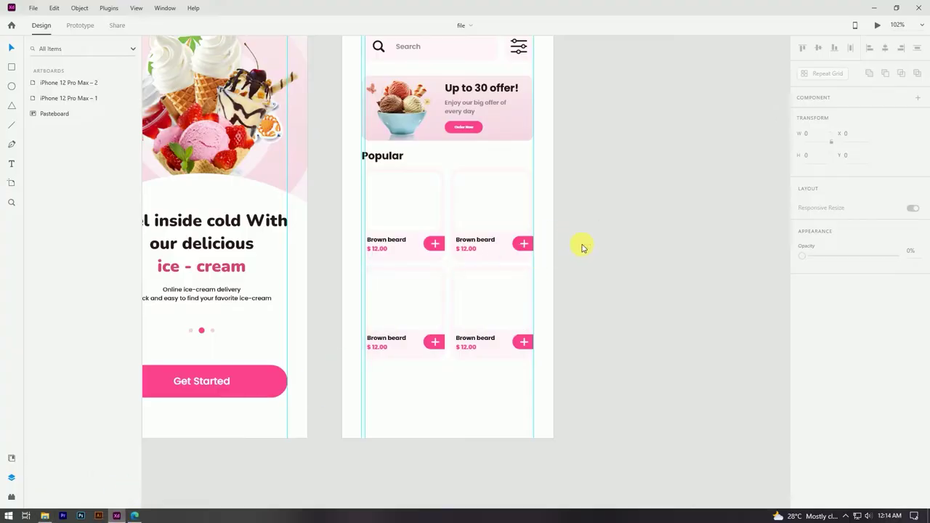
Step: Scale down the cupcake image and centre it inside the white image area of the upper-right product card
left_click_drag(752, 335, 429, 202)
left_click_drag(625, 114, 477, 261)
left_click_drag(449, 308, 498, 213)
scroll(494, 207, "up", 10)
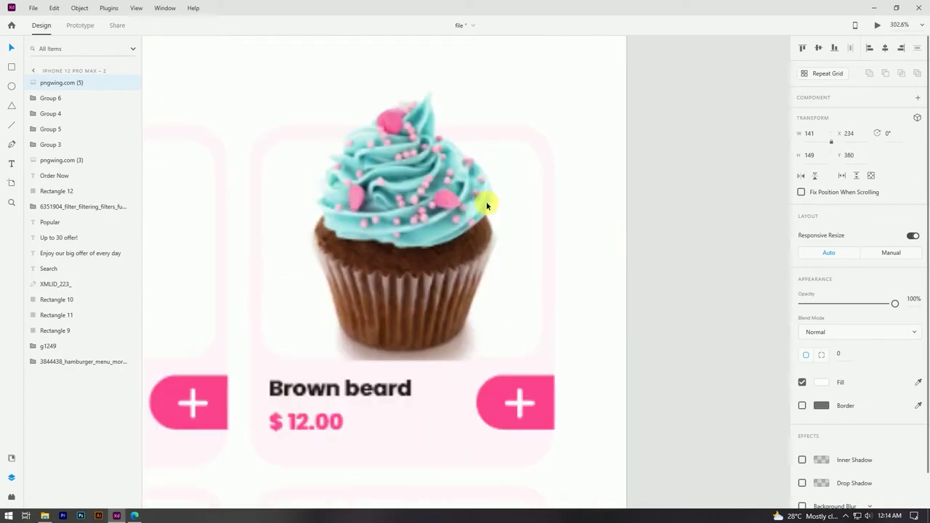
scroll(379, 330, "down", 5)
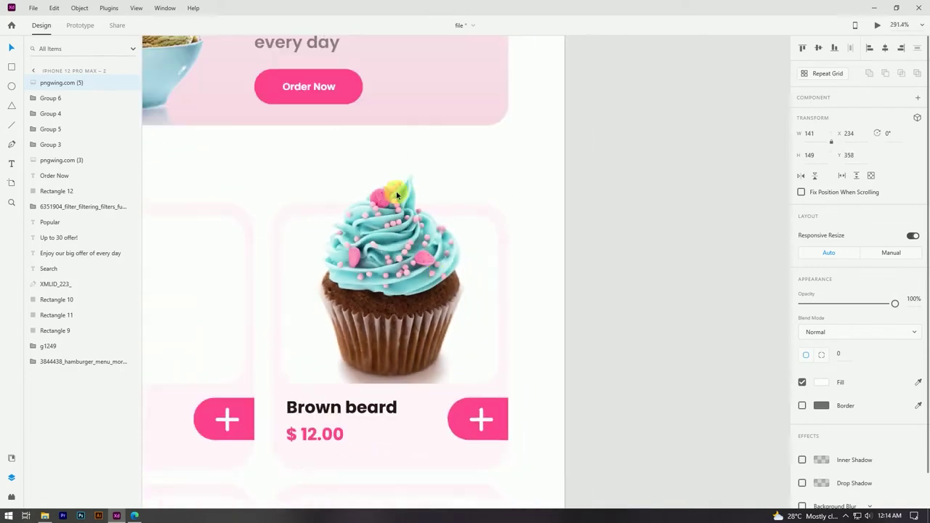
left_click_drag(391, 176, 390, 228)
left_click(619, 166)
scroll(620, 166, "down", 5)
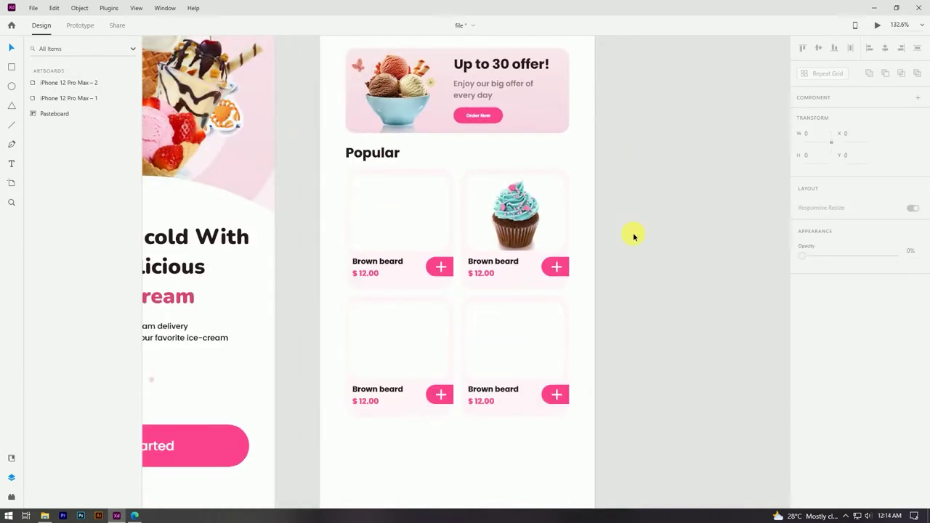
Step: Ungroup the upper-right product card holding the cupcake so its texts can be edited separately
scroll(484, 262, "up", 2)
double_click(504, 268)
left_click(556, 233)
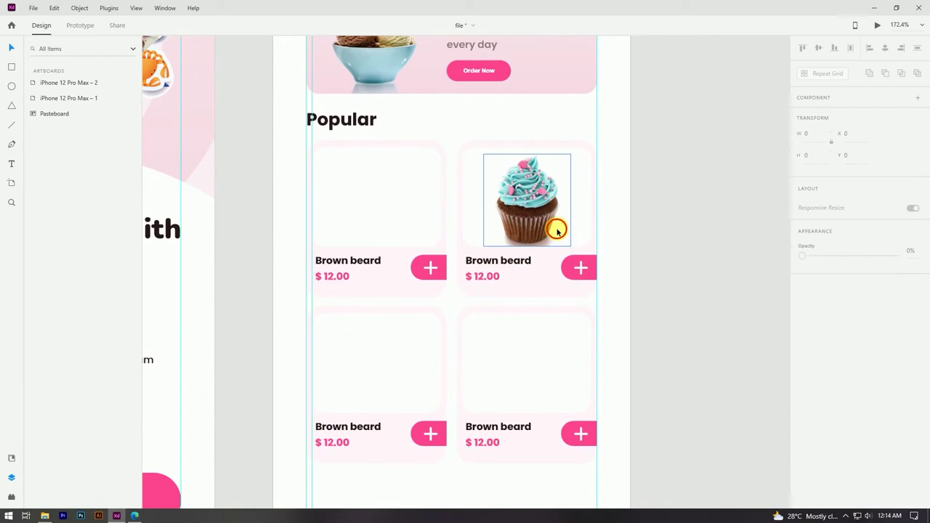
right_click(557, 233)
left_click(643, 307)
left_click(536, 267)
right_click(535, 268)
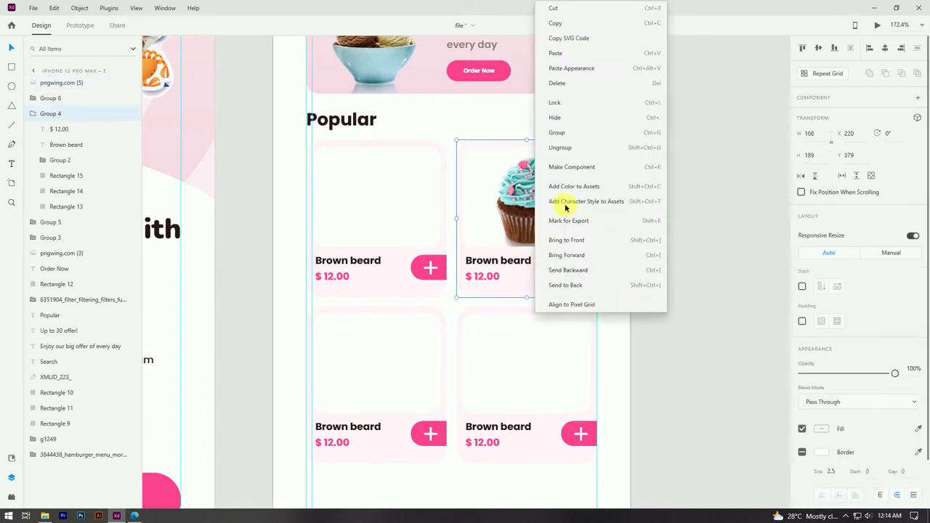
left_click(569, 149)
left_click(645, 263)
Step: Rename the cupcake card's product as "Cake ice-cream" and align the name with the start of its price
left_click(489, 266)
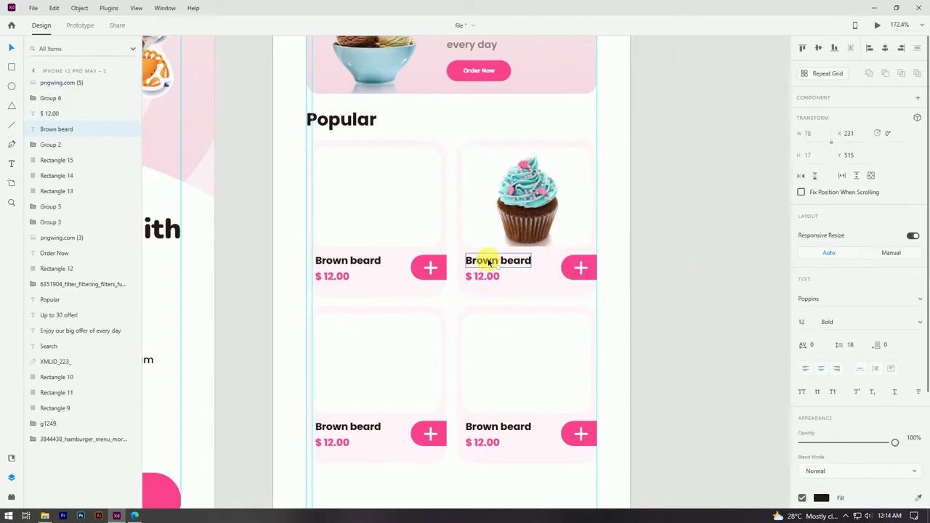
double_click(489, 265)
type("Cake ice-cream")
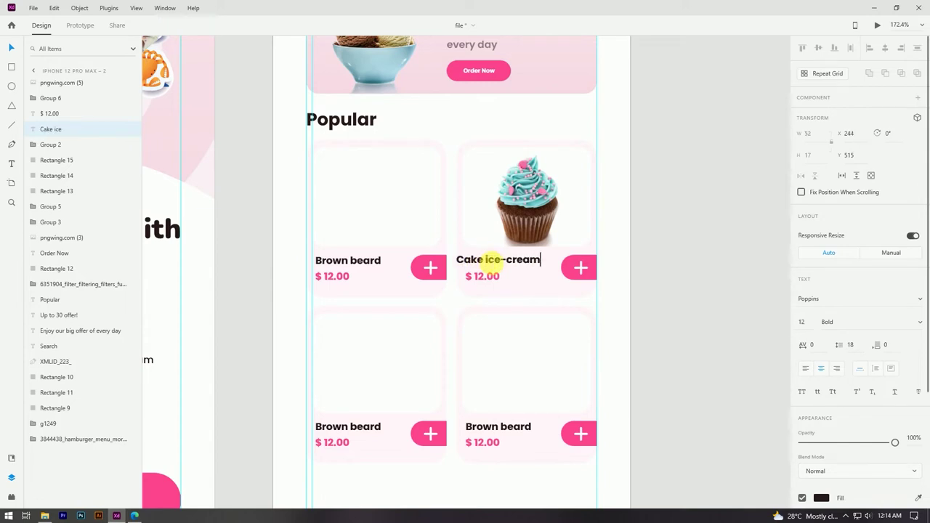
left_click(10, 49)
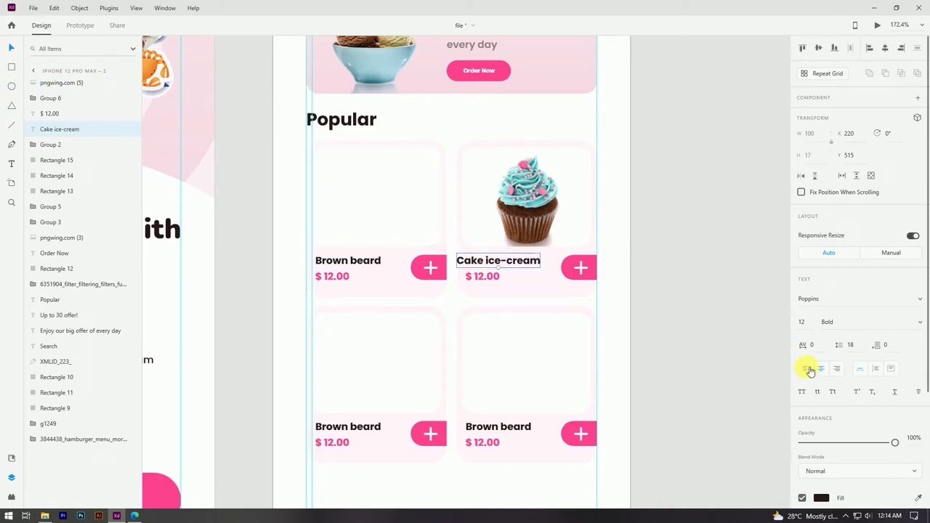
left_click_drag(521, 266, 529, 268)
left_click(673, 289)
Step: Set the cupcake card's price to $ 08.00 and align it beneath the product name
scroll(624, 285, "up", 5)
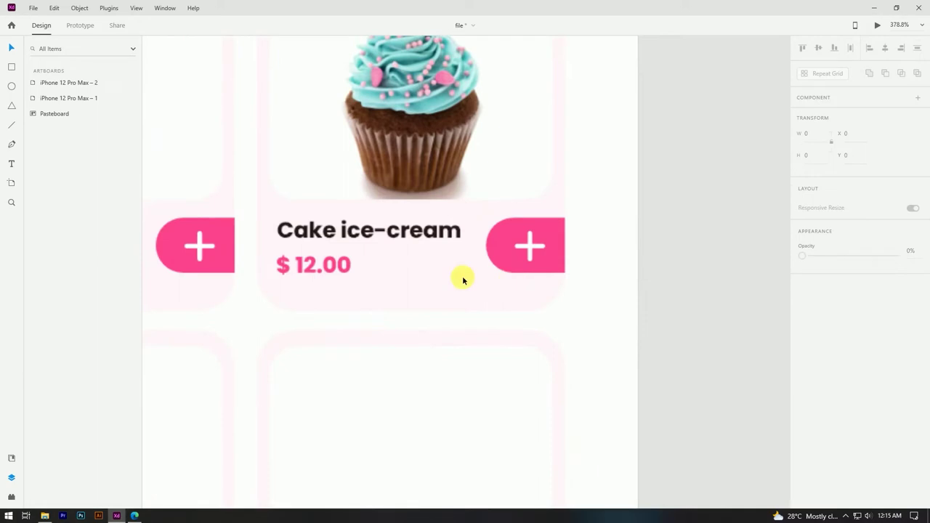
double_click(293, 274)
left_click_drag(295, 264, 318, 266)
type("08")
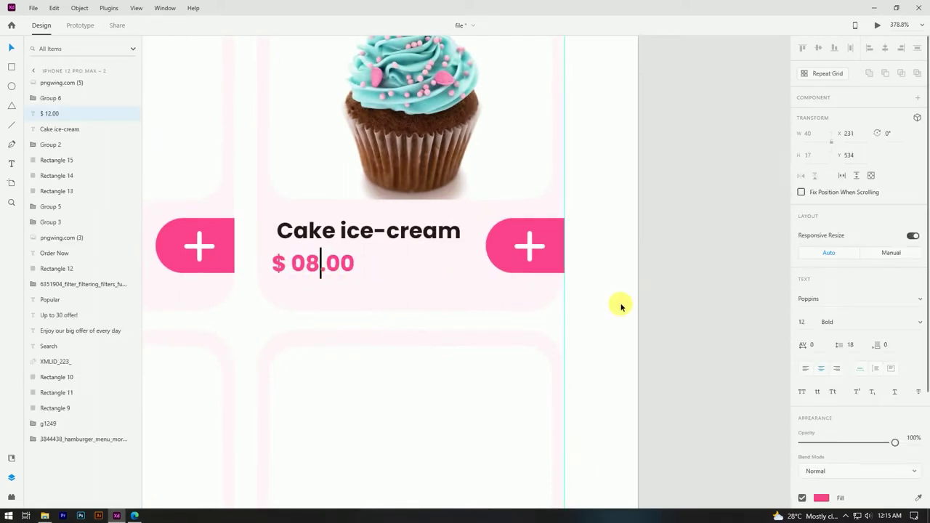
key("Escape")
left_click(667, 280)
left_click_drag(314, 264, 320, 265)
scroll(330, 232, "down", 6)
key("Escape")
scroll(364, 263, "up", 5)
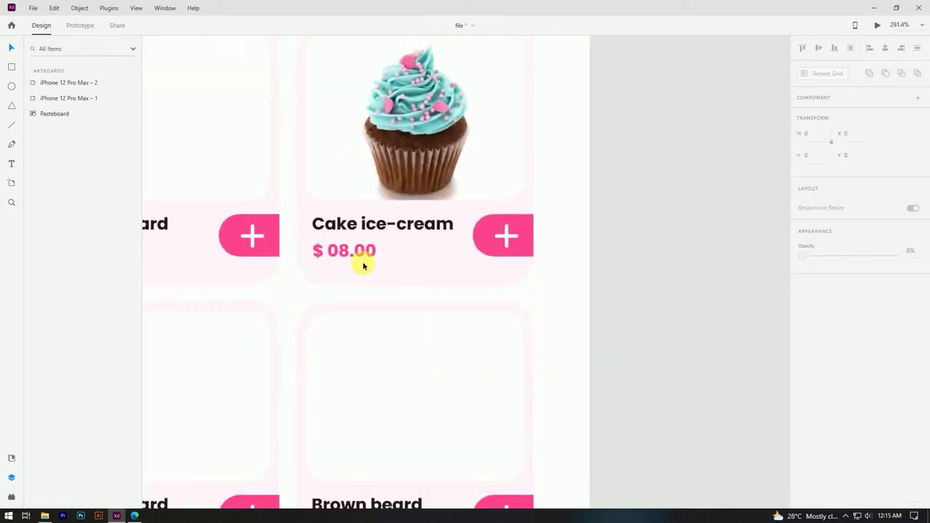
Step: Add pngwing.com (4).png from the image folder to the upper-left card's image area, scaled to about 143 by 104
scroll(418, 222, "down", 4)
scroll(546, 285, "down", 1)
left_click(44, 516)
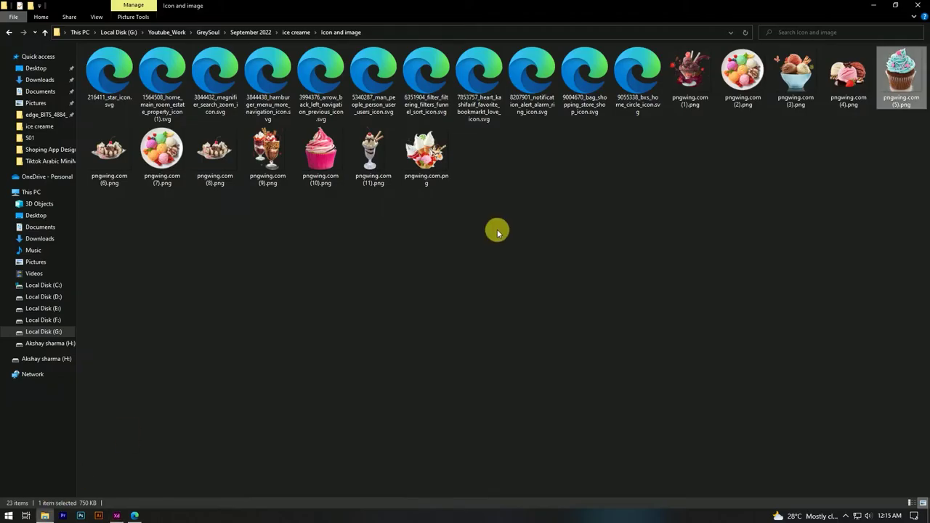
left_click_drag(843, 76, 411, 457)
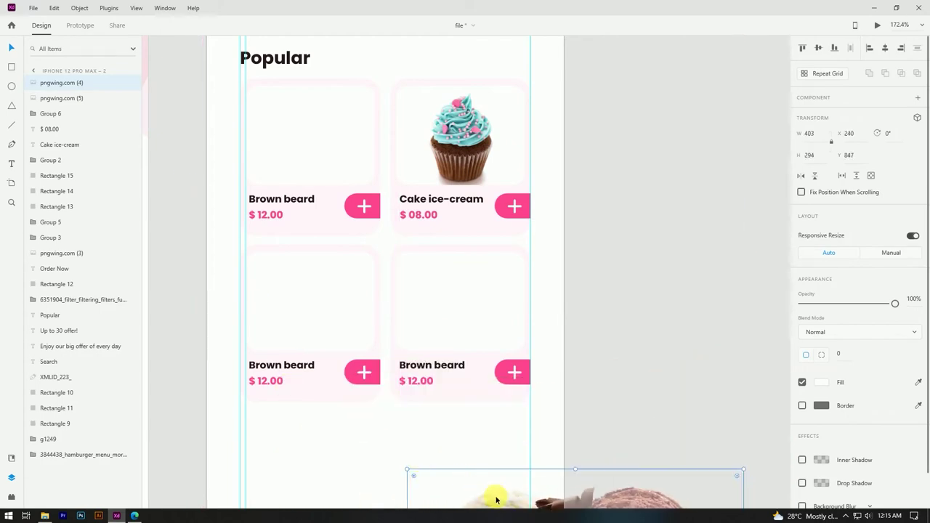
left_click_drag(496, 498, 266, 206)
left_click_drag(514, 177, 417, 251)
left_click_drag(382, 279, 347, 125)
left_click_drag(381, 89, 372, 99)
left_click_drag(344, 130, 345, 132)
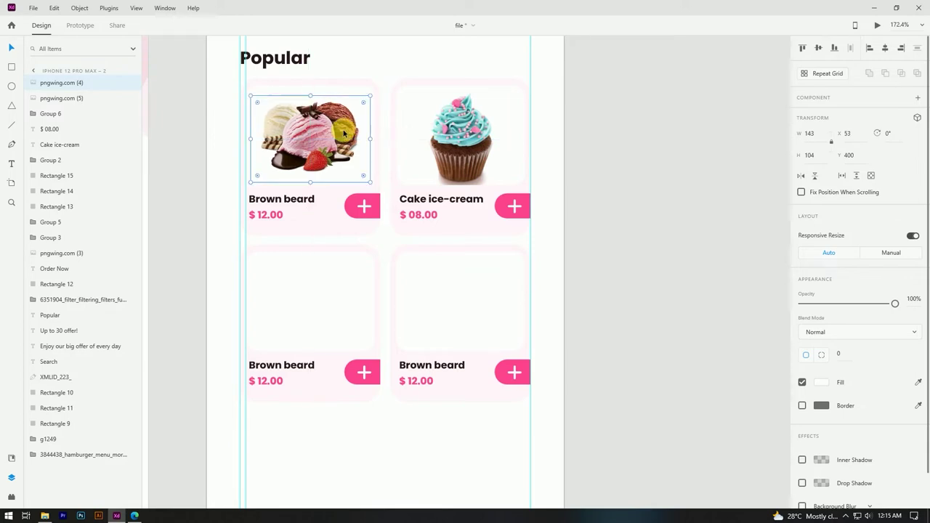
left_click(667, 164)
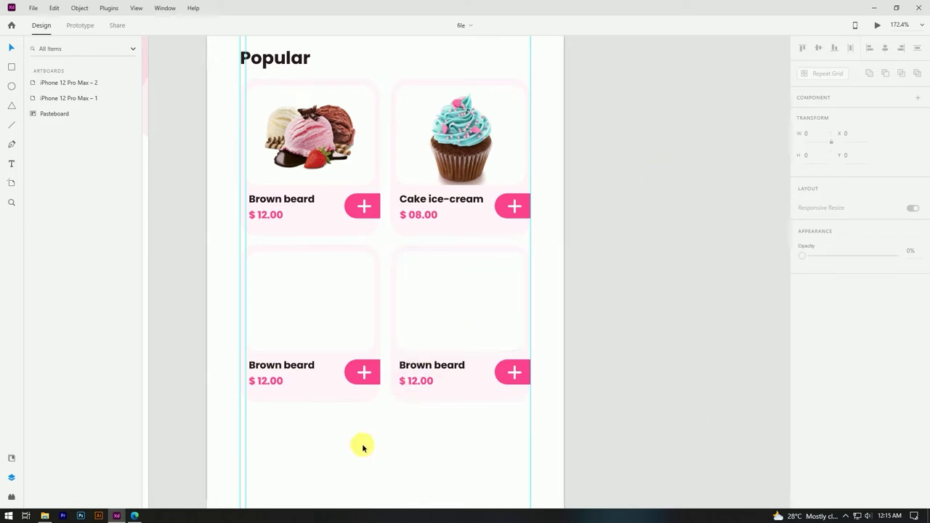
Step: Ungroup the lower-left product card into its separate texts and shapes
left_click_drag(361, 444, 378, 426)
scroll(353, 392, "up", 1)
double_click(313, 327)
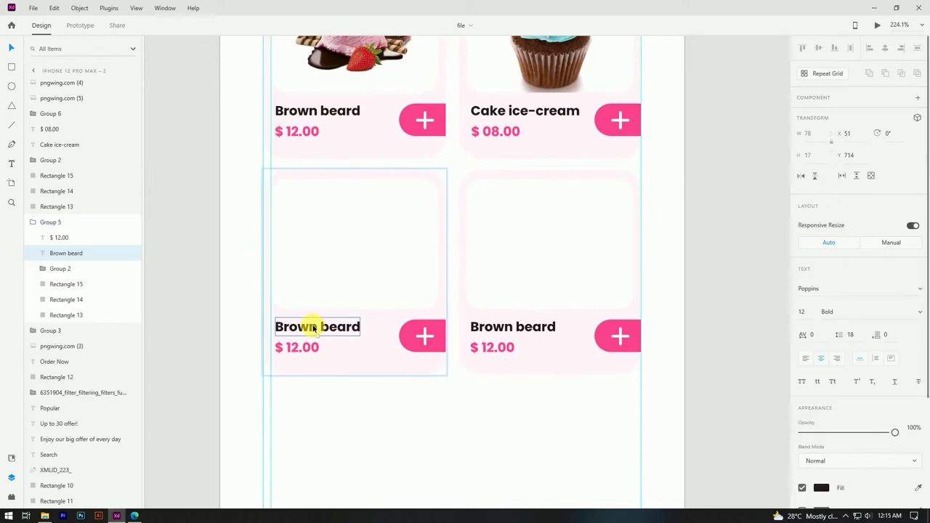
left_click(333, 386)
left_click(328, 335)
right_click(341, 298)
left_click(384, 165)
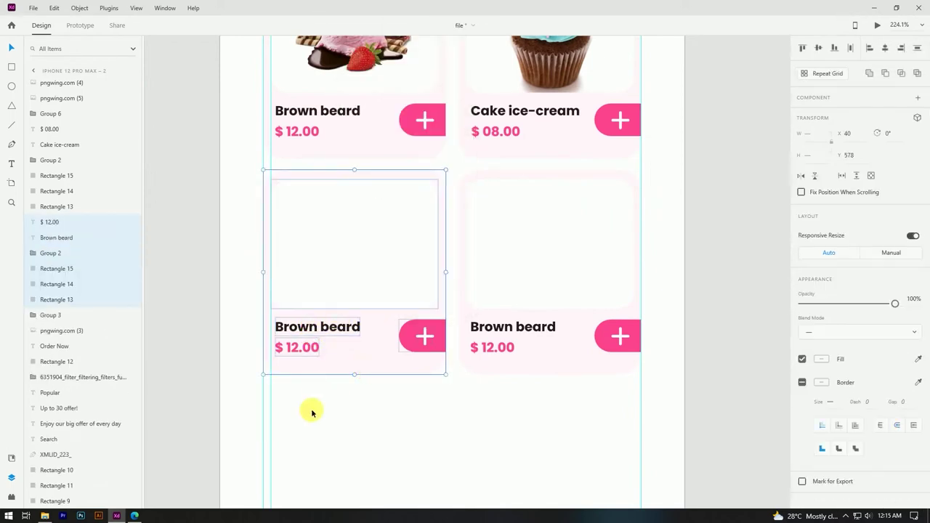
Step: Rename the lower-left card's product as "Chocolate ice"
left_click(322, 334)
double_click(323, 335)
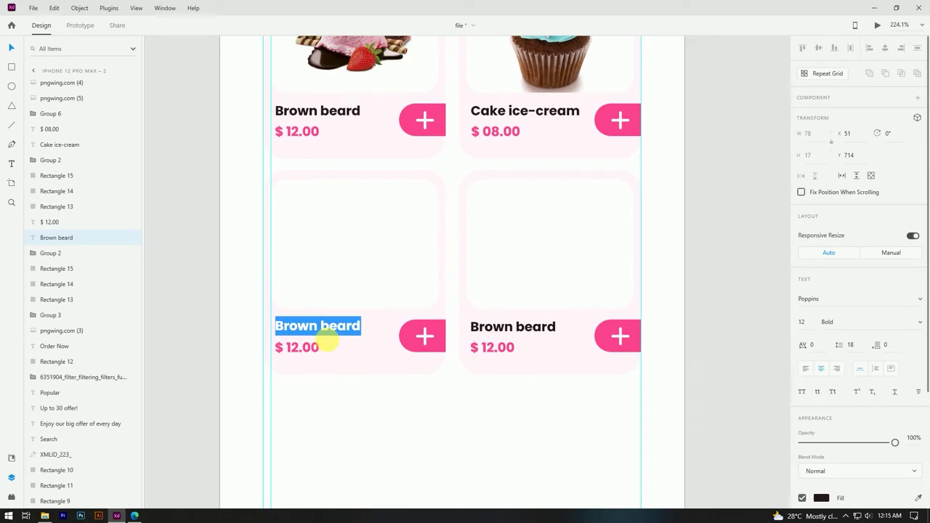
type("chocolate")
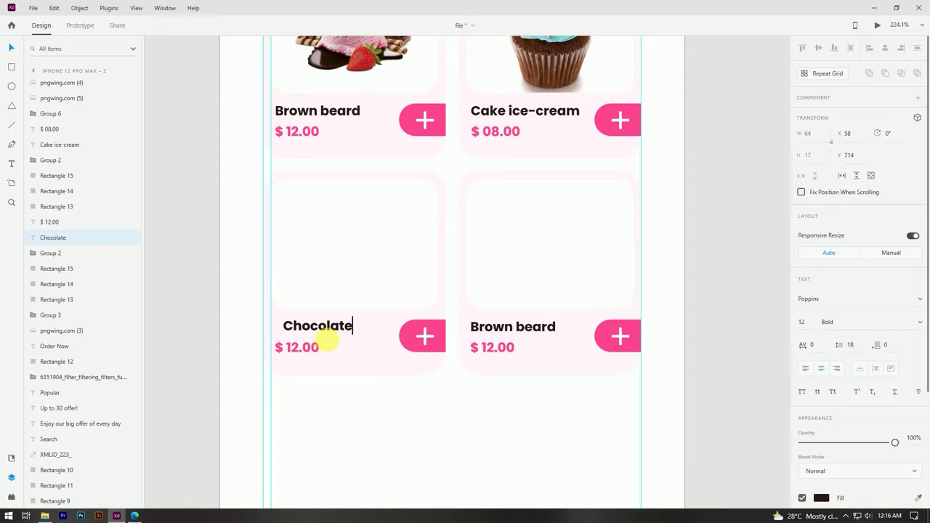
type(" ice")
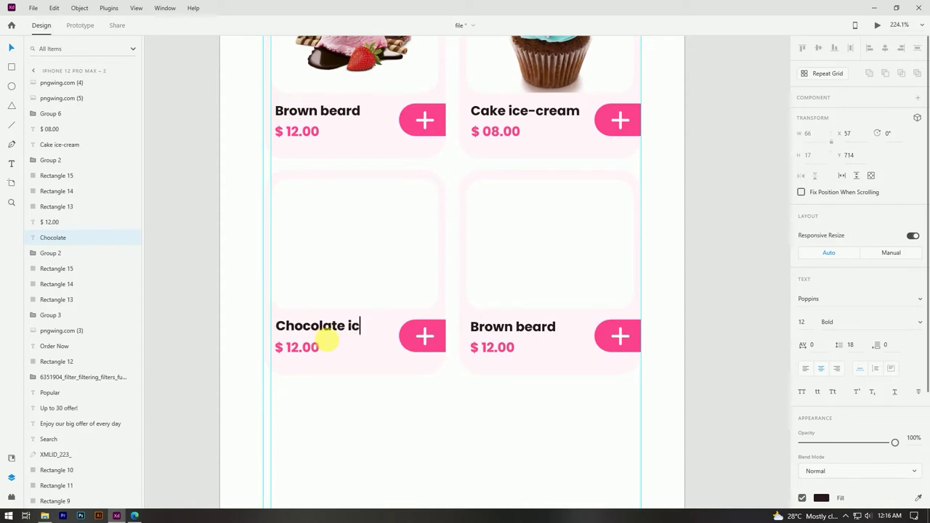
left_click(204, 249)
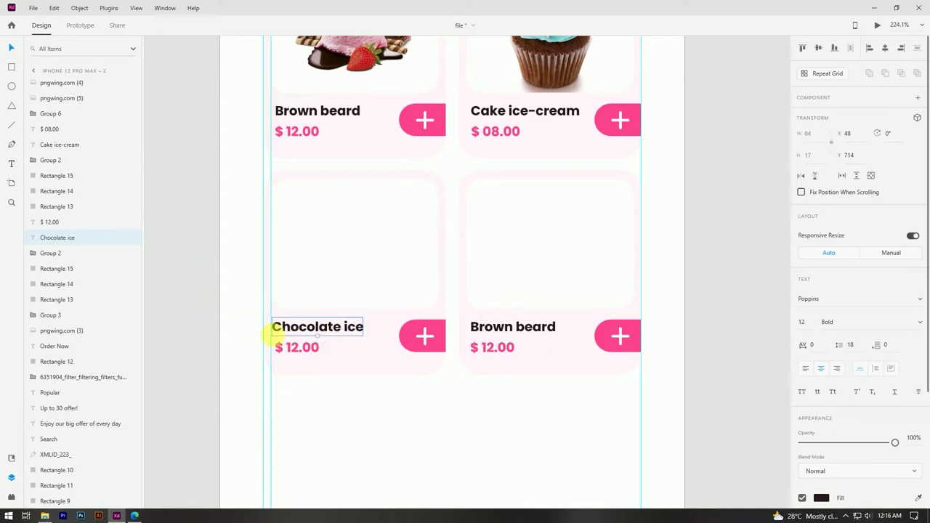
Step: Set the lower-left card's price to $ 15.00
double_click(292, 350)
left_click(293, 349)
key("Escape")
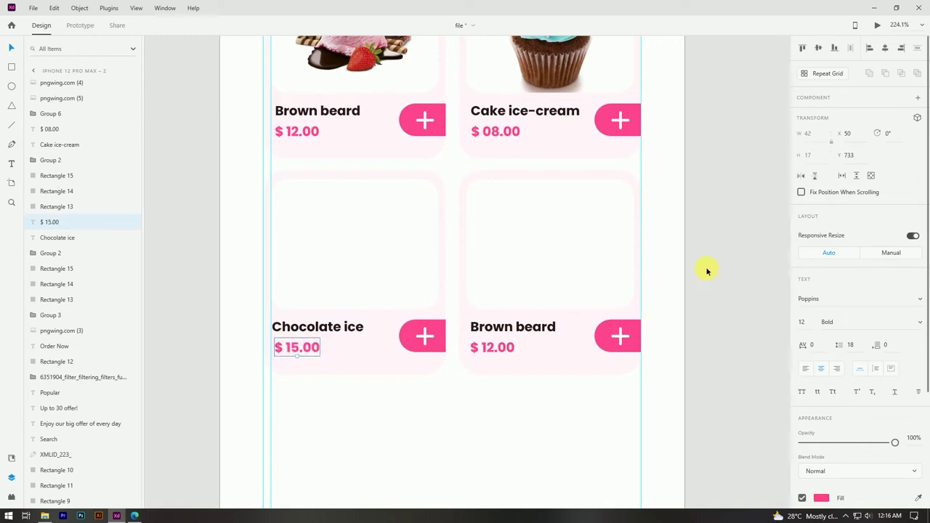
Step: Add pngwing.com (1).png from the image folder to the Chocolate ice card's image area, scaled to about 107 by 111
left_click(44, 515)
left_click_drag(676, 83, 583, 466)
scroll(487, 222, "down", 5)
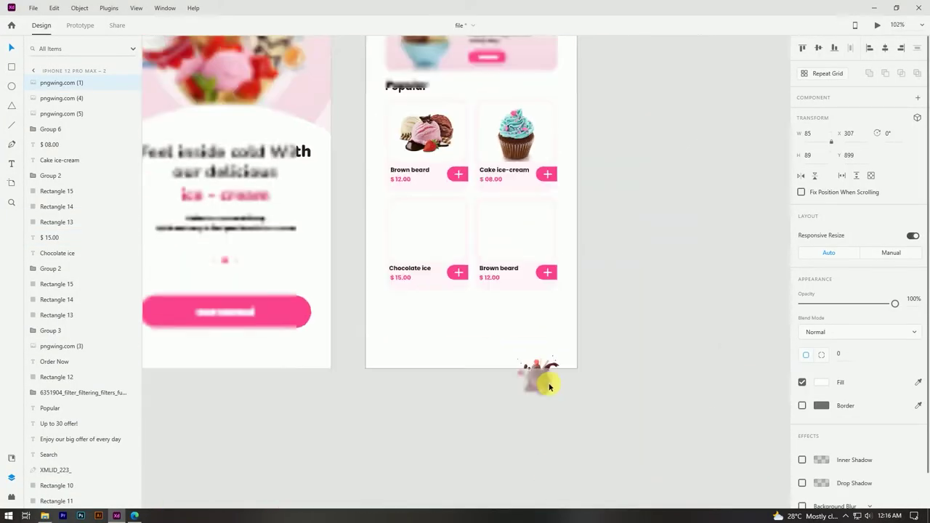
left_click_drag(550, 365, 500, 191)
scroll(437, 212, "up", 5)
scroll(438, 210, "up", 3)
scroll(407, 207, "down", 5)
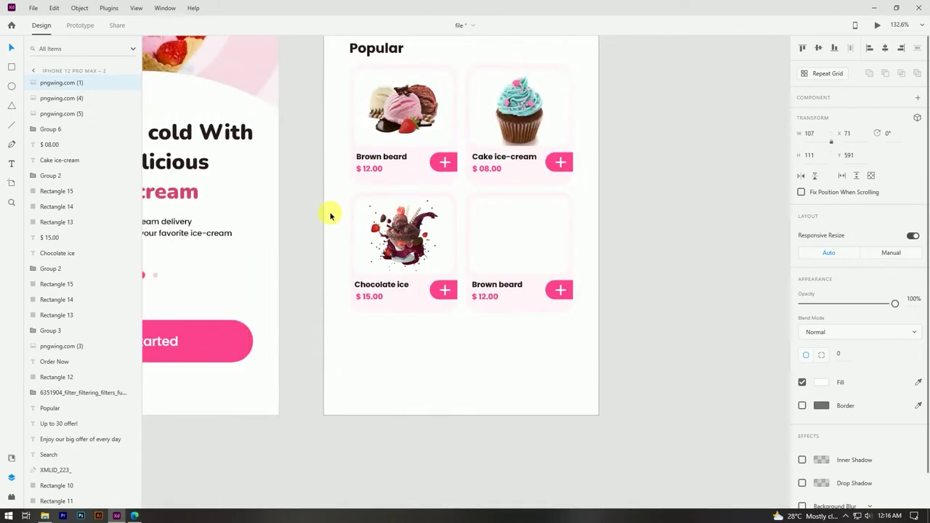
left_click(312, 208)
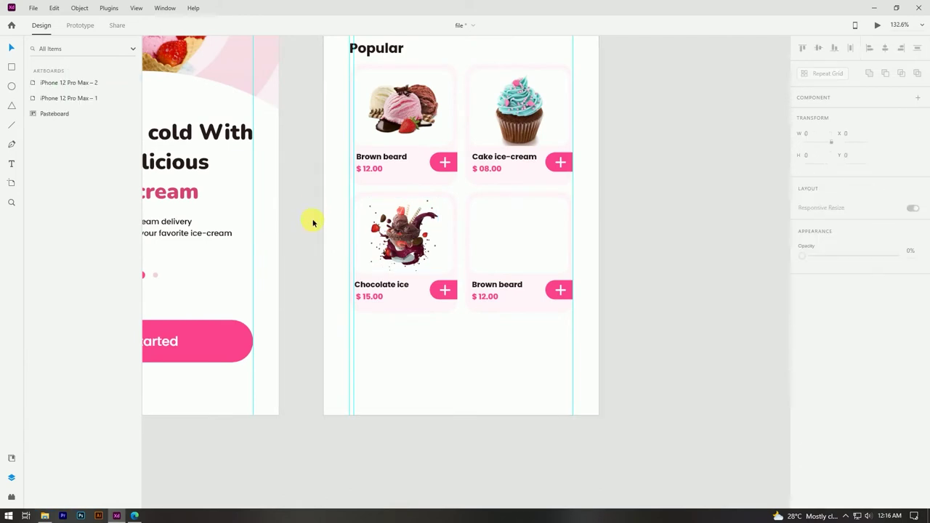
Step: Ungroup the lower-right product card so its name and price become separate objects
scroll(656, 303, "up", 1)
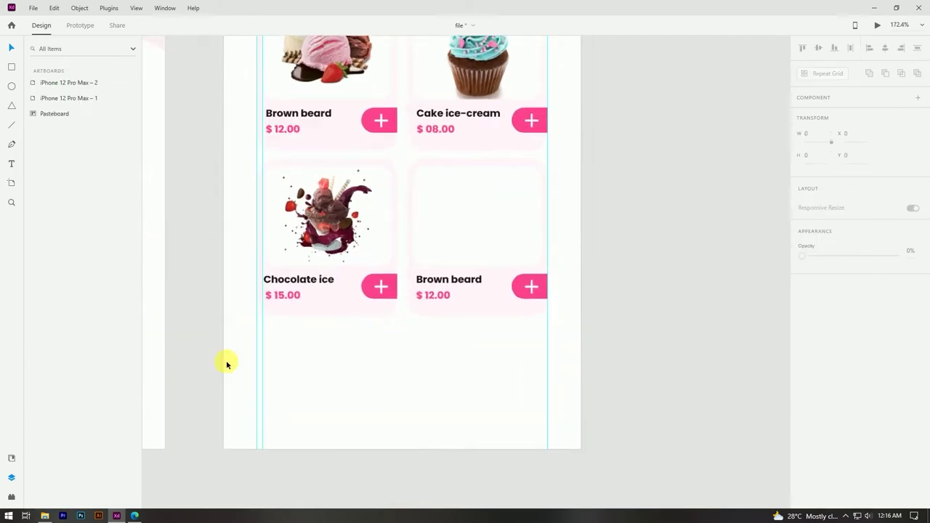
scroll(428, 293, "up", 2)
double_click(428, 282)
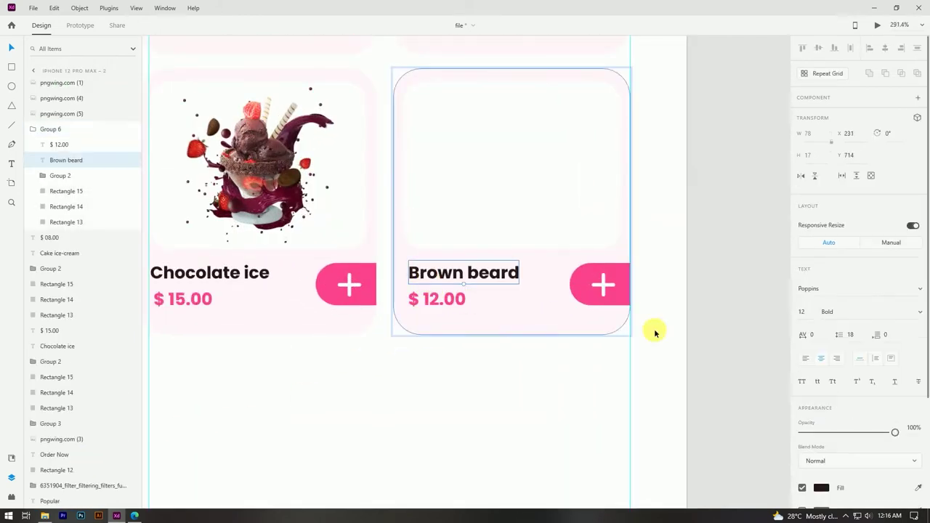
left_click(488, 364)
right_click(482, 264)
left_click(517, 151)
left_click(658, 226)
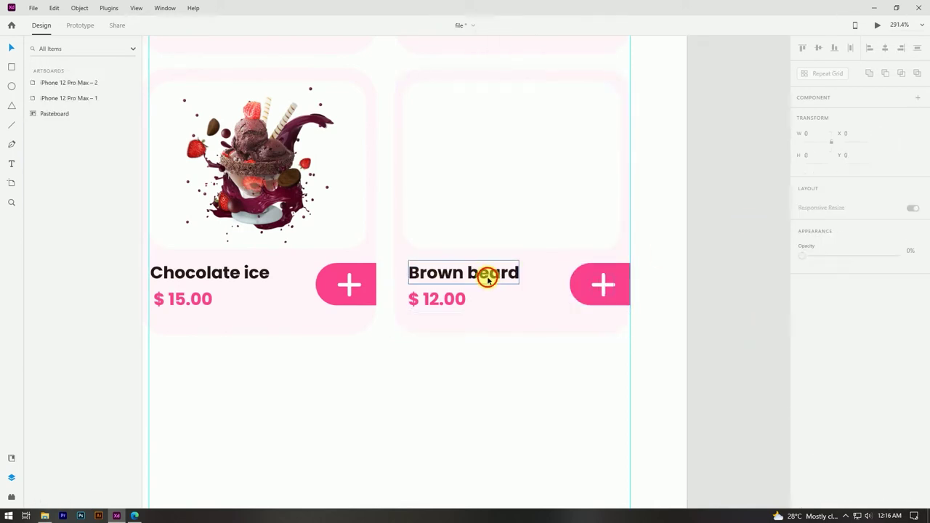
Step: Rename the lower-right card's product as "Banana split" and shift the name to about X 229, above the price
double_click(488, 280)
type("Ba")
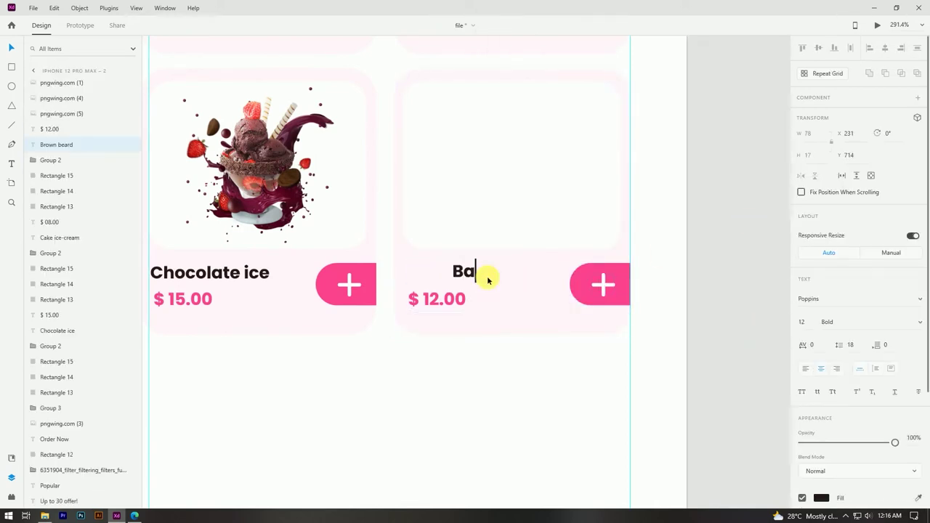
type("nan")
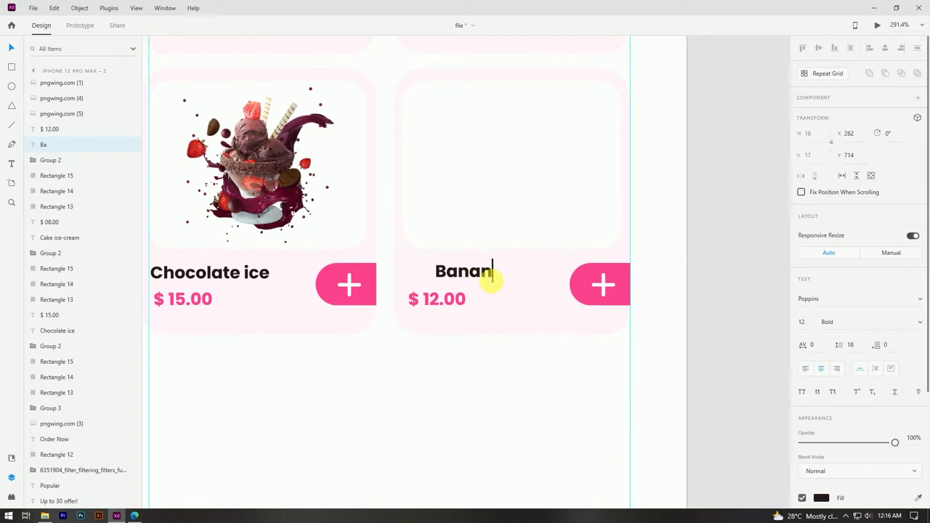
type("a split")
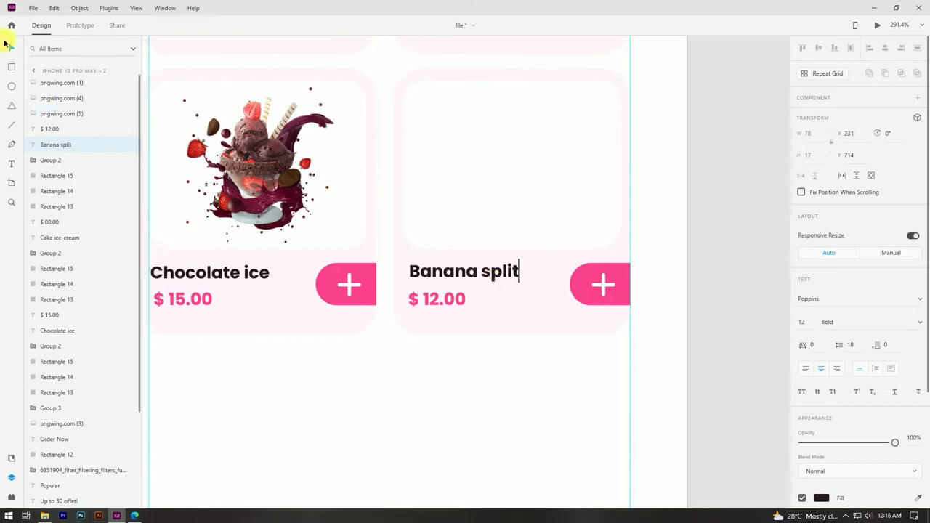
key("Escape")
left_click_drag(441, 270, 443, 272)
left_click(430, 224)
left_click(442, 279)
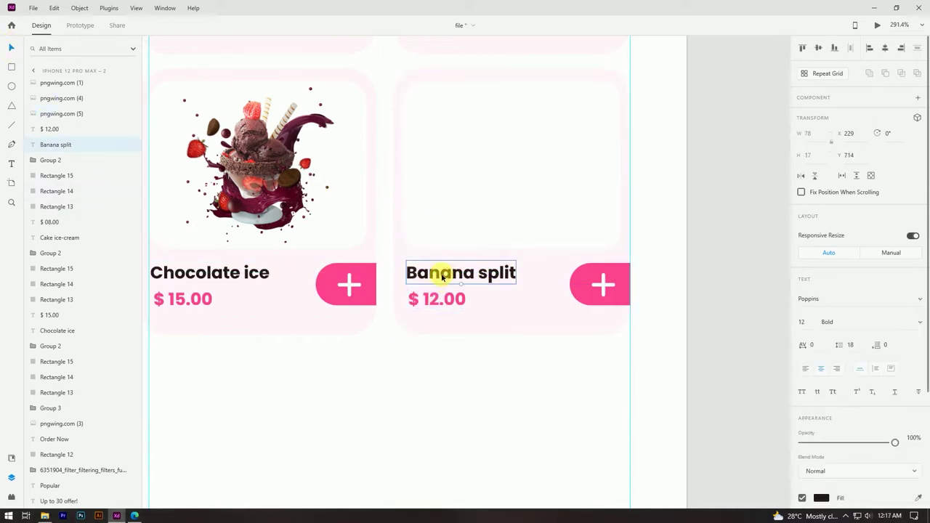
Step: Set the lower-right Banana split card's price to $ 10.00
left_click(438, 299)
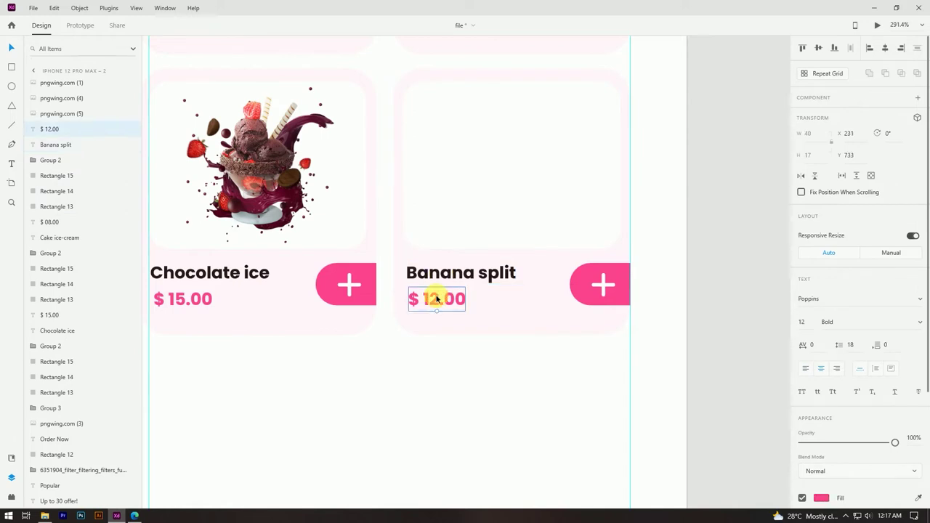
double_click(426, 304)
left_click_drag(426, 304, 440, 306)
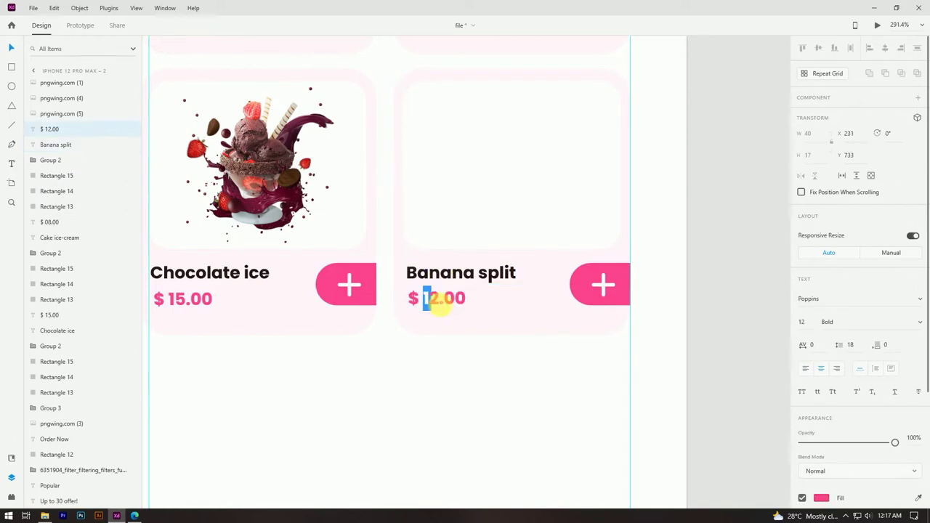
type("10")
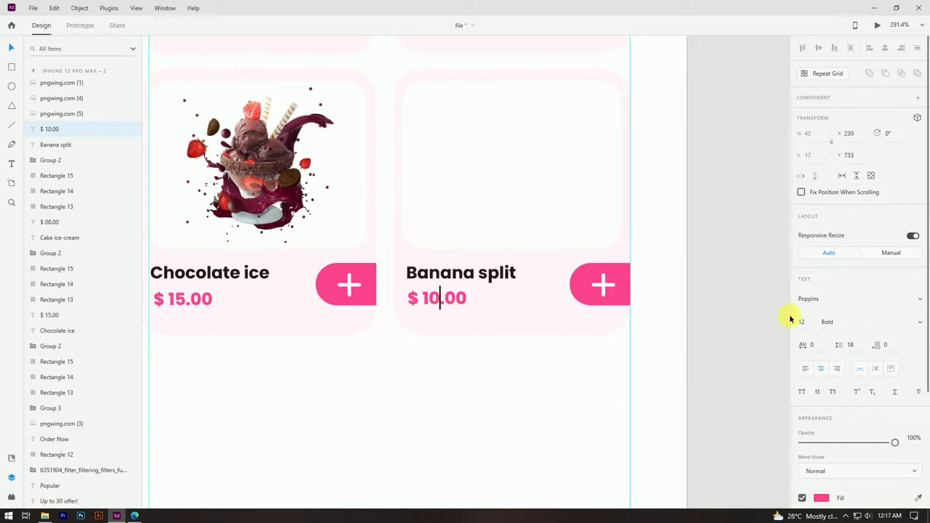
left_click(724, 310)
Step: Import pngwing.com (8).png from the Icon and image folder and move it onto the home screen artboard
scroll(629, 247, "down", 5)
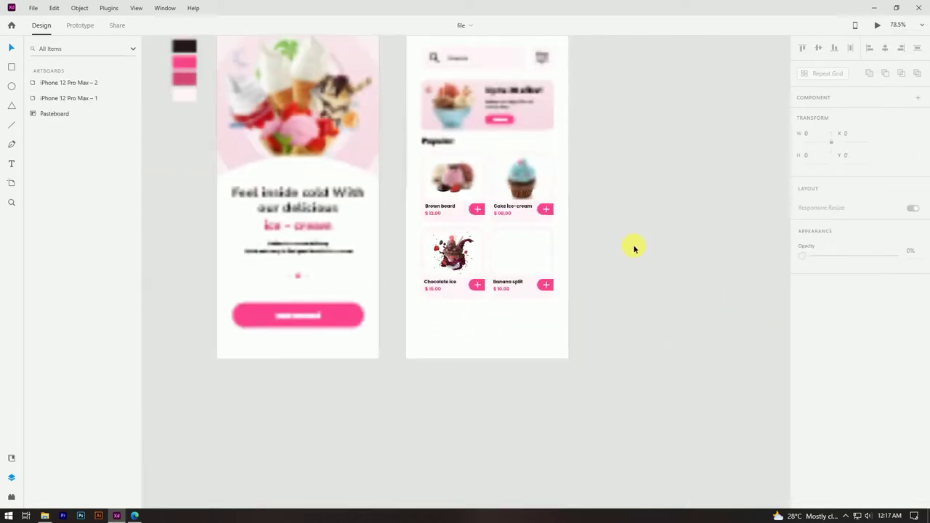
scroll(627, 243, "up", 3)
mouse_move(40, 518)
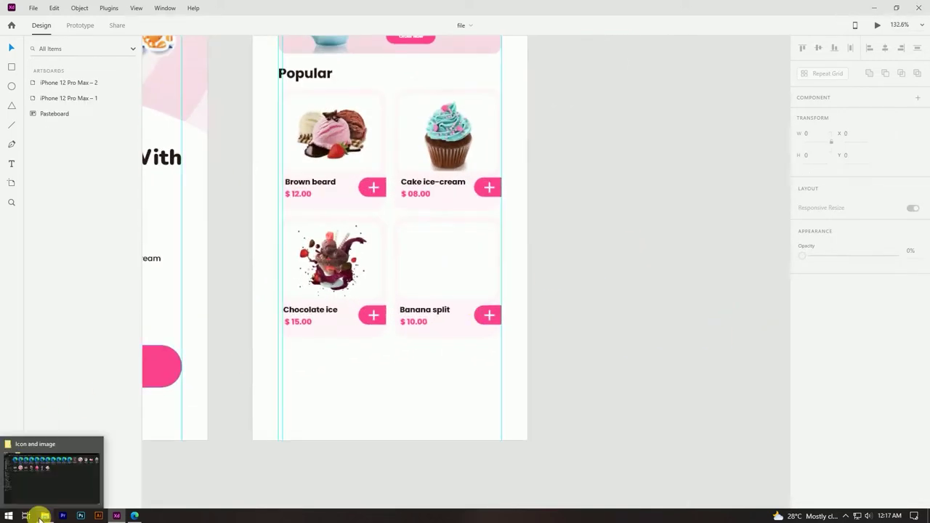
left_click(44, 480)
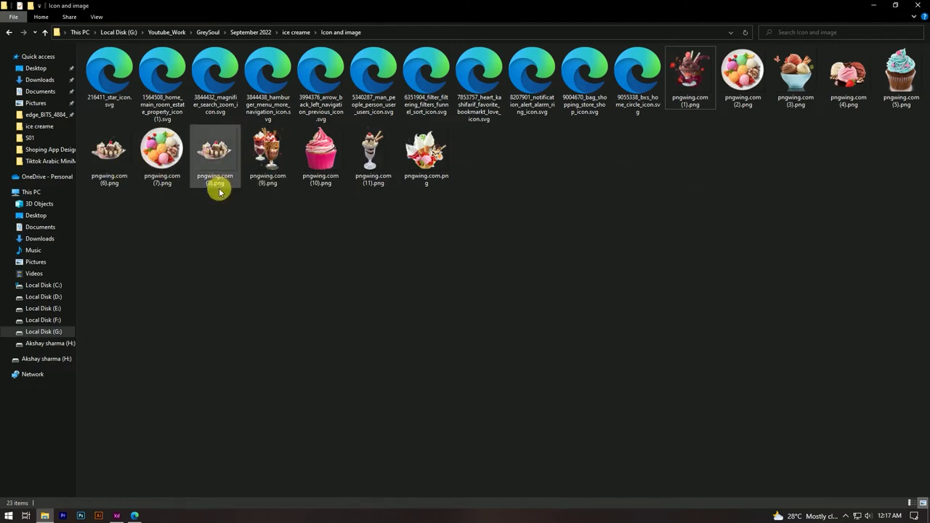
left_click_drag(215, 151, 551, 352)
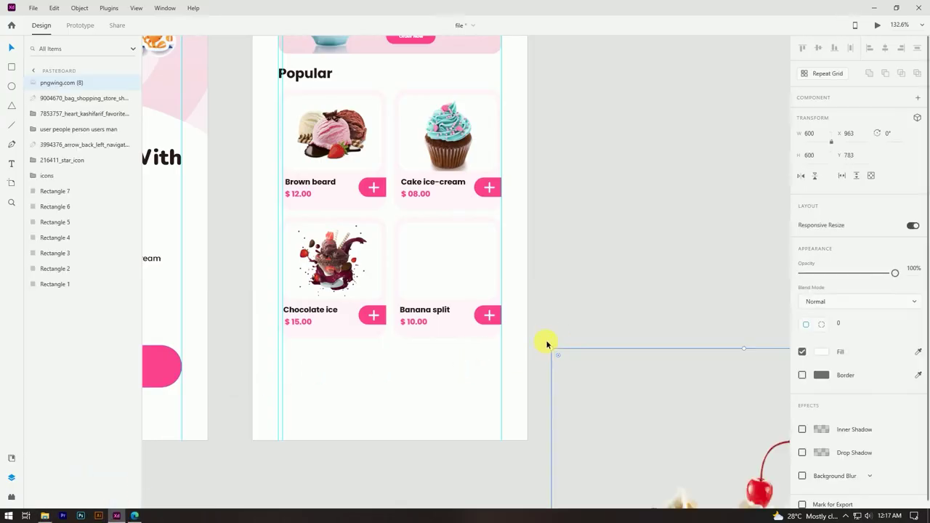
left_click(554, 351)
scroll(499, 269, "down", 3)
left_click_drag(635, 411, 483, 271)
scroll(532, 222, "up", 4)
left_click(576, 295)
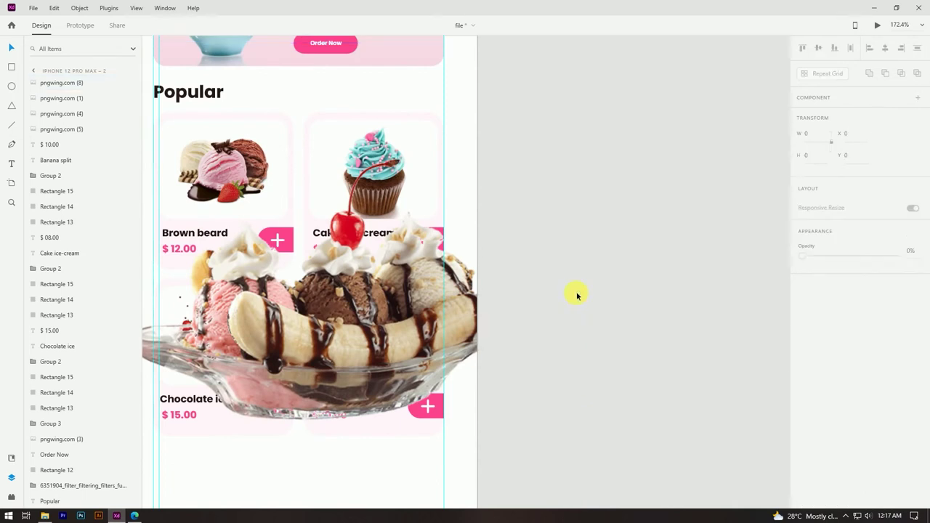
Step: Scale the banana split image to about 148 by 148 and centre it in the Banana split card's image area
left_click(467, 298)
left_click_drag(569, 298, 401, 342)
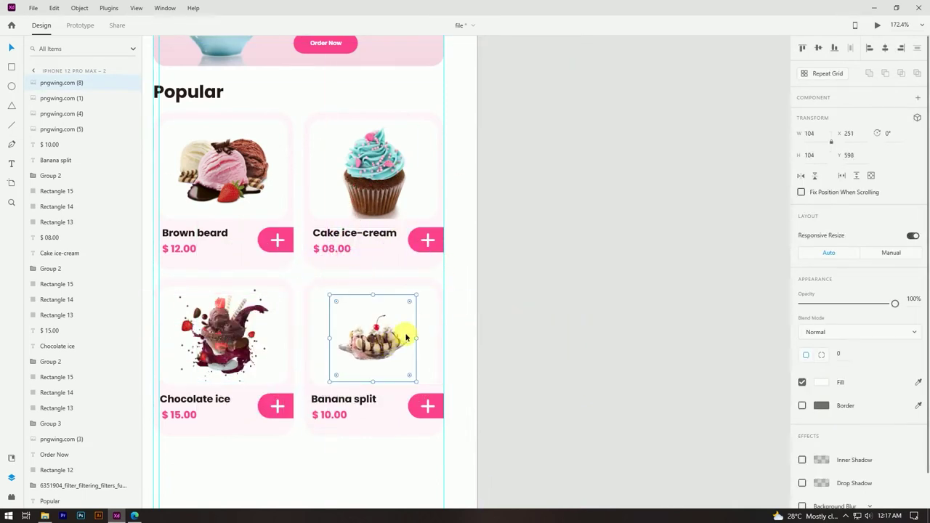
left_click_drag(411, 299, 437, 277)
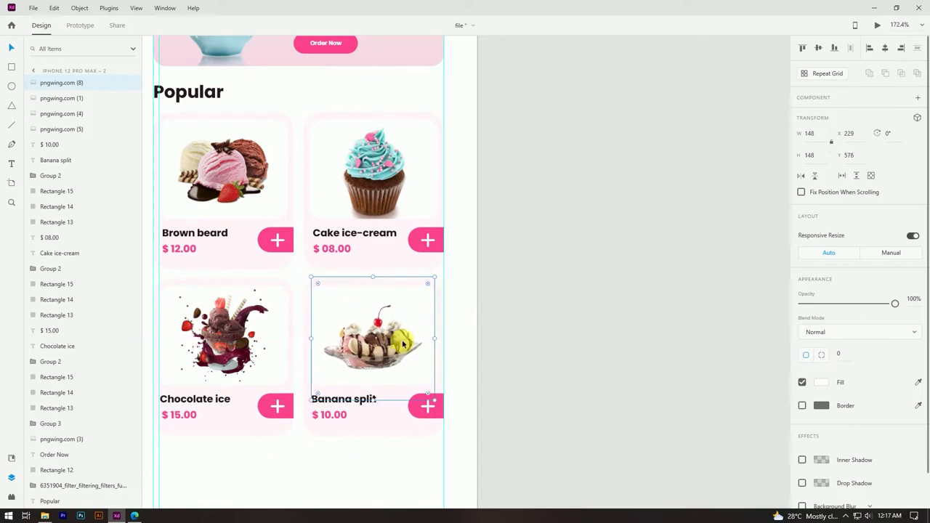
left_click_drag(403, 344, 403, 341)
left_click(538, 315)
Step: Review the home screen layout with its four Popular product cards, from the whole artboard down to the cards
scroll(539, 313, "down", 5)
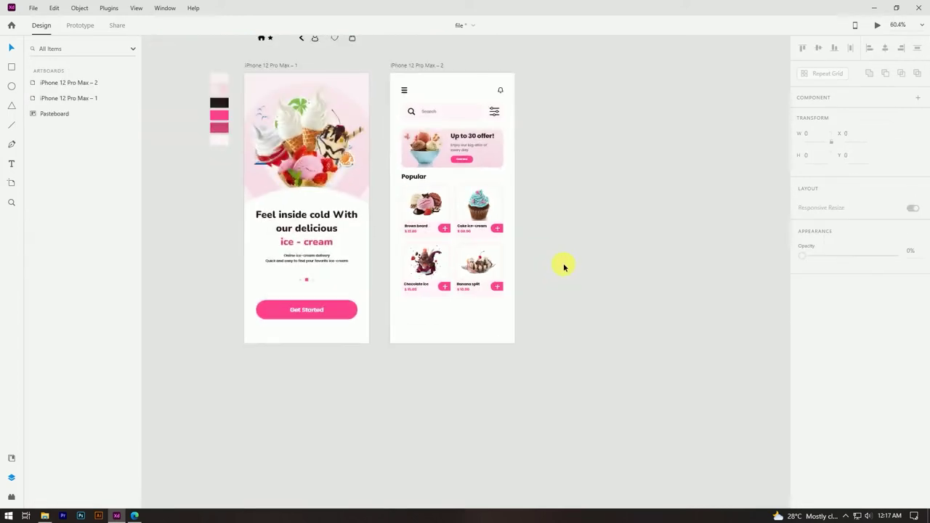
scroll(547, 275, "up", 4)
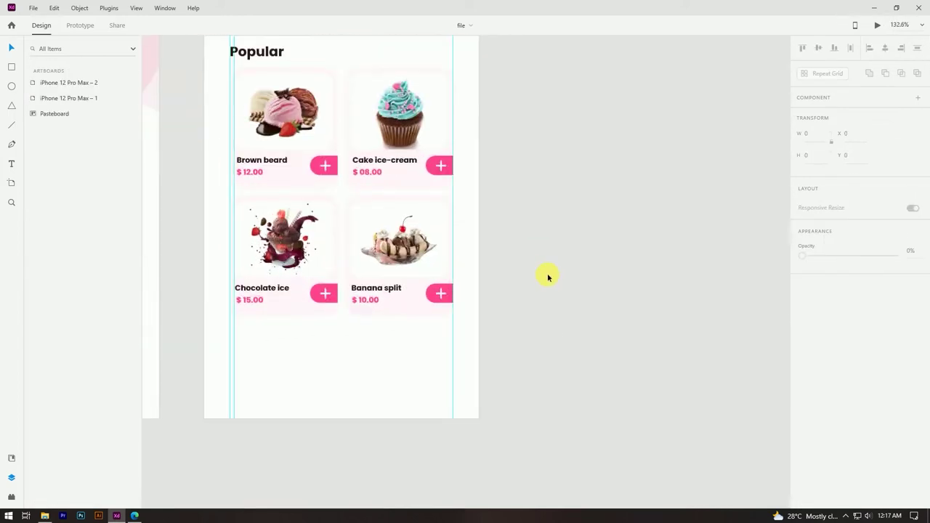
scroll(579, 310, "down", 3)
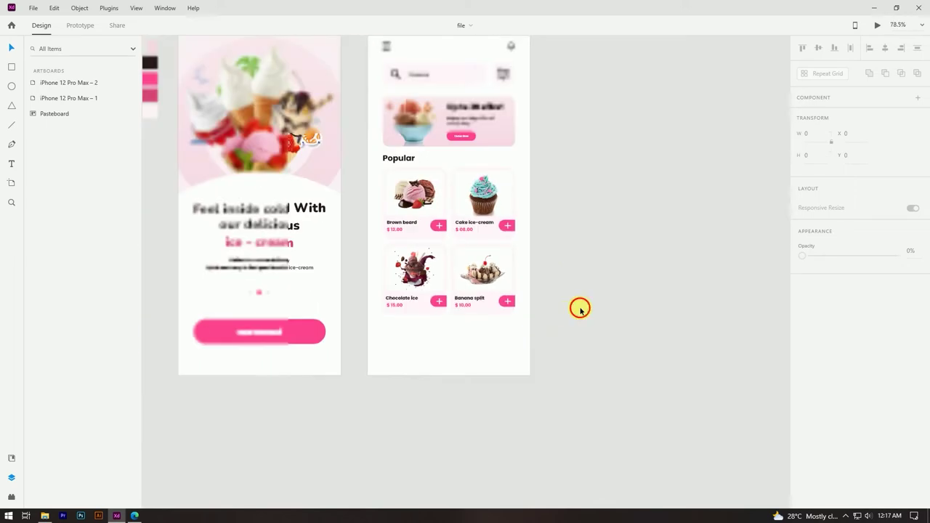
scroll(569, 245, "up", 1)
scroll(567, 232, "down", 2)
scroll(570, 187, "up", 1)
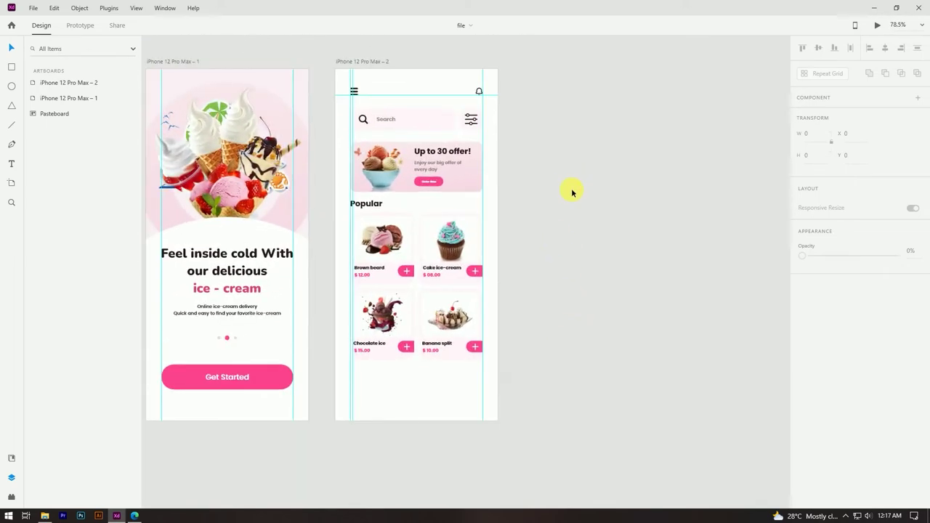
scroll(630, 228, "down", 1)
scroll(555, 327, "up", 2)
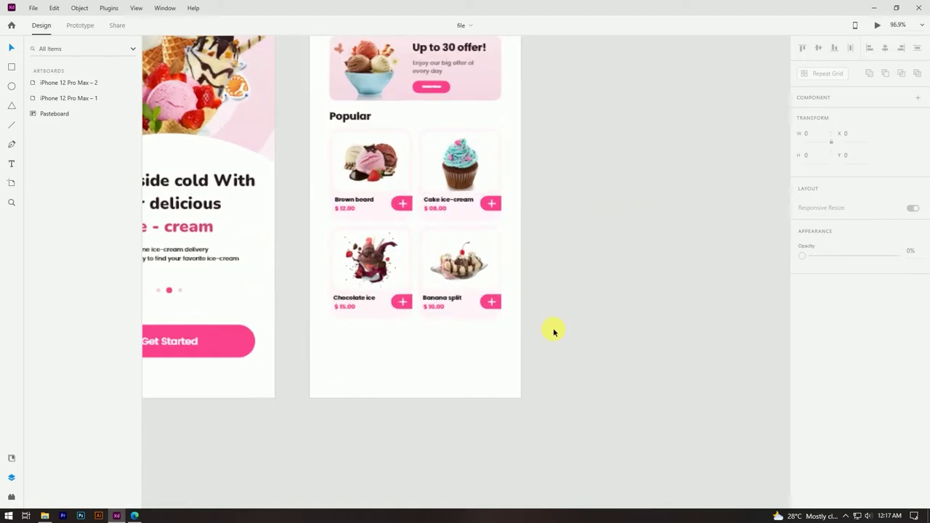
Step: Draw a full-width rectangle about 428 by 131 at the bottom of the home screen artboard and remove its border
left_click(13, 70)
left_click_drag(310, 397, 526, 334)
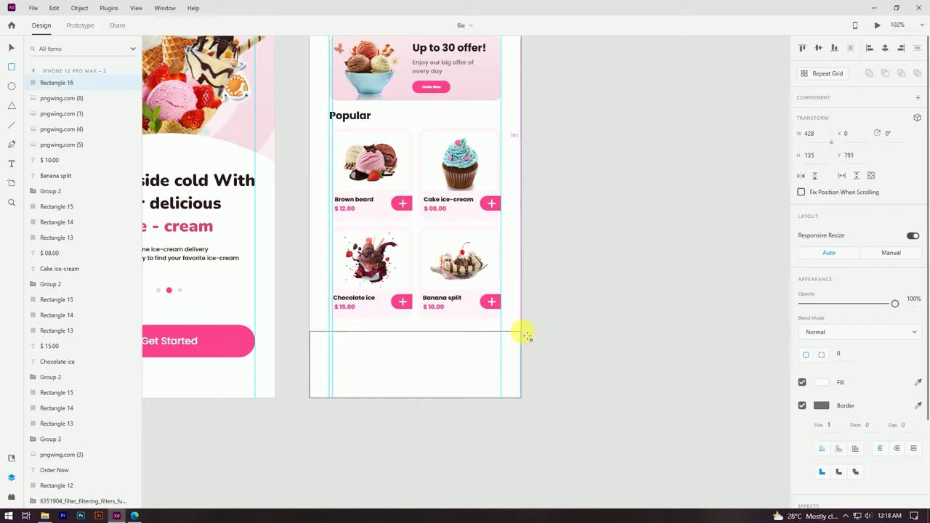
left_click_drag(526, 334, 527, 338)
left_click(11, 46)
left_click(451, 411)
scroll(436, 411, "up", 3)
left_click(444, 363)
left_click(801, 405)
left_click(602, 400)
Step: Add a drop shadow with a Y offset of -4 to the bottom rectangle and tint the shadow dark red
scroll(566, 340, "down", 1)
scroll(566, 340, "down", 2)
left_click(513, 327)
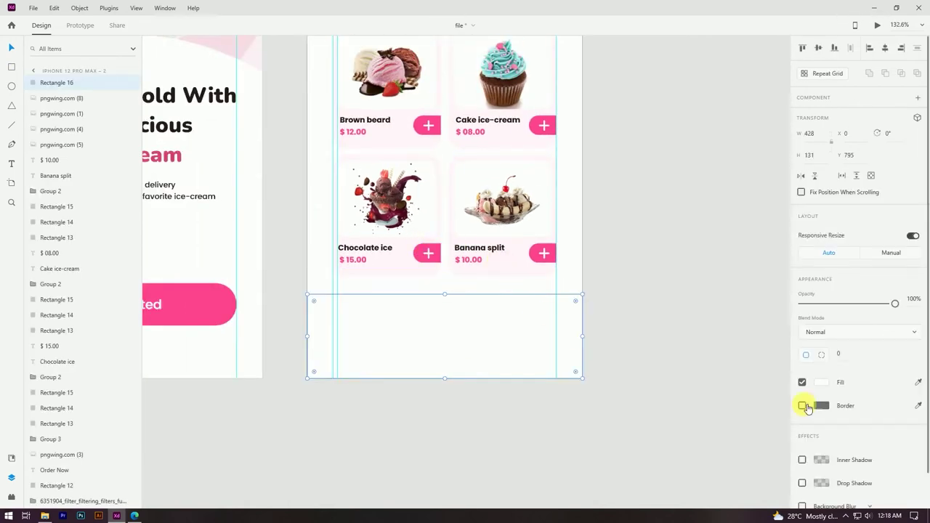
left_click(802, 484)
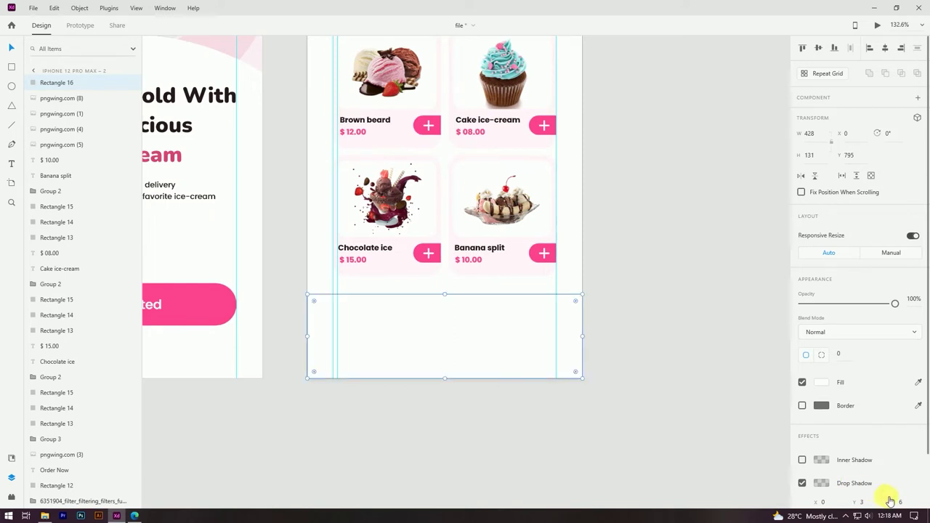
type("-4")
key("Return")
left_click(820, 480)
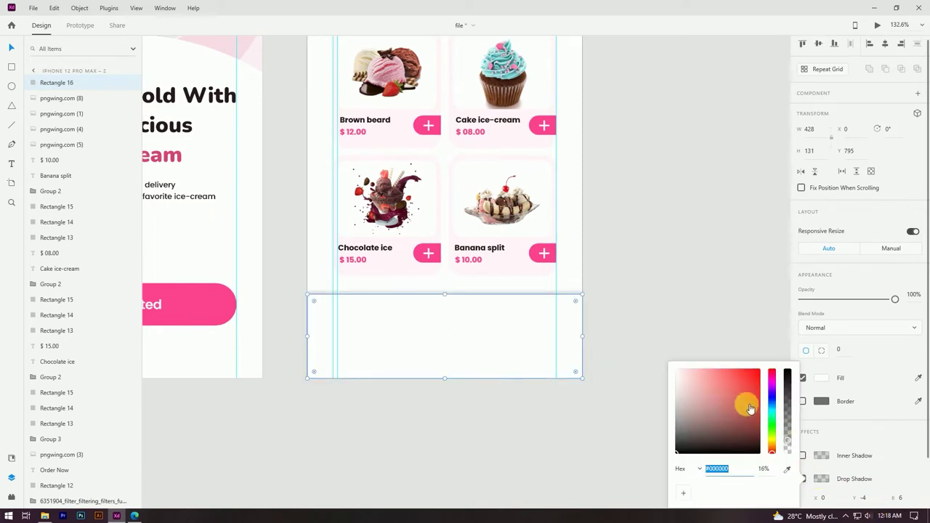
left_click_drag(759, 420, 768, 425)
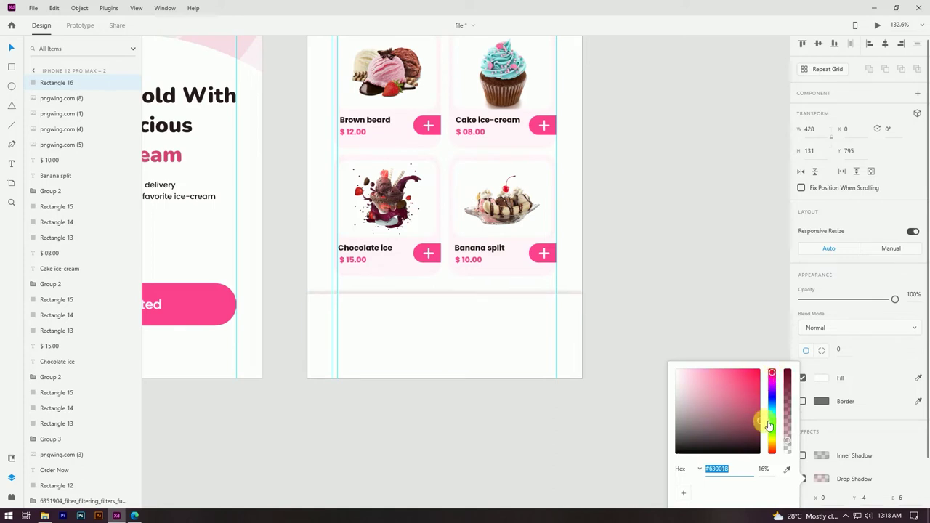
left_click(744, 356)
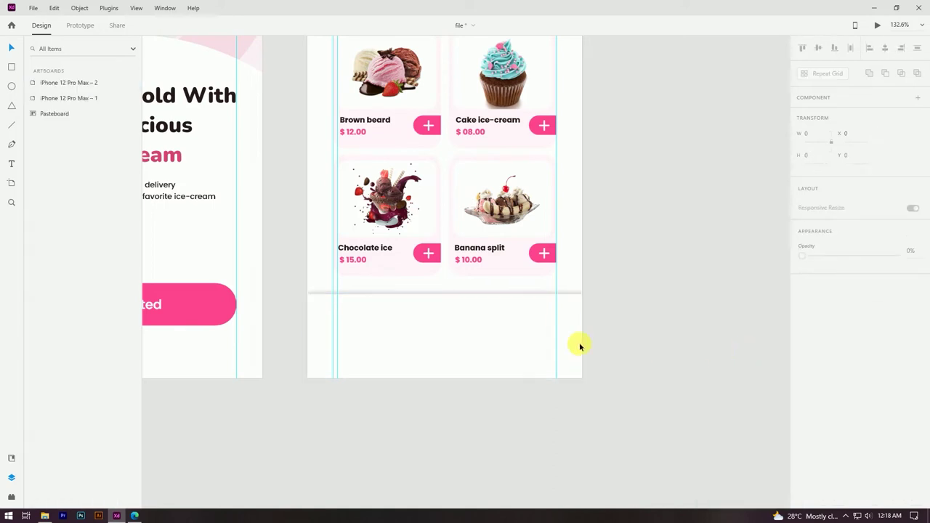
Step: Lower the opacity of the bottom rectangle's drop shadow colour to make the shadow fainter
left_click(483, 313)
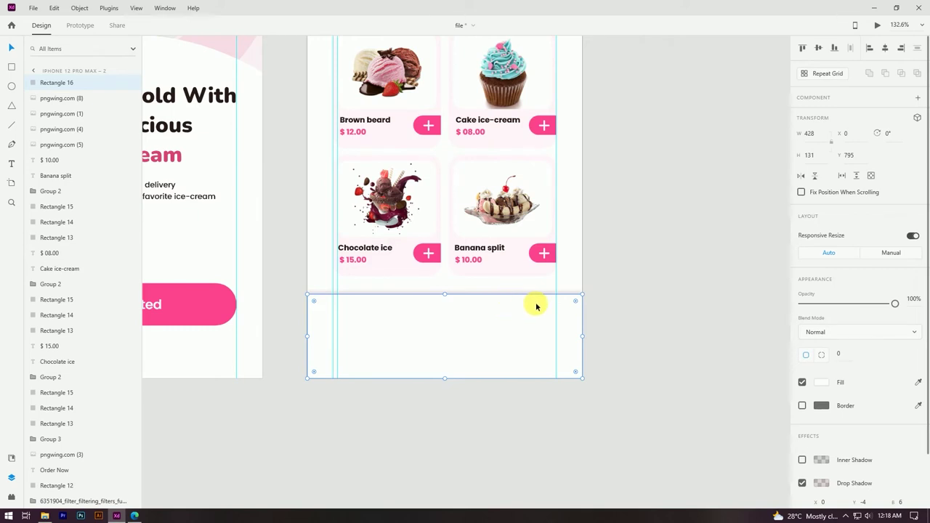
scroll(536, 306, "down", 3)
scroll(491, 303, "up", 4)
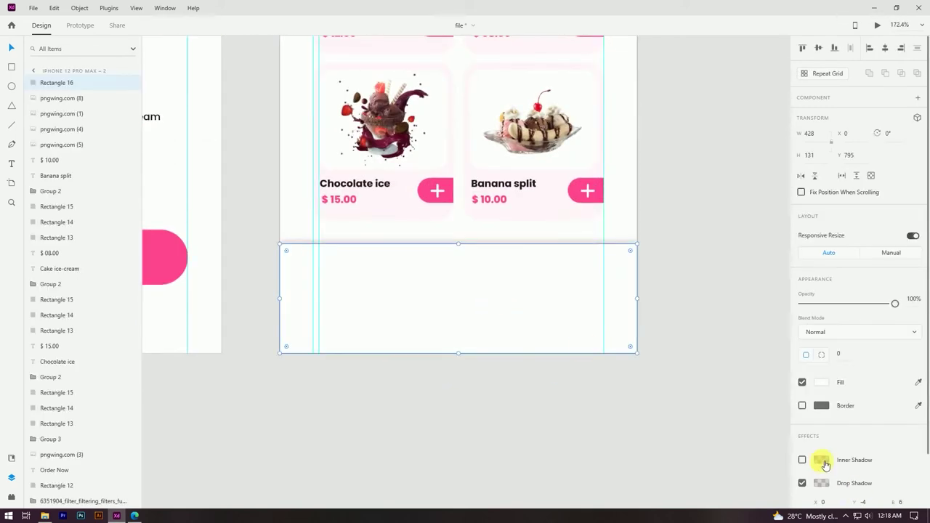
left_click(821, 483)
mouse_move(787, 438)
left_mouse_down()
mouse_move(762, 444)
mouse_move(791, 443)
mouse_move(796, 459)
mouse_move(792, 452)
left_mouse_up()
left_click(759, 435)
left_click(702, 309)
Step: Place the home and heart icons side by side on the pasteboard above the first artboard
scroll(646, 473, "down", 4)
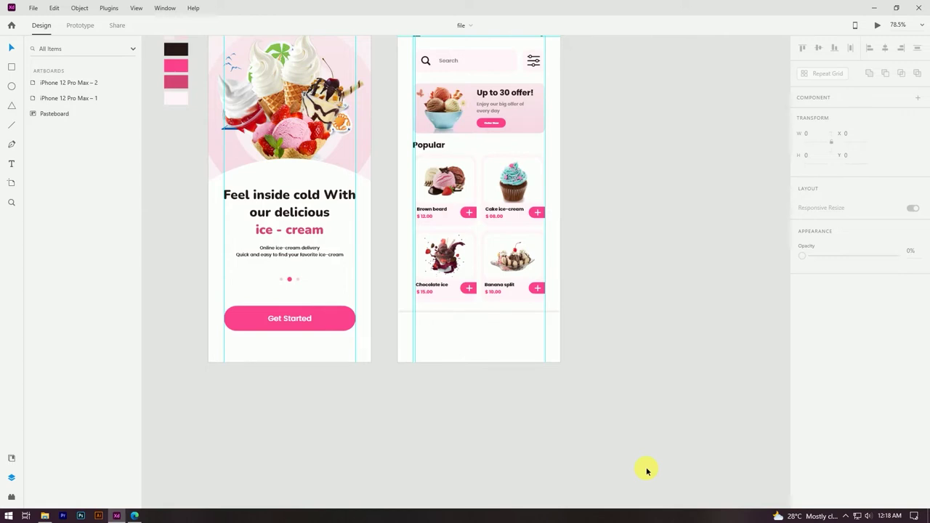
scroll(475, 343, "up", 5)
scroll(374, 305, "down", 6)
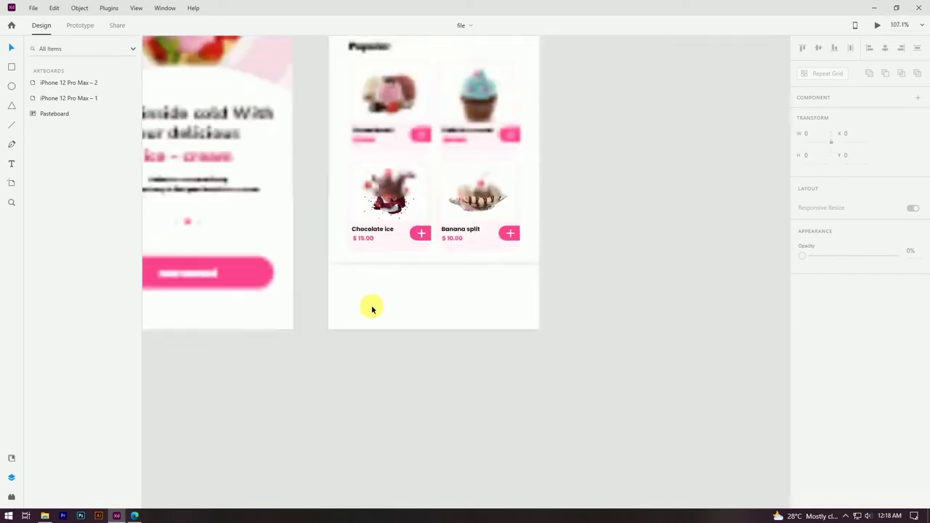
scroll(306, 86, "up", 2)
left_click_drag(217, 82, 347, 108)
left_click(309, 96)
left_click(314, 83)
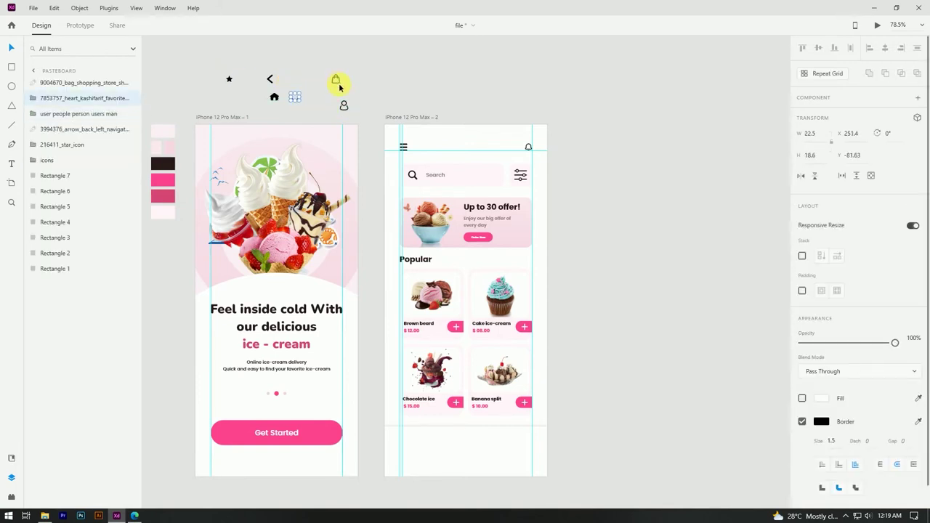
Step: Line up the shopping bag and user icons after the heart icon in the same pasteboard row
left_click(338, 81)
left_click(327, 92)
left_click(337, 82)
left_click(340, 84)
left_click(339, 84)
left_click(338, 84)
left_click_drag(338, 84, 309, 106)
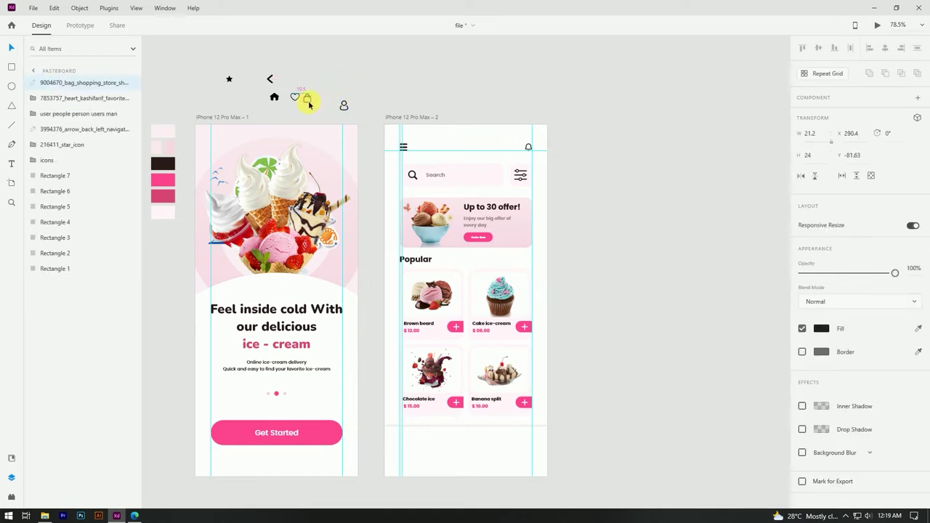
left_click(348, 108)
left_click_drag(347, 107, 343, 100)
left_click(347, 103)
Step: Move the home, heart, bag and user icons together into the home screen's bottom bar, at about X 118, Y 851
left_click_drag(265, 95, 340, 106)
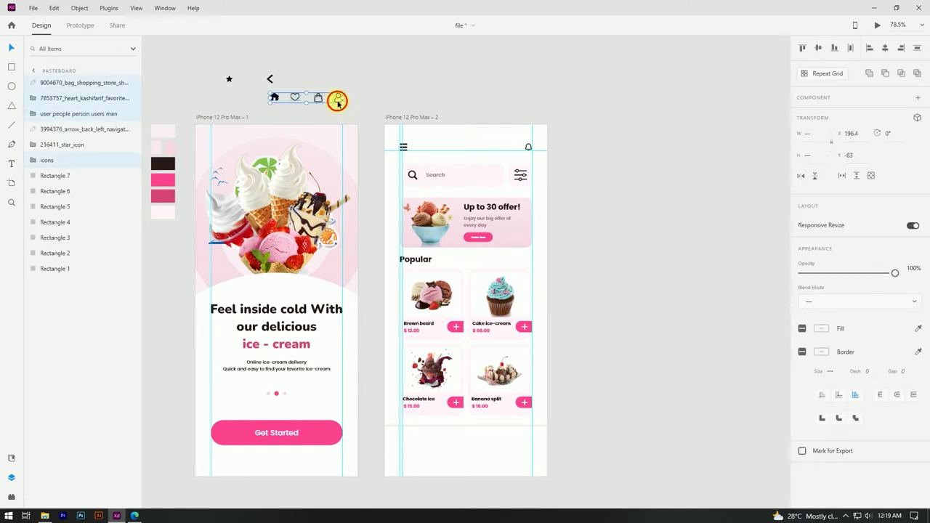
left_click(385, 104)
left_click_drag(265, 90, 337, 103)
left_click_drag(275, 98, 436, 453)
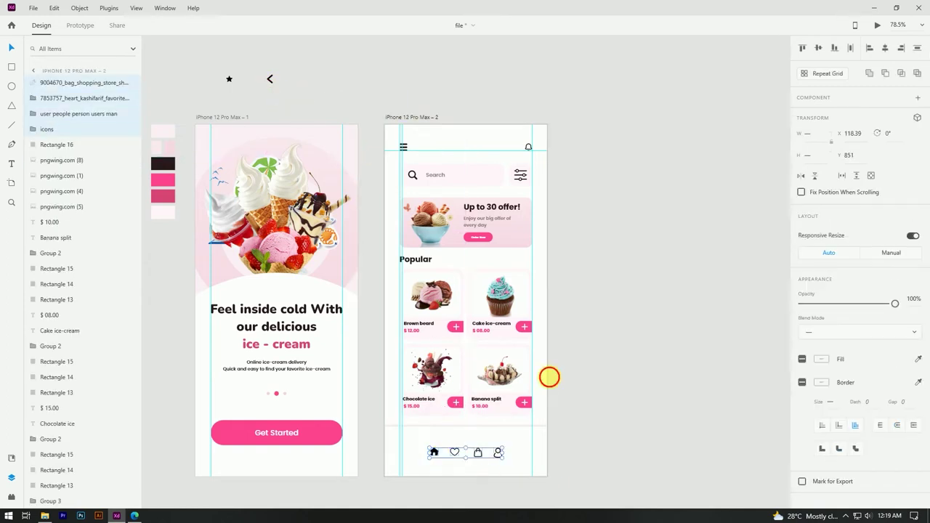
scroll(465, 332, "up", 6)
left_click(334, 275)
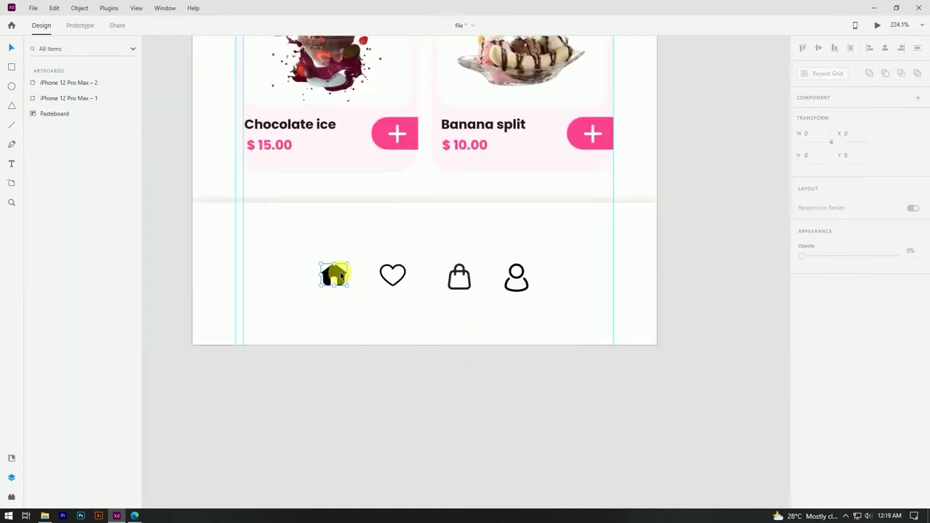
left_click(407, 276, "shift")
left_click(454, 275, "shift")
left_click(516, 275, "shift")
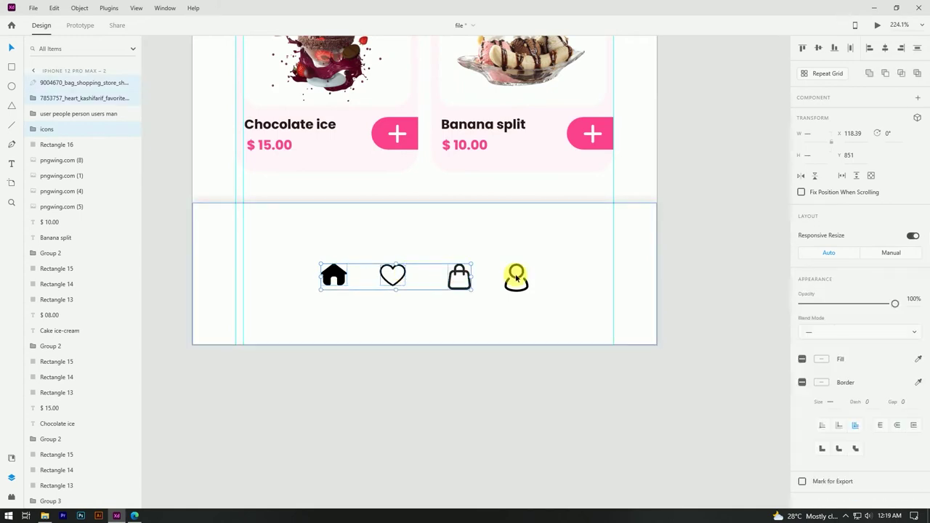
left_click(538, 365)
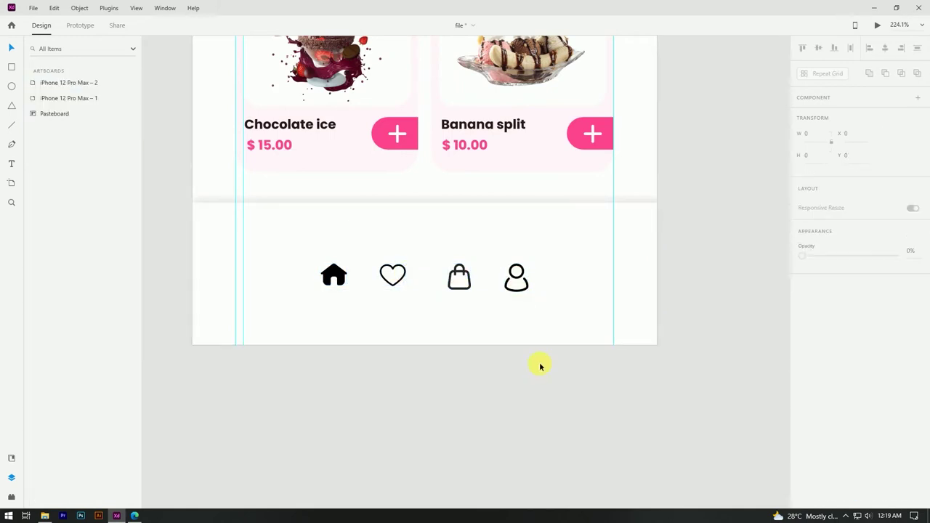
Step: Move the home icon to about X 47 and the user icon near the opposite margin, and distribute all four icons vertically and horizontally
left_click_drag(332, 274, 247, 277)
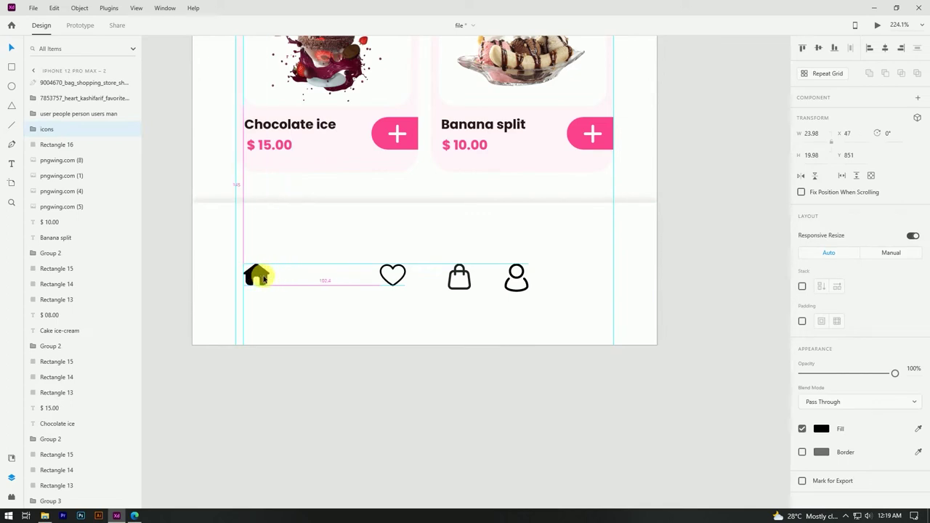
left_click_drag(504, 276, 594, 276)
left_click(467, 273)
left_click(404, 276, "shift")
left_click(270, 272, "shift")
left_click(257, 275, "shift")
left_click(589, 275, "shift")
left_click(919, 48)
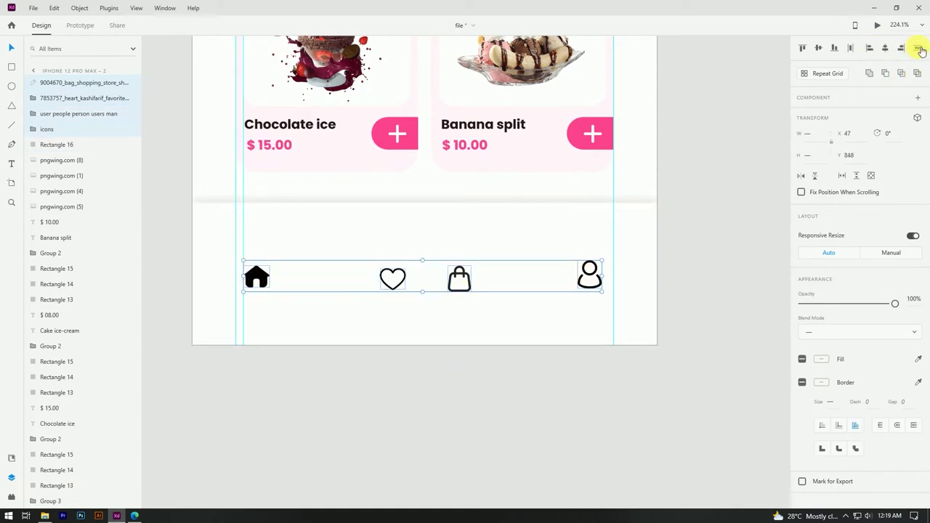
left_click(857, 50)
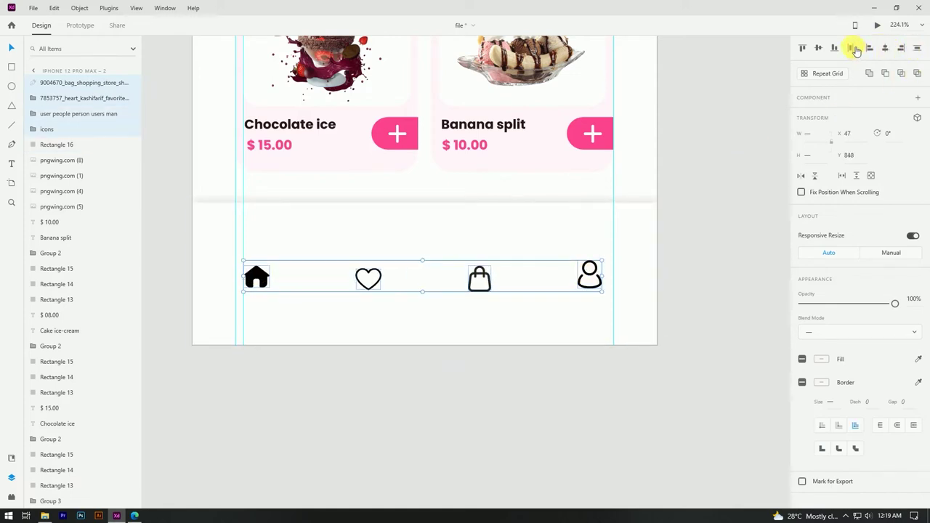
Step: Align the heart, shopping bag and user icons in the bottom bar to a common vertical middle
left_click(705, 252)
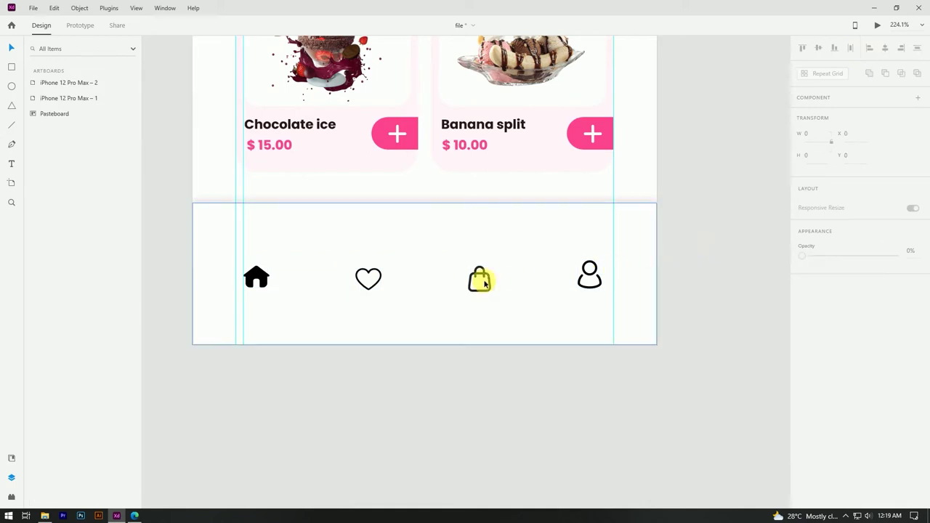
left_click(380, 279)
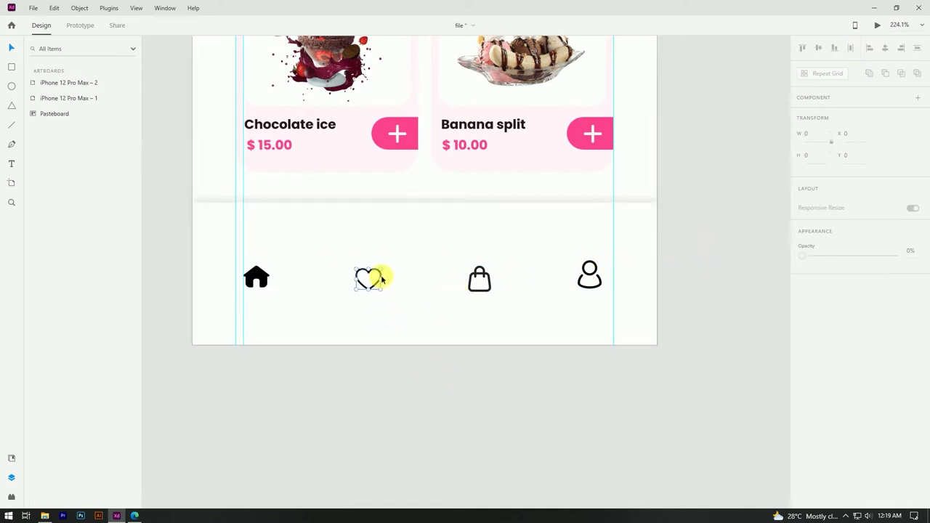
left_click(477, 277, "shift")
left_click(587, 273, "shift")
scroll(467, 364, "down", 3)
scroll(483, 273, "up", 10)
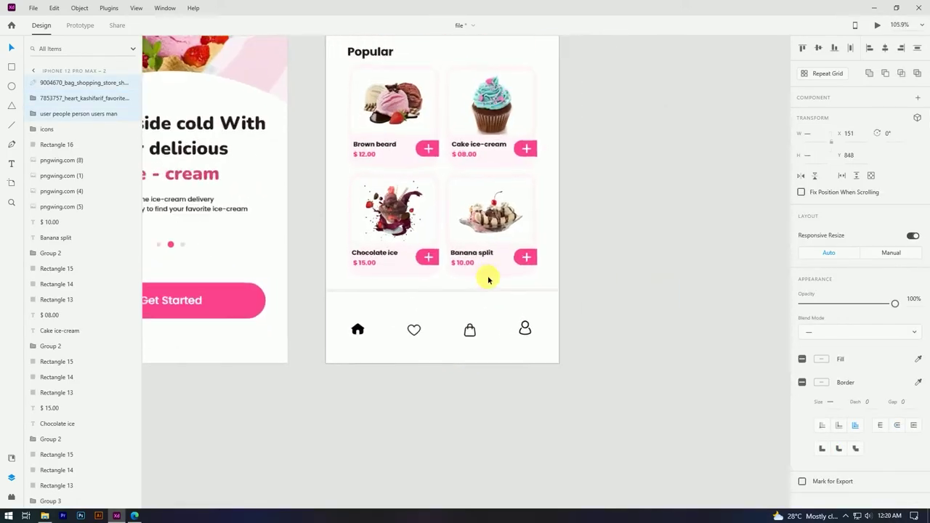
left_click(473, 205)
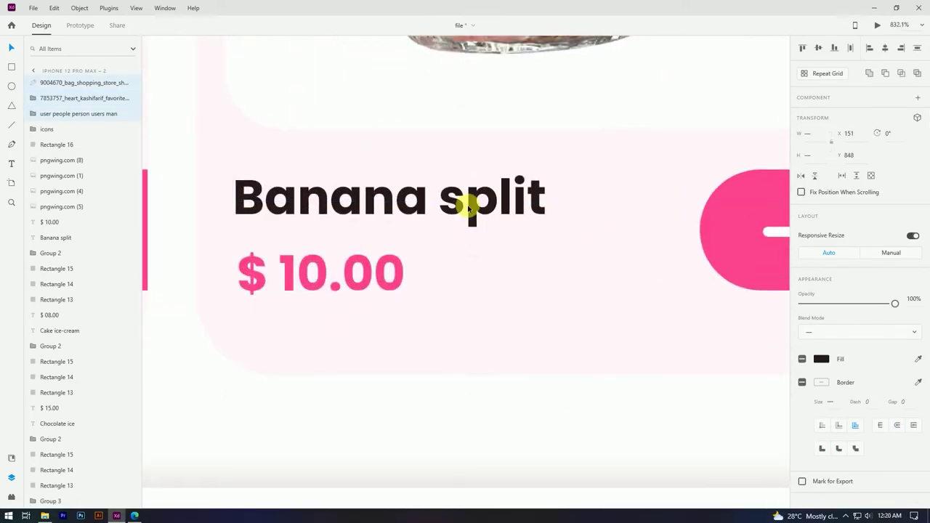
scroll(468, 204, "down", 7)
scroll(496, 277, "up", 2)
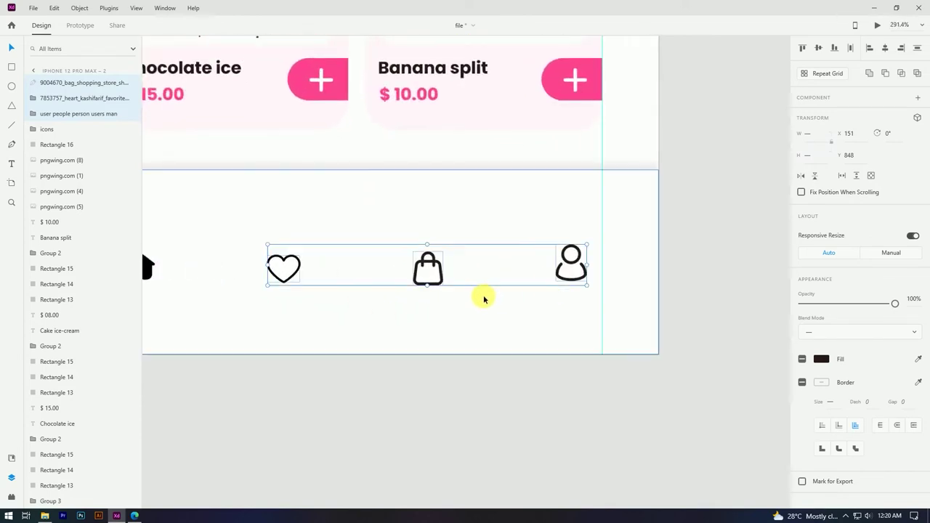
left_click(823, 51)
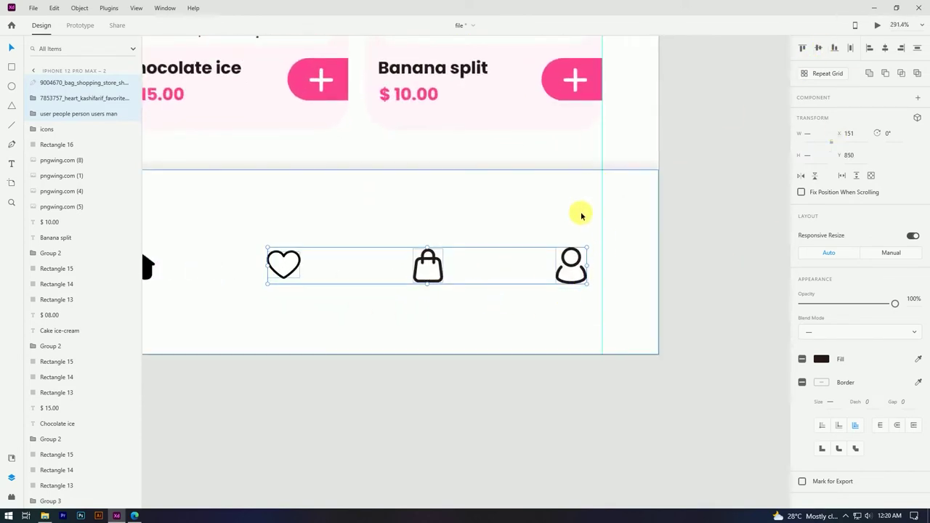
Step: Add the home icon to the selected icons and align all four to the same vertical middle
scroll(581, 214, "down", 2)
left_click(242, 254, "shift")
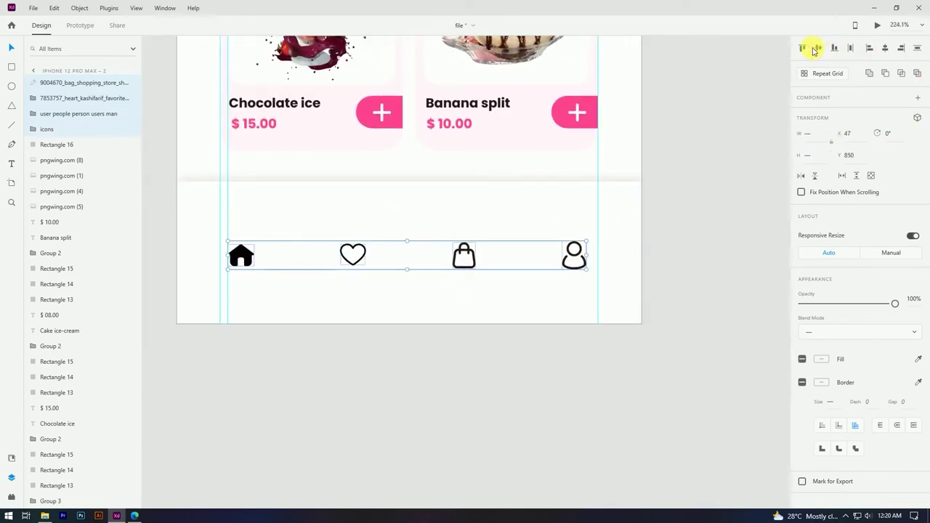
left_click(447, 352)
Step: Enlarge the heart icon slightly around its centre to about 23.6 × 19.5
scroll(357, 253, "up", 4)
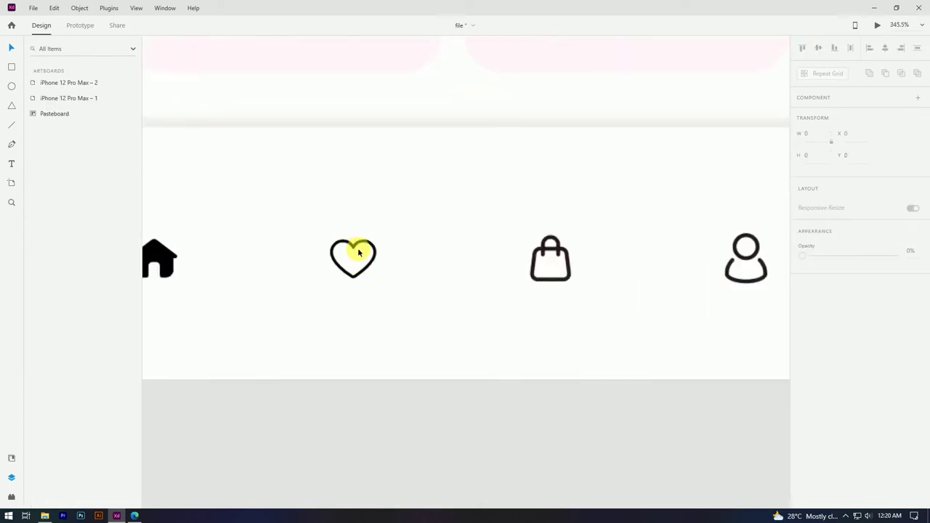
left_click(356, 240)
left_click_drag(380, 238, 383, 237)
scroll(382, 249, "down", 4)
left_click(395, 327)
Step: Check the border colour of the heart icon and the fill colour of the shopping bag icon
scroll(386, 254, "up", 3)
left_click(375, 252)
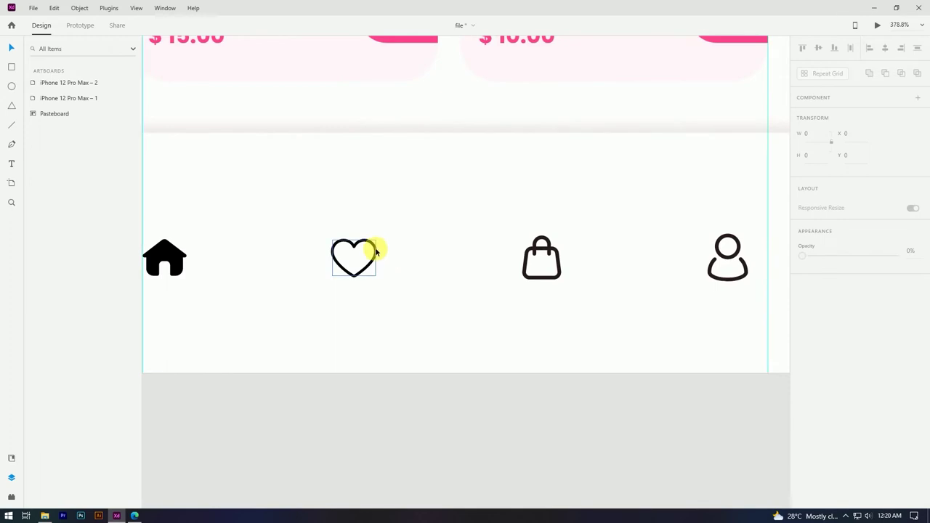
left_click(820, 453)
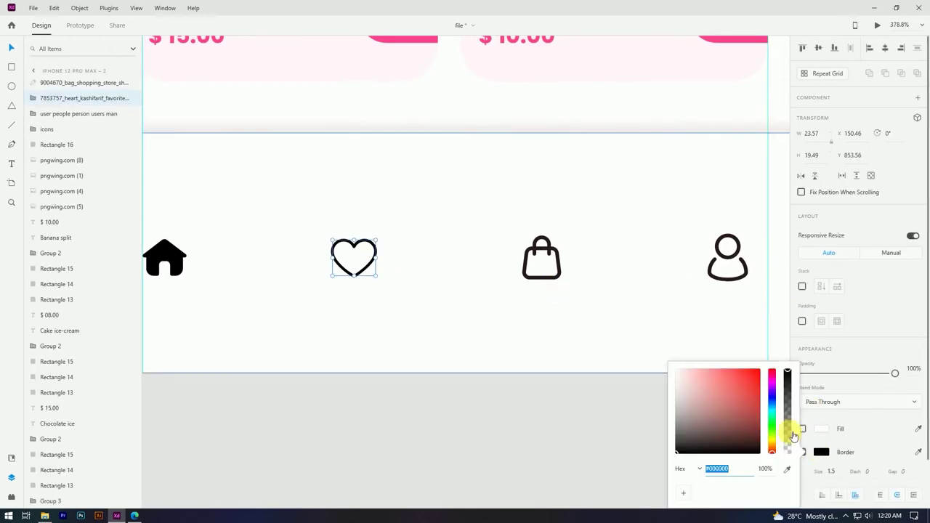
left_click(501, 326)
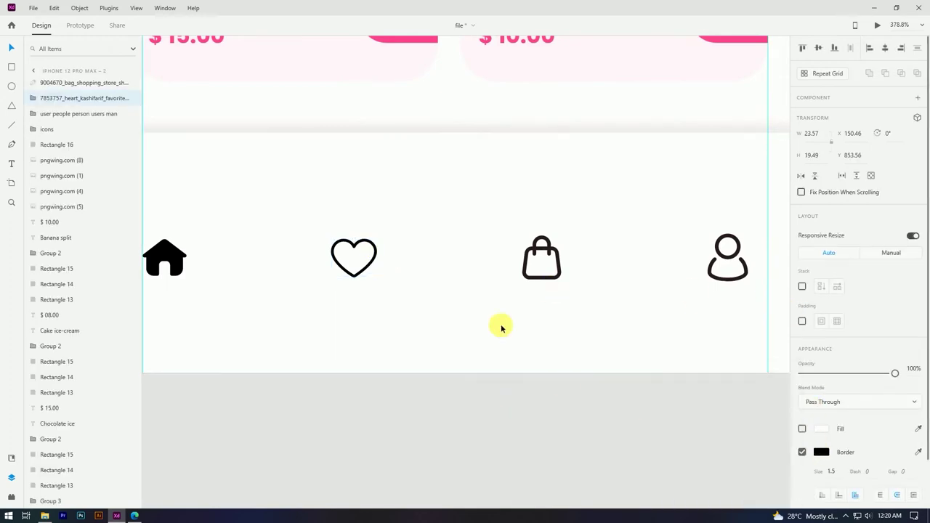
left_click(542, 250)
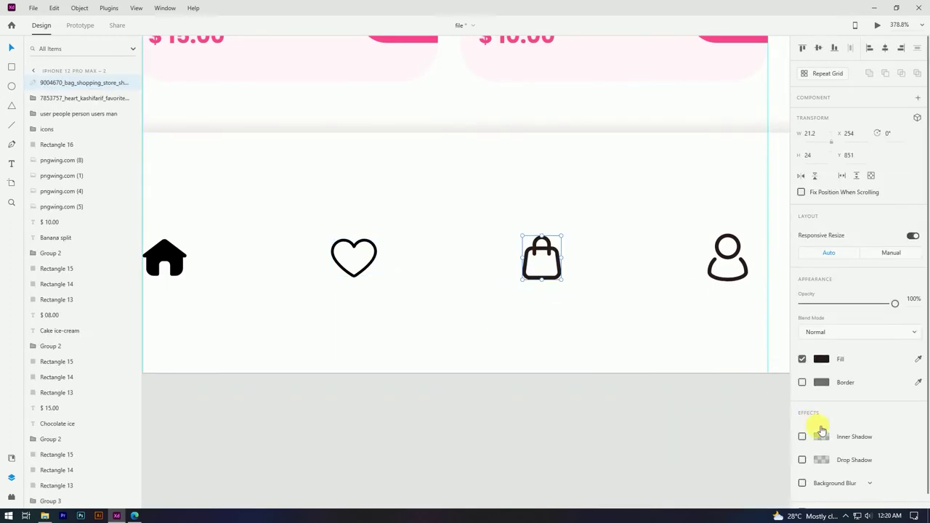
left_click(823, 359)
left_click(525, 441)
scroll(481, 441, "down", 3)
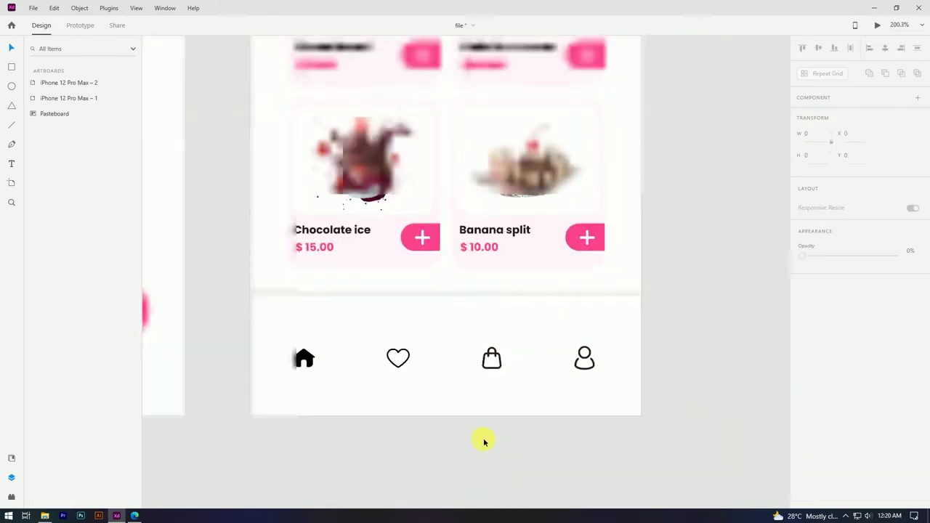
Step: Check the fill colour of the Banana split title to use as the reference dark tone
scroll(492, 312, "up", 3)
scroll(494, 254, "up", 5)
left_click(495, 254)
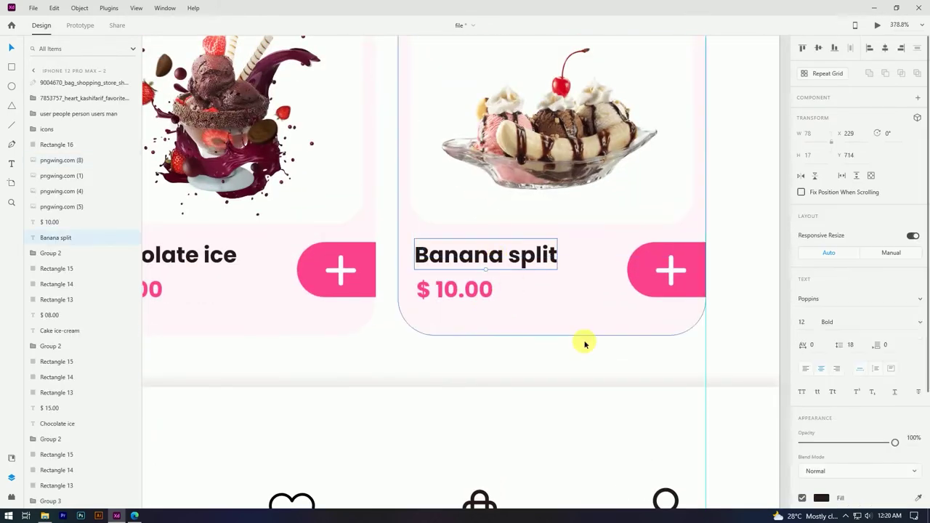
left_click(821, 498)
left_click(547, 315)
scroll(552, 431, "down", 3)
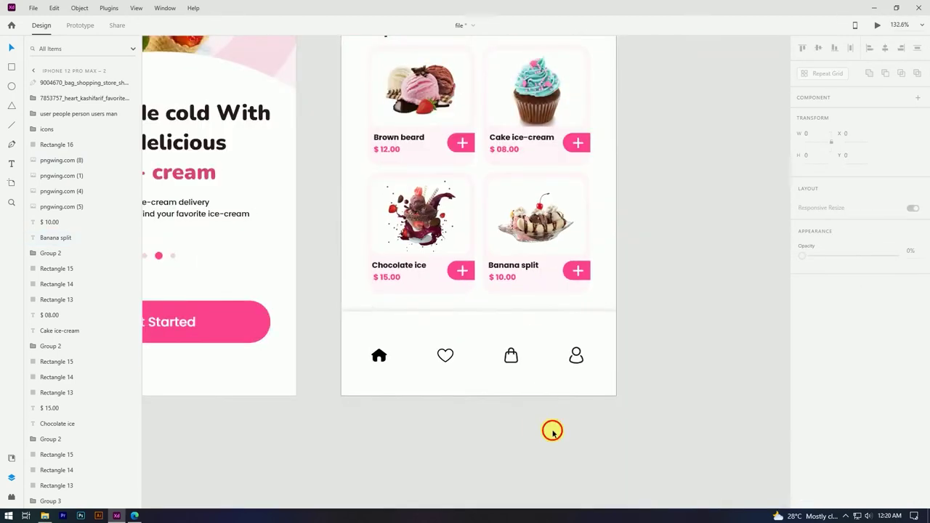
Step: Set the heart icon's border colour to #271919
scroll(452, 338, "up", 5)
left_click(451, 338)
left_click(821, 398)
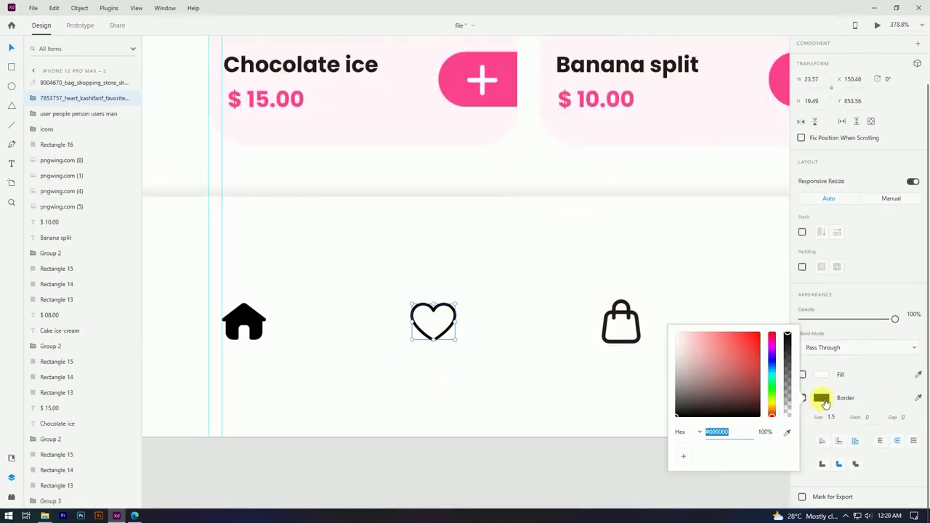
type("271919")
key("Return")
left_click(547, 478)
Step: Draw a circle about 38 × 38 centred over the home icon
left_click(247, 327)
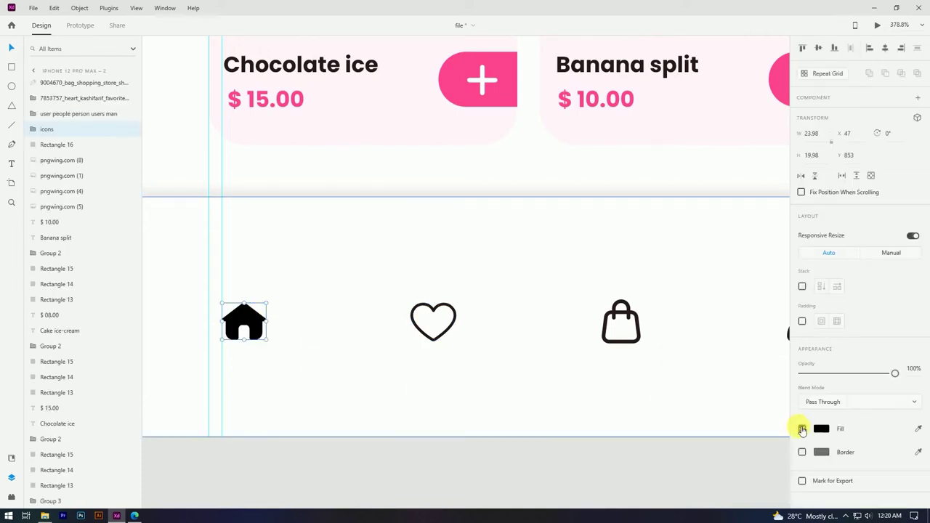
left_click(487, 399)
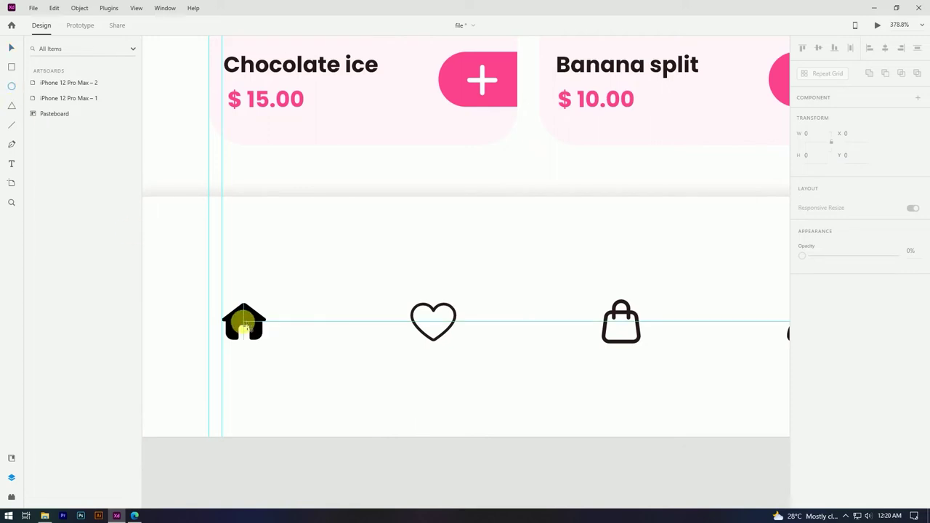
left_click_drag(244, 322, 266, 341)
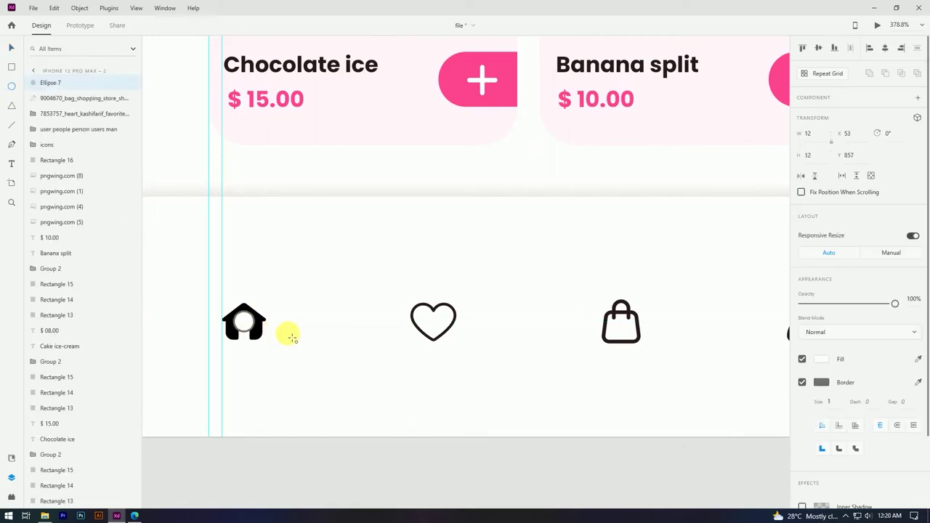
left_click_drag(361, 342, 389, 363)
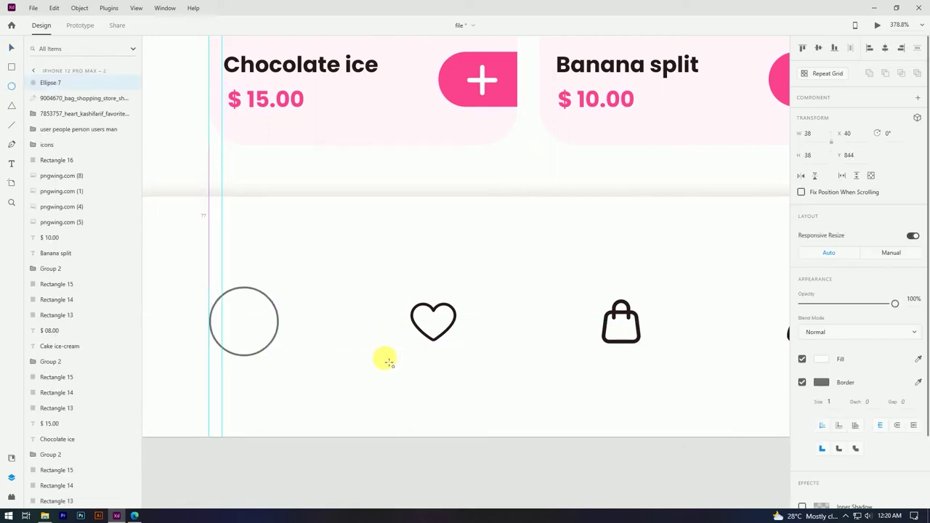
Step: Remove the circle's border and fill it with the pink sampled from the Chocolate ice card's plus button
scroll(851, 452, "down", 2)
left_click(802, 297)
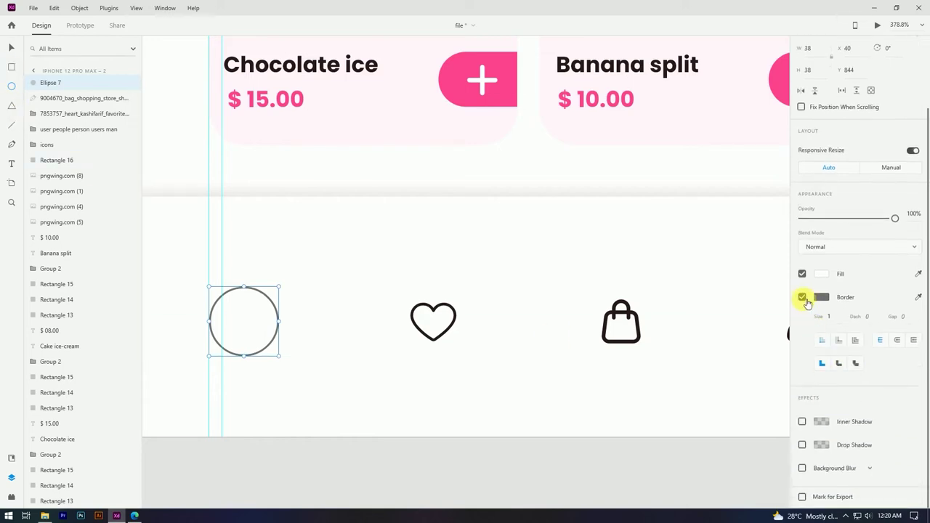
left_click(459, 85)
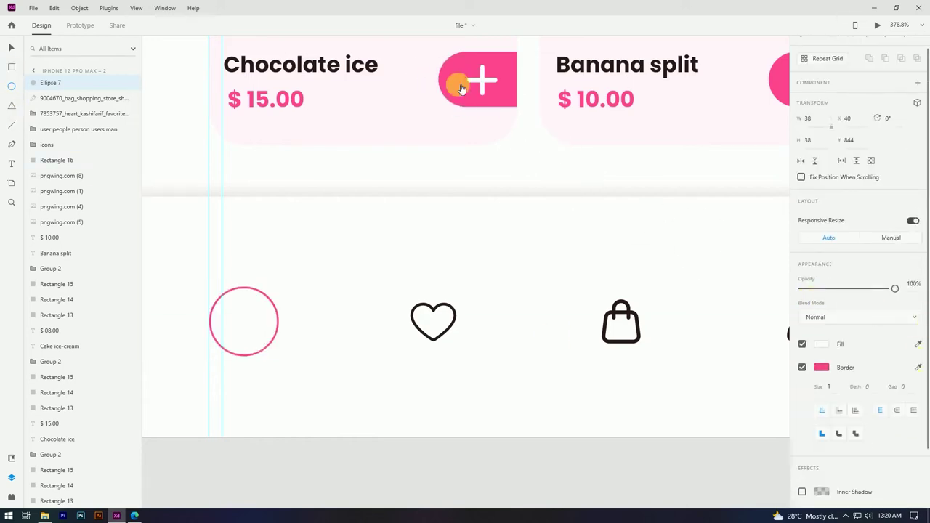
key("ctrl+z")
left_click(821, 343)
left_click(918, 344)
left_click(473, 83)
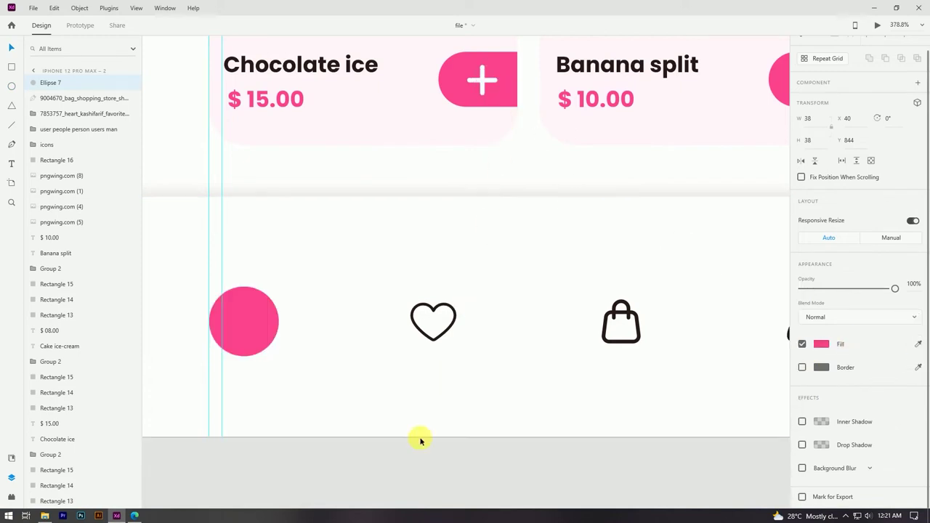
Step: Reorder the pink circle so it sits directly behind the home icon and above the bottom bar rectangle
left_click(436, 381)
left_click(266, 324)
key("ctrl+shift+[")
key("ctrl+bracketright")
key("ctrl+bracketright")
key("ctrl+bracketright")
key("ctrl+bracketright")
key("ctrl+bracketright")
key("ctrl+bracketright")
key("ctrl+bracketright")
key("ctrl+bracketright")
key("ctrl+bracketright")
key("ctrl+bracketright")
key("ctrl+bracketright")
key("ctrl+bracketright")
key("ctrl+bracketright")
key("ctrl+shift+bracketright")
key("ctrl+bracketleft")
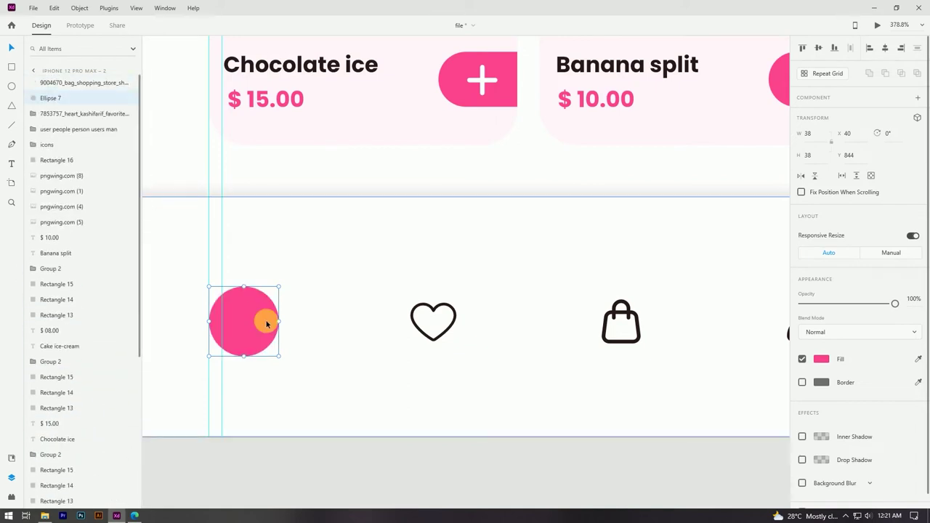
key("ctrl+bracketleft")
key("ctrl+bracketleft")
key("ctrl+bracketleft")
key("ctrl+bracketleft")
key("ctrl+bracketright")
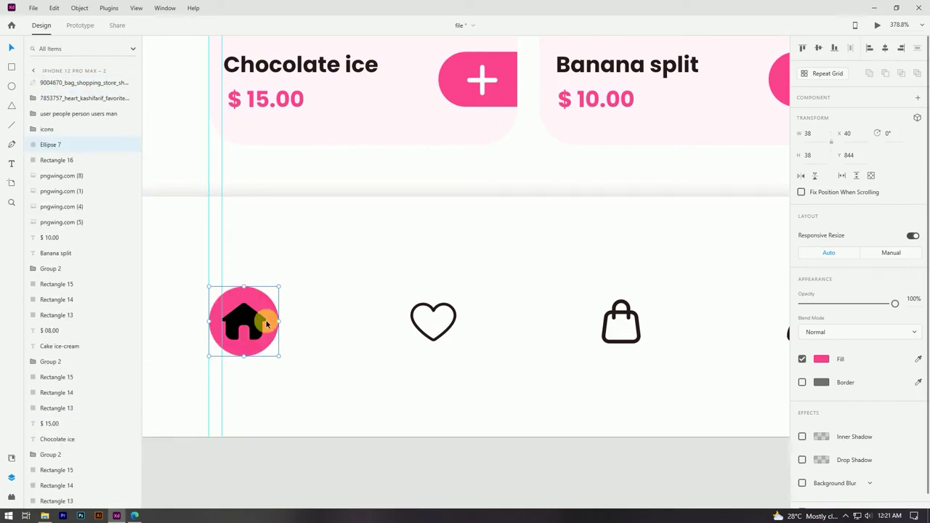
left_click(272, 453)
Step: Change the home icon's fill colour to white
left_click(251, 317)
left_click(823, 430)
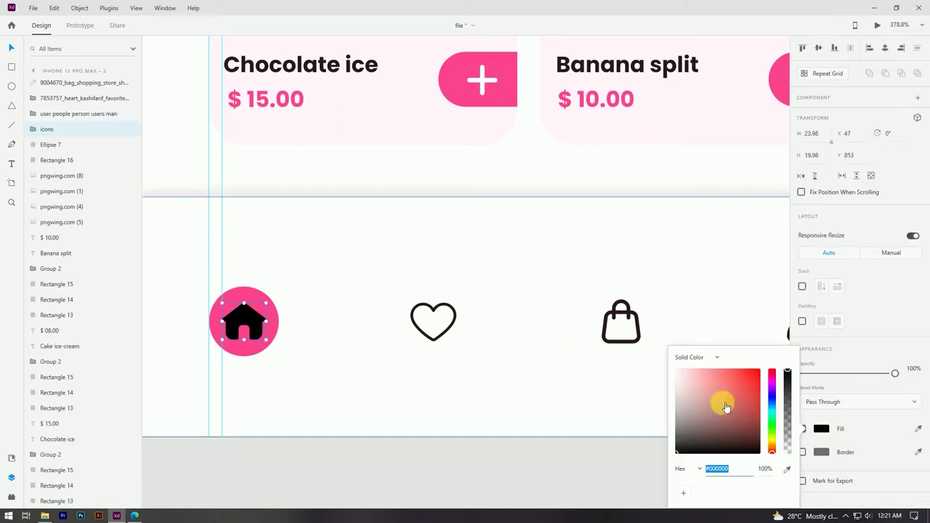
left_click_drag(725, 407, 662, 336)
left_click(539, 449)
Step: Nudge the home icon up to Y 852 and enlarge the pink circle to about 44 × 44
scroll(164, 336, "up", 4)
left_click(394, 298)
left_click(395, 296)
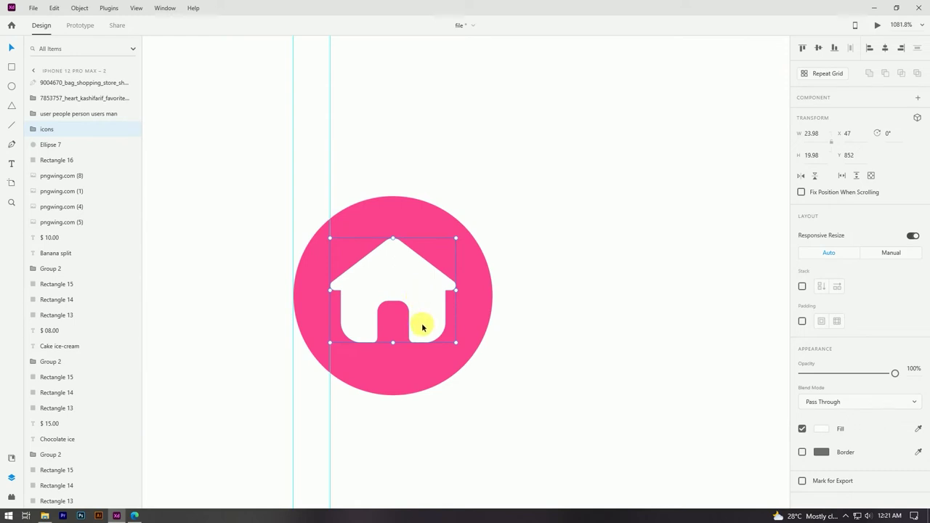
scroll(368, 323, "down", 4)
scroll(411, 309, "up", 2)
left_click(403, 313)
left_click_drag(409, 259, 420, 249)
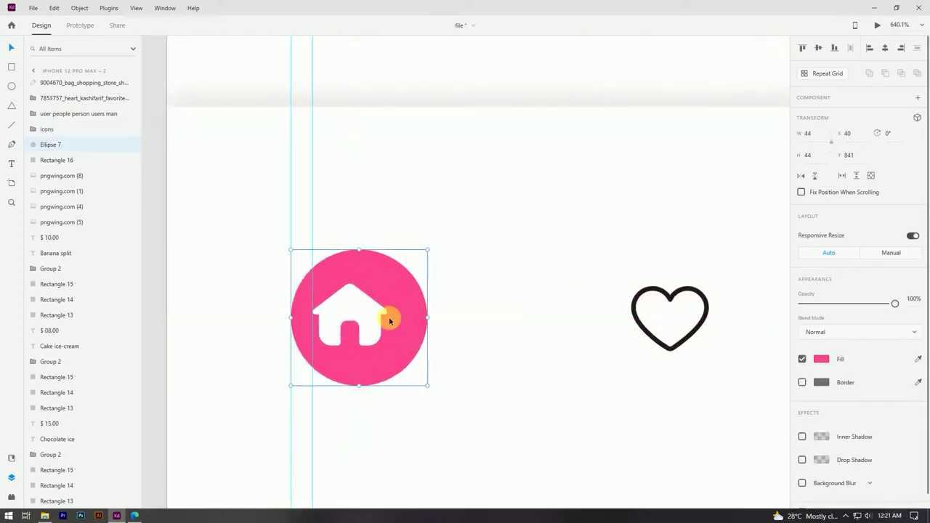
Step: Move the home icon toward the circle's middle and centre the two on each other vertically and horizontally
left_click(375, 325)
left_click_drag(374, 321, 381, 322)
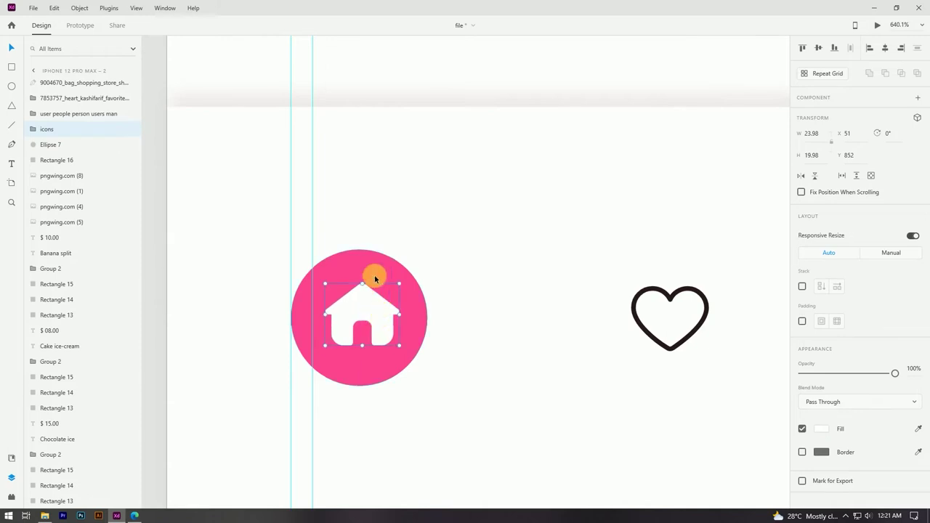
left_click(373, 273, "shift")
left_click(820, 51)
left_click(887, 49)
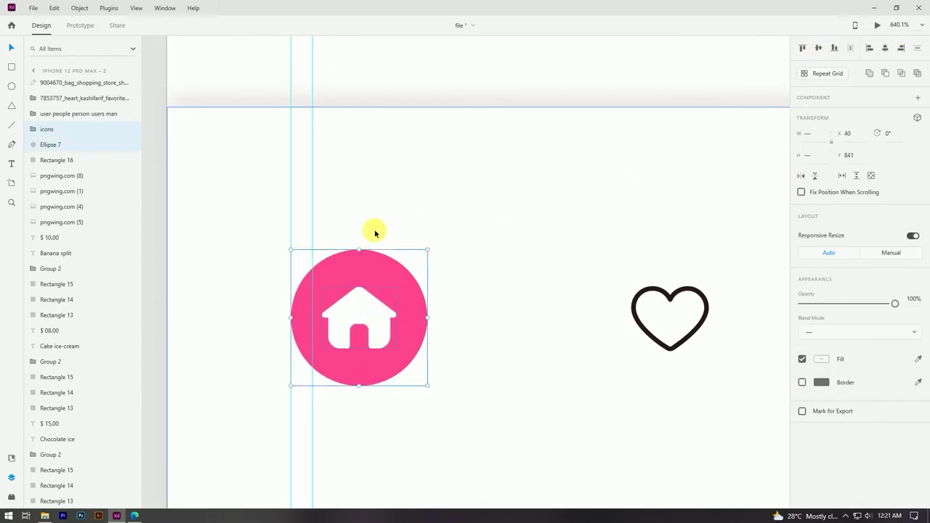
scroll(274, 247, "down", 5)
left_click(255, 226)
scroll(350, 258, "up", 3)
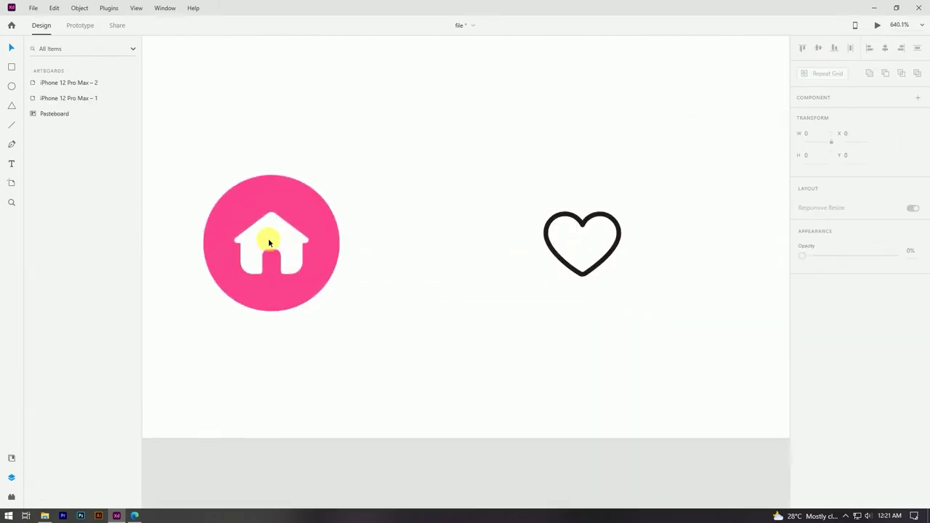
left_click(268, 238)
scroll(287, 258, "down", 5)
left_click(492, 407)
scroll(391, 300, "down", 3)
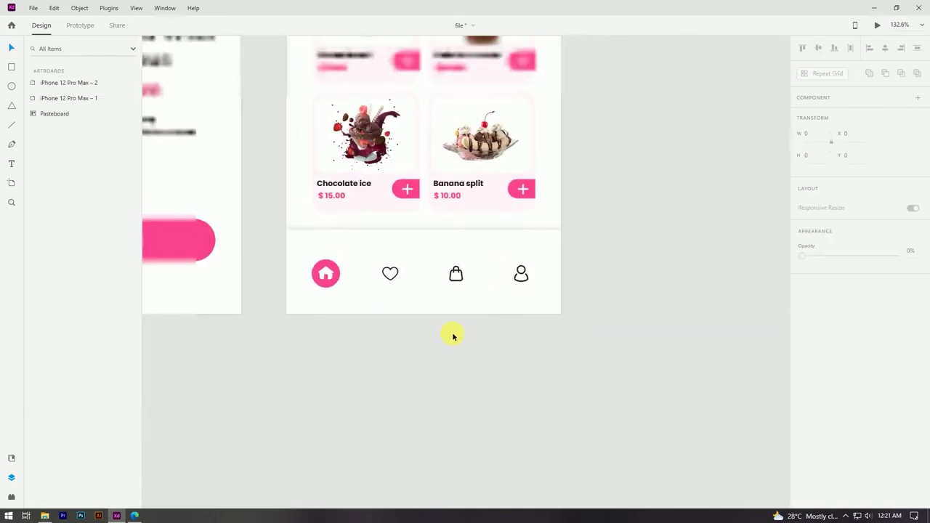
scroll(553, 266, "up", 4)
left_click_drag(441, 346, 477, 326)
scroll(527, 264, "up", 1)
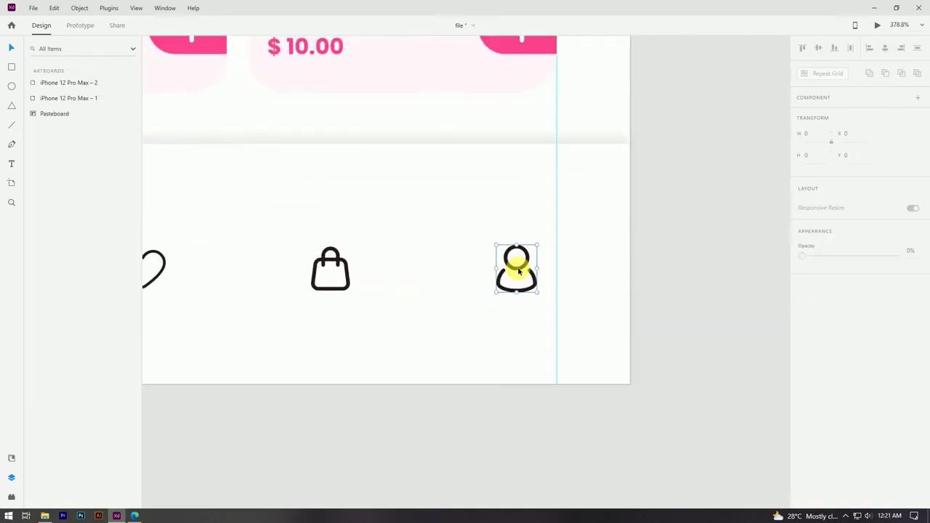
Step: Lock the white rectangle that forms the bottom navigation bar
left_click(517, 268)
scroll(671, 255, "down", 2)
left_click(553, 236)
key("ctrl+l")
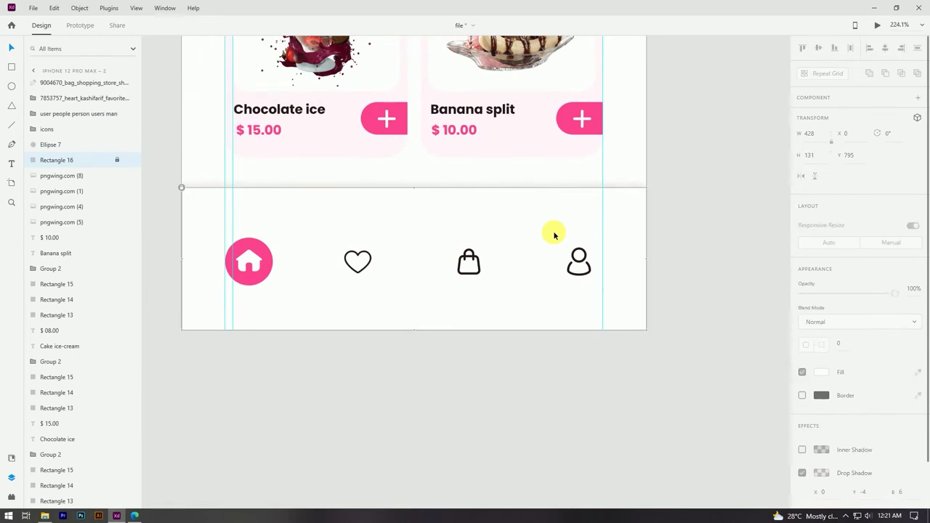
Step: Align the pink circle and all bottom bar icons on their vertical middle
left_click_drag(240, 362, 622, 236)
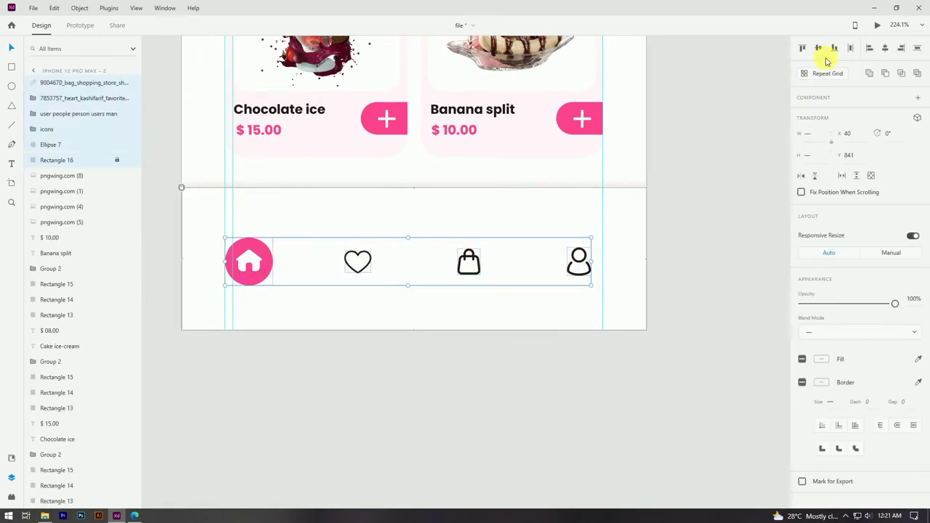
left_click(736, 191)
left_click_drag(235, 360, 581, 236)
left_click(536, 374)
scroll(572, 365, "down", 1)
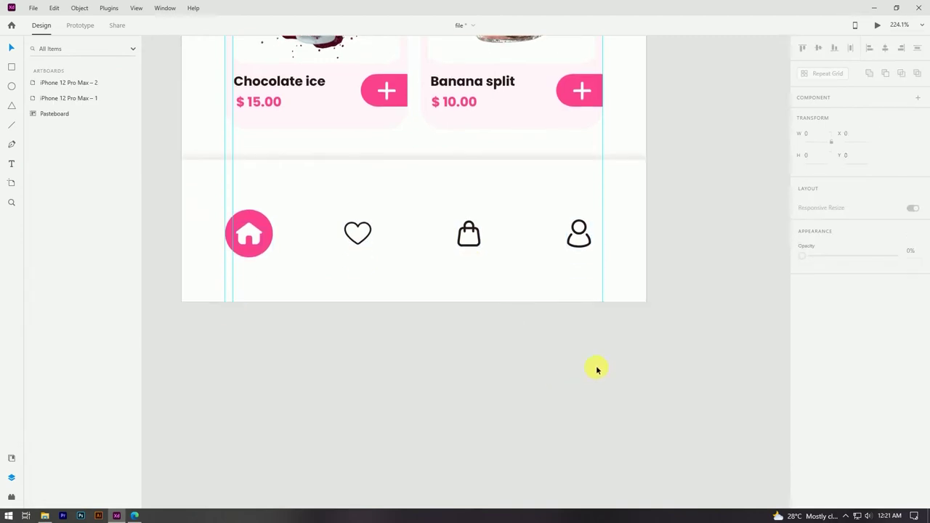
Step: Add a third iPhone 12 Pro Max artboard (428 × 926) beside the home screen
scroll(597, 362, "down", 6)
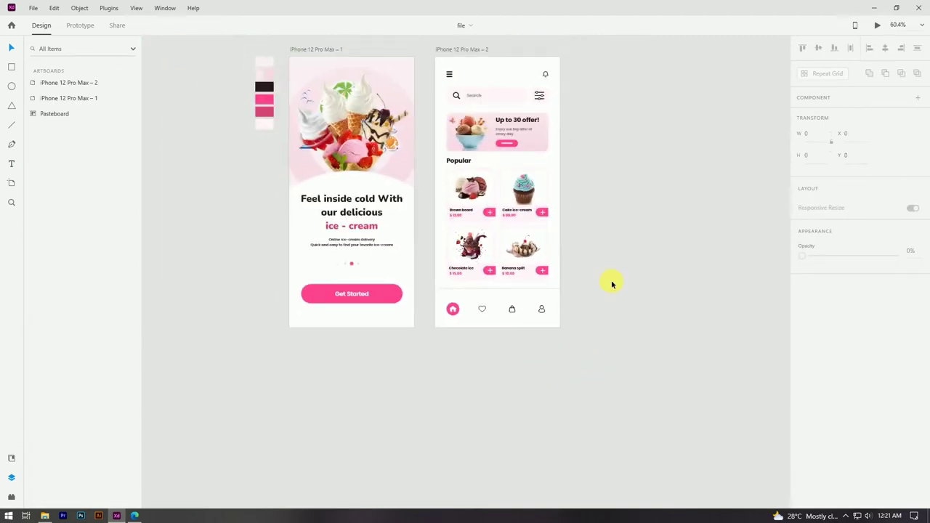
scroll(602, 291, "up", 4)
scroll(679, 218, "down", 2)
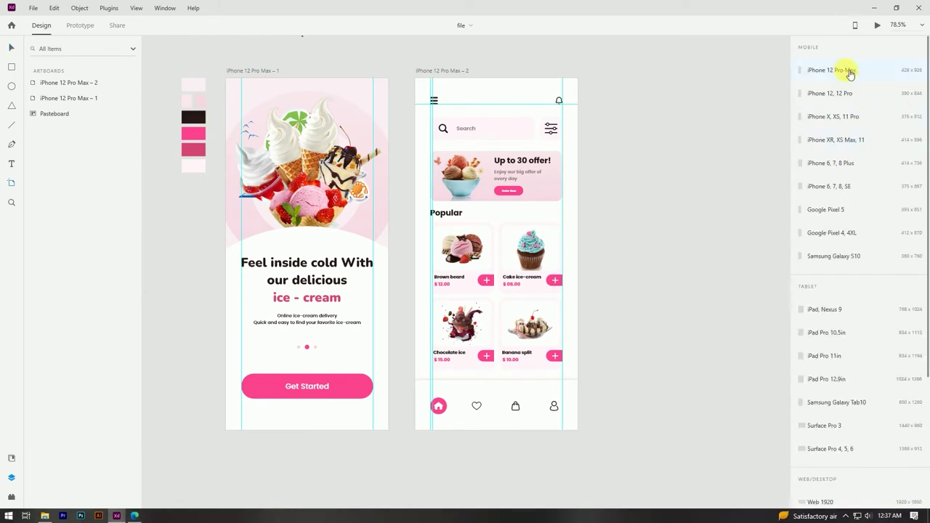
left_click(830, 70)
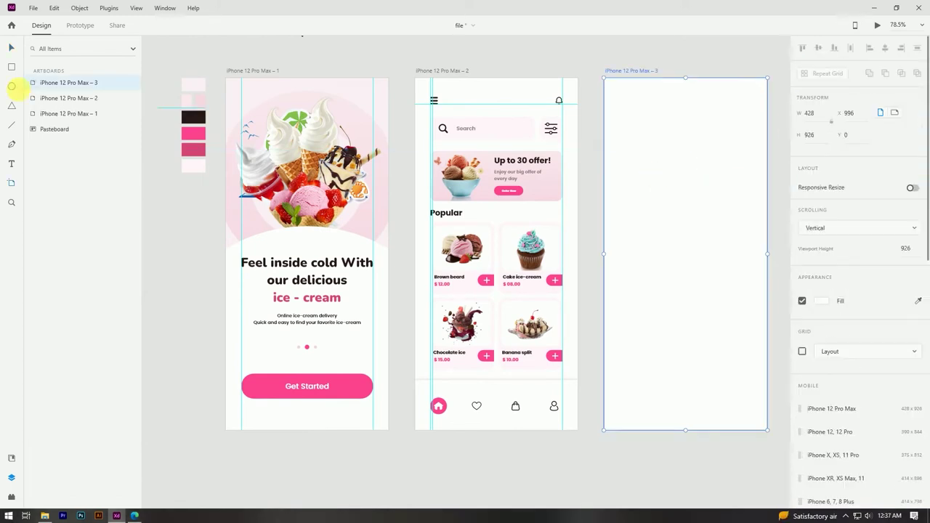
left_click(12, 48)
left_click(755, 66)
Step: Add vertical guides at X 40 and X 388 on the third artboard
left_click_drag(752, 66, 609, 103)
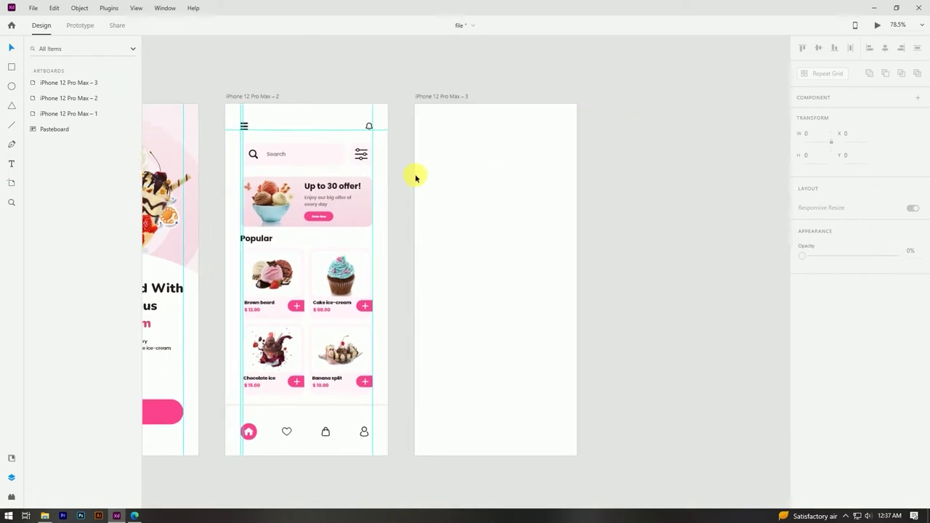
left_click_drag(414, 177, 566, 190)
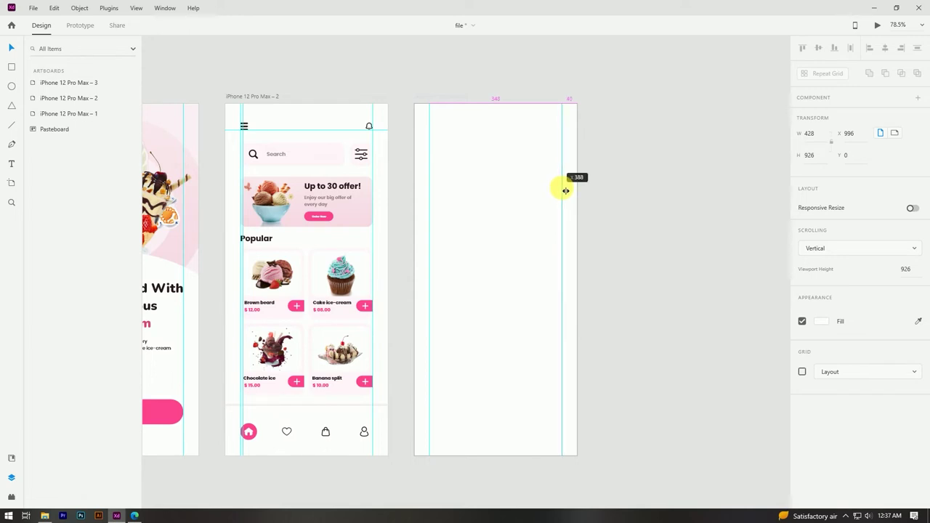
left_click(682, 183)
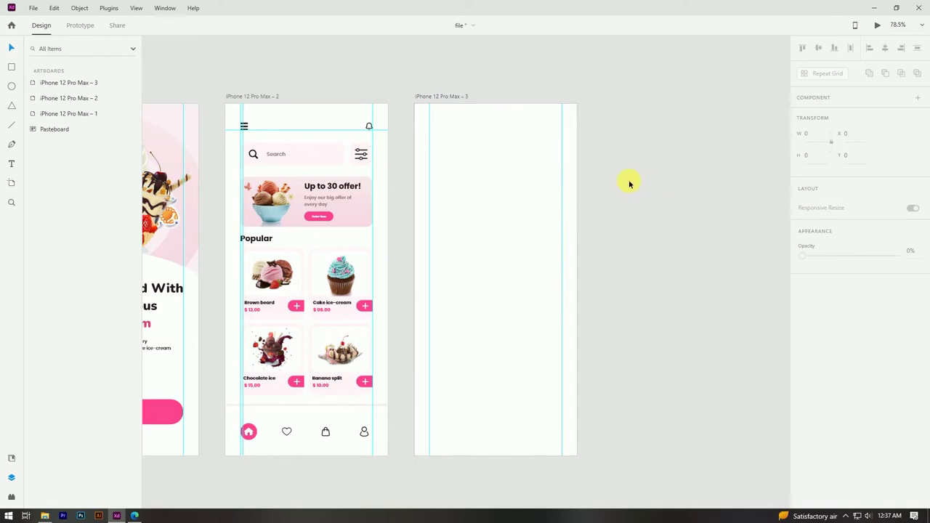
Step: Draw a circle about 646 × 646 over the upper part of the third artboard and move it up to Y −234
scroll(628, 181, "down", 2)
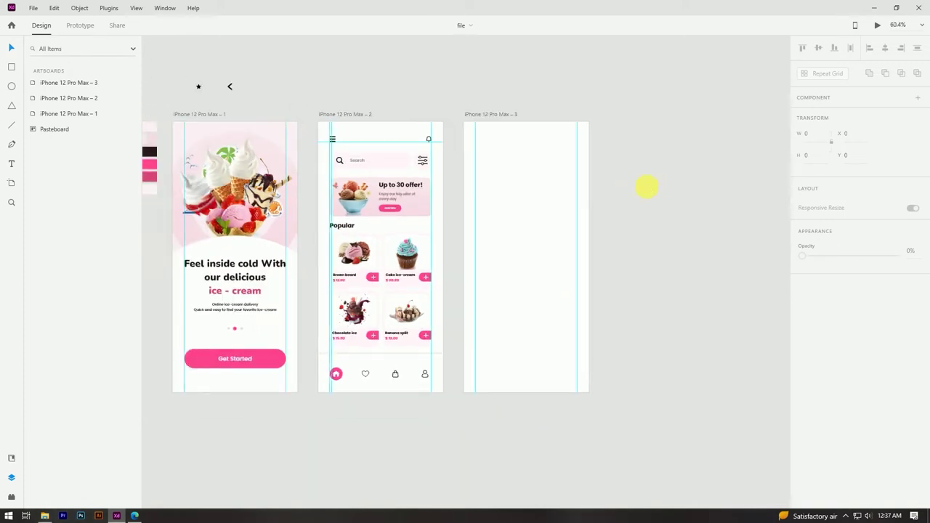
scroll(651, 173, "down", 3)
scroll(653, 169, "up", 1)
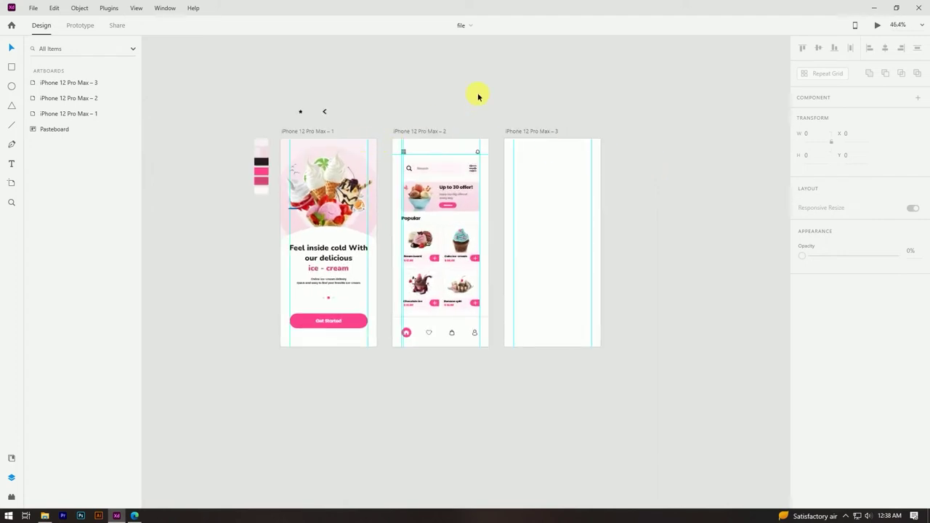
scroll(550, 104, "up", 1)
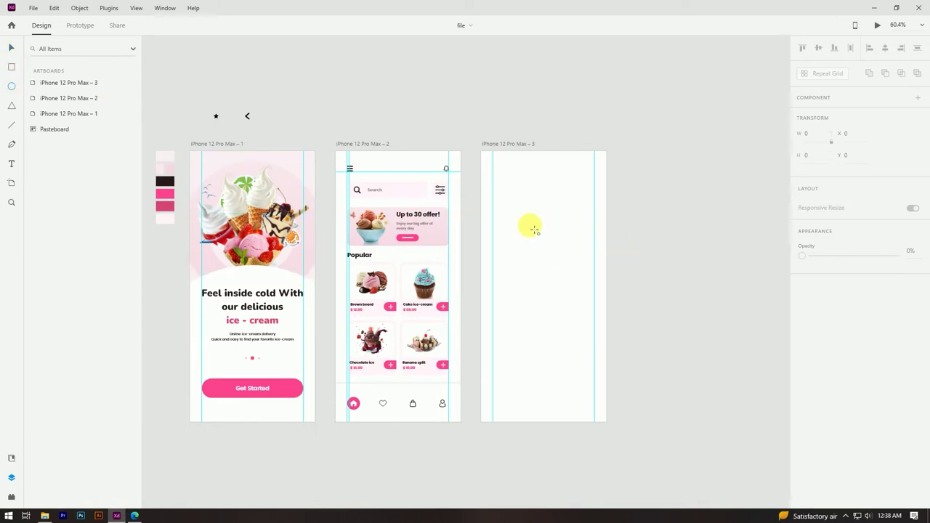
left_click_drag(544, 219, 640, 314)
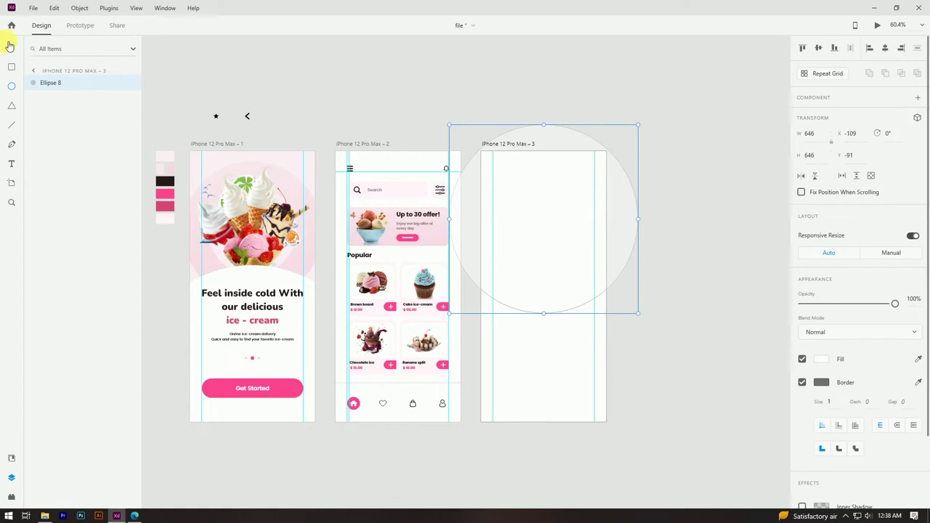
left_click_drag(563, 244, 564, 224)
left_click(664, 210)
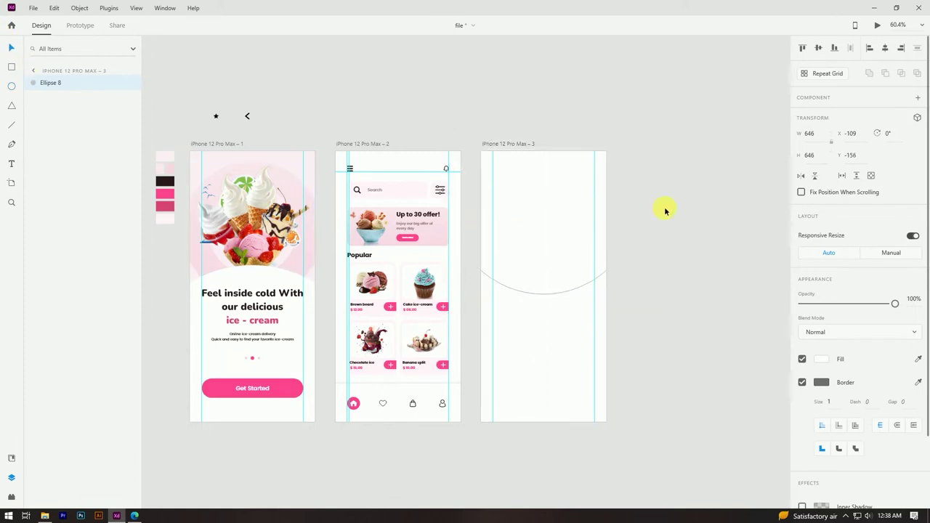
scroll(652, 228, "up", 2)
Step: Remove the large circle's border and fill it with the light pink sampled from the home screen's search field
left_click(556, 237)
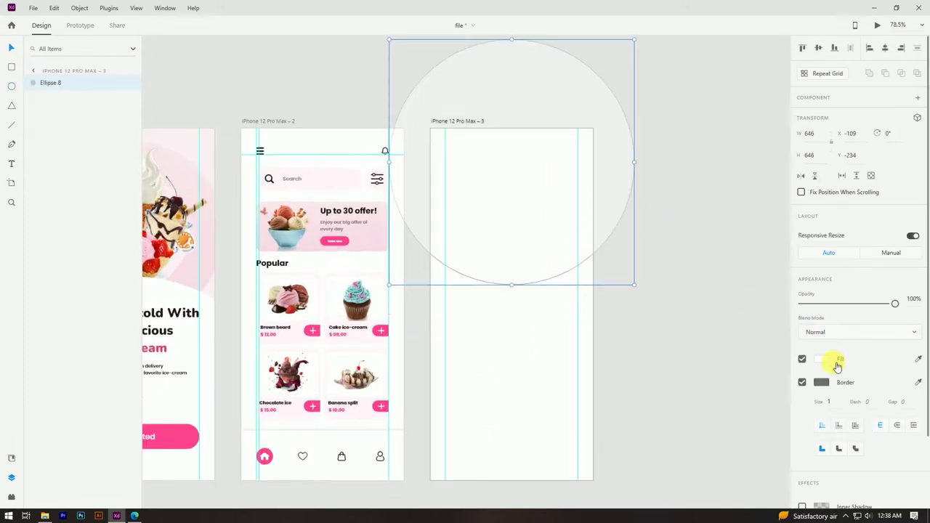
left_click(802, 382)
left_click(918, 359)
left_click(324, 182)
left_click(638, 245)
scroll(638, 246, "down", 3)
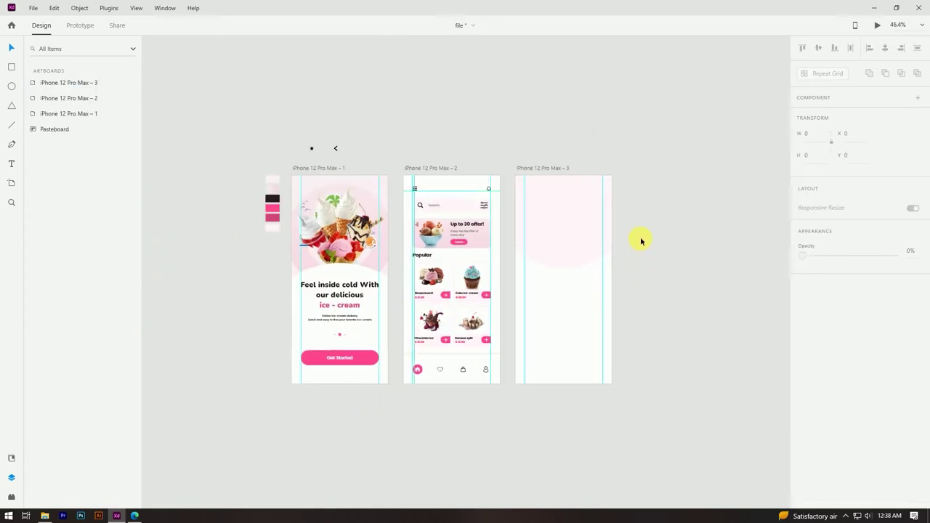
Step: Copy the gradient pink circle from the first artboard onto the third one and delete the plain light pink circle
scroll(603, 296, "up", 2)
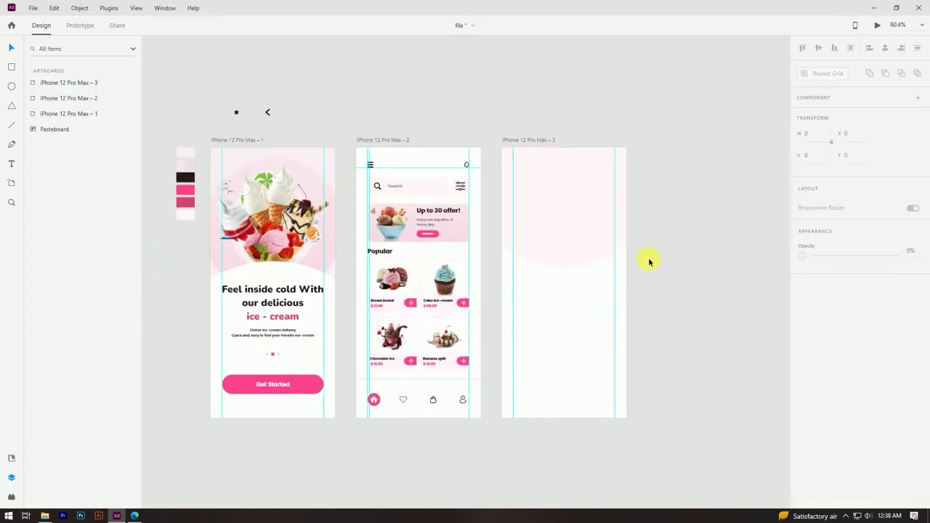
scroll(605, 290, "down", 1)
scroll(683, 286, "up", 2)
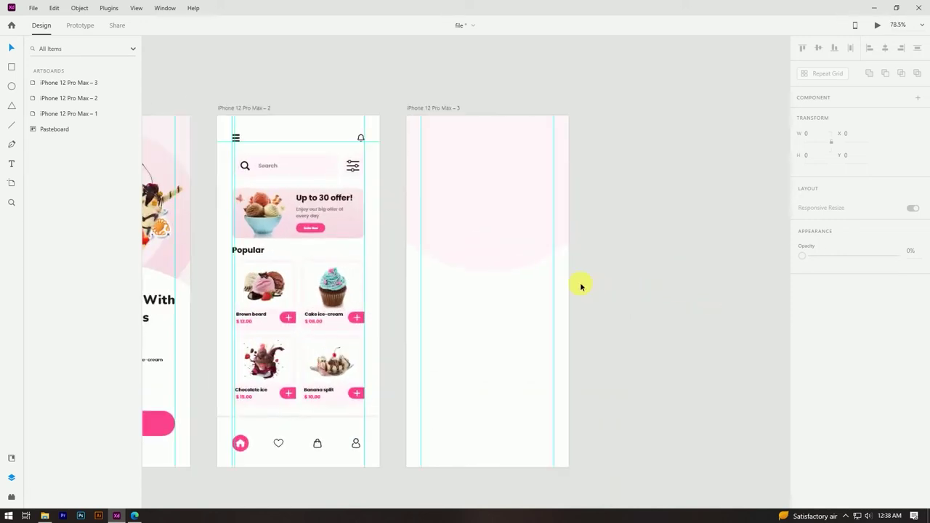
scroll(581, 284, "down", 1)
left_click_drag(585, 239, 740, 240)
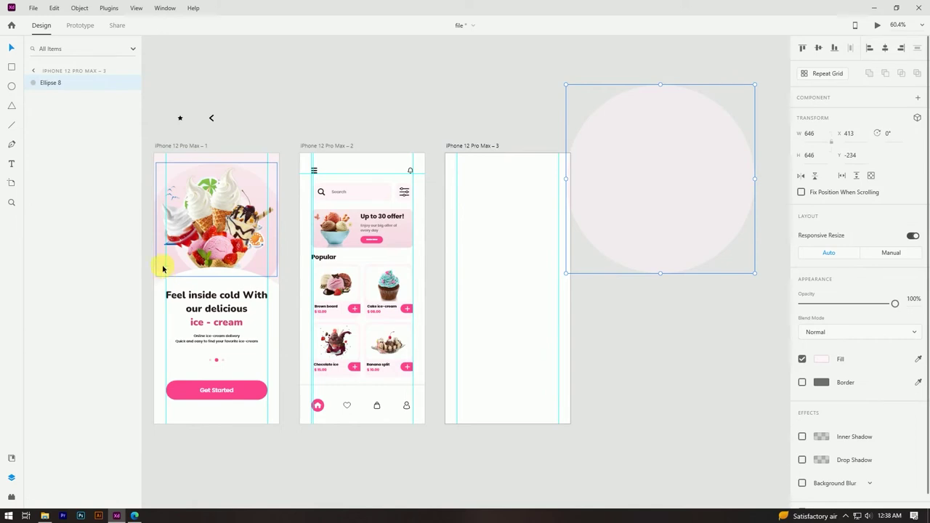
left_click_drag(154, 244, 458, 224)
left_click(628, 180)
key("Delete")
Step: Centre the gradient circle horizontally on the third artboard and enlarge it to about 626 × 626, shifted slightly upward
left_click(555, 197)
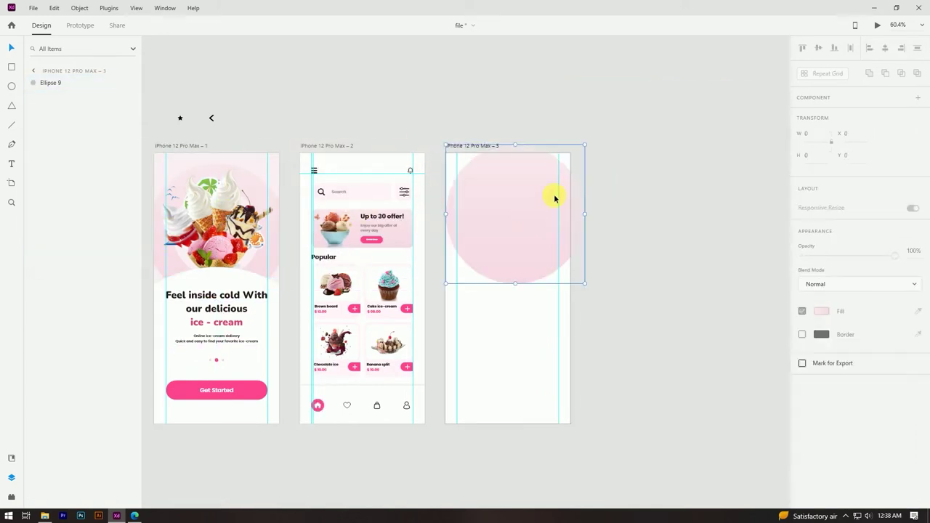
left_click(886, 48)
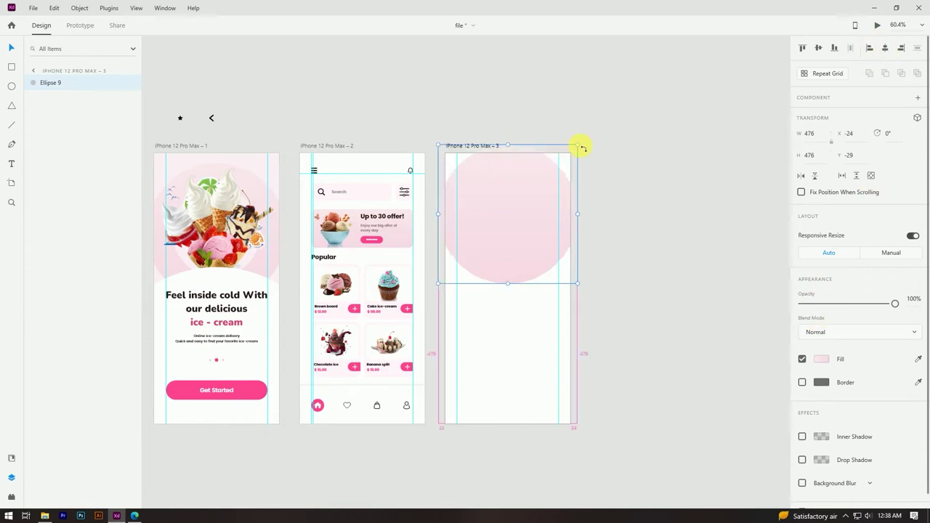
left_click_drag(578, 146, 601, 119)
left_click_drag(553, 205, 553, 191)
left_click(660, 198)
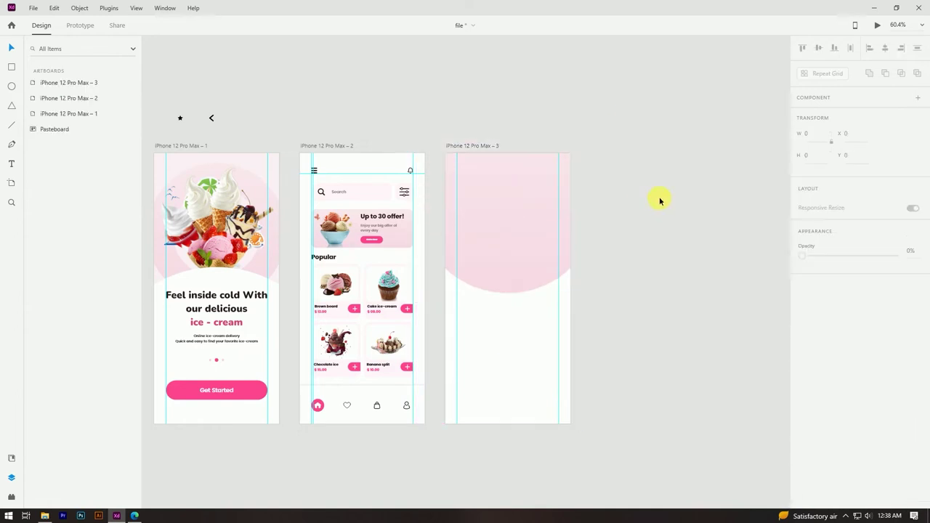
Step: Fine-tune the gradient circle's vertical position on the third artboard to Y −163
scroll(652, 174, "down", 3)
scroll(648, 213, "up", 5)
left_click(504, 210)
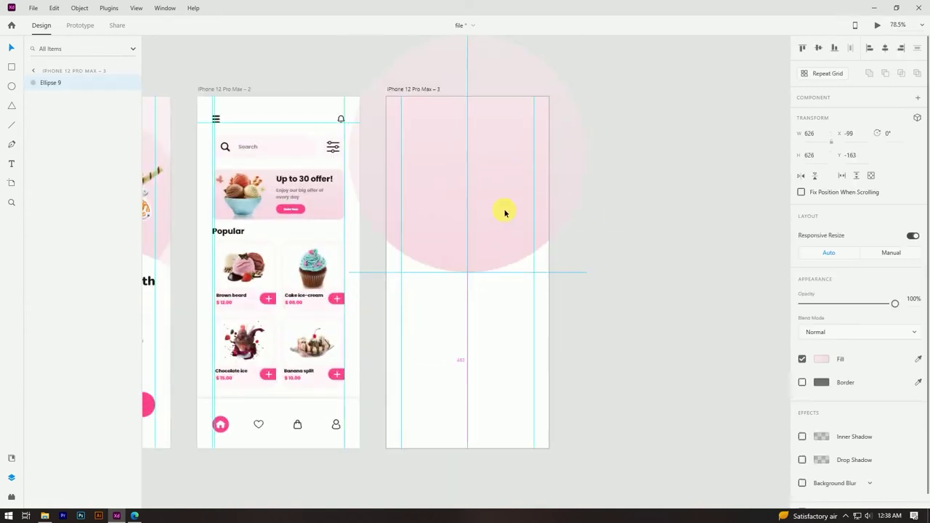
left_click(580, 295)
scroll(443, 233, "down", 2)
scroll(562, 261, "up", 3)
left_click(440, 230)
left_click(556, 295)
scroll(559, 296, "down", 1)
scroll(606, 280, "up", 1)
left_click(513, 228)
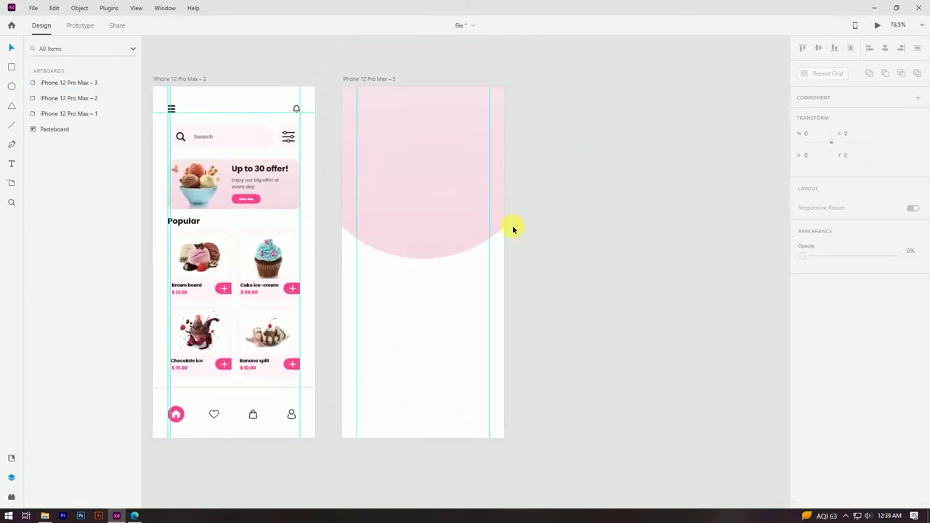
scroll(455, 220, "up", 2)
left_click(701, 296)
left_click_drag(477, 238, 476, 240)
left_click(609, 238)
Step: Add a horizontal guide near the top of the third artboard, level with the one on the home screen
scroll(355, 87, "up", 2)
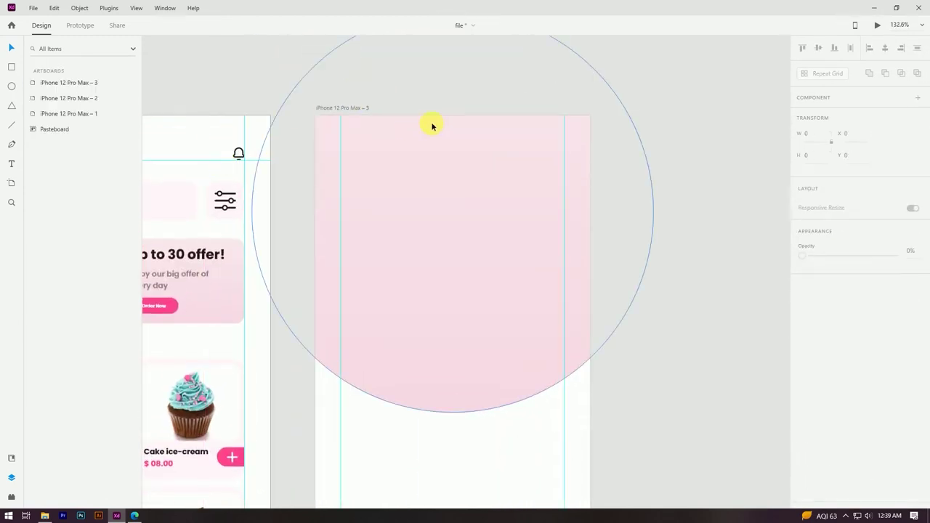
left_click_drag(438, 118, 465, 161)
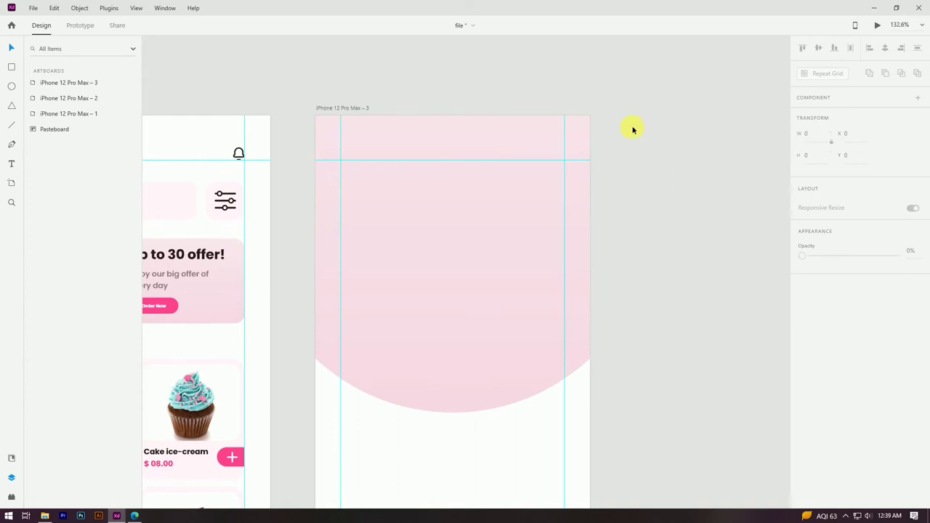
scroll(632, 130, "down", 3)
Step: Draw a borderless white 42 × 42 square with rounded corners at X 40, Y 50 on the third artboard
scroll(591, 139, "up", 5)
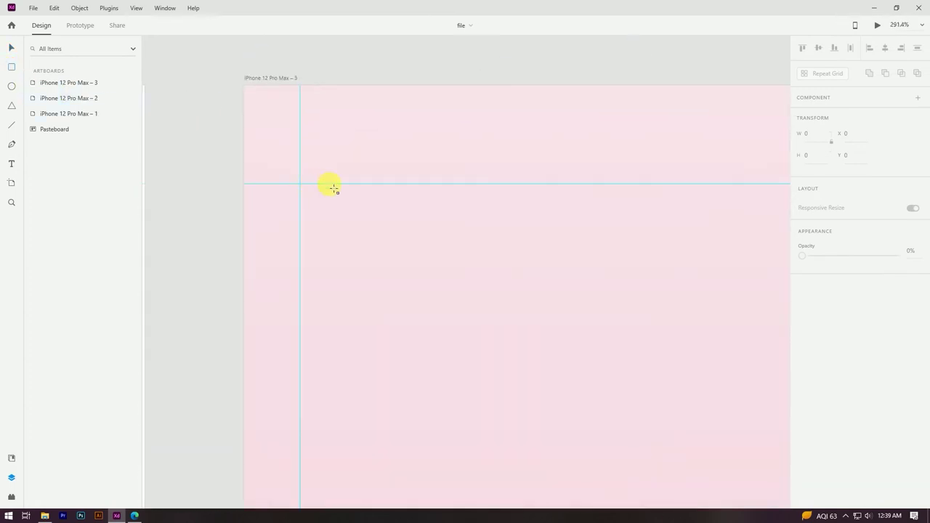
left_click_drag(300, 155, 358, 213)
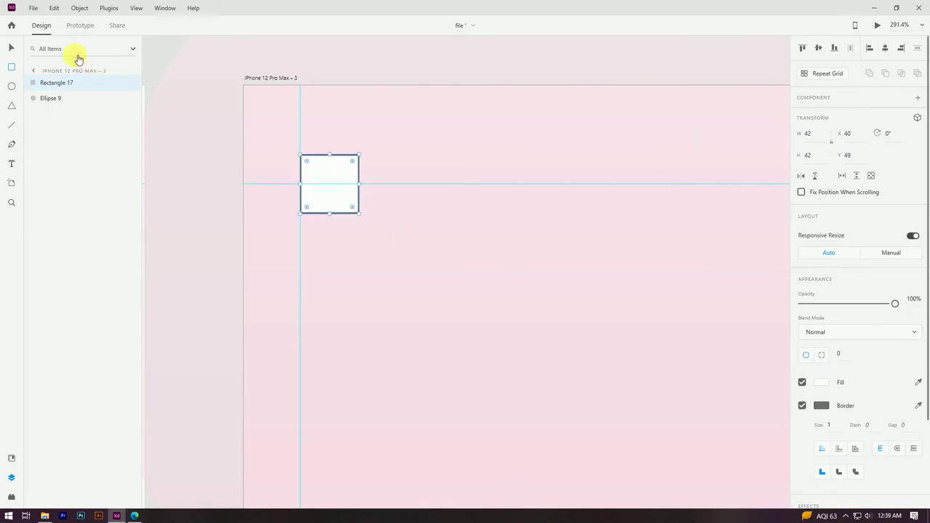
left_click_drag(339, 170, 342, 178)
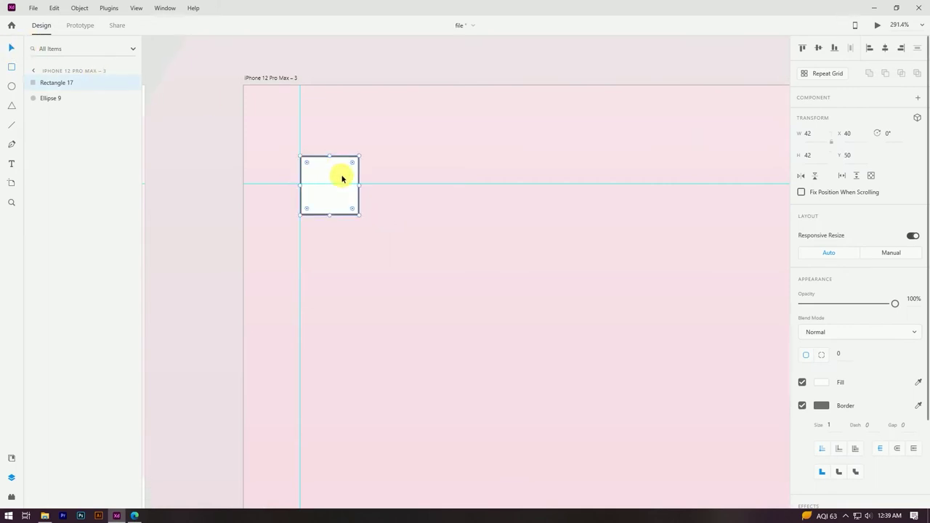
left_click(802, 406)
left_click(330, 176)
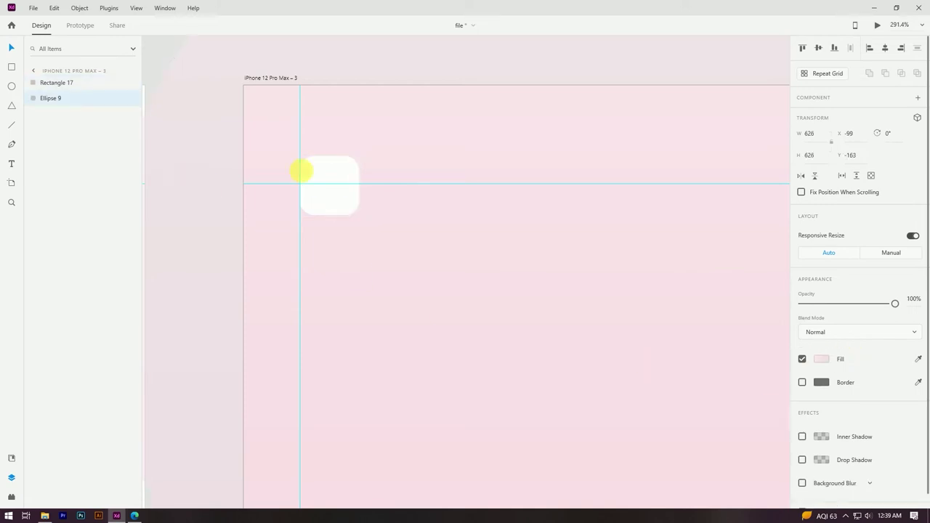
Step: Duplicate the rounded white square and place the copy at the same height against the right vertical guide
scroll(436, 186, "down", 5)
left_click(683, 190)
scroll(650, 182, "up", 3)
left_click_drag(225, 201, 489, 223)
left_click(673, 150)
scroll(649, 188, "down", 3)
left_click(649, 186)
Step: Move the back arrow icon from the pasteboard onto the left white square of the third artboard
scroll(656, 182, "down", 1)
scroll(657, 182, "down", 2)
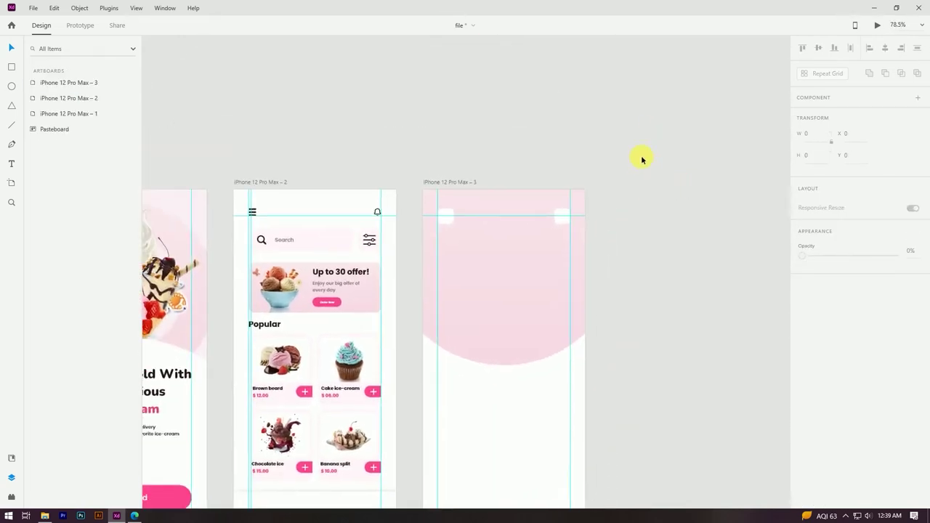
left_click_drag(240, 149, 491, 207)
scroll(491, 207, "up", 10)
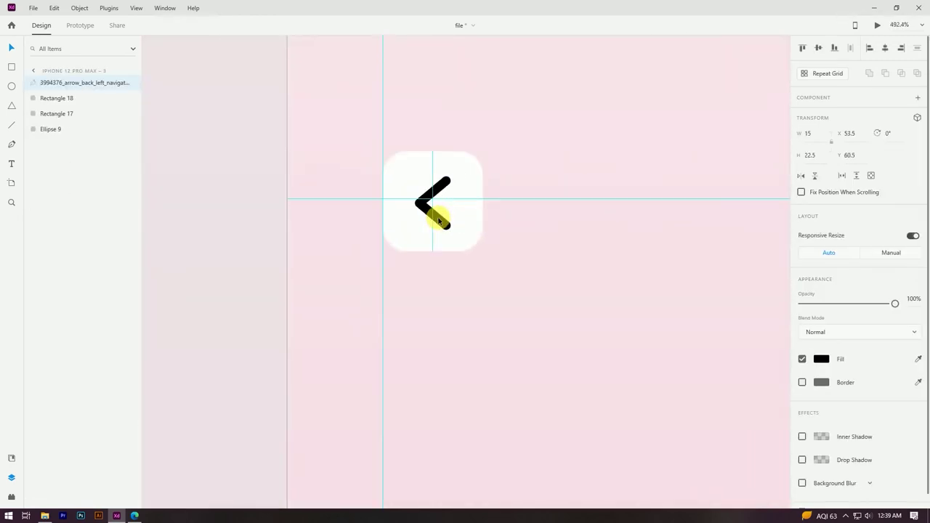
Step: Align the back arrow with the left white square on their vertical middle
left_click(467, 165, "shift")
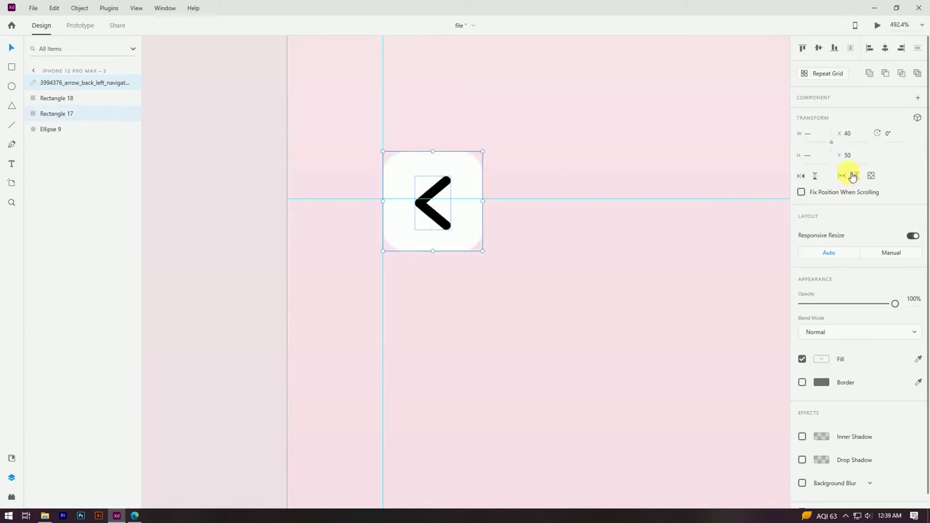
left_click(820, 48)
left_click(446, 211)
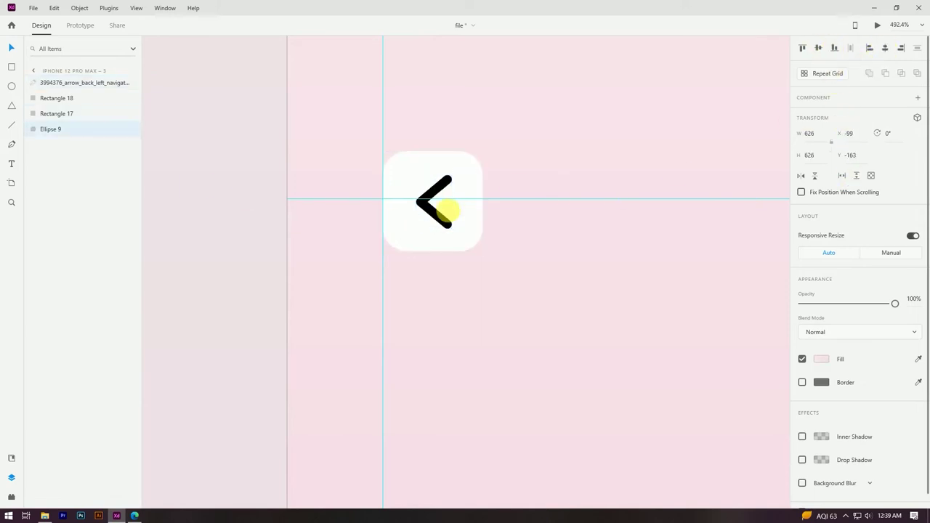
left_click_drag(521, 204, 533, 254)
scroll(454, 219, "down", 5)
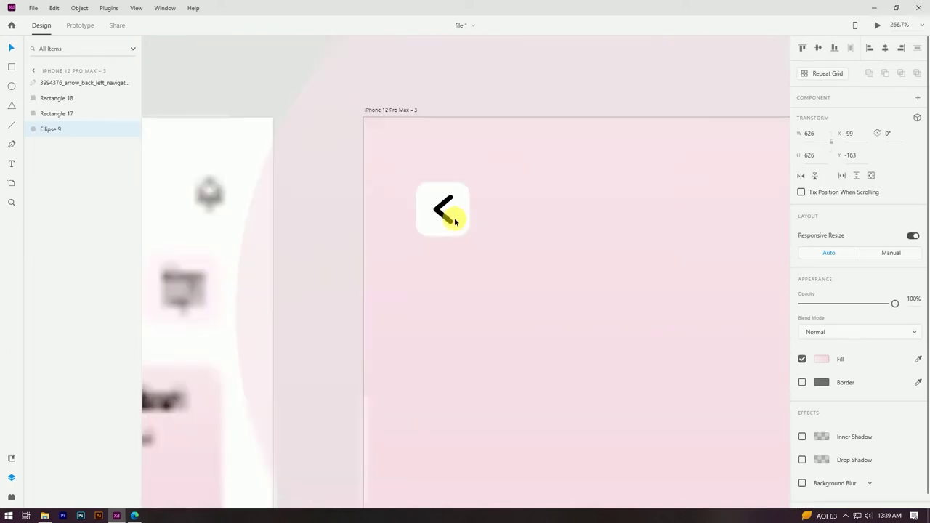
Step: Set the back arrow's height to 20 with proportional width and recentre it on its white square
scroll(434, 212, "up", 4)
left_click(473, 197)
left_click_drag(479, 198, 479, 198)
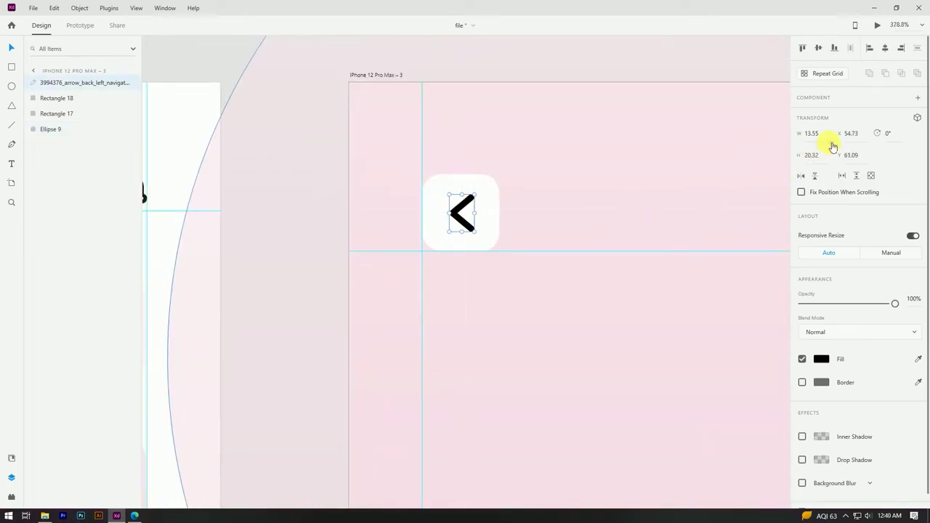
left_click(797, 158)
type("20")
key("Return")
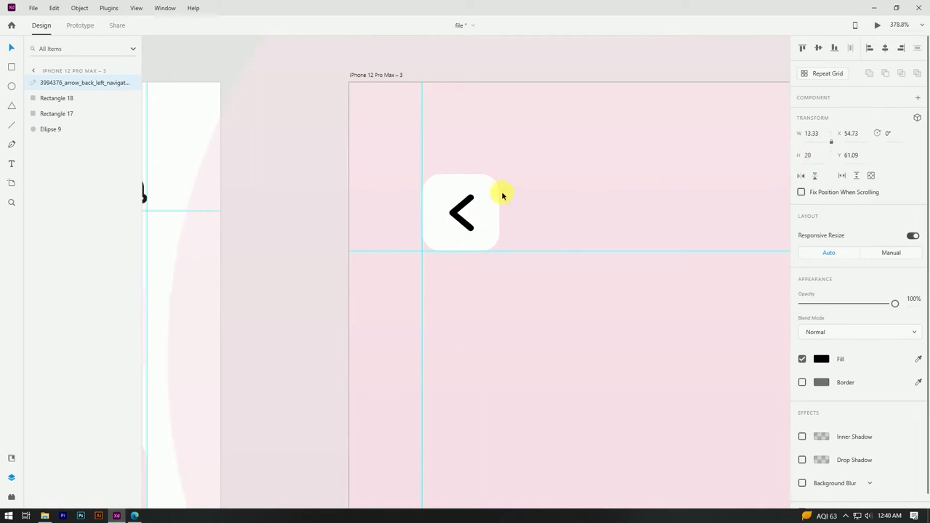
scroll(448, 194, "down", 3)
scroll(431, 197, "up", 4)
left_click_drag(431, 196, 429, 196)
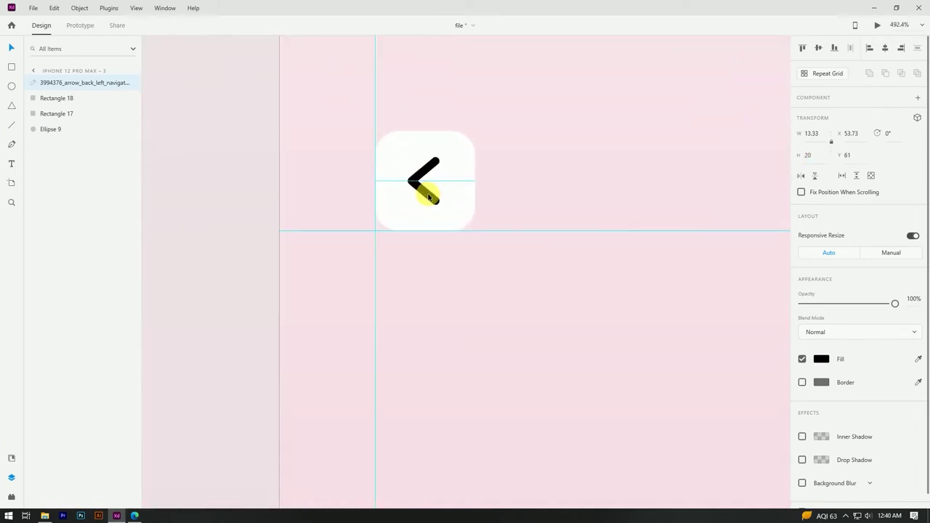
Step: Lock the large pink gradient circle on the third artboard
scroll(465, 200, "down", 4)
scroll(363, 174, "up", 8)
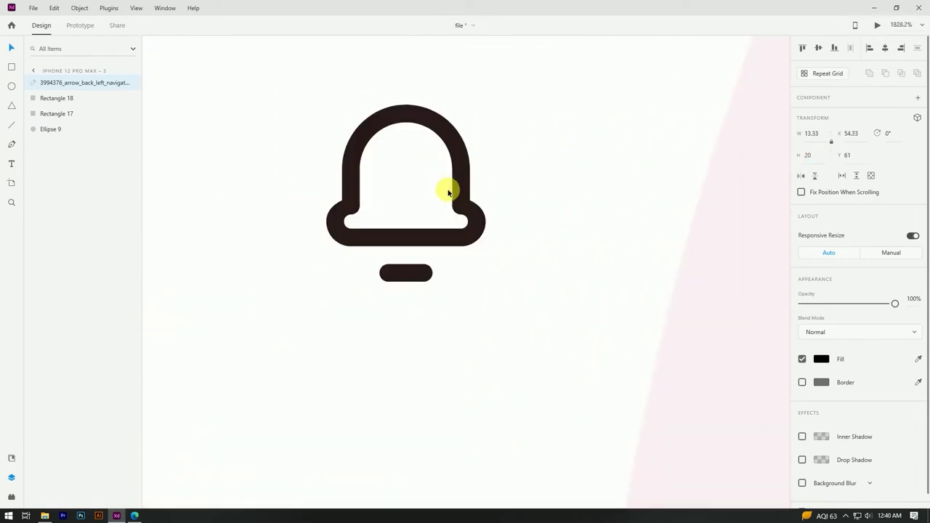
scroll(363, 203, "down", 6)
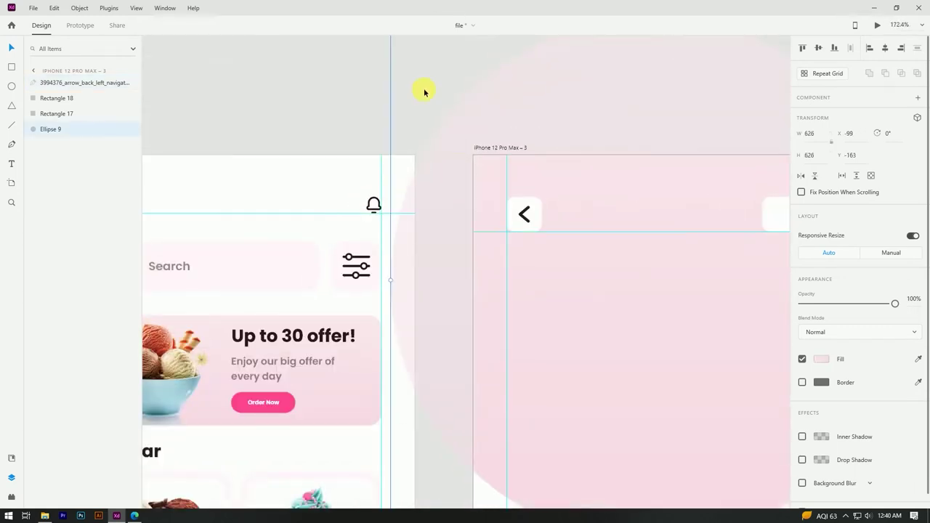
left_click(430, 177)
left_click(583, 189)
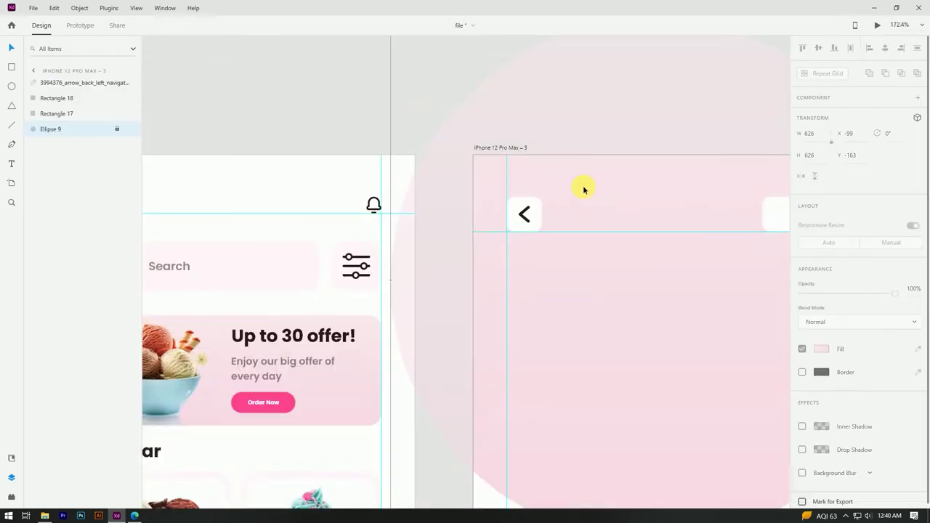
left_click(425, 99)
scroll(425, 98, "down", 3)
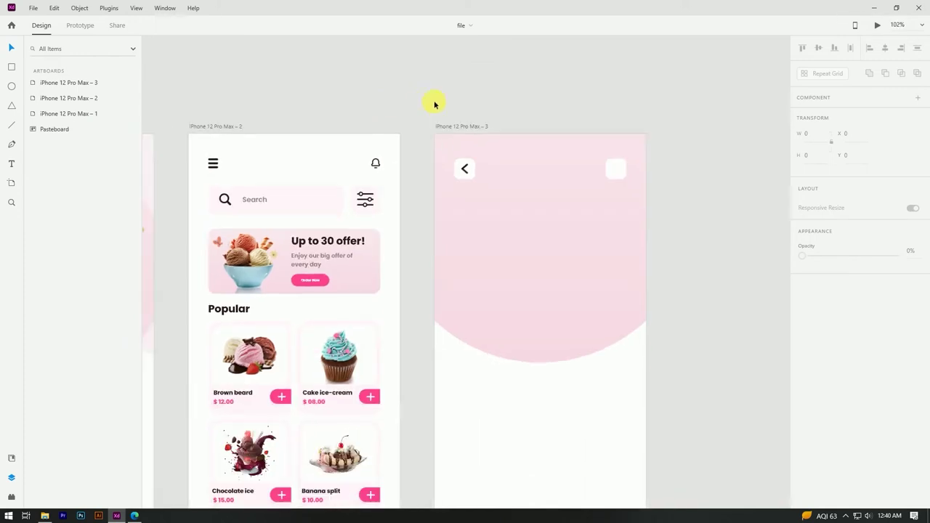
Step: Move the heart icon onto the third artboard's right white square, set its width to 20 proportionally, and centre it there
scroll(402, 385, "down", 3)
left_click_drag(282, 440, 631, 52)
scroll(596, 141, "up", 5)
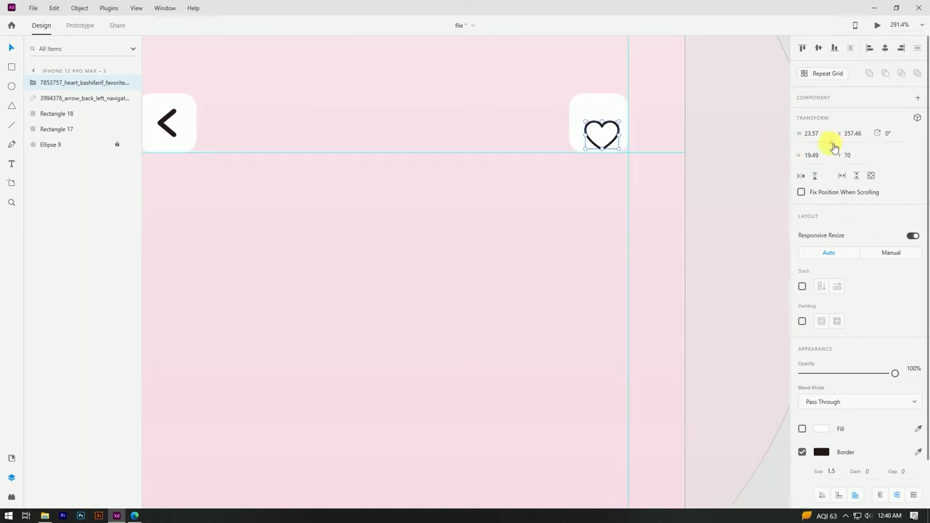
key("Return")
scroll(634, 120, "up", 4)
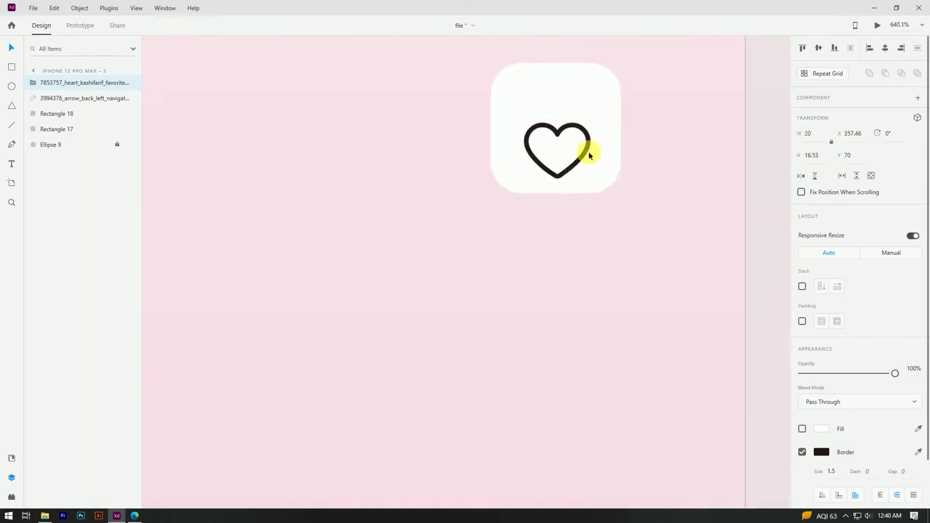
left_click_drag(583, 149, 581, 131)
scroll(670, 177, "down", 10)
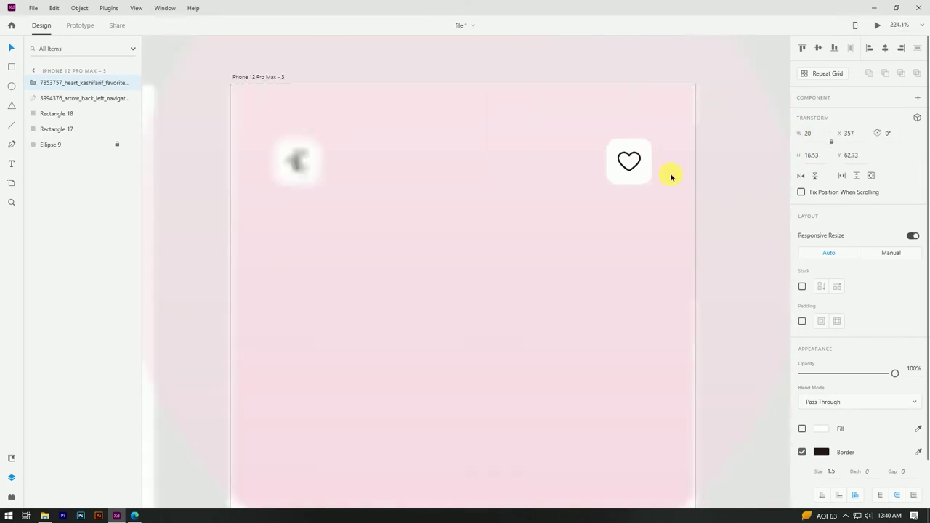
Step: Remove the heart icon's border and fill it with the pink sampled from the Order Now button
scroll(507, 198, "up", 4)
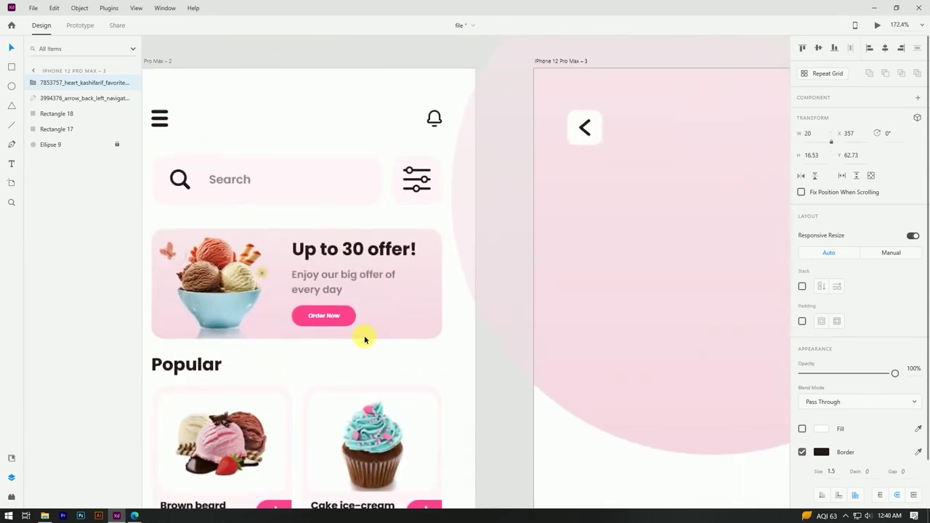
left_click(813, 453)
left_click(825, 428)
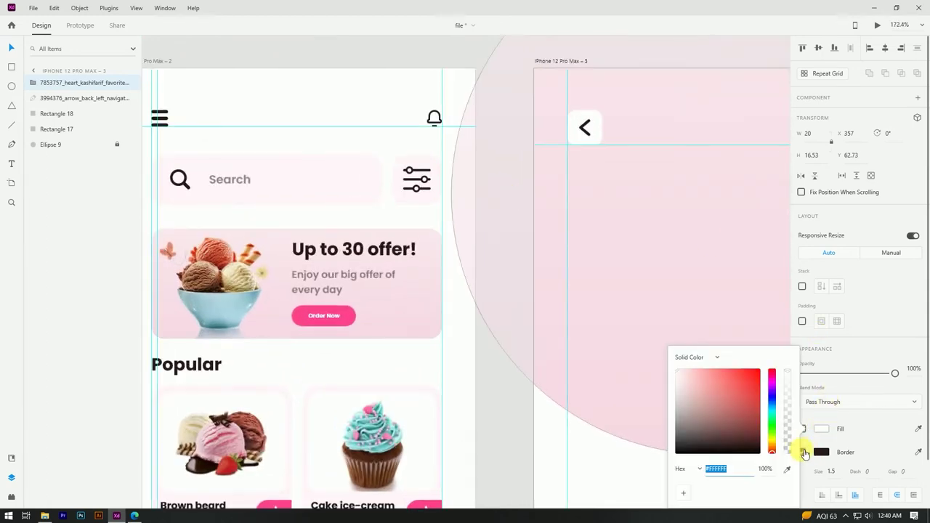
left_click(802, 452)
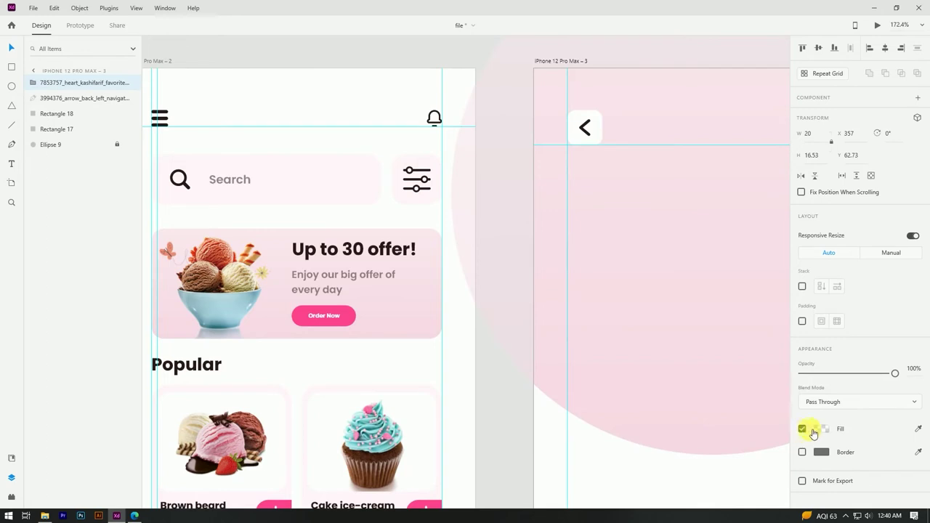
left_click(821, 429)
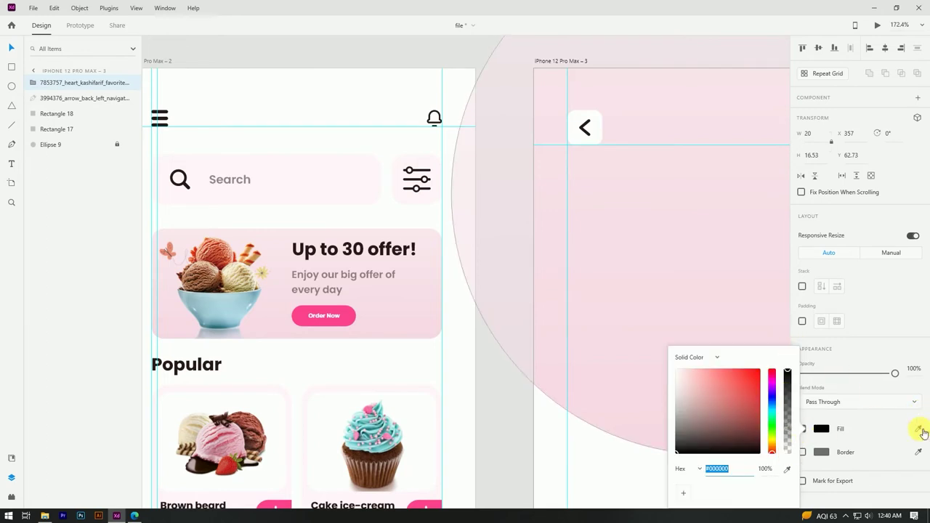
left_click(787, 470)
left_click(352, 321)
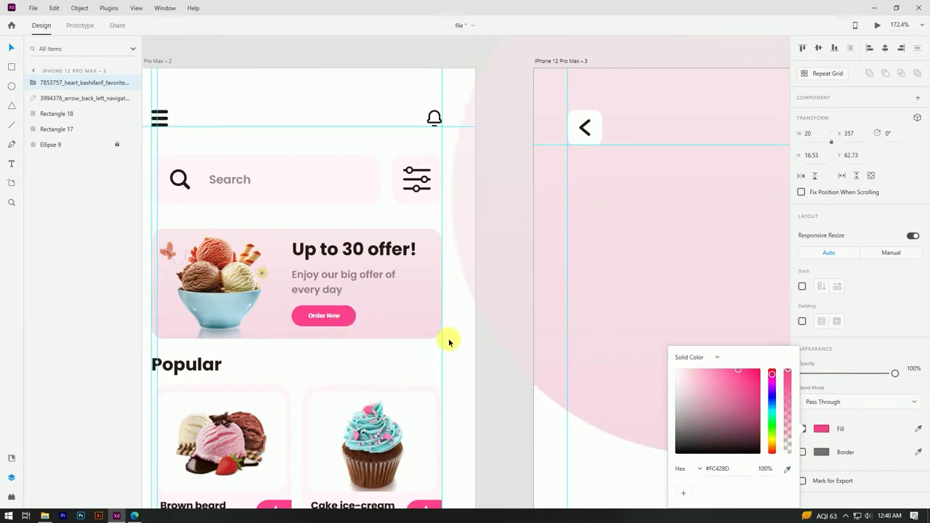
scroll(458, 346, "down", 5)
left_click(546, 167)
scroll(637, 290, "up", 8)
left_click(542, 231)
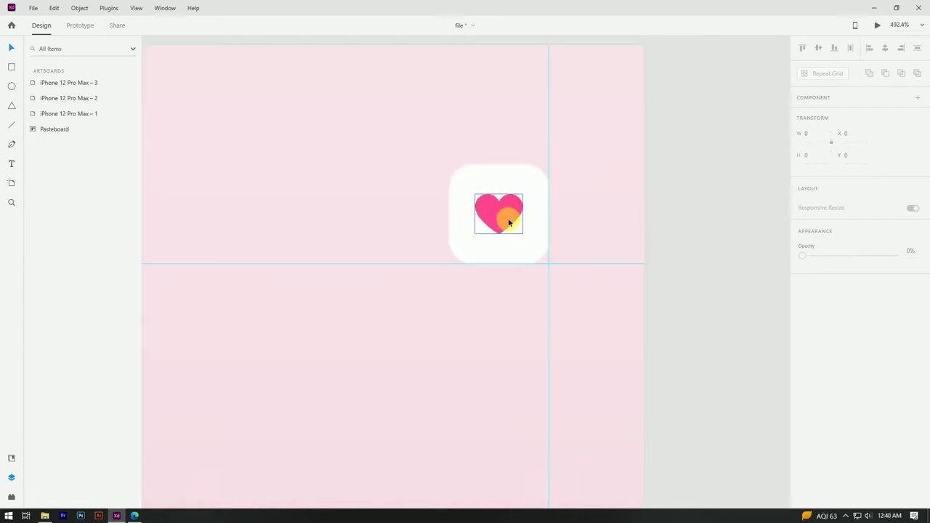
scroll(660, 175, "down", 4)
left_click(663, 175)
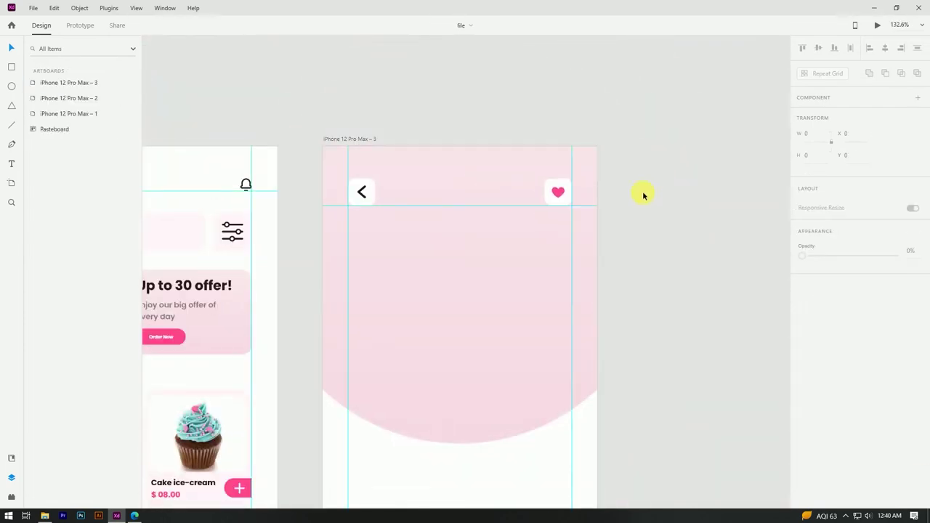
Step: Move the column of colour swatches from beside the first artboard to the pasteboard just right of the third artboard
scroll(664, 88, "down", 3)
scroll(622, 216, "up", 3)
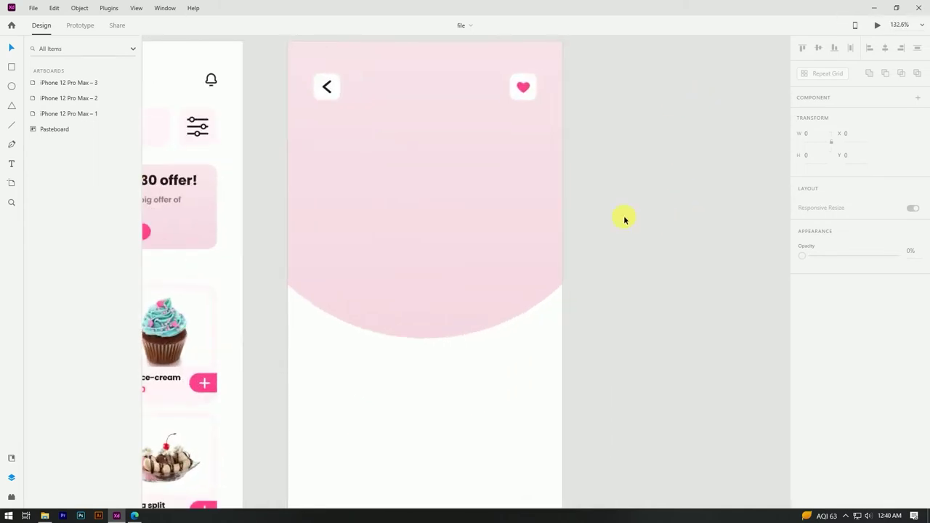
scroll(657, 212, "down", 1)
scroll(656, 214, "down", 3)
left_click_drag(152, 122, 183, 204)
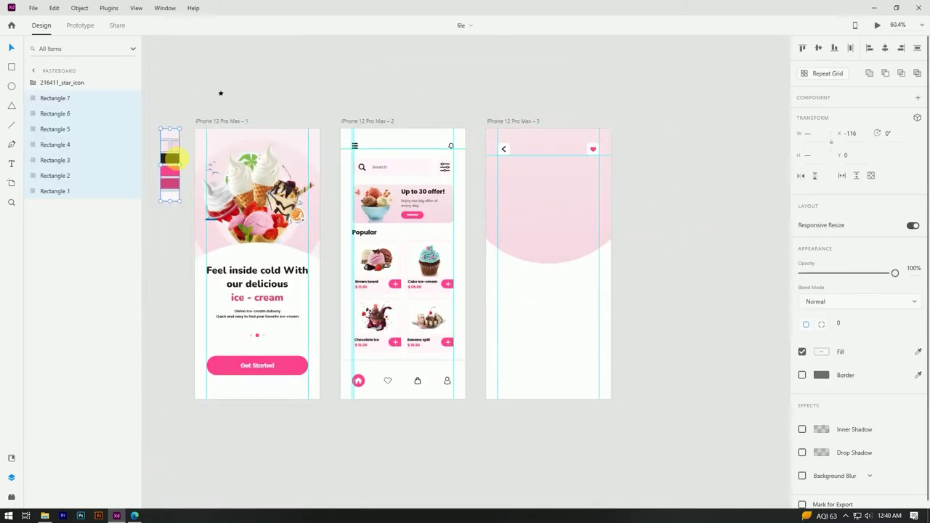
left_click_drag(184, 137, 641, 168)
left_click(656, 145)
scroll(656, 144, "up", 5)
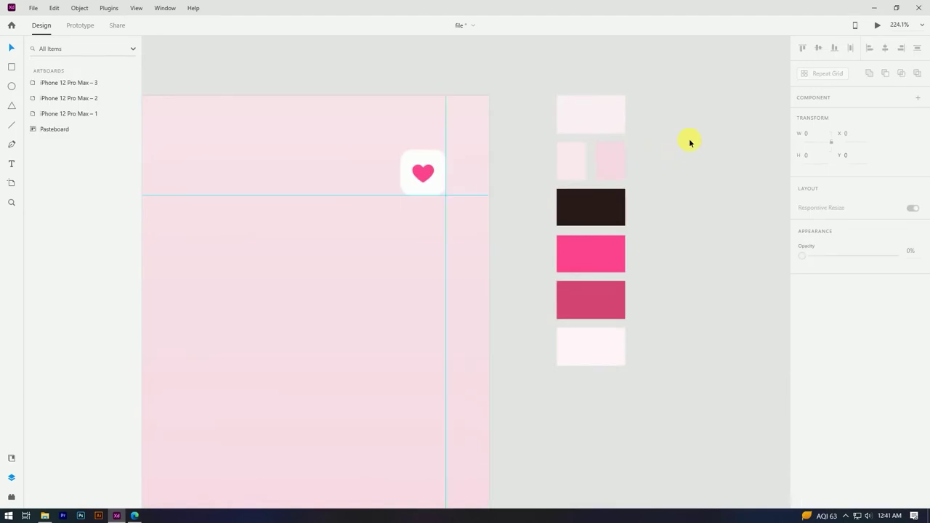
scroll(647, 301, "down", 2)
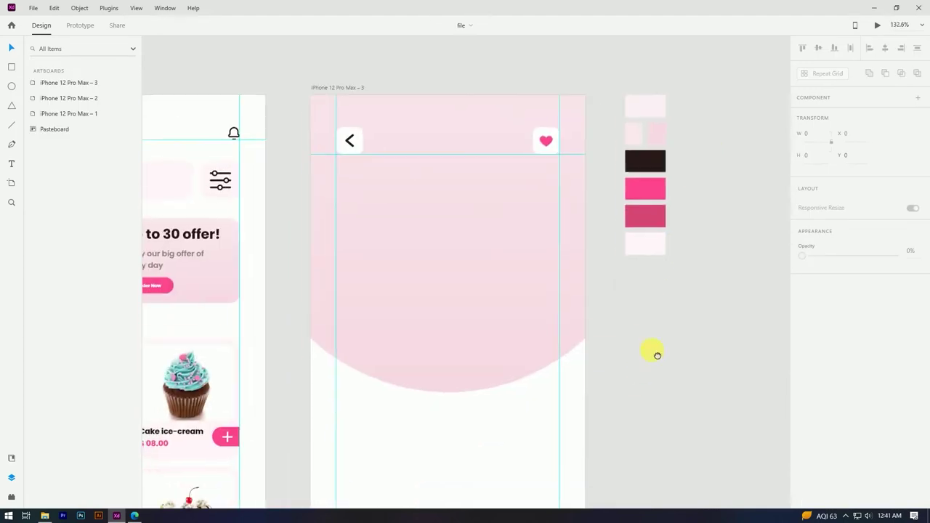
Step: Import pngwing.com (3).png from the Icon and image folder and scale it proportionally to about 453 × 466
scroll(650, 235, "down", 2)
left_click(44, 516)
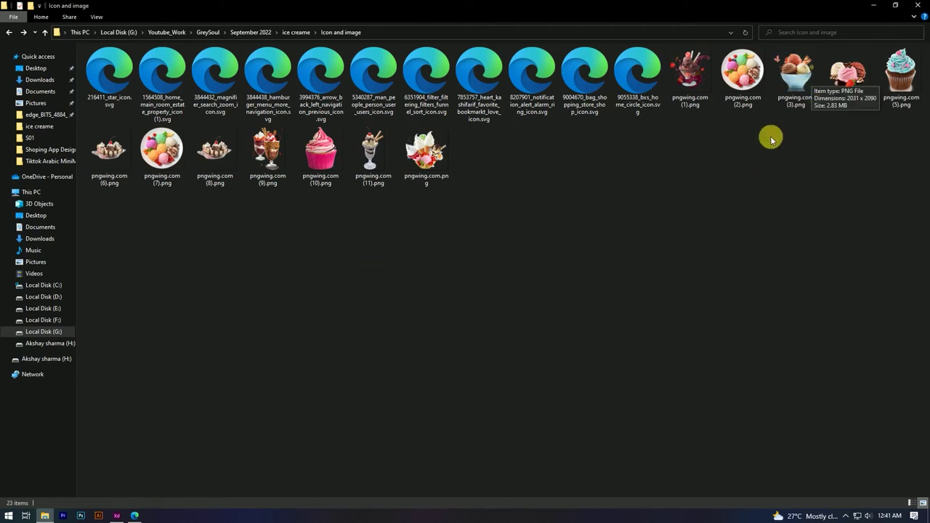
left_click_drag(796, 73, 118, 505)
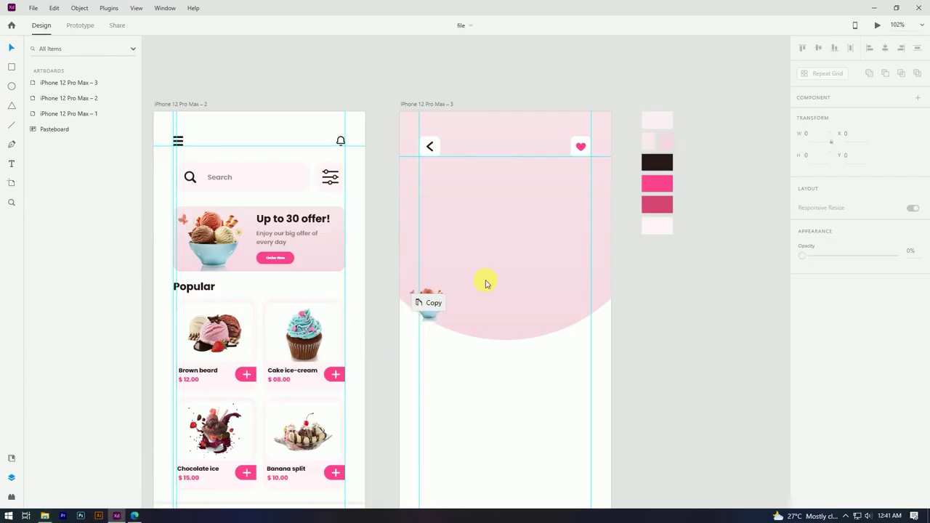
left_click_drag(655, 324, 656, 321)
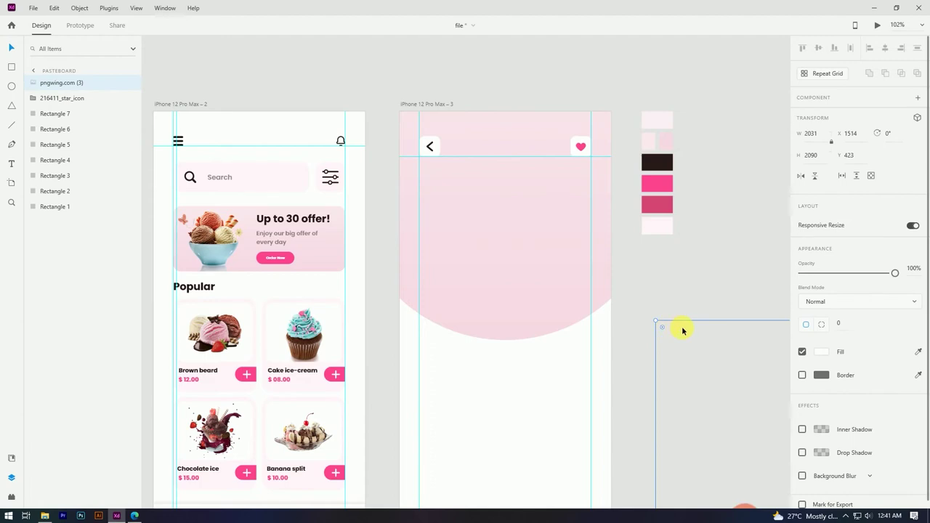
scroll(600, 209, "down", 5)
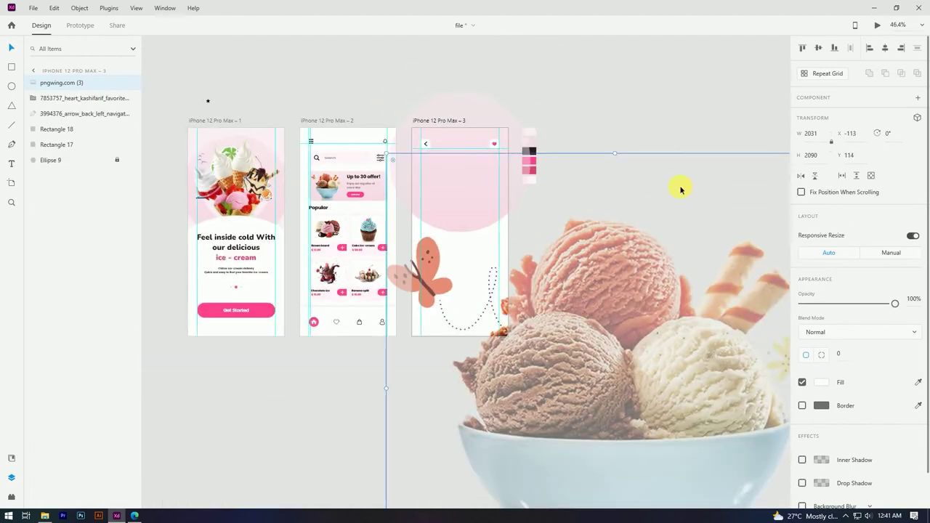
scroll(607, 228, "down", 3)
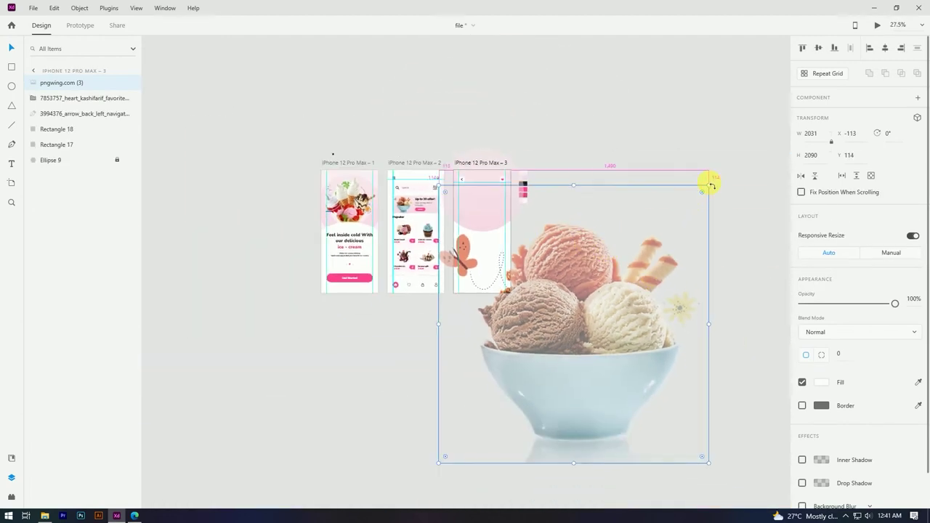
left_click_drag(696, 202, 605, 292)
scroll(578, 312, "up", 6)
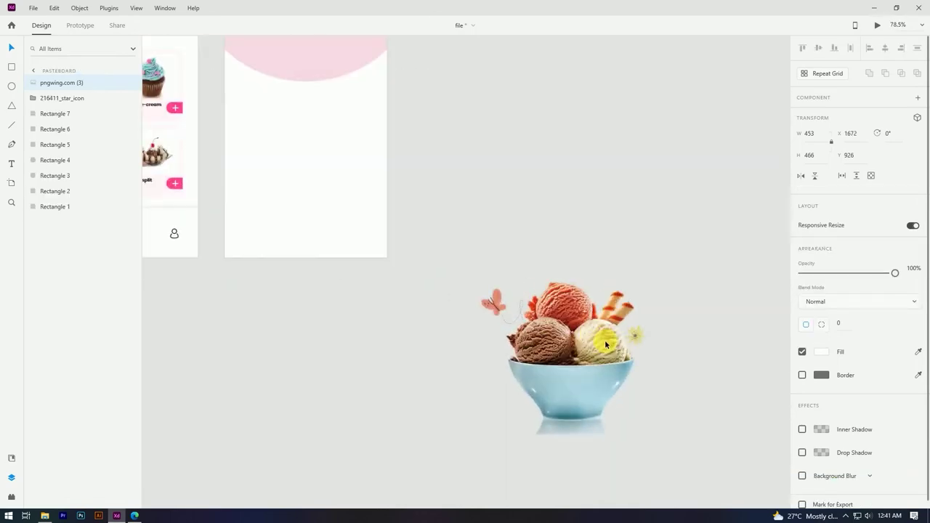
Step: Move the ice-cream bowl image to the top of the third artboard and centre it horizontally
left_click_drag(603, 343, 463, 310)
scroll(463, 309, "up", 4)
scroll(522, 290, "down", 4)
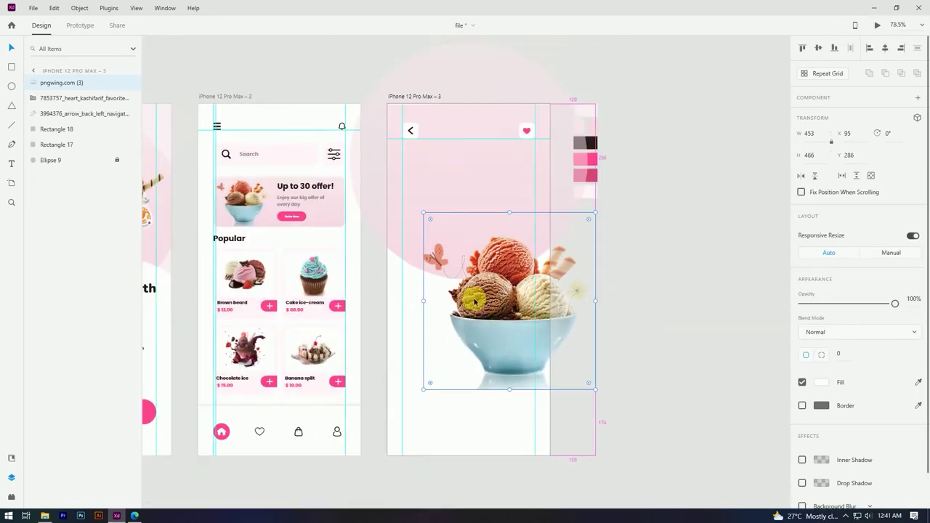
scroll(476, 298, "up", 2)
left_click_drag(523, 336, 466, 207)
left_click(885, 48)
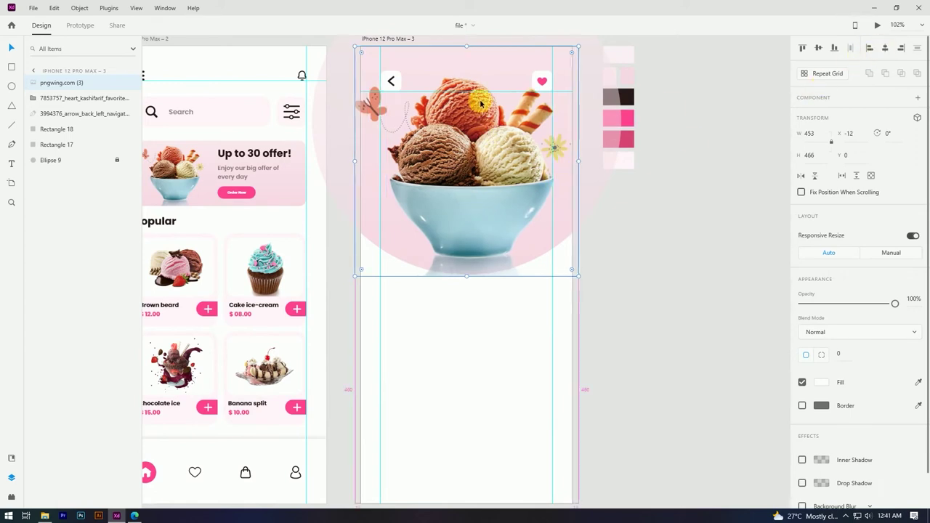
Step: Shrink the ice-cream bowl image to about 399 × 410 and lower it to about Y 61 beneath the icon buttons
scroll(569, 70, "up", 1)
mouse_move(608, 176)
left_mouse_down()
mouse_move(585, 180)
mouse_move(596, 183)
left_mouse_up()
left_click_drag(520, 194, 521, 215)
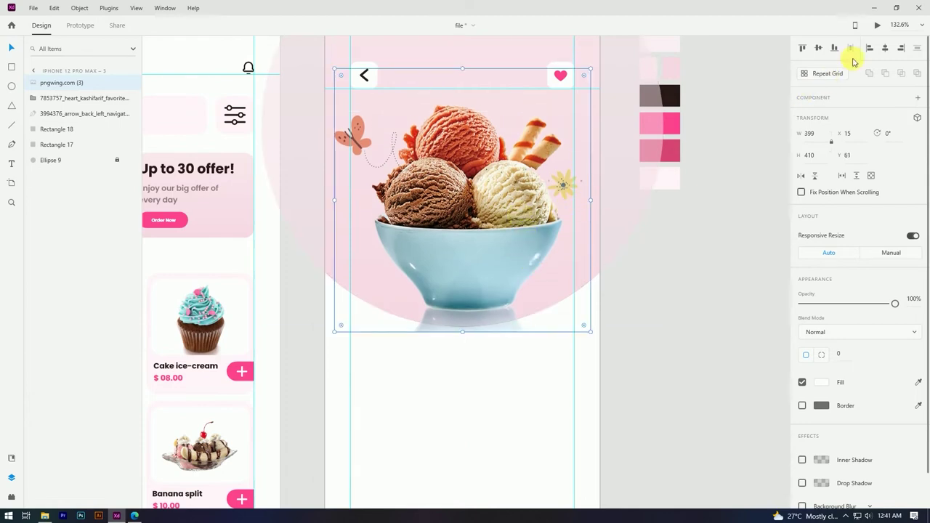
left_click(701, 186)
scroll(484, 206, "down", 3)
left_click(662, 279)
scroll(468, 210, "up", 3)
Step: Unlock the large pink circle on the third artboard and duplicate it
left_click(490, 58)
left_click(489, 57)
scroll(480, 284, "down", 3)
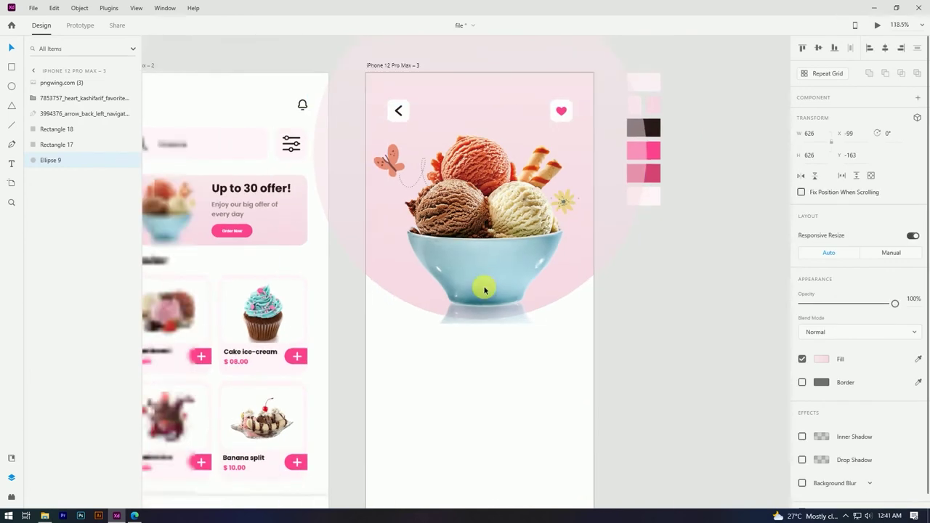
key("Escape")
left_click(502, 101)
key("ctrl+d")
Step: Mask the ice-cream bowl image with the duplicated pink circle
left_click(527, 326)
left_click(519, 309)
left_click(523, 317, "shift")
right_click(522, 279)
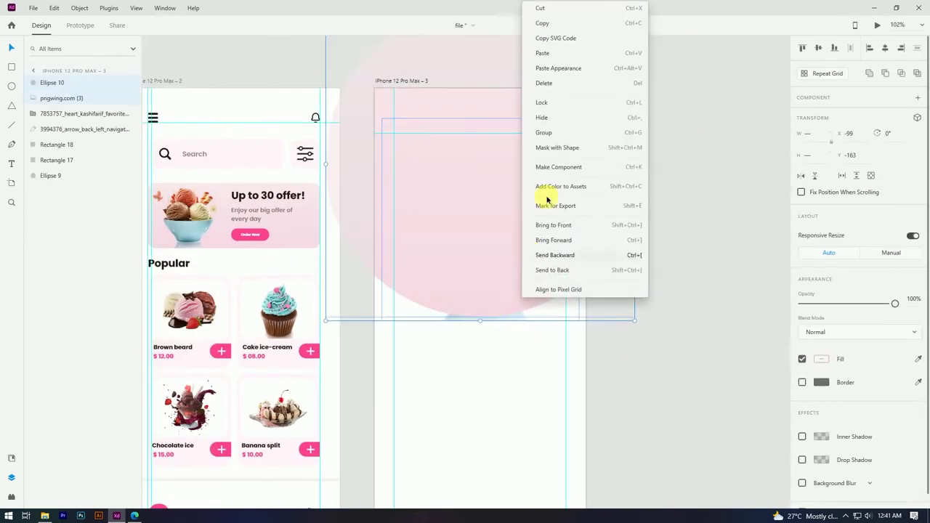
left_click(571, 148)
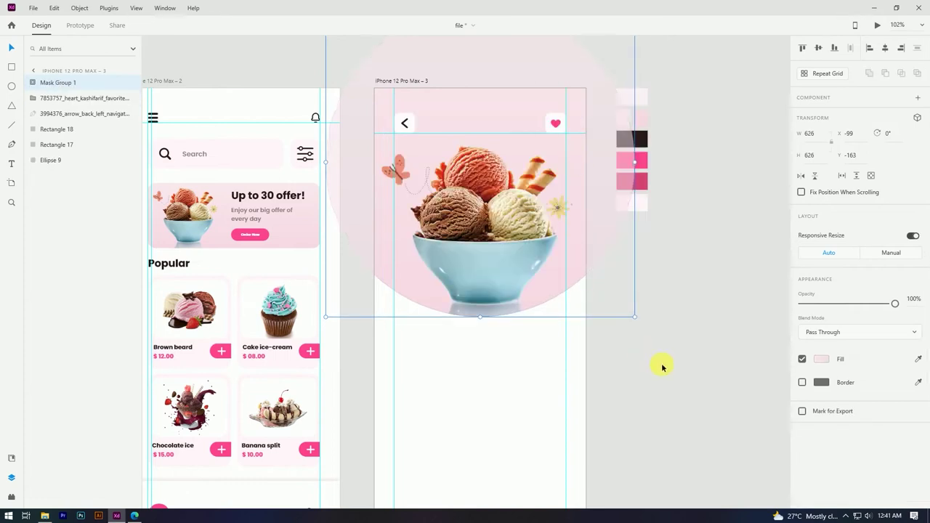
Step: Send the masked bowl behind the icon buttons and the original pink circle behind the bowl, and select both
key("ctrl+shift+bracketleft")
left_click(476, 208)
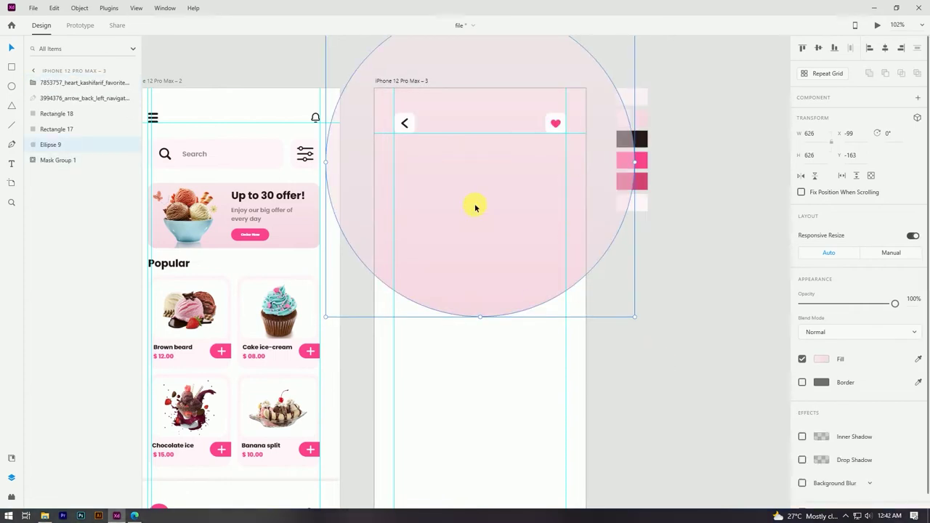
key("ctrl+shift+bracketleft")
left_click(461, 370)
left_click(521, 262)
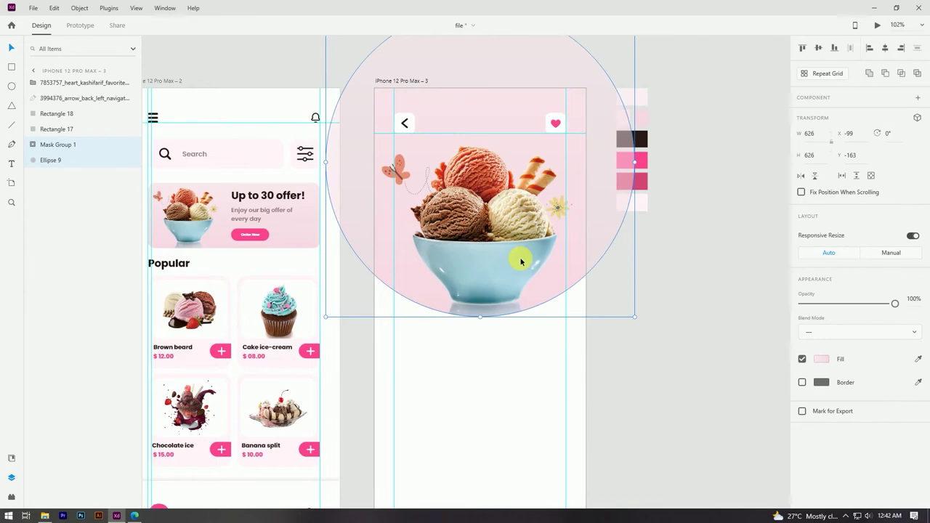
Step: Lock the masked ice-cream bowl and the large pink circle behind it on the third artboard
key("ctrl+l")
left_click(621, 341)
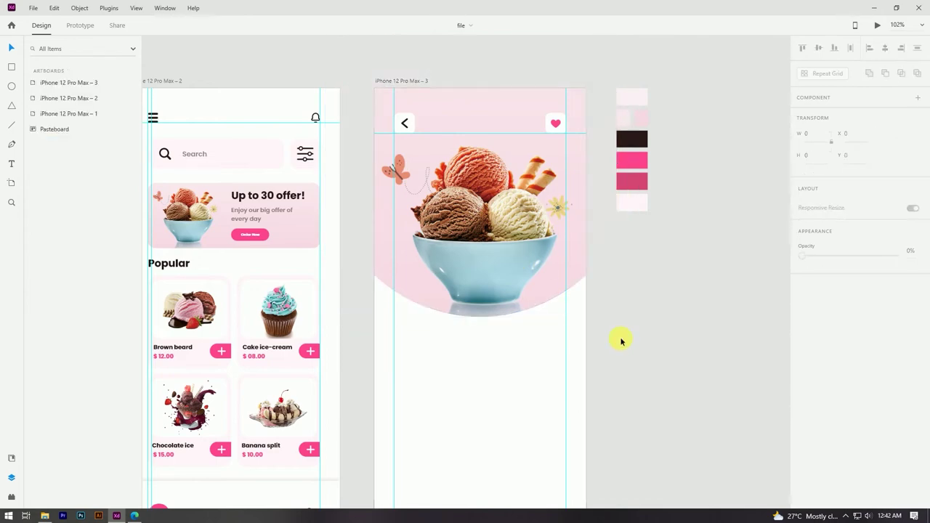
scroll(575, 283, "down", 5)
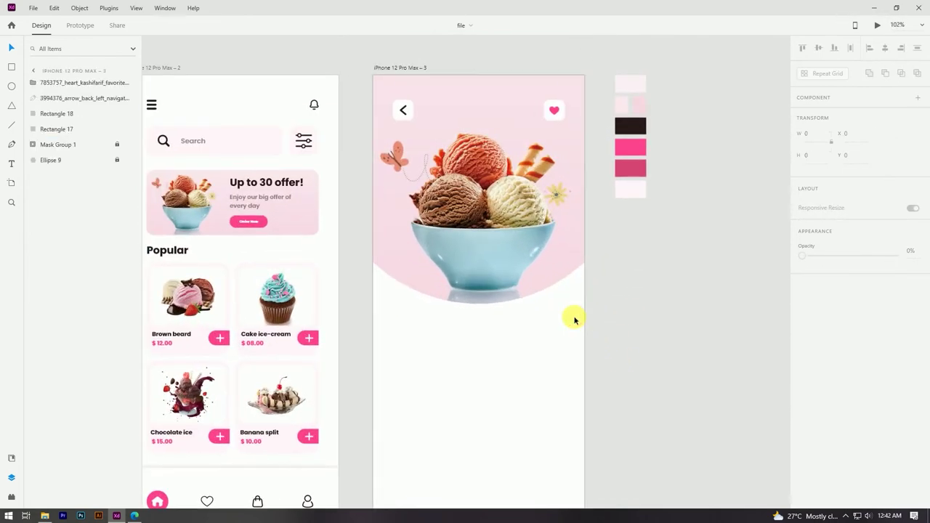
scroll(607, 288, "down", 3)
scroll(580, 303, "up", 5)
Step: Unlock the masked bowl and the pink circle, and align the bowl image inside the mask with the artboard's vertical centre line
left_click(501, 223)
left_click(503, 212)
left_click(511, 209)
left_click(509, 209)
left_click(507, 210)
scroll(441, 327, "down", 3)
double_click(481, 276)
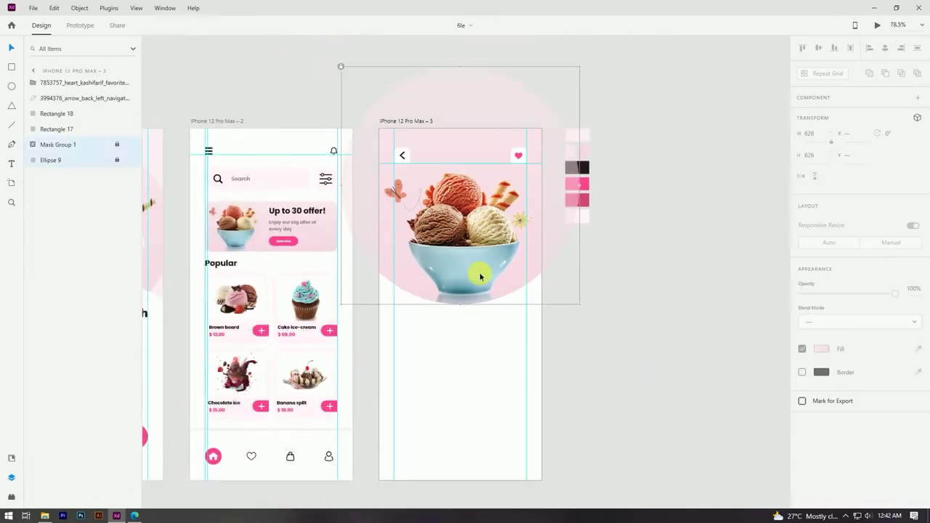
double_click(477, 274)
scroll(478, 284, "up", 4)
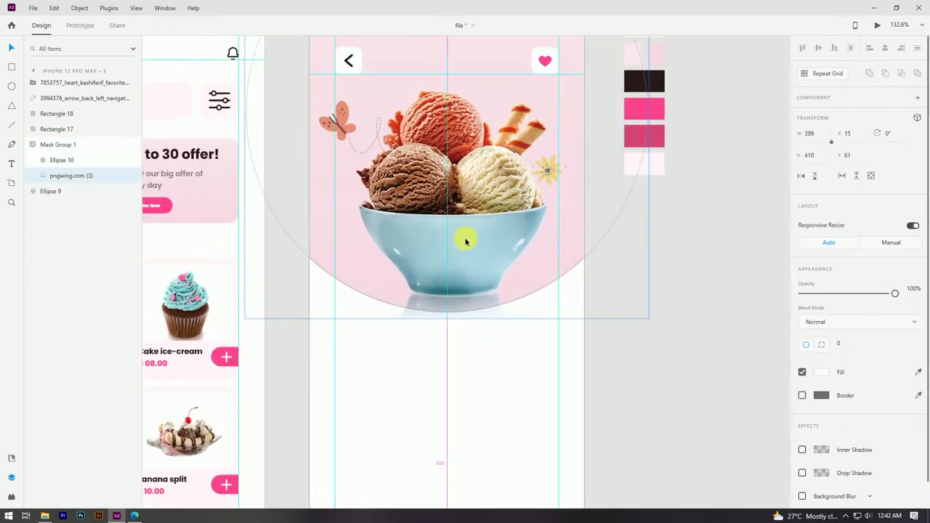
scroll(466, 242, "down", 4)
left_click(661, 320)
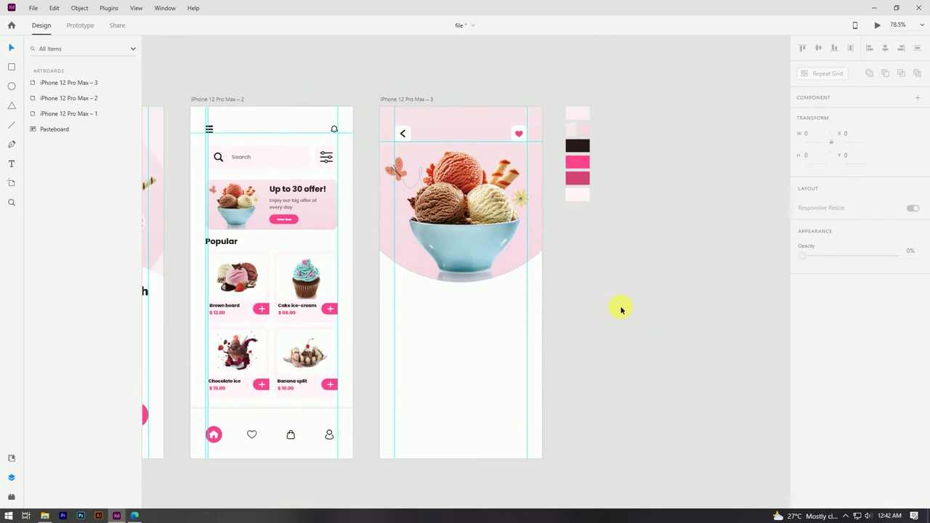
Step: Shift the ice-cream bowl image inside the mask horizontally to X 9, keeping Y at 61
scroll(485, 243, "up", 5)
left_click(523, 243)
double_click(527, 243)
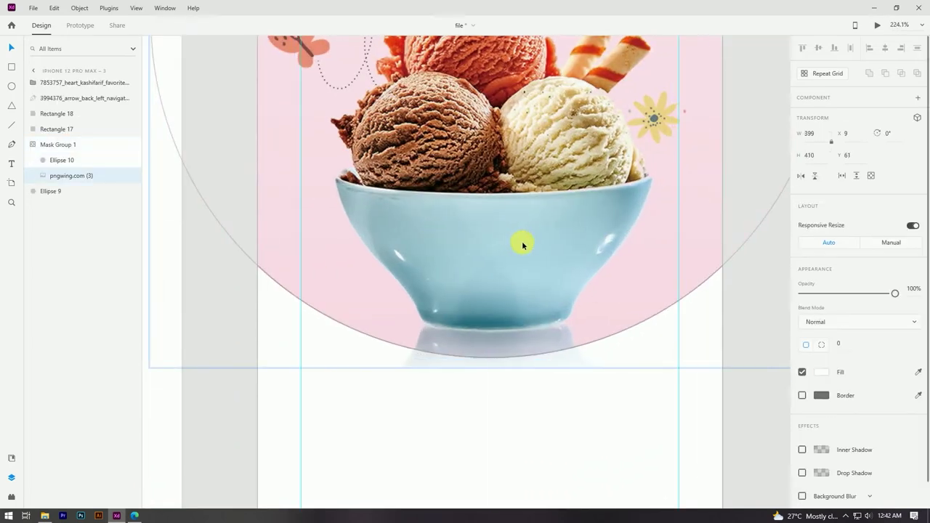